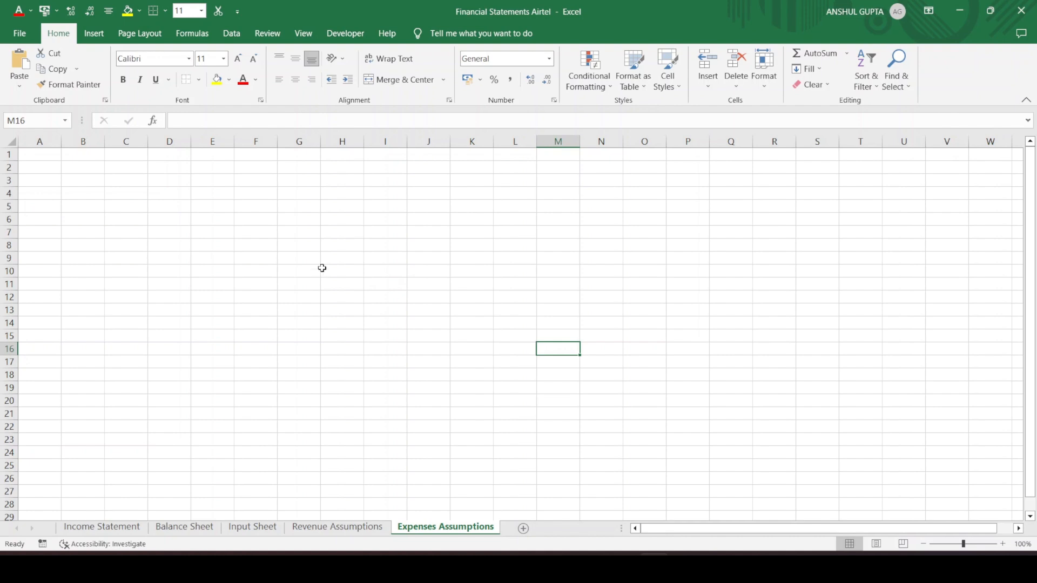
# Review the operating expense lines, Network operating expenses to Other expenses, on the Income Statement sheet and the Revenue Assumptions layout
pyautogui.click(111, 528)
pyautogui.scroll(-1, 131, 361)
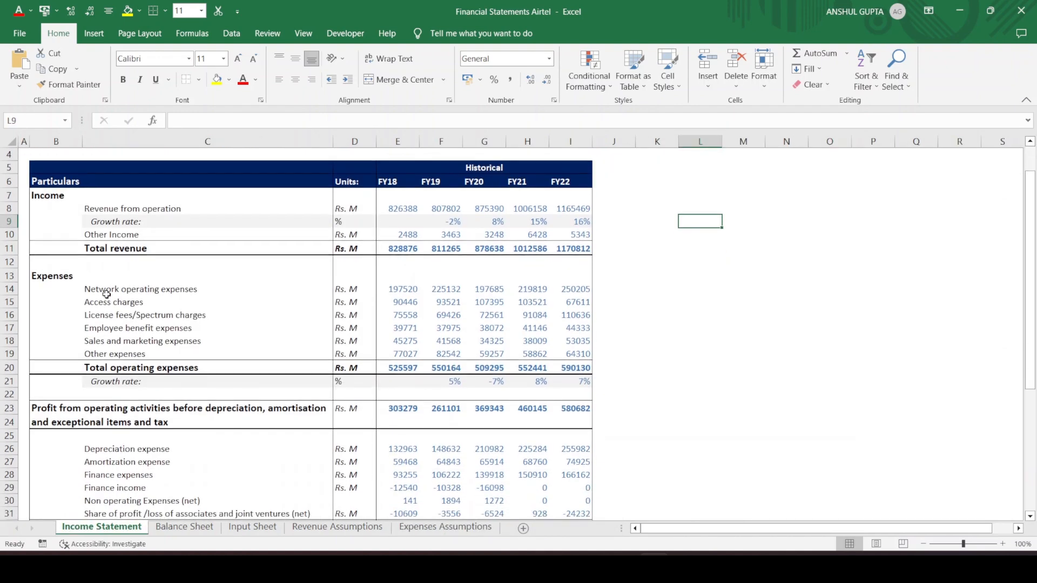
pyautogui.click(108, 295)
pyautogui.click(134, 319)
pyautogui.moveTo(129, 290); pyautogui.dragTo(123, 353)
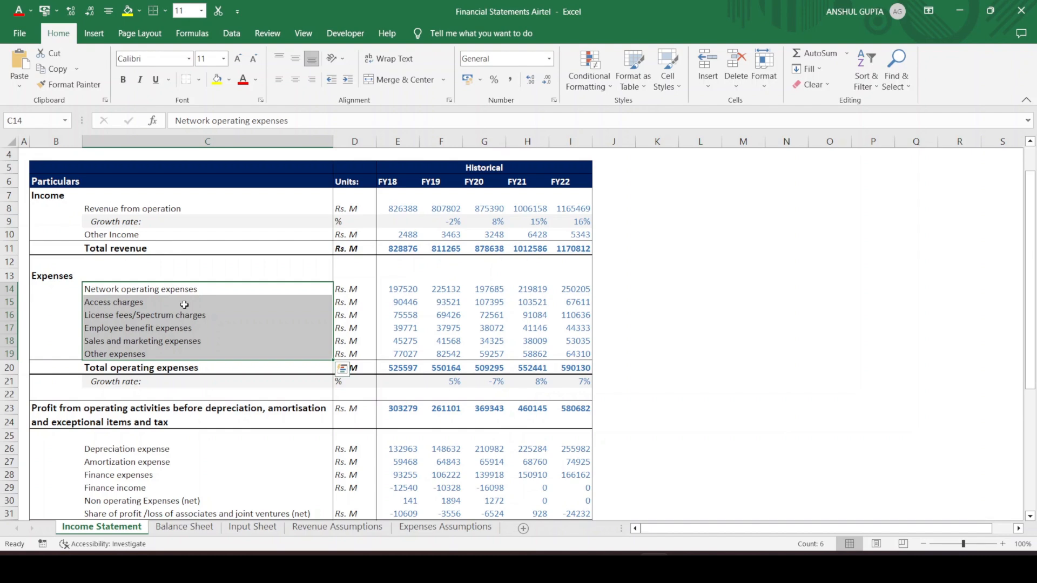
pyautogui.click(177, 290)
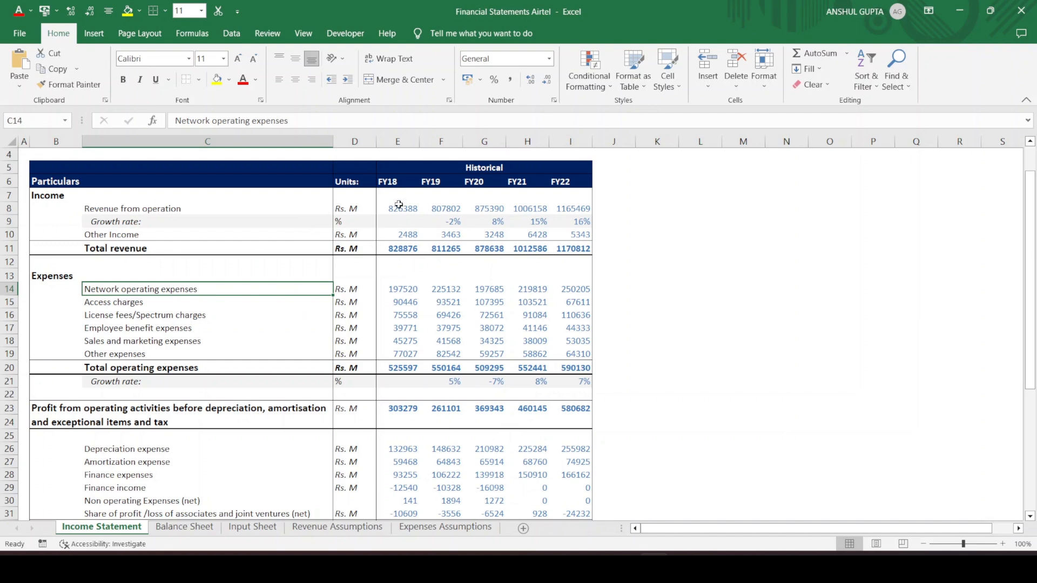
pyautogui.click(457, 531)
pyautogui.click(337, 527)
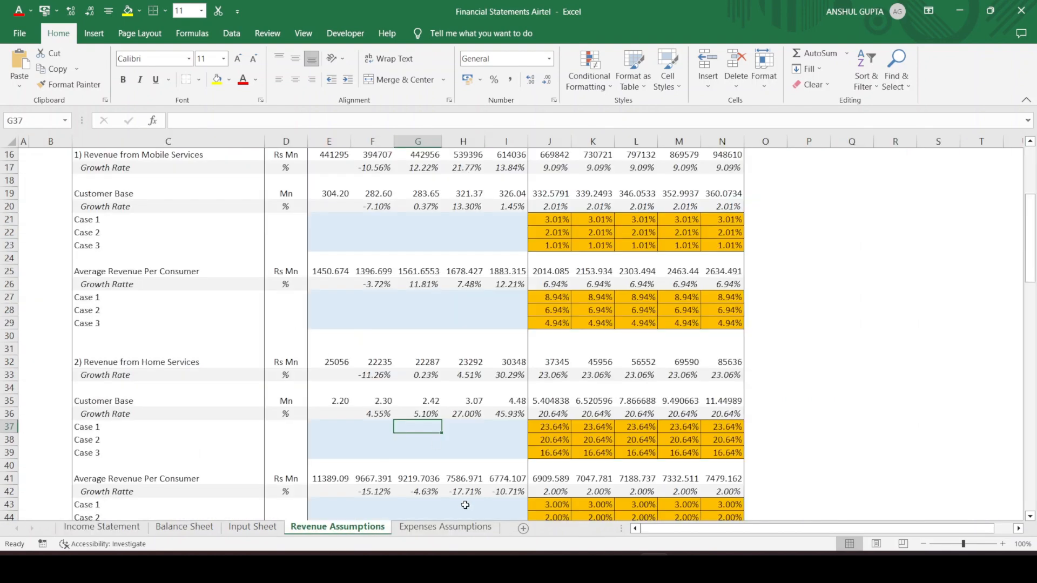
# Hide the gridlines on the Expenses Assumptions sheet and narrow column A
pyautogui.click(455, 529)
pyautogui.click(396, 308)
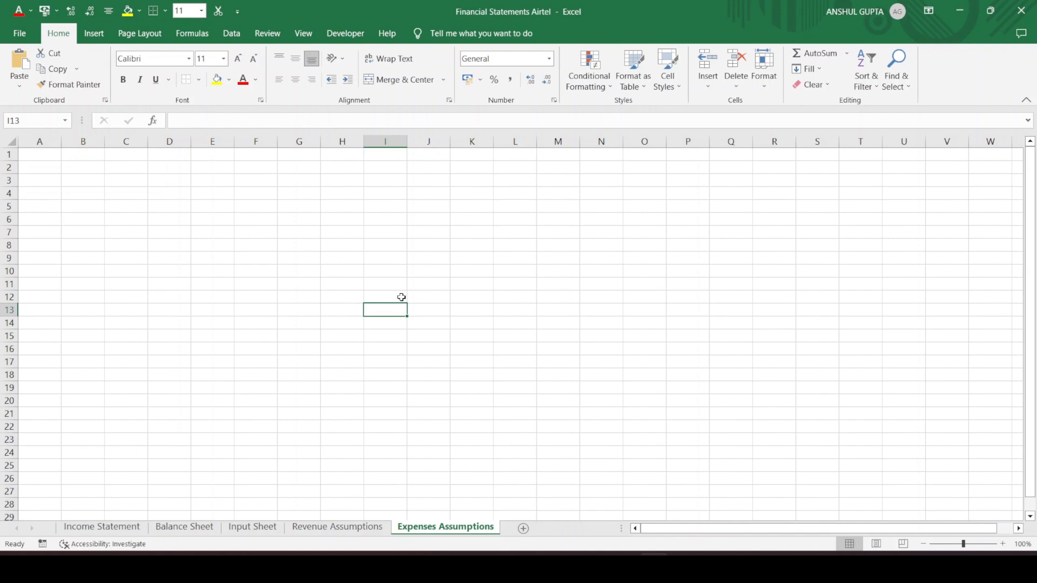
pyautogui.press('alt')
pyautogui.press('w')
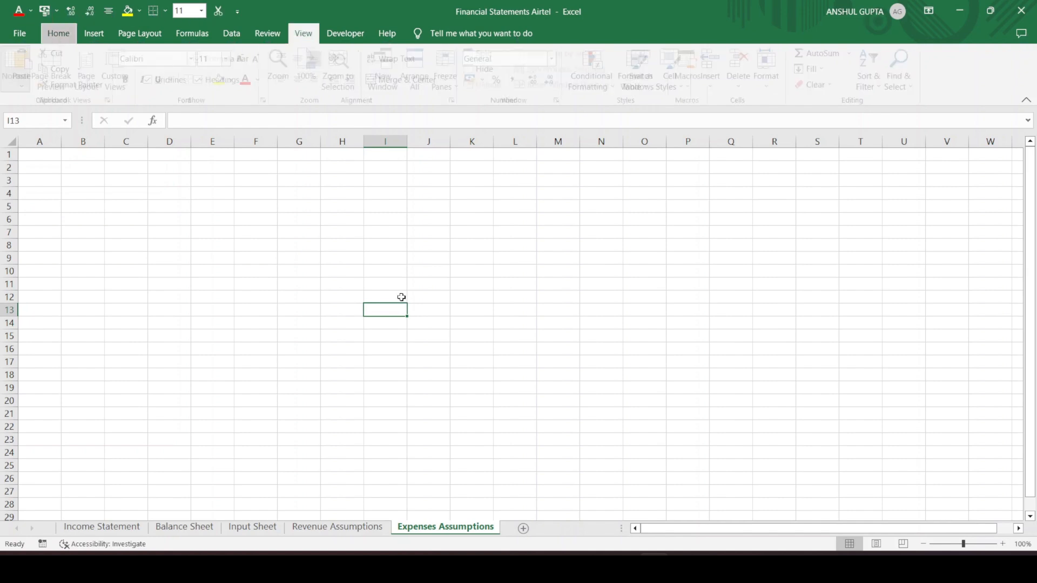
pyautogui.press('v')
pyautogui.press('g')
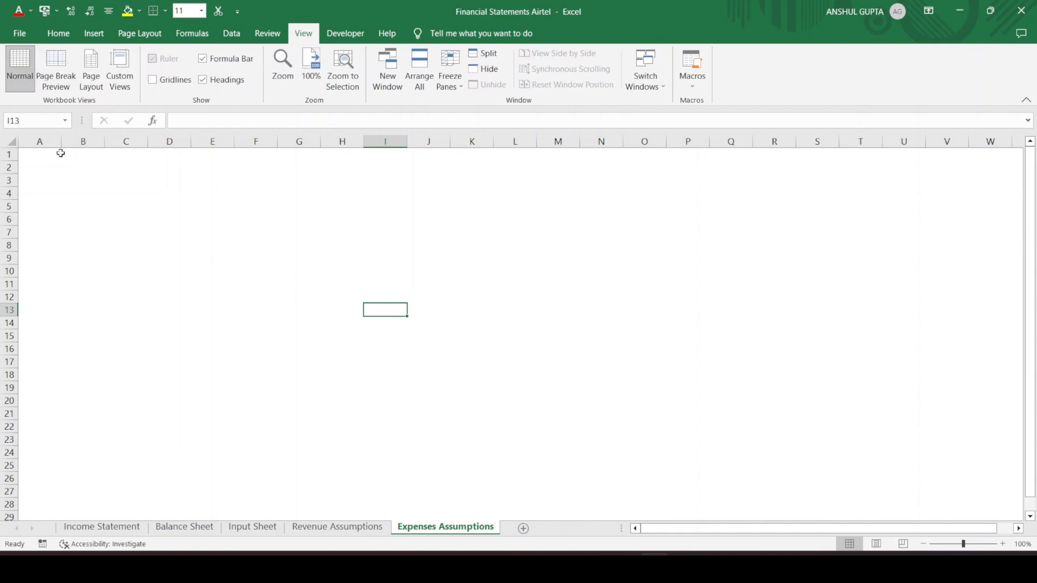
pyautogui.moveTo(61, 143); pyautogui.dragTo(36, 145)
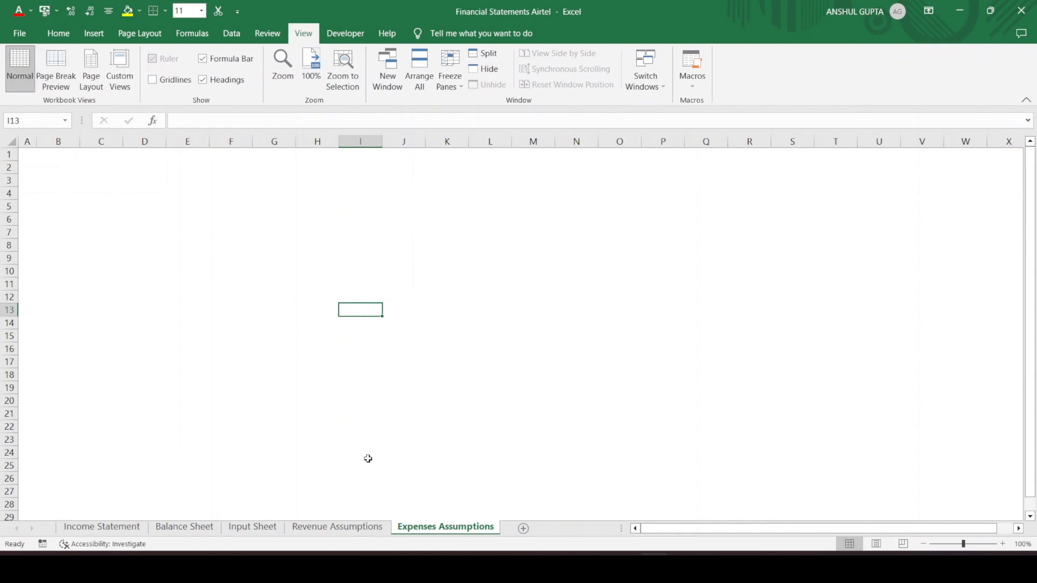
# Copy the two-row header C7:N8 from Revenue Assumptions to cell C4 of Expenses Assumptions and widen column C to fit Particulars
pyautogui.click(336, 527)
pyautogui.scroll(5, 198, 255)
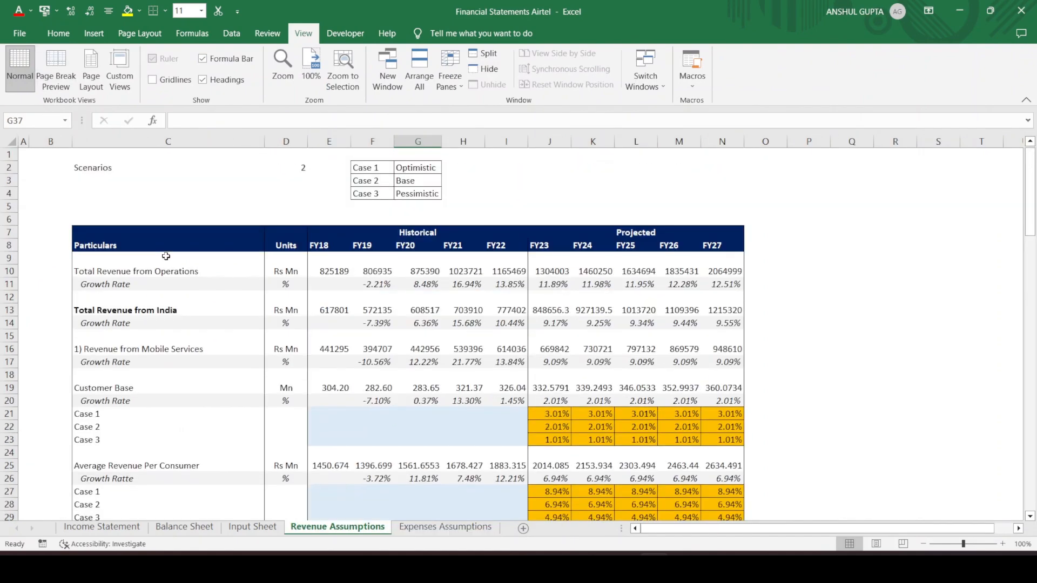
pyautogui.moveTo(102, 236); pyautogui.dragTo(660, 237)
pyautogui.hotkey('ctrl', 'c')
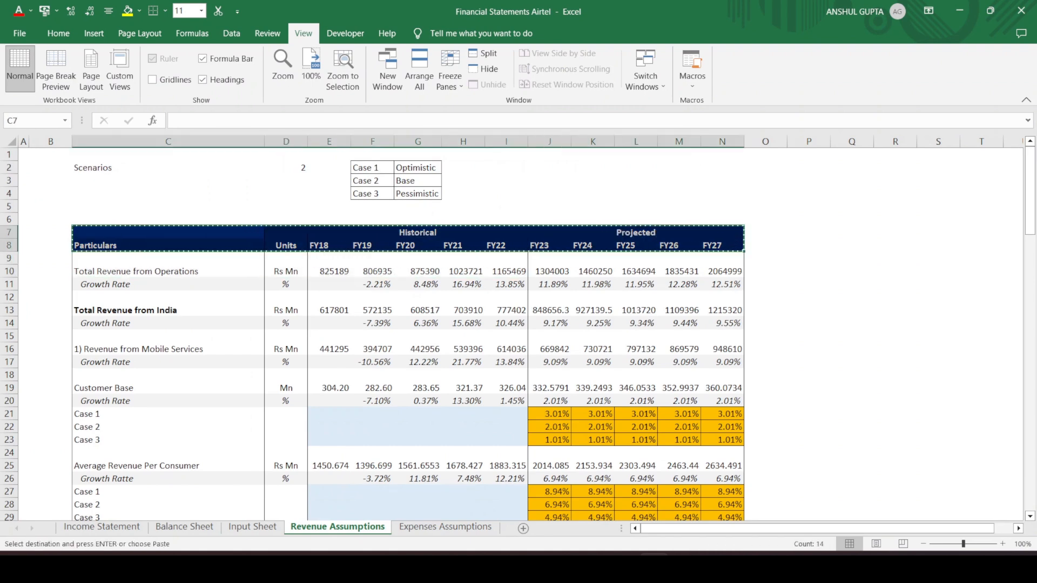
pyautogui.click(435, 527)
pyautogui.click(108, 191)
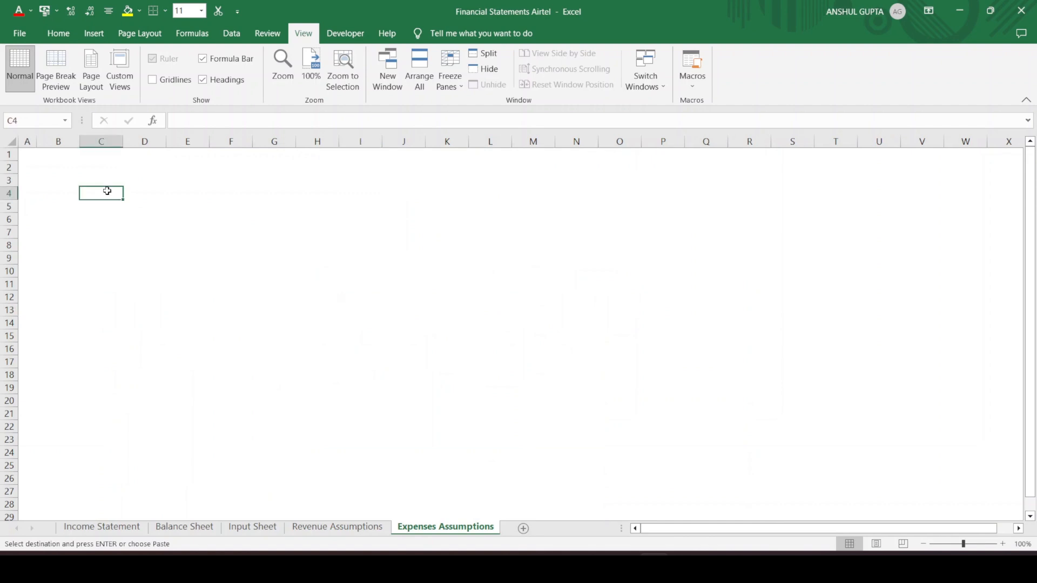
pyautogui.hotkey('ctrl', 'v')
pyautogui.moveTo(219, 320); pyautogui.dragTo(221, 310)
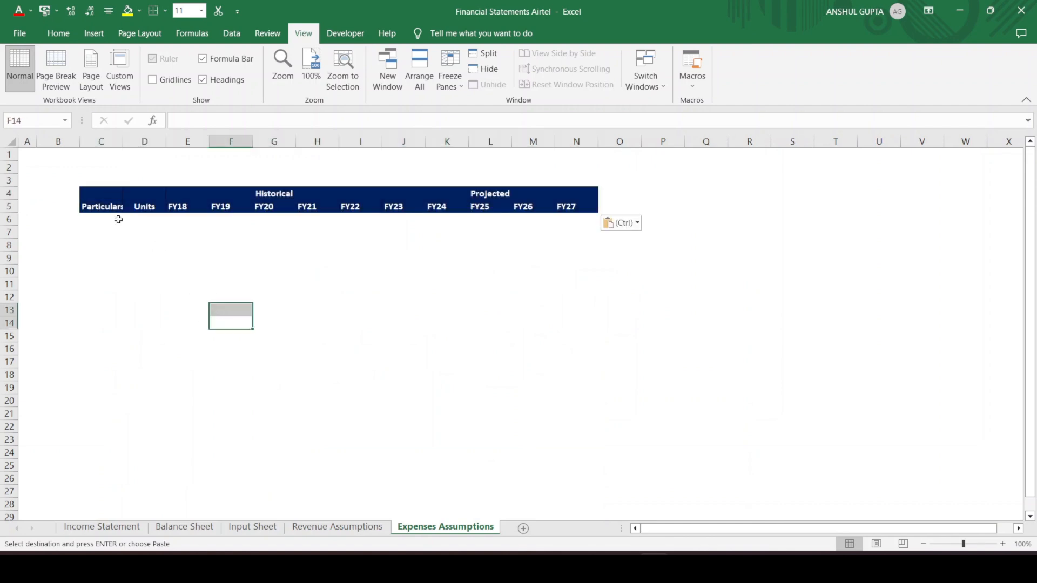
pyautogui.moveTo(124, 142); pyautogui.dragTo(173, 157)
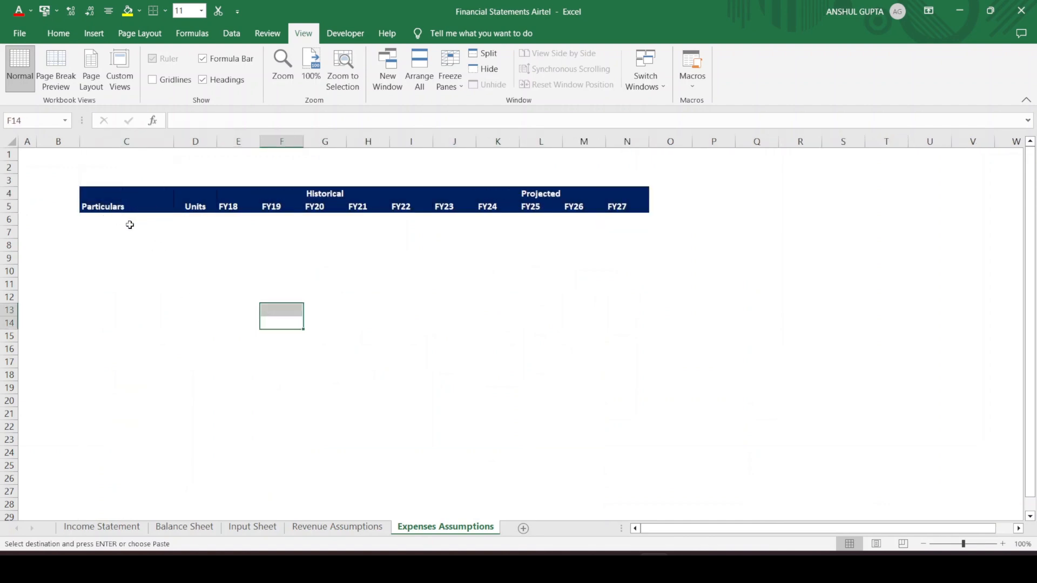
pyautogui.click(121, 221)
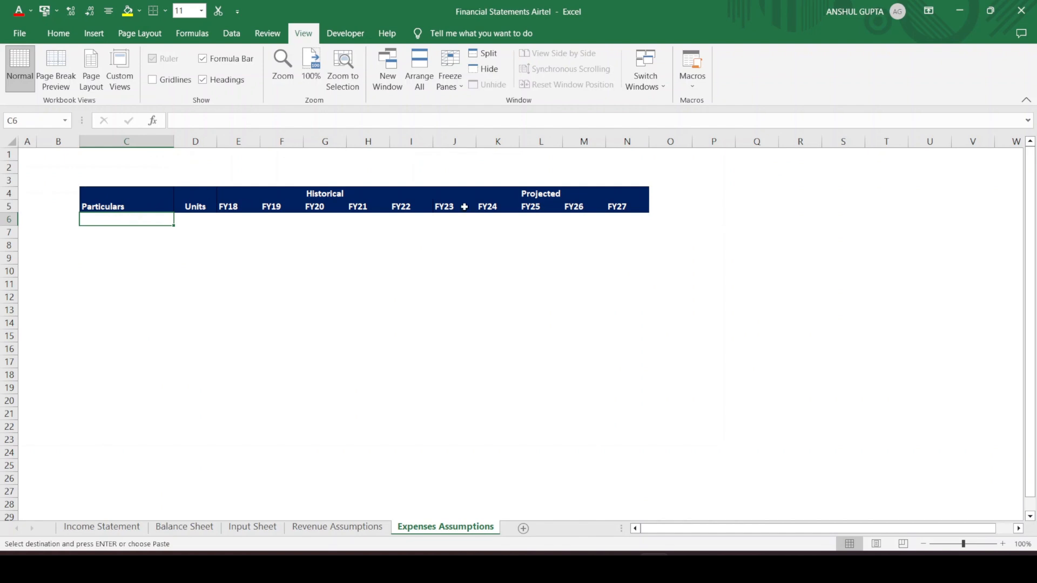
pyautogui.press('Return')
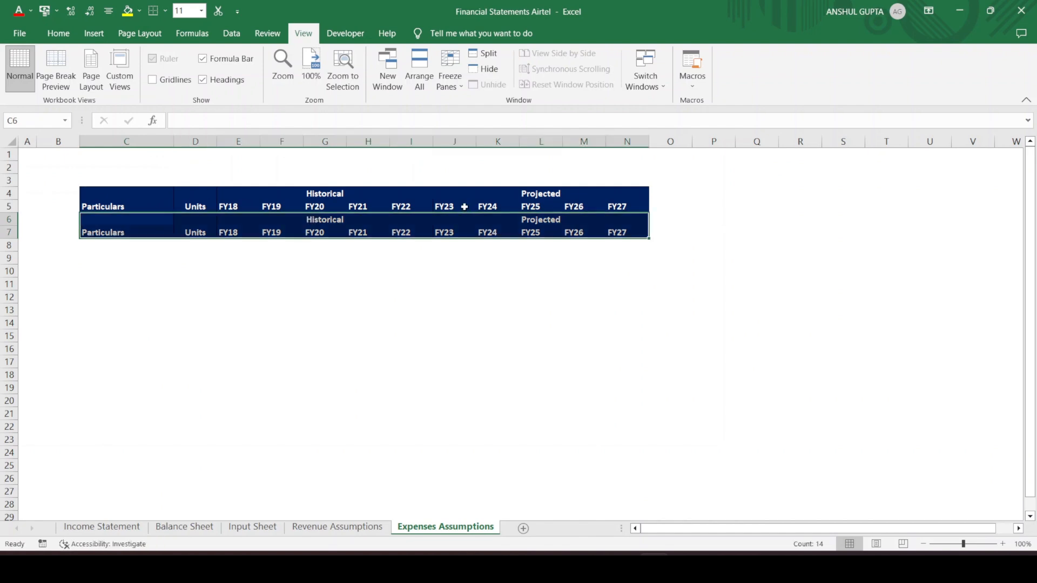
pyautogui.hotkey('ctrl', 'z')
# Enter the label "Network Operating Expenses" in C7 and autofit column C to it
pyautogui.click(123, 230)
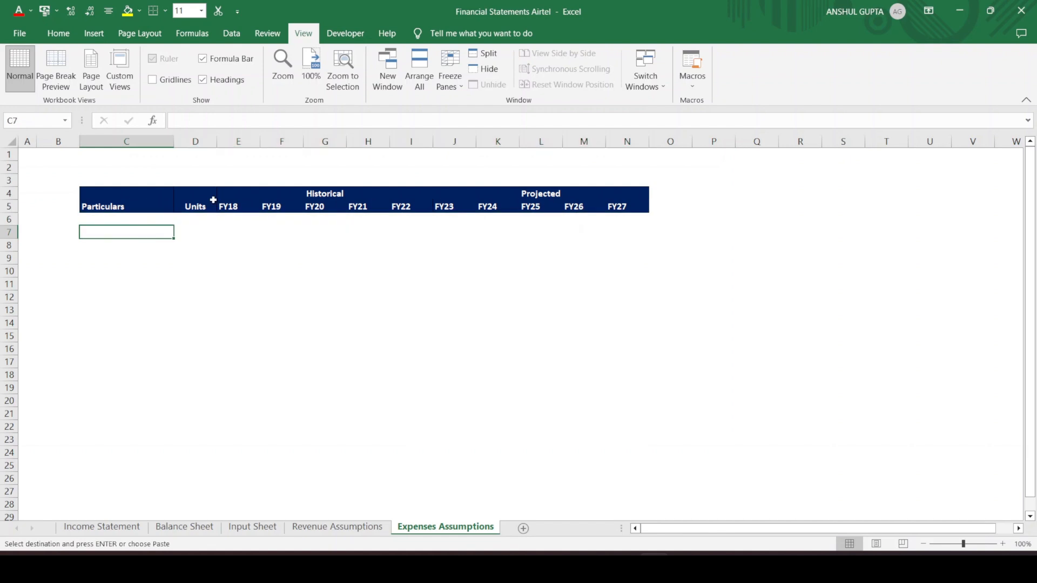
pyautogui.write('Network li')
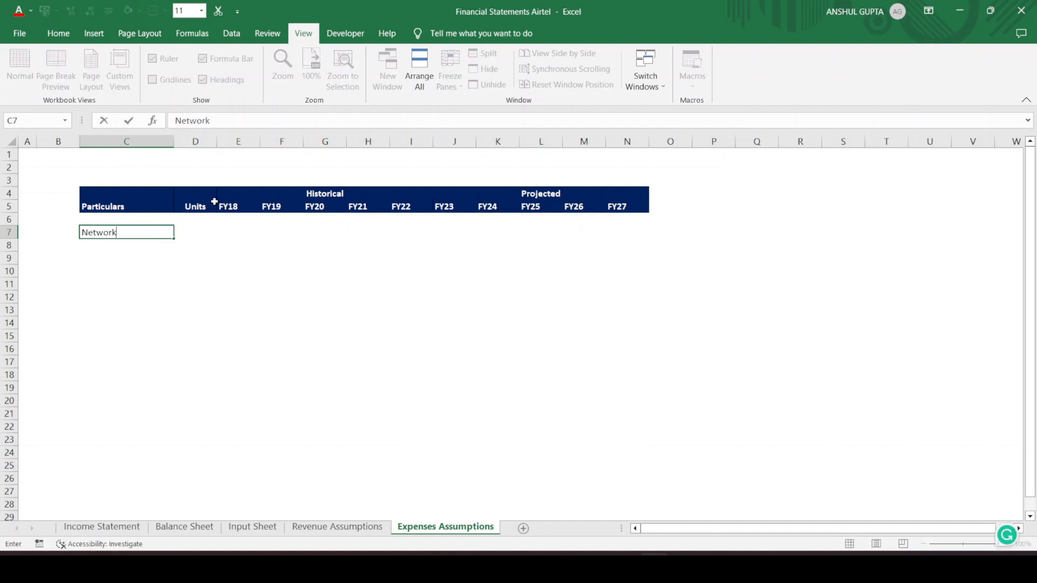
pyautogui.press('BackSpace')
pyautogui.press('BackSpace')
pyautogui.write('Oper atingExpenses')
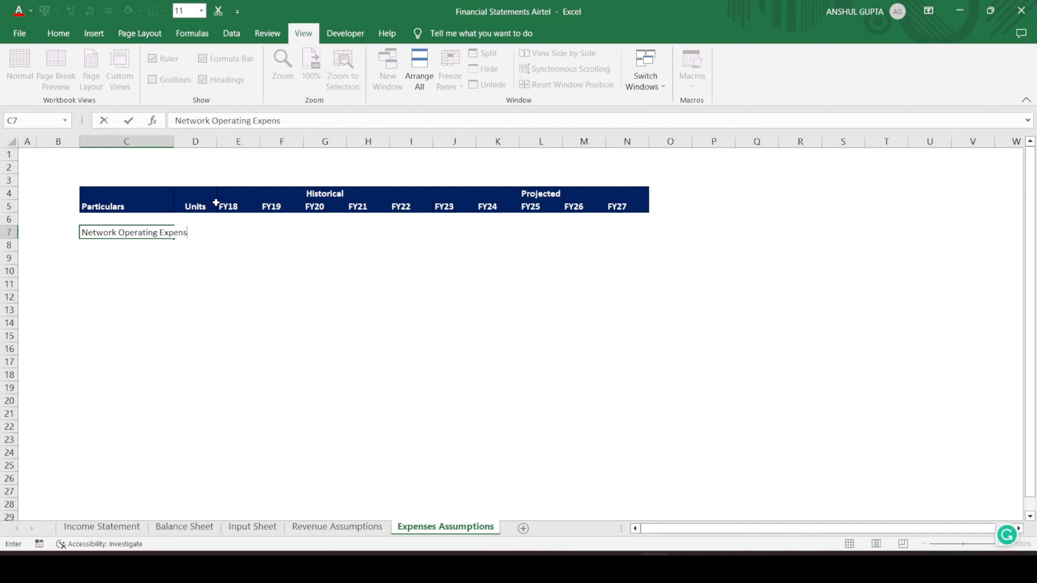
pyautogui.press('Return')
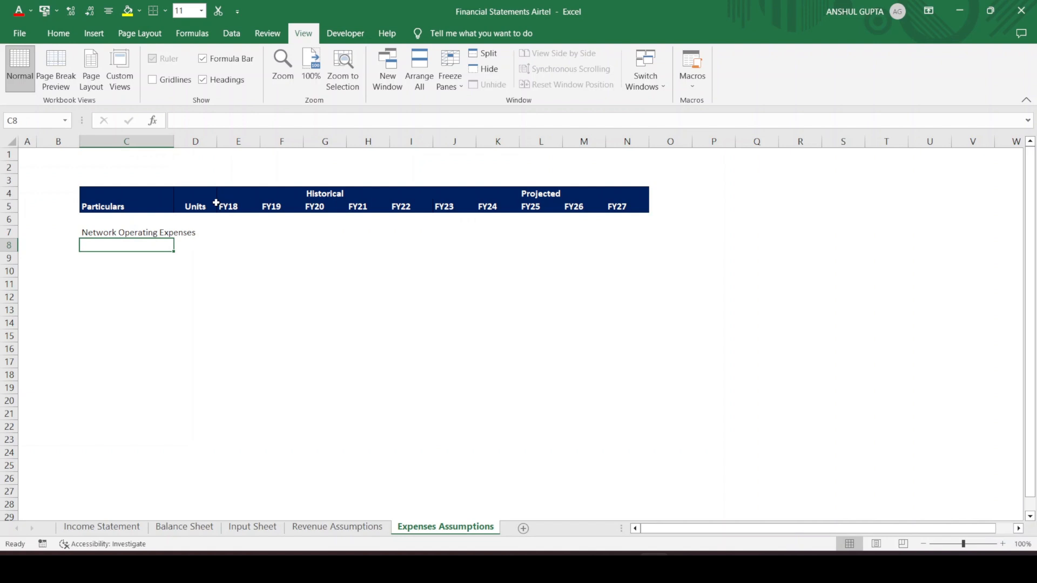
pyautogui.press('Up')
pyautogui.hotkey('alt', 'h')
pyautogui.press('o')
pyautogui.press('i')
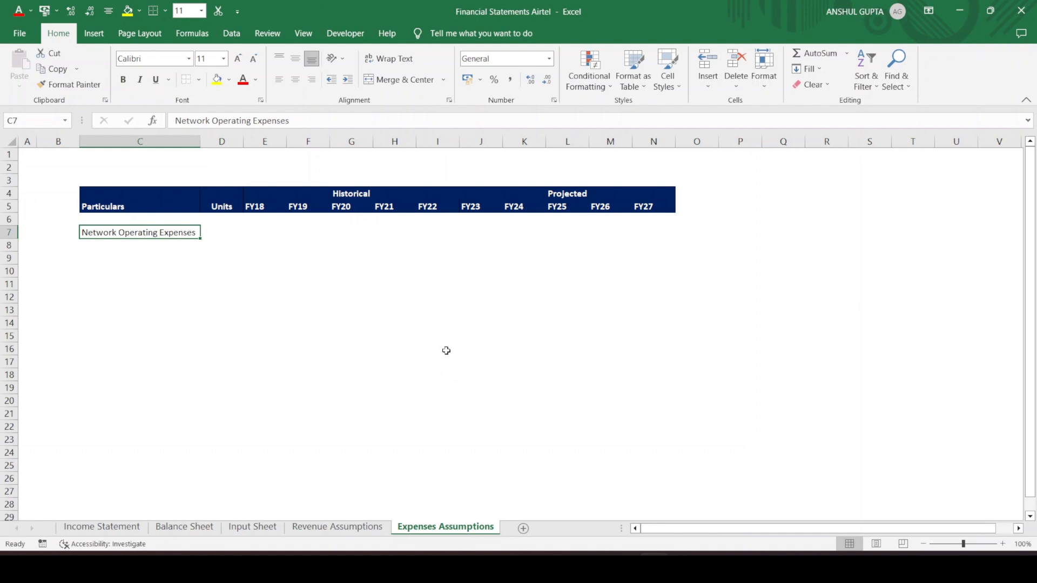
# Switch to the 2021-2022.pdf annual report in Chrome and search it for "network", going through the first matches
pyautogui.click(624, 567)
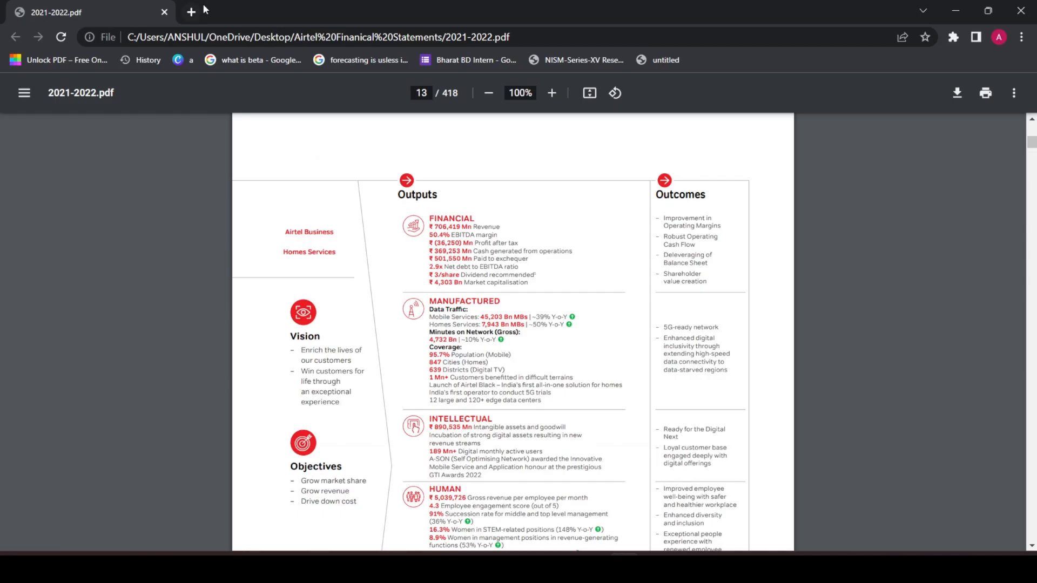
pyautogui.hotkey('ctrl', 'f')
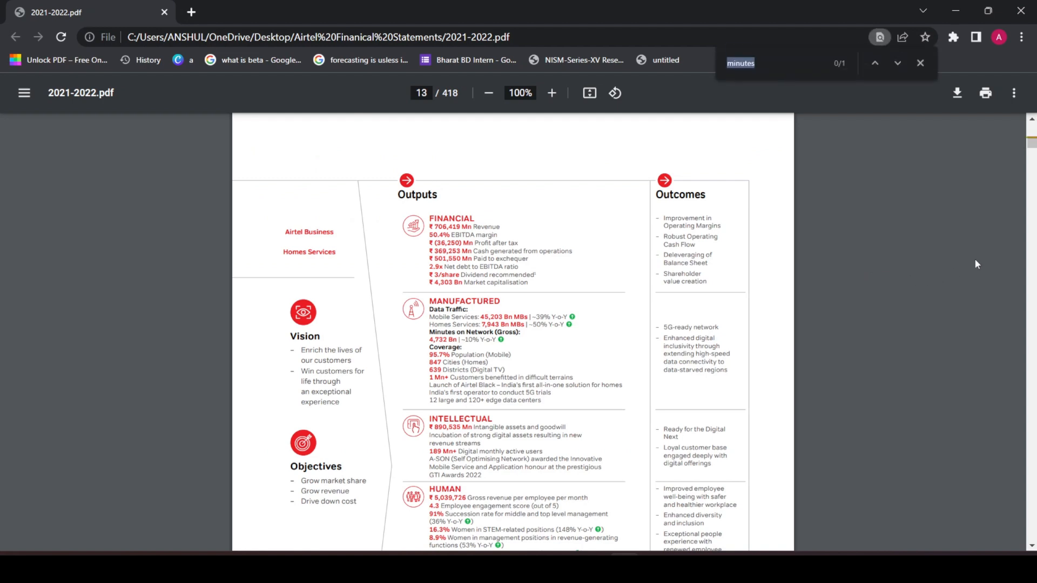
pyautogui.write('network')
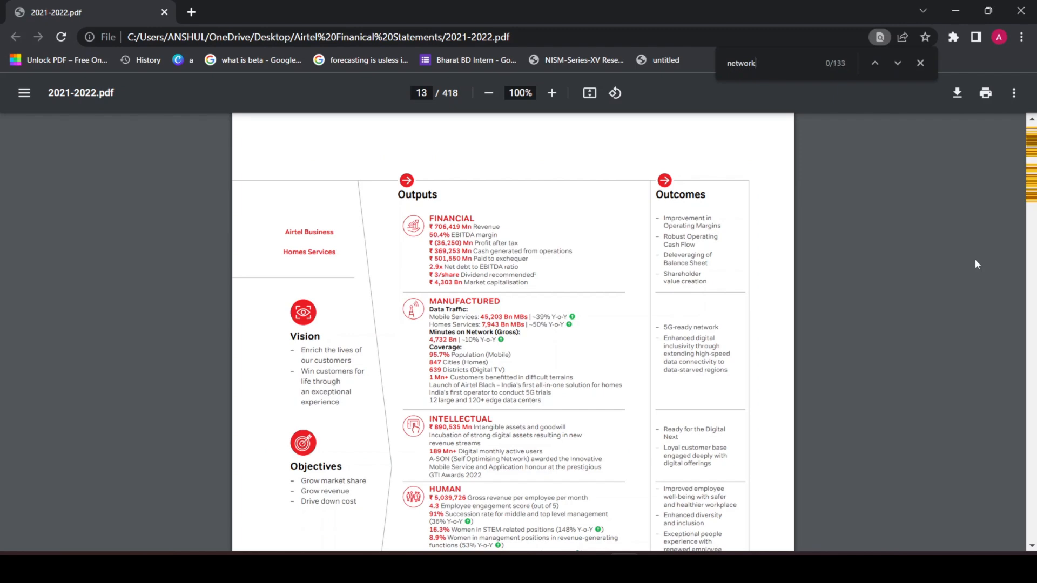
pyautogui.click(898, 64)
pyautogui.click(898, 63)
pyautogui.click(898, 64)
pyautogui.click(898, 64)
pyautogui.click(898, 64)
pyautogui.click(898, 64)
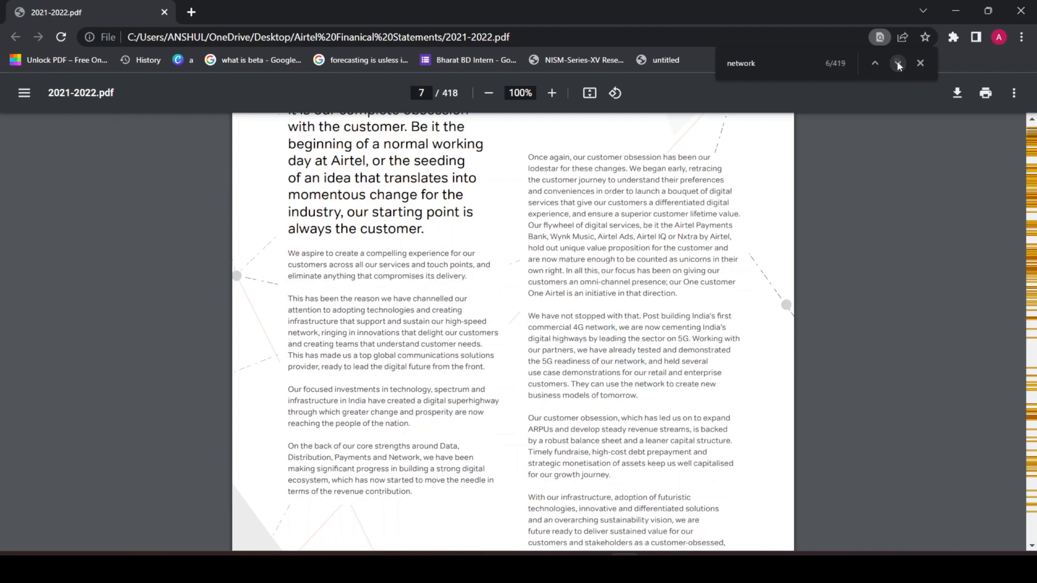
pyautogui.click(898, 63)
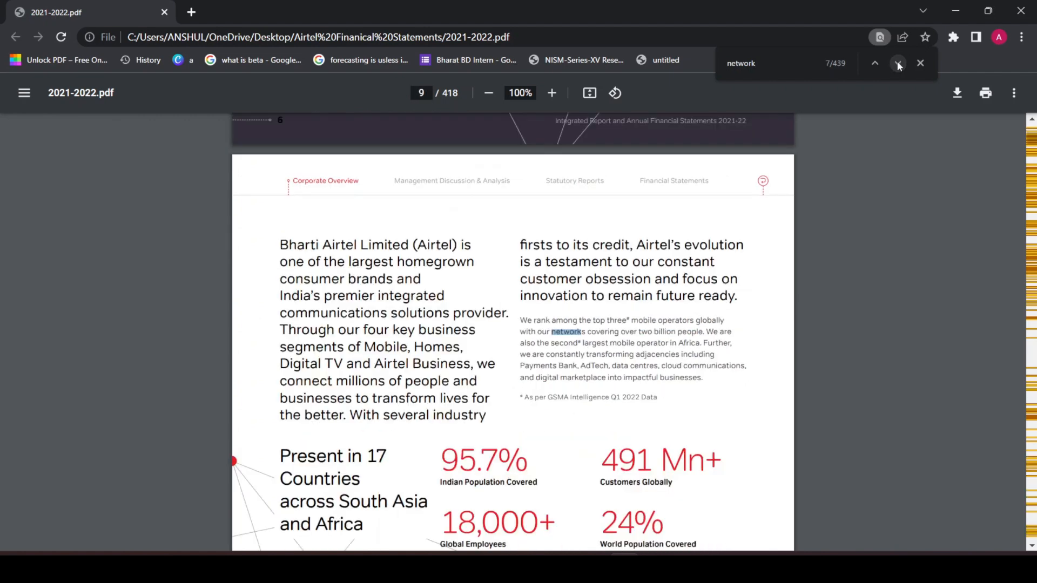
pyautogui.click(875, 64)
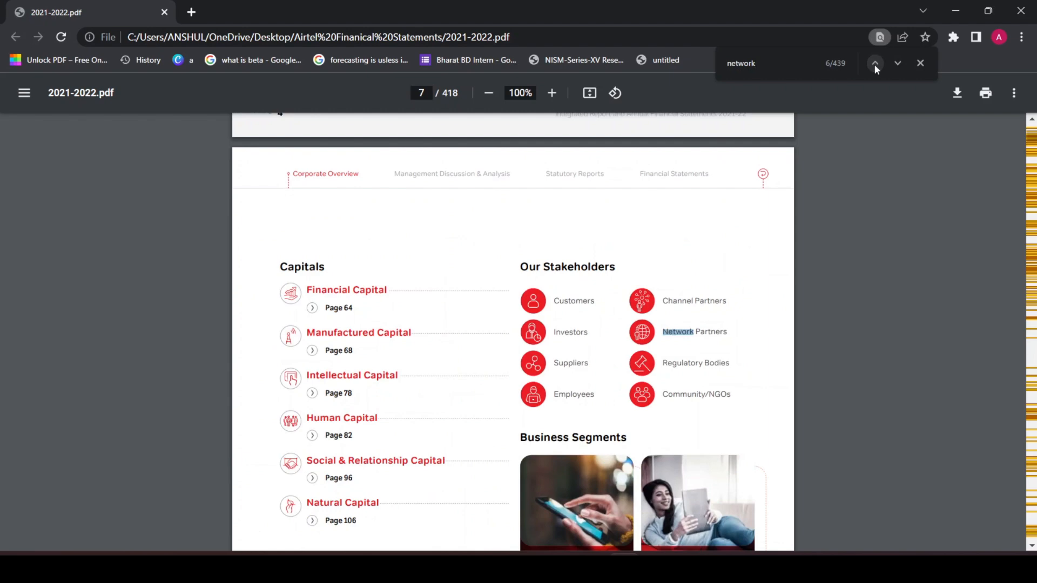
pyautogui.click(898, 63)
# Narrow the report search to "network tower" and examine the Manufactured Capital figures on the Business Model page
pyautogui.write('tower')
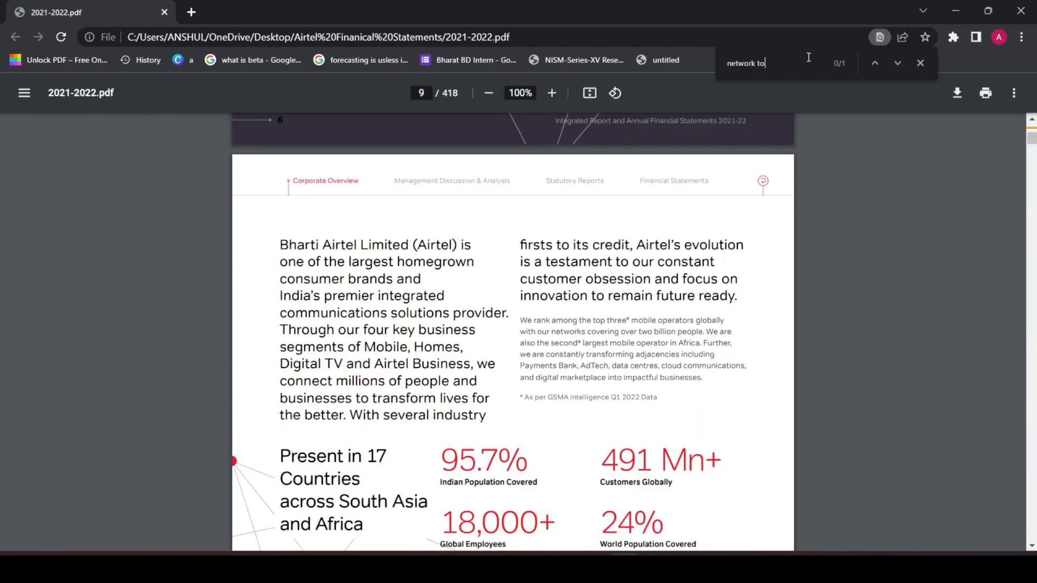
pyautogui.click(898, 64)
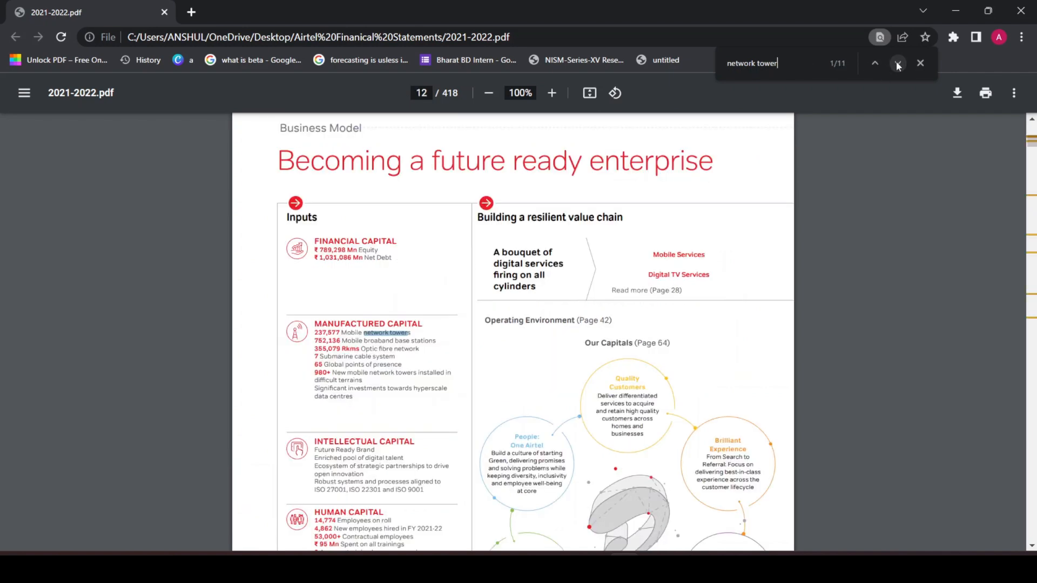
pyautogui.click(919, 64)
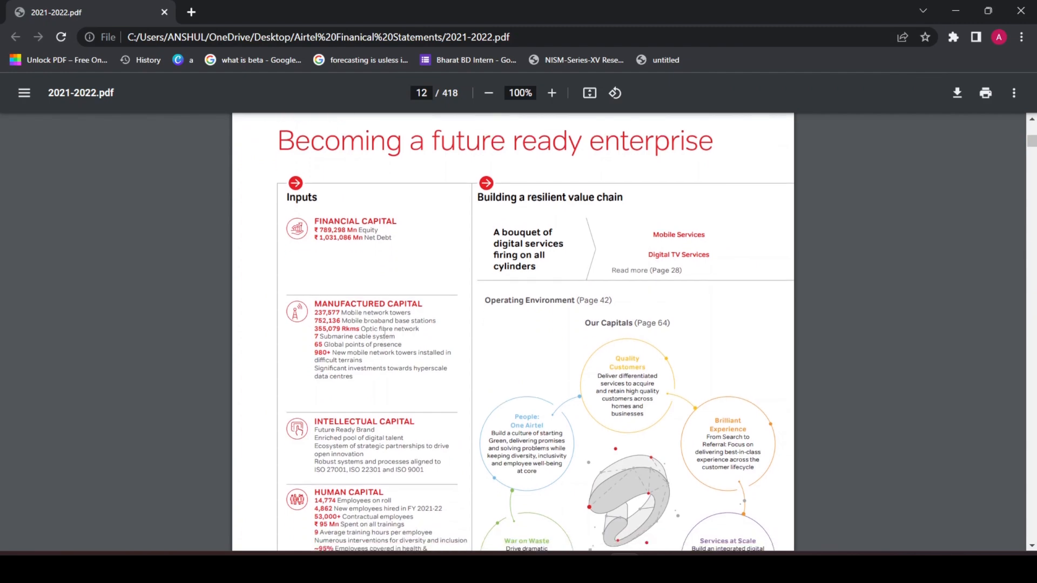
pyautogui.scroll(-2, 372, 272)
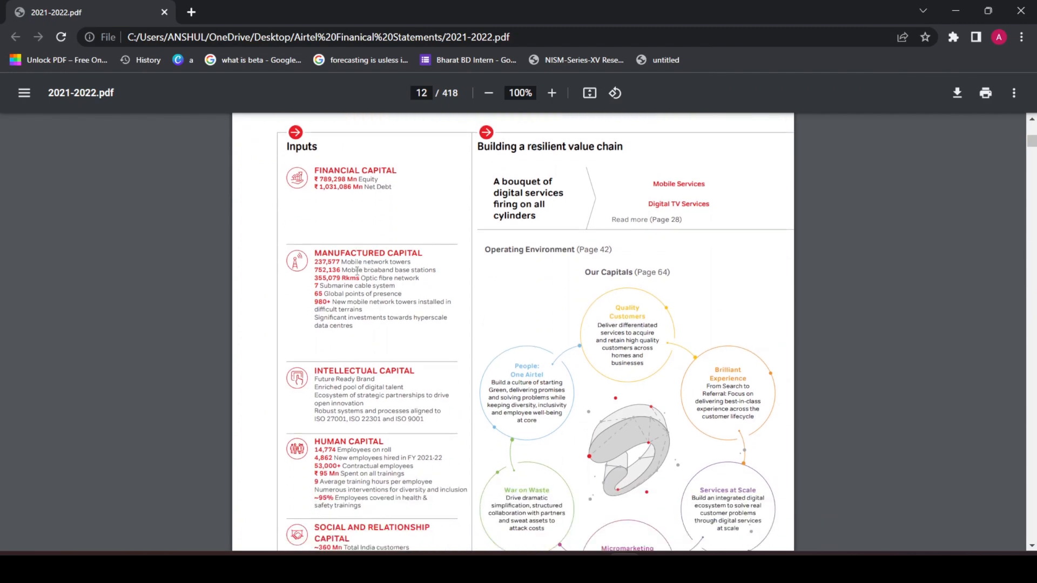
pyautogui.scroll(2, 339, 263)
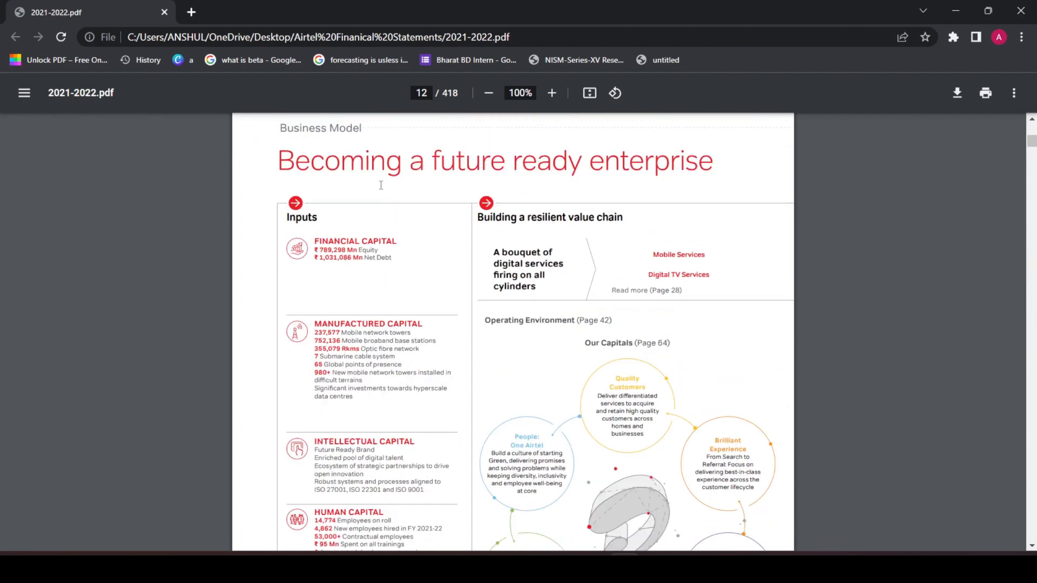
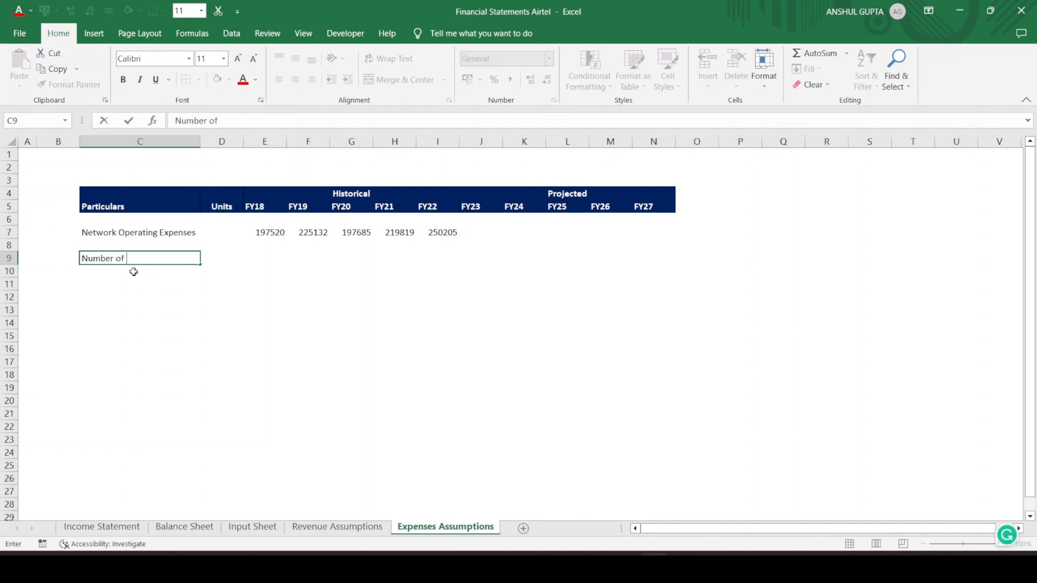
# Enter the label "Number of network towers available" in C9 and autofit column C to it
pyautogui.write('network tower')
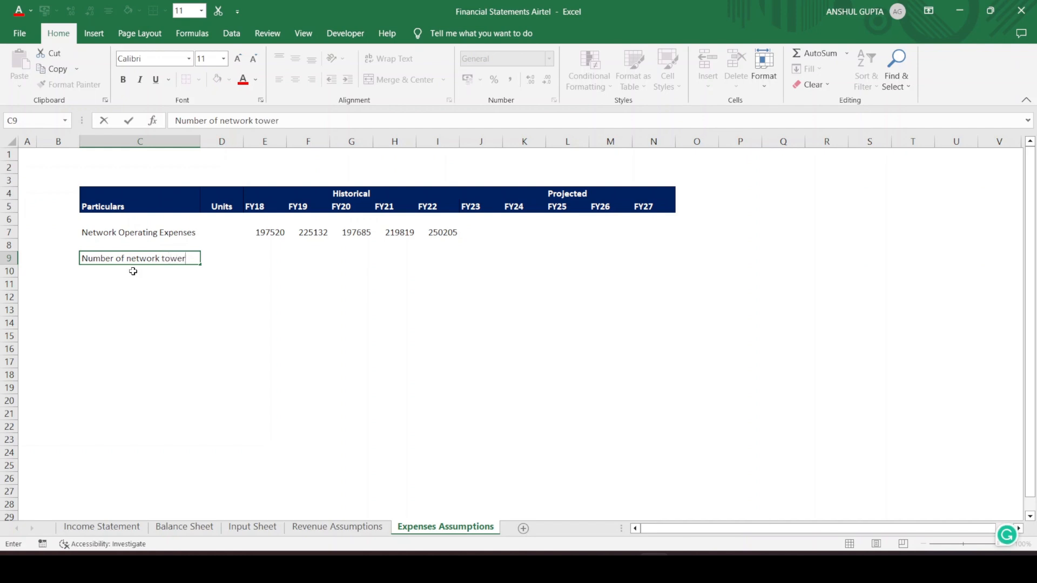
pyautogui.write('s available')
pyautogui.press('Return')
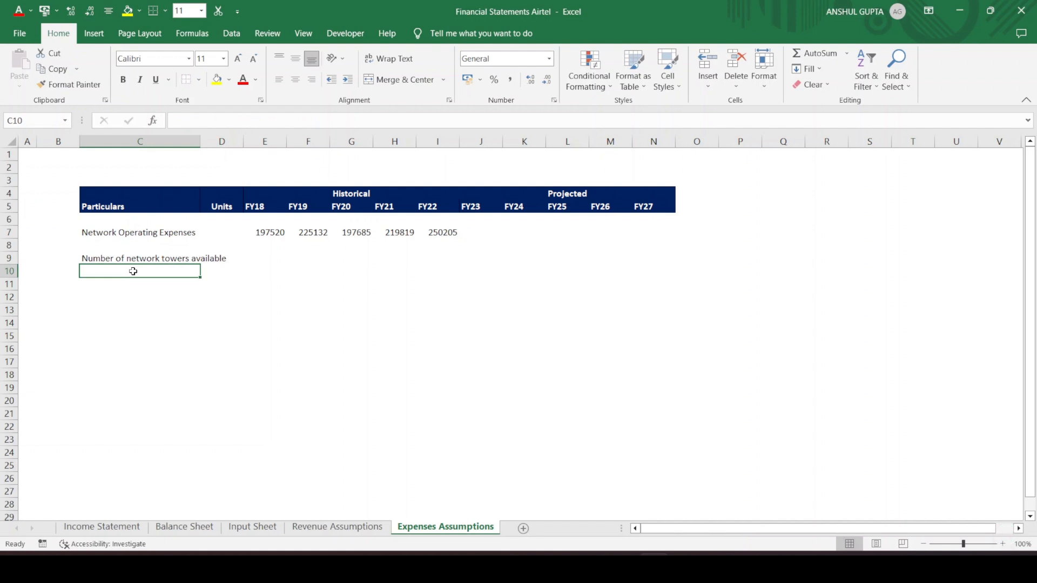
pyautogui.press('Up')
pyautogui.press('alt')
pyautogui.press('h')
pyautogui.press('o')
pyautogui.press('i')
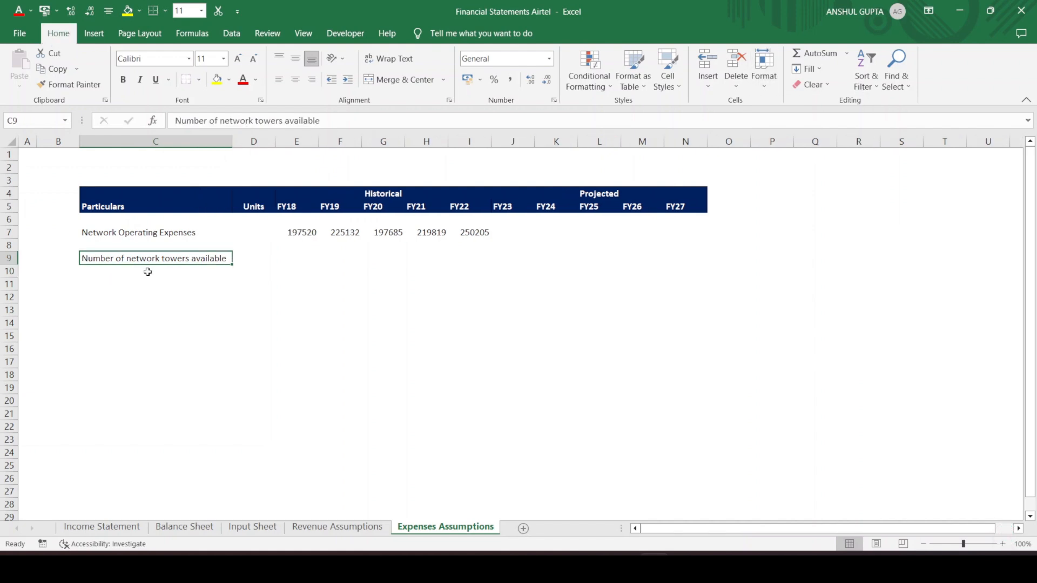
# Link E9 to the FY18 number of network towers in cell C26 of the Input Sheet
pyautogui.press('Down')
pyautogui.press('Right')
pyautogui.press('Right')
pyautogui.press('Up')
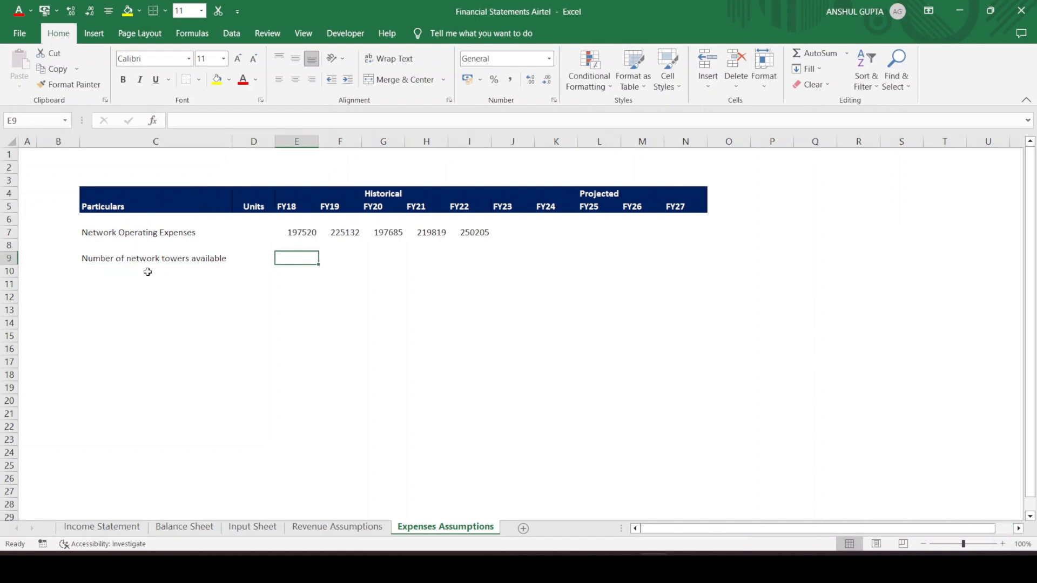
pyautogui.write('=')
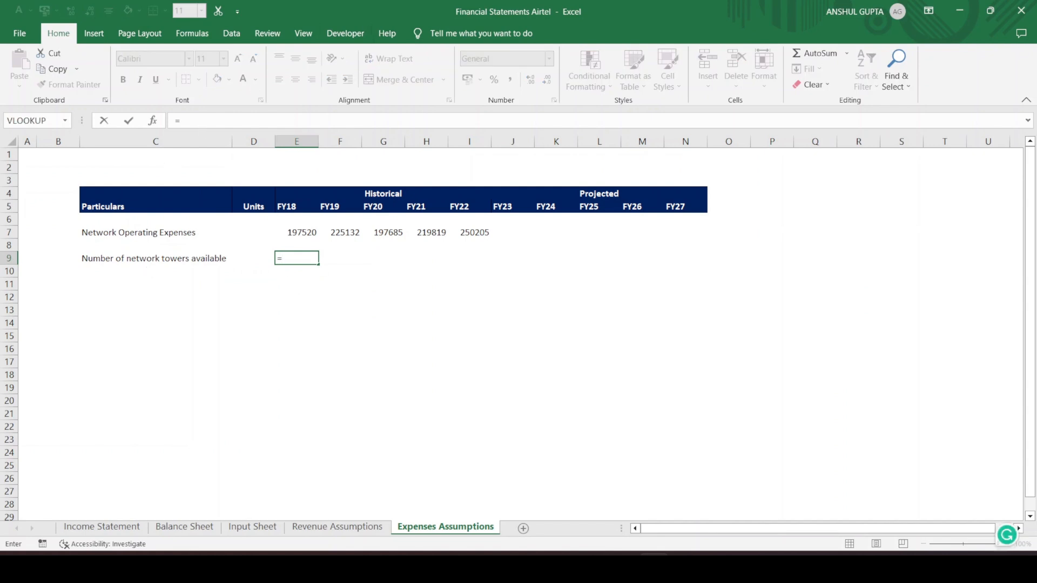
pyautogui.click(252, 527)
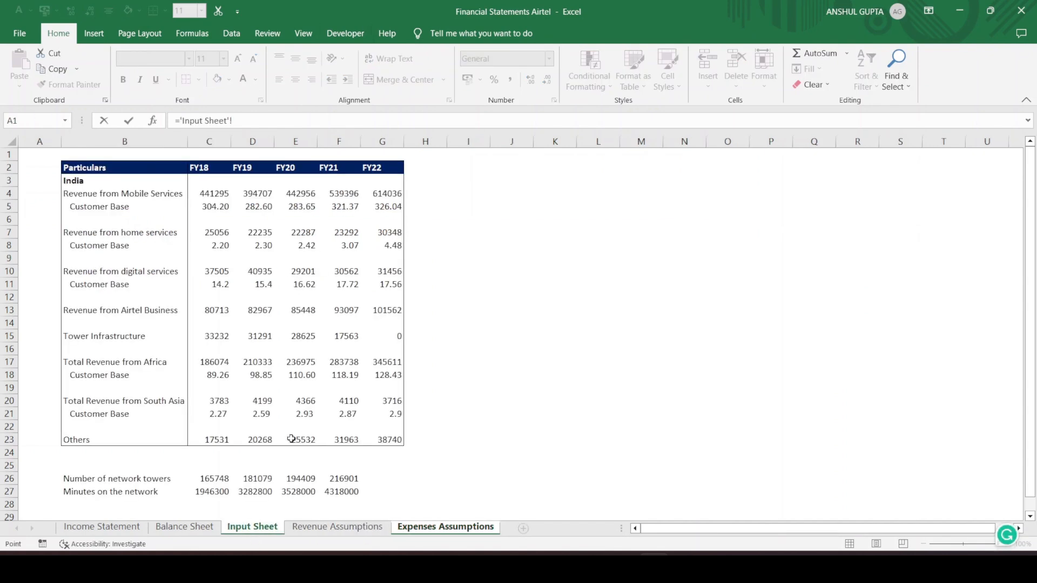
pyautogui.click(208, 478)
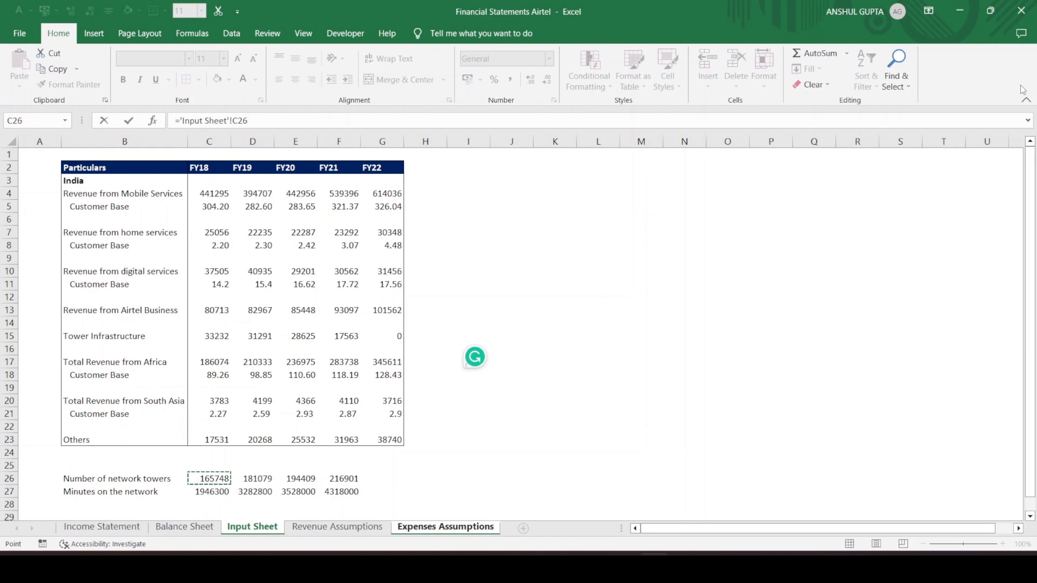
pyautogui.press('Return')
pyautogui.press('Up')
# Copy the E9 formula across to I9, pasting formulas only, to cover FY19 through FY22
pyautogui.hotkey('ctrl', 'c')
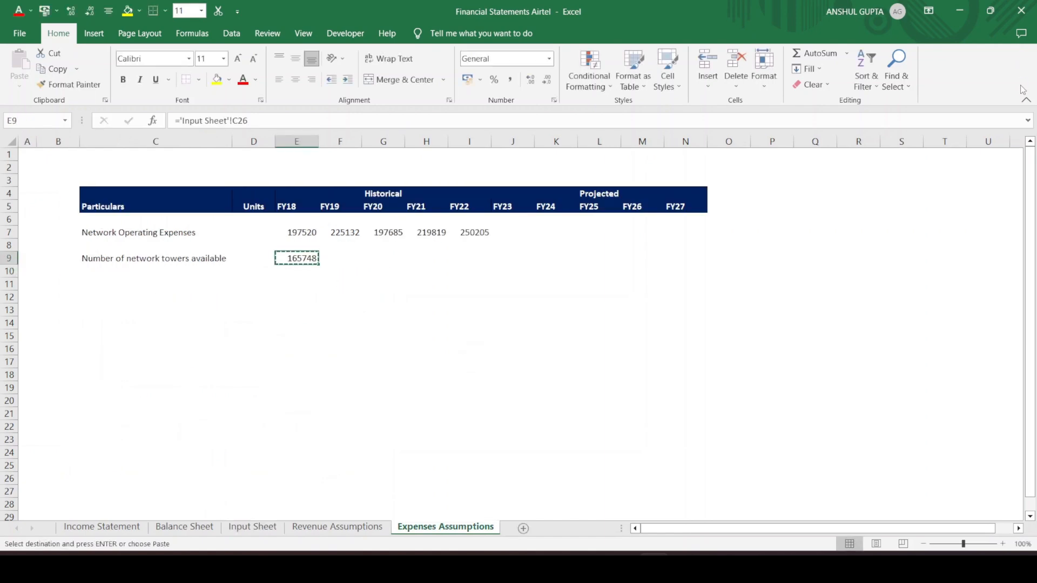
pyautogui.hotkey('shift', 'Right')
pyautogui.hotkey('shift', 'Right')
pyautogui.hotkey('shift', 'Right')
pyautogui.hotkey('shift', 'Right')
pyautogui.hotkey('alt', 'h')
pyautogui.press('v')
pyautogui.press('s')
pyautogui.press('f')
pyautogui.press('Return')
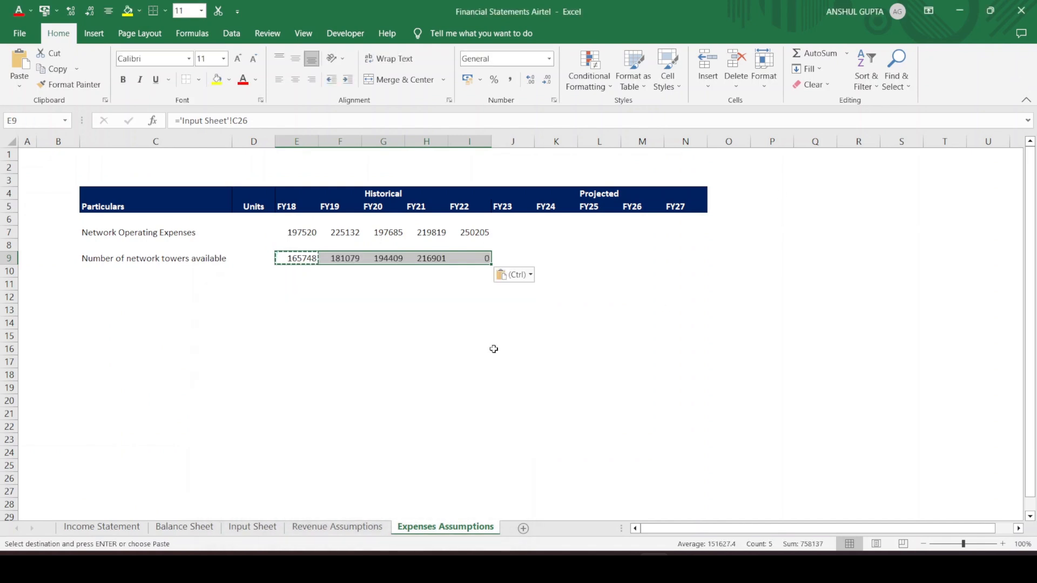
# Enter the FY22 mobile network tower count from the annual report, 237577, in G26 of the Input Sheet and return to Expenses Assumptions
pyautogui.click(427, 349)
pyautogui.hotkey('shift', 'Up')
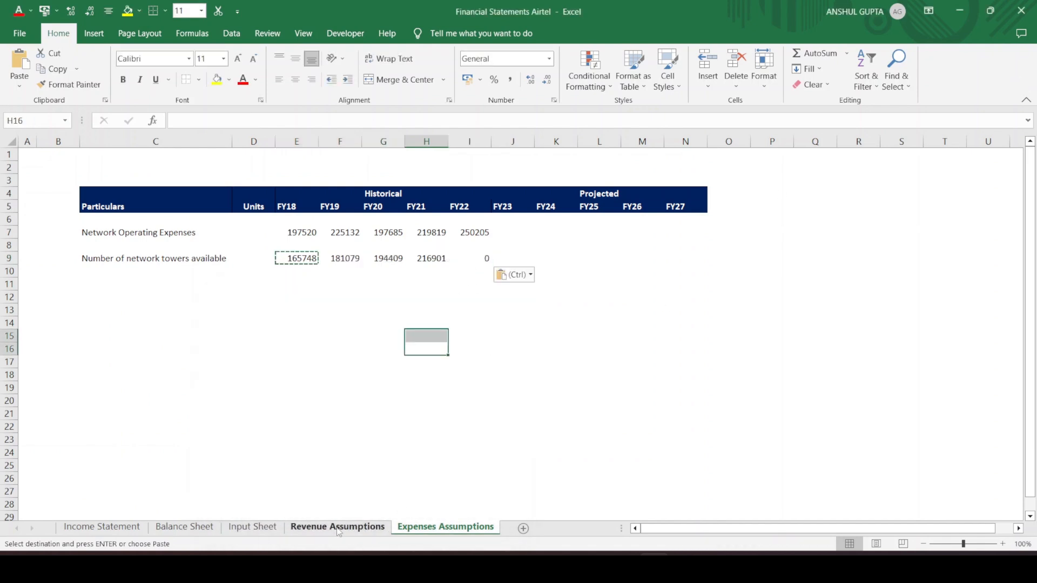
pyautogui.click(251, 518)
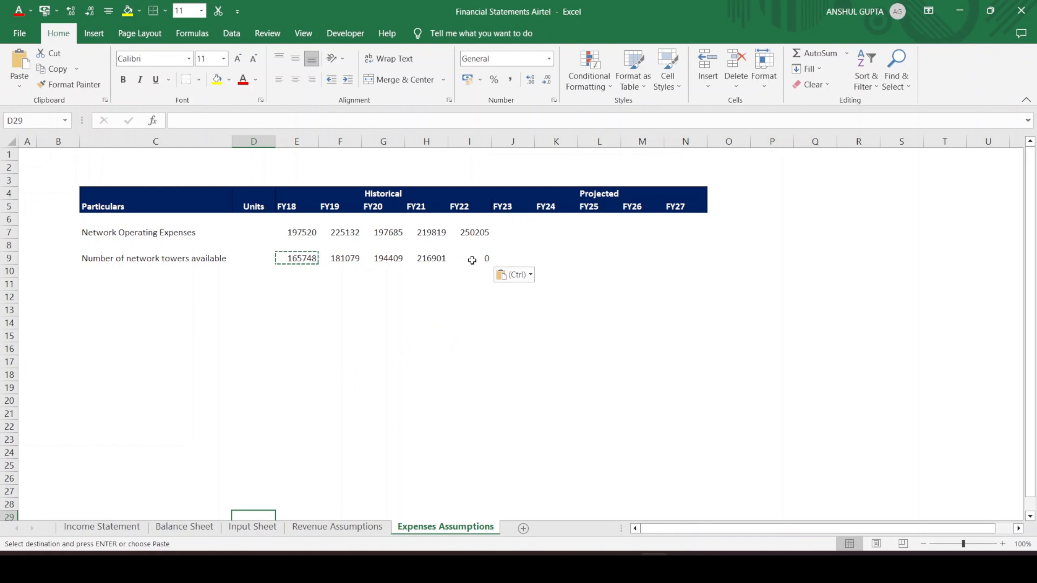
pyautogui.click(252, 527)
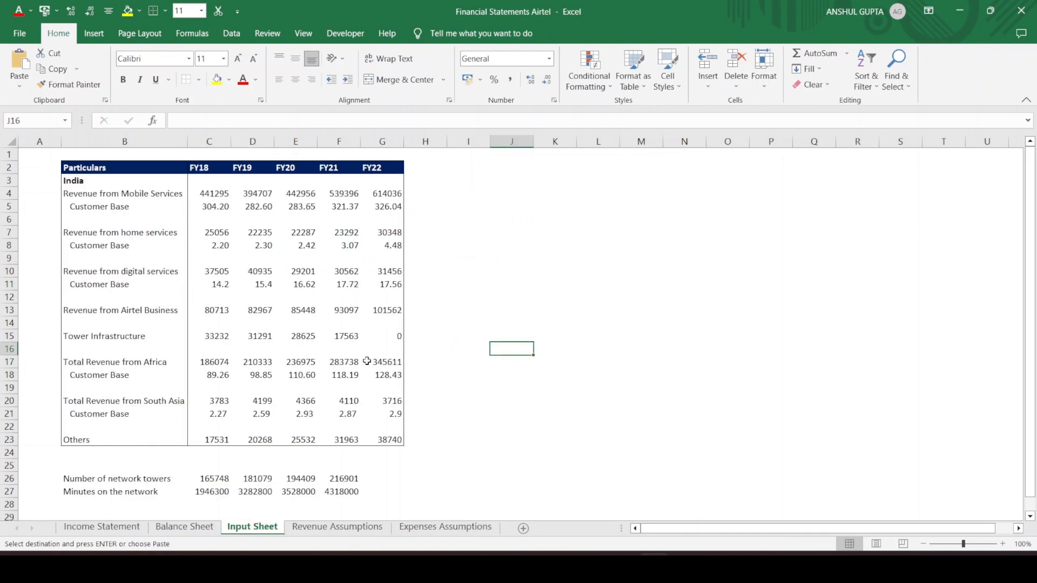
pyautogui.click(381, 478)
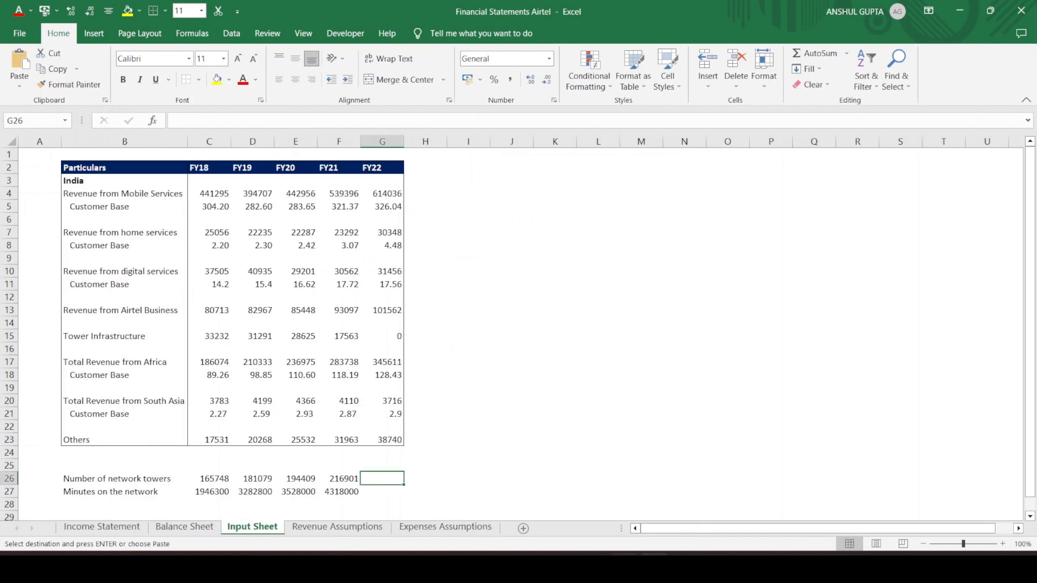
pyautogui.hotkey('alt', 'Tab')
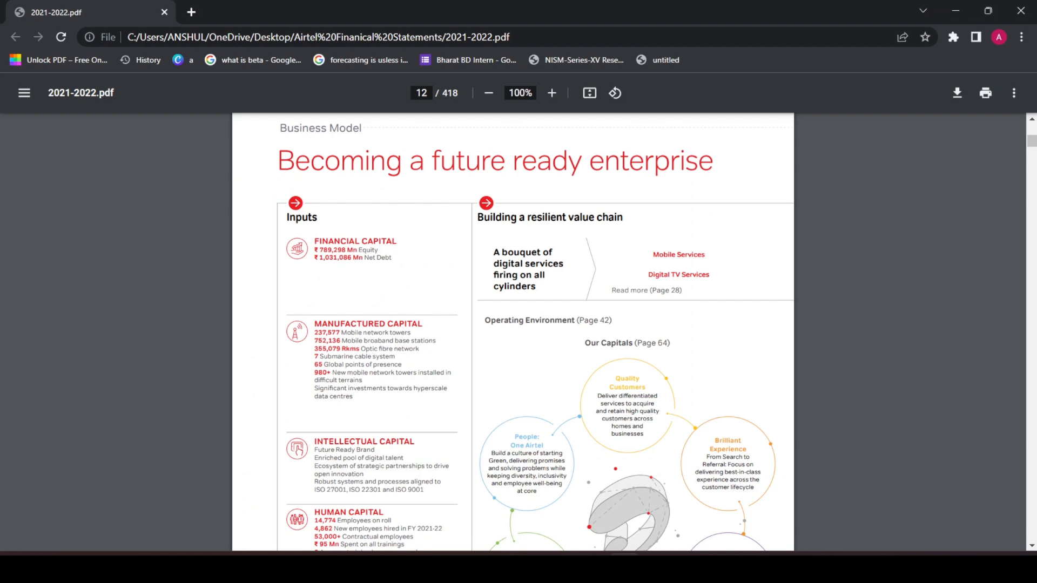
pyautogui.hotkey('alt', 'Tab')
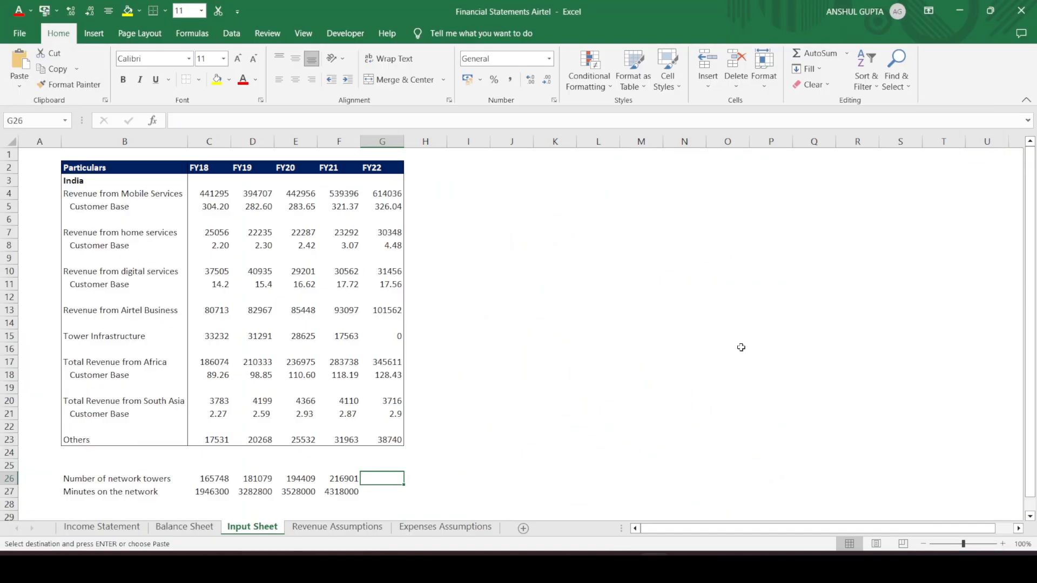
pyautogui.write('234')
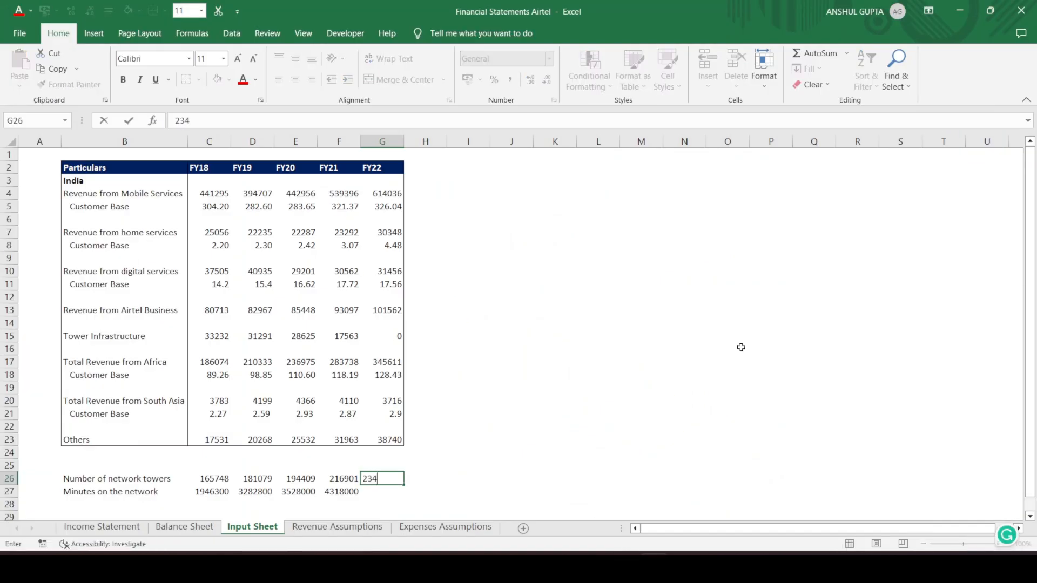
pyautogui.press('BackSpace')
pyautogui.write('7577')
pyautogui.press('Return')
pyautogui.click(437, 528)
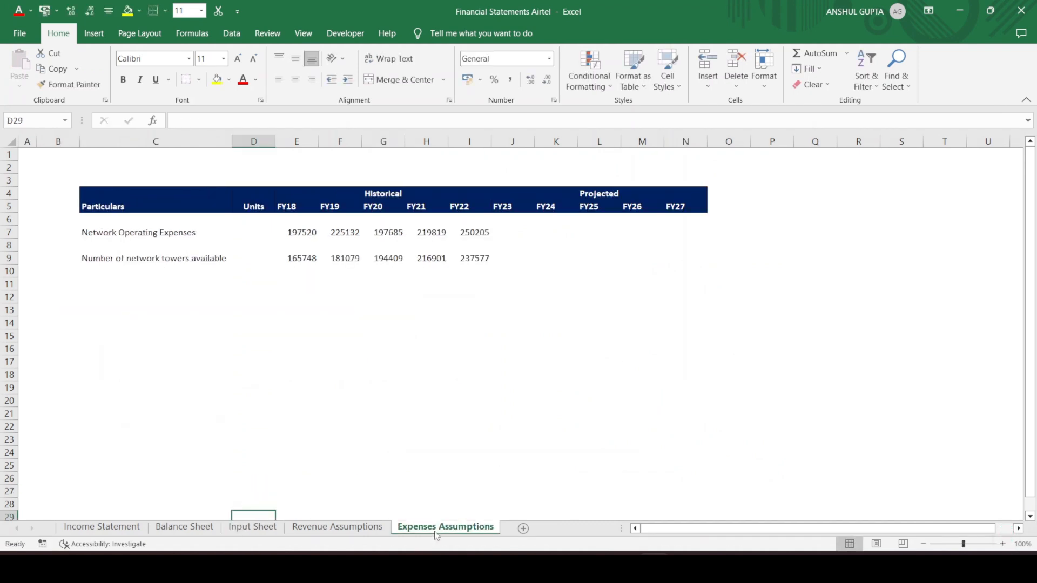
# Copy the Growth Rate and Case 1 to 3 rows, C20:N23 of Revenue Assumptions, to C10 of Expenses Assumptions
pyautogui.click(130, 289)
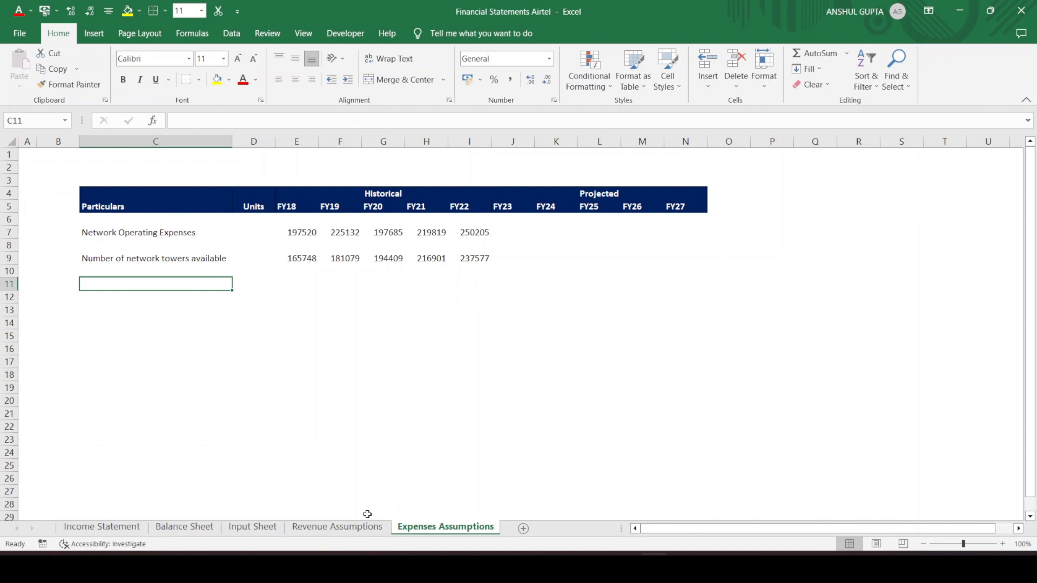
pyautogui.click(334, 527)
pyautogui.scroll(-1, 144, 438)
pyautogui.moveTo(108, 362); pyautogui.dragTo(729, 402)
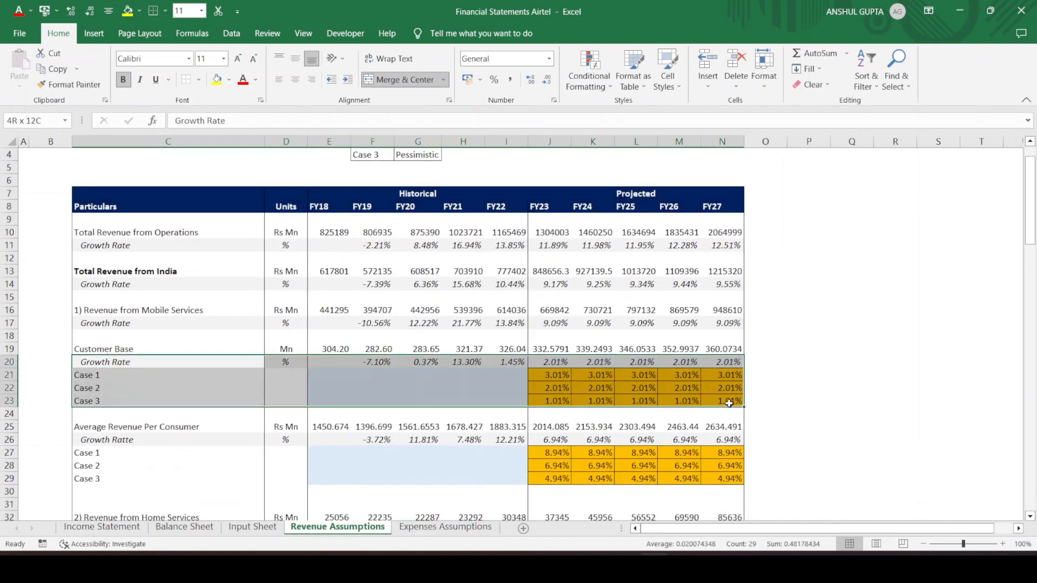
pyautogui.hotkey('ctrl', 'c')
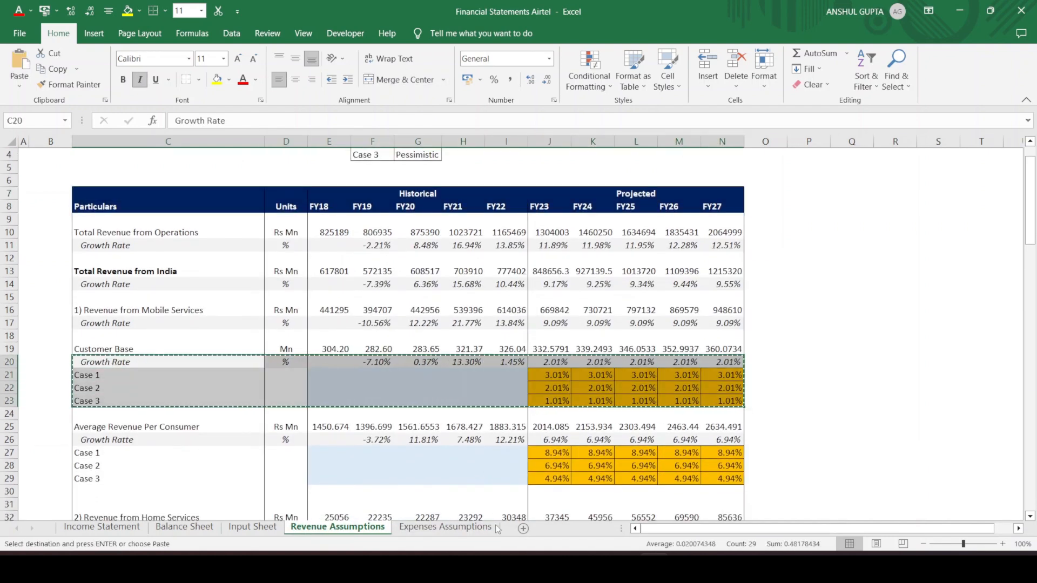
pyautogui.click(442, 528)
pyautogui.click(127, 270)
pyautogui.hotkey('ctrl', 'v')
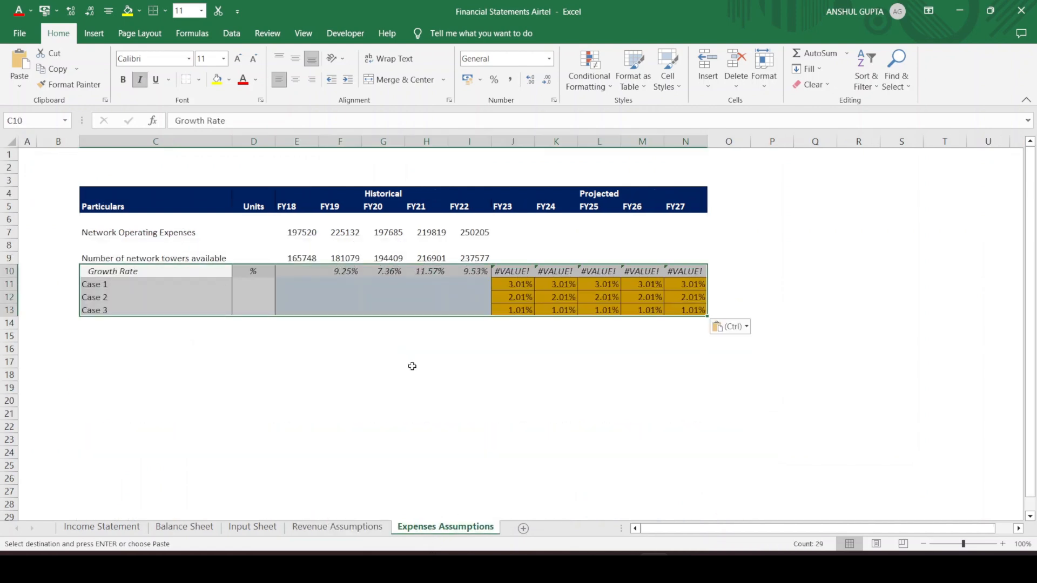
pyautogui.click(412, 363)
# Clear the contents of E10:N13 and the percent unit in D10, keeping the formatting
pyautogui.moveTo(280, 267); pyautogui.dragTo(683, 310)
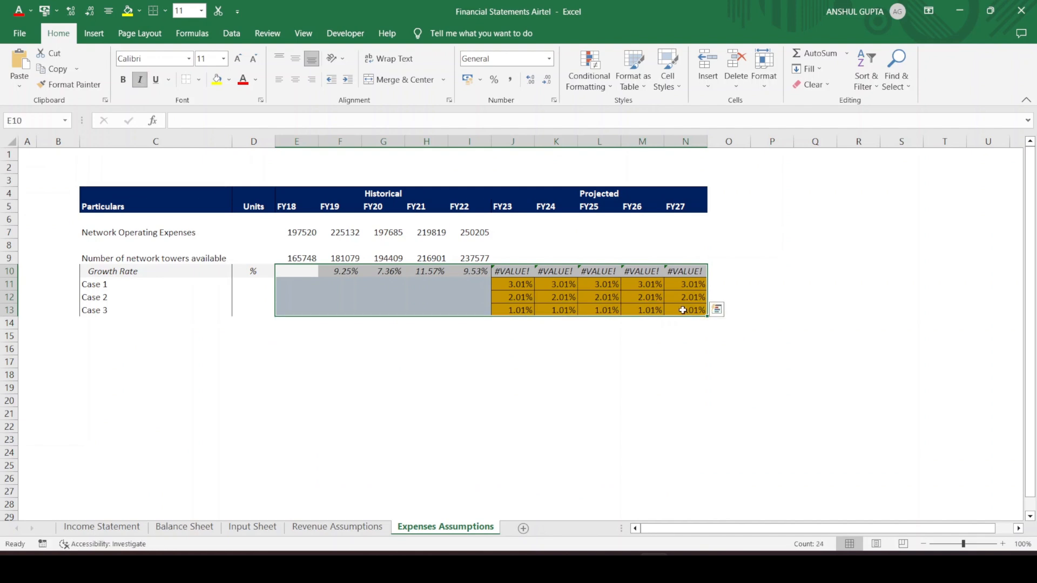
pyautogui.press('Delete')
pyautogui.click(357, 351)
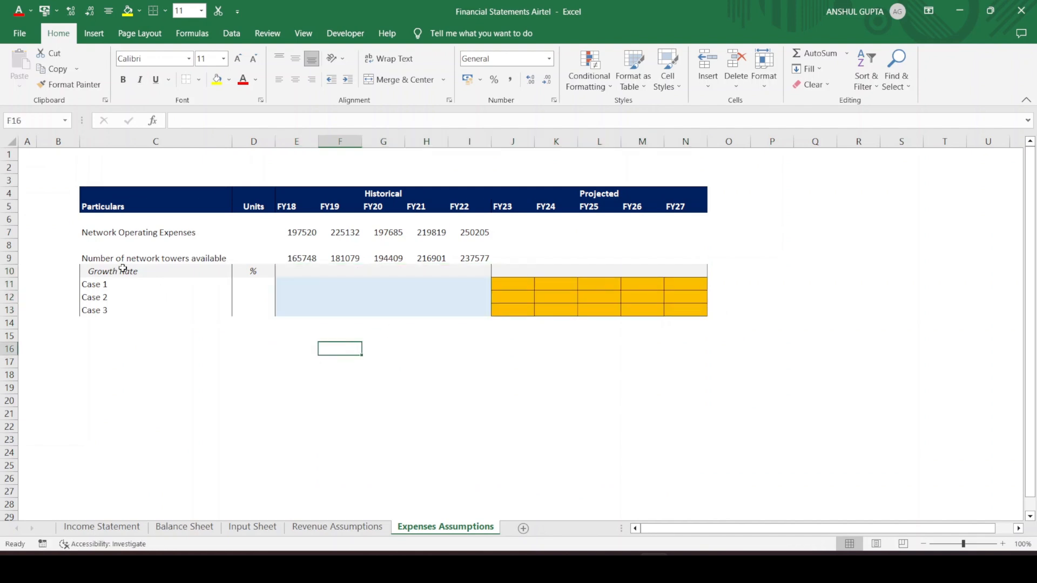
pyautogui.click(252, 270)
pyautogui.click(167, 349)
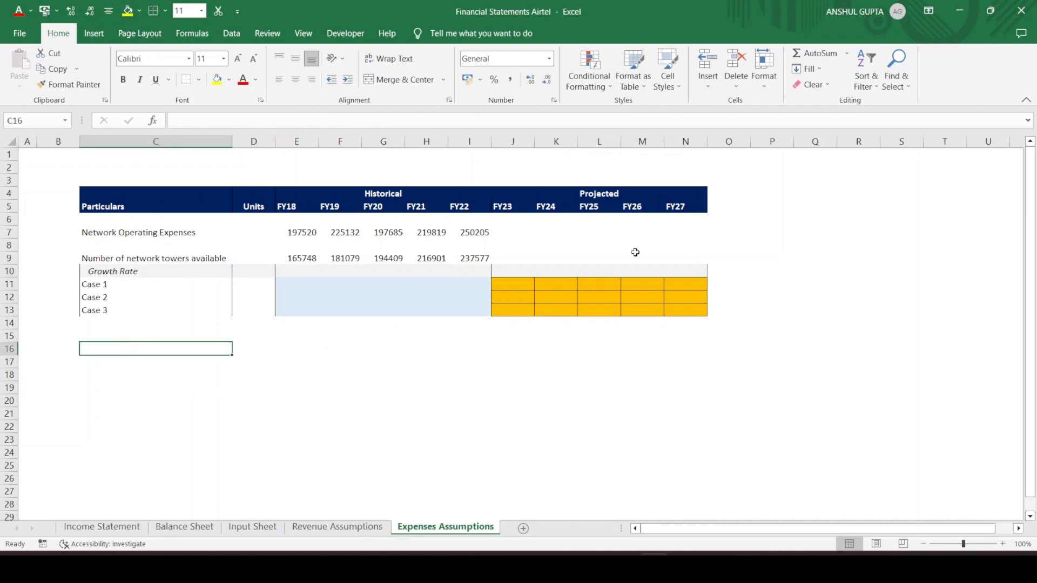
# Enter the label "Network Operating cost per network tower" in C15 and autofit column C to it
pyautogui.press('Up')
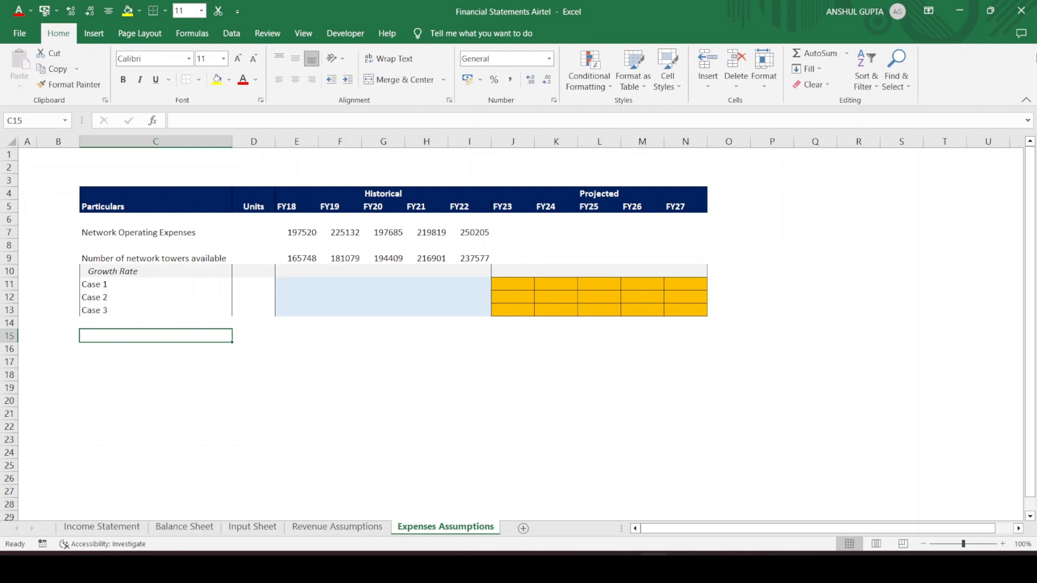
pyautogui.write('Netowrk')
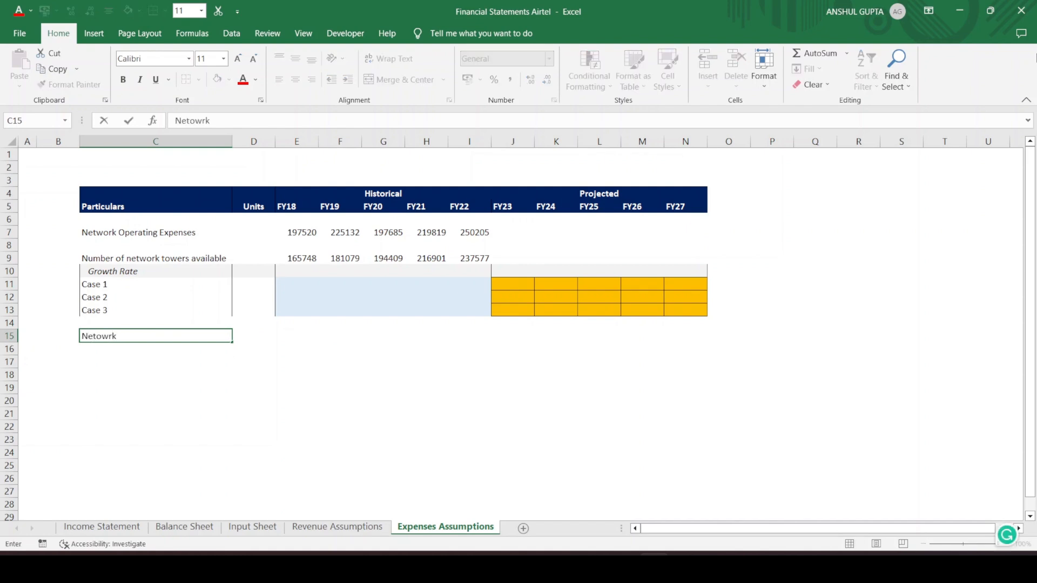
pyautogui.press('BackSpace')
pyautogui.press('BackSpace')
pyautogui.press('BackSpace')
pyautogui.press('BackSpace')
pyautogui.write('wokr')
pyautogui.press('BackSpace')
pyautogui.press('BackSpace')
pyautogui.write('rk Operating ')
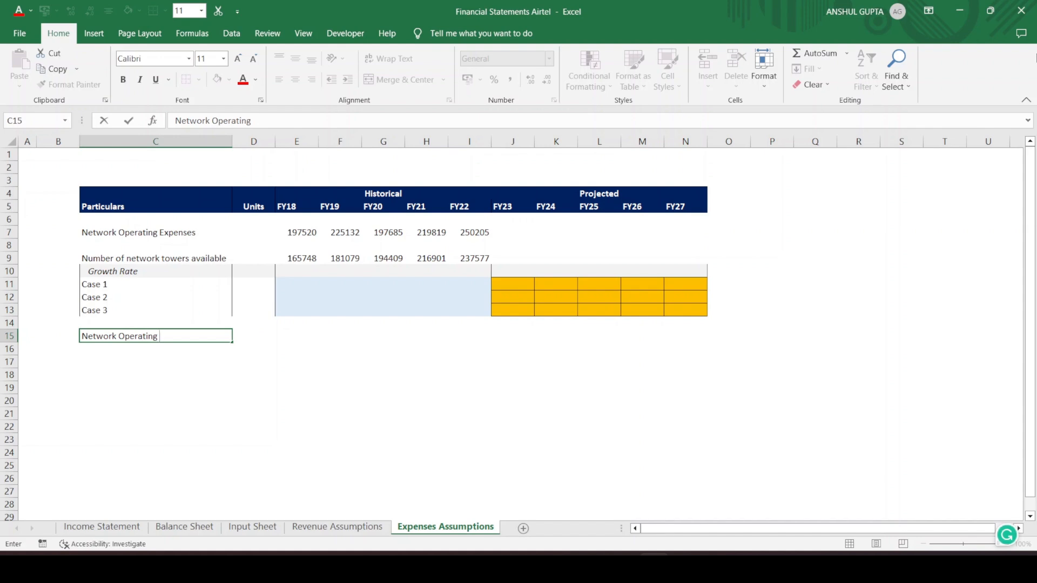
pyautogui.write('cost per network tow')
pyautogui.press('Return')
pyautogui.press('Up')
pyautogui.hotkey('alt', 'h')
pyautogui.press('o')
pyautogui.press('i')
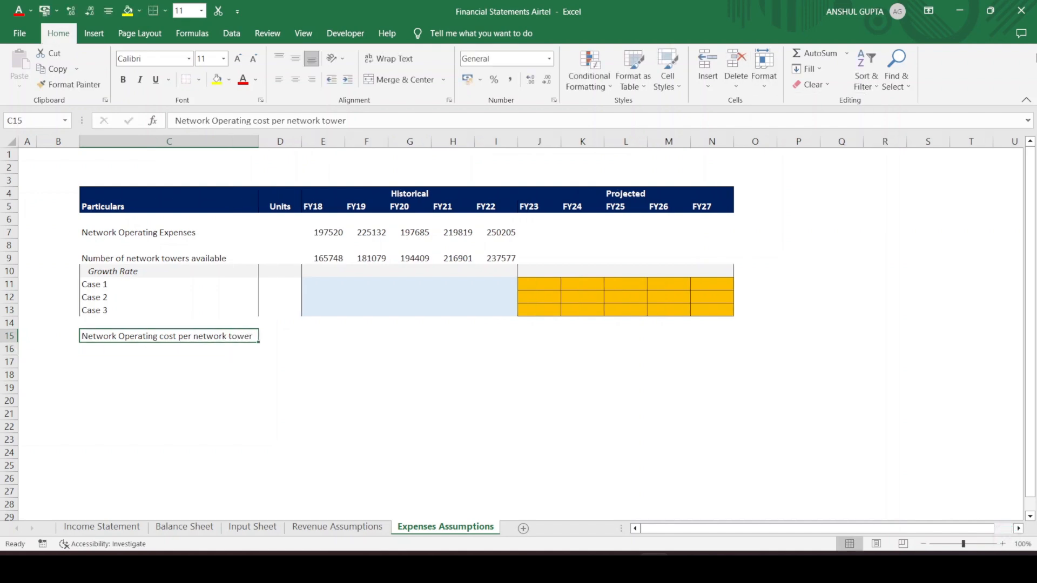
# Calculate the FY18 network operating cost per tower in E15 with the formula =E7/E9
pyautogui.press('Right')
pyautogui.press('Right')
pyautogui.write('=')
pyautogui.press('Up')
pyautogui.press('Up')
pyautogui.press('Up')
pyautogui.press('Up')
pyautogui.press('Up')
pyautogui.press('Up')
pyautogui.press('Up')
pyautogui.press('Up')
pyautogui.write('/')
pyautogui.press('Up')
pyautogui.press('Up')
pyautogui.press('Up')
pyautogui.press('Up')
pyautogui.press('Up')
pyautogui.press('Up')
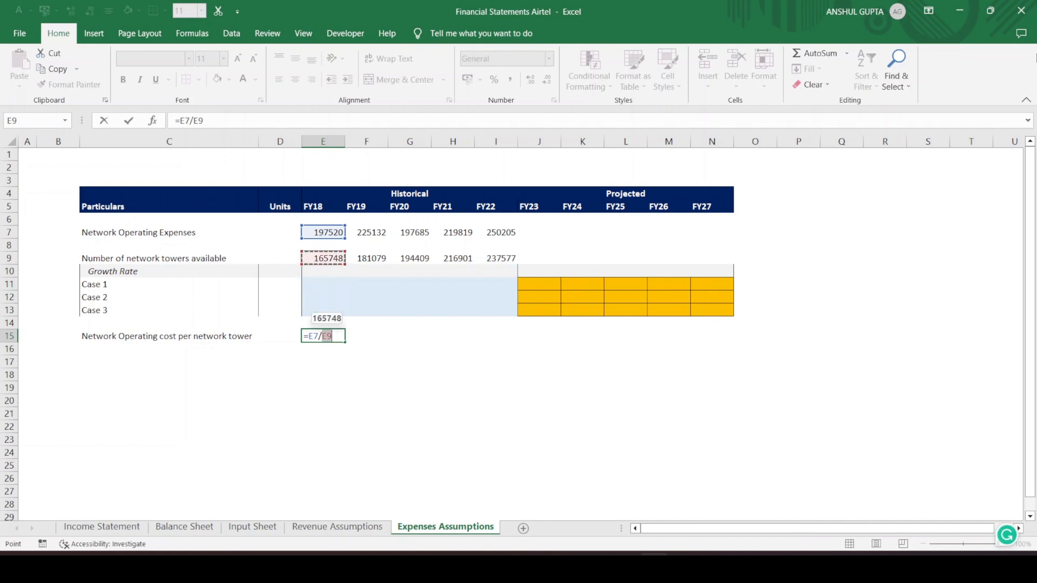
pyautogui.press('Return')
pyautogui.press('Down')
pyautogui.press('Up')
pyautogui.press('Up')
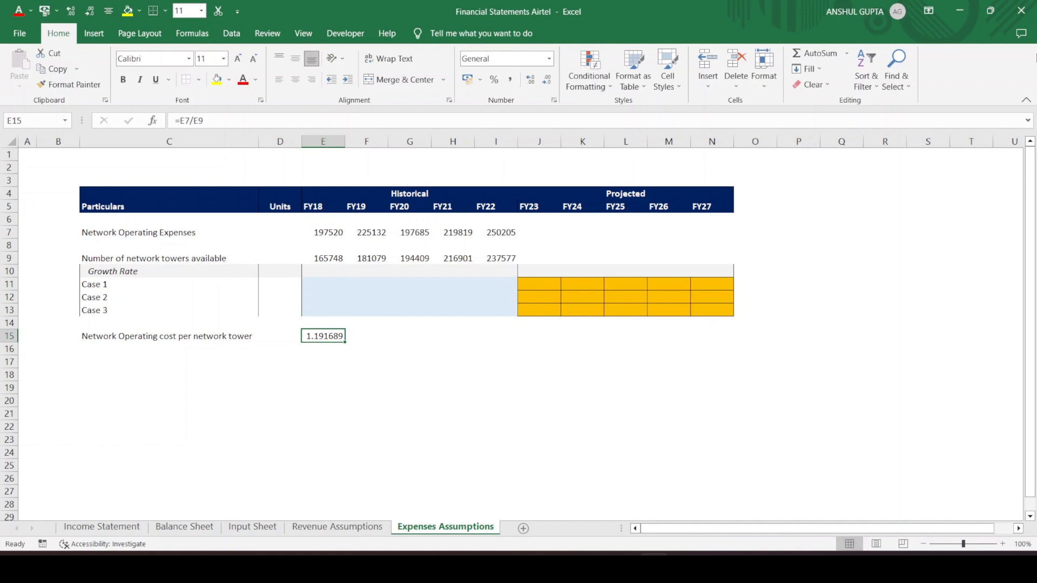
# Copy the cost per tower formula from E15 across to I15 and check the cell references in I15
pyautogui.hotkey('ctrl', 'c')
pyautogui.hotkey('shift', 'Right')
pyautogui.hotkey('shift', 'Right')
pyautogui.hotkey('shift', 'Right')
pyautogui.hotkey('shift', 'Right')
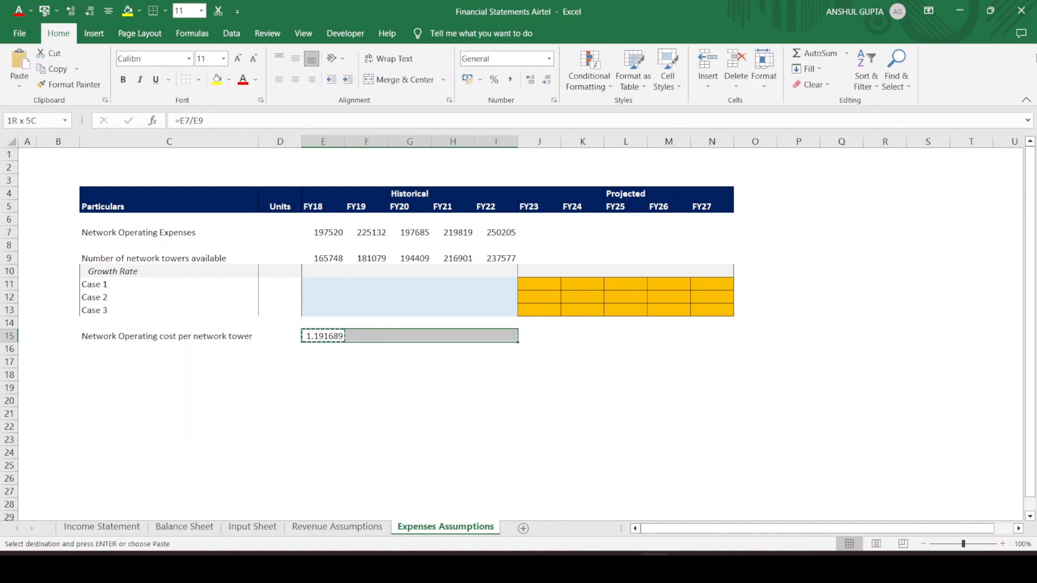
pyautogui.hotkey('ctrl', 'v')
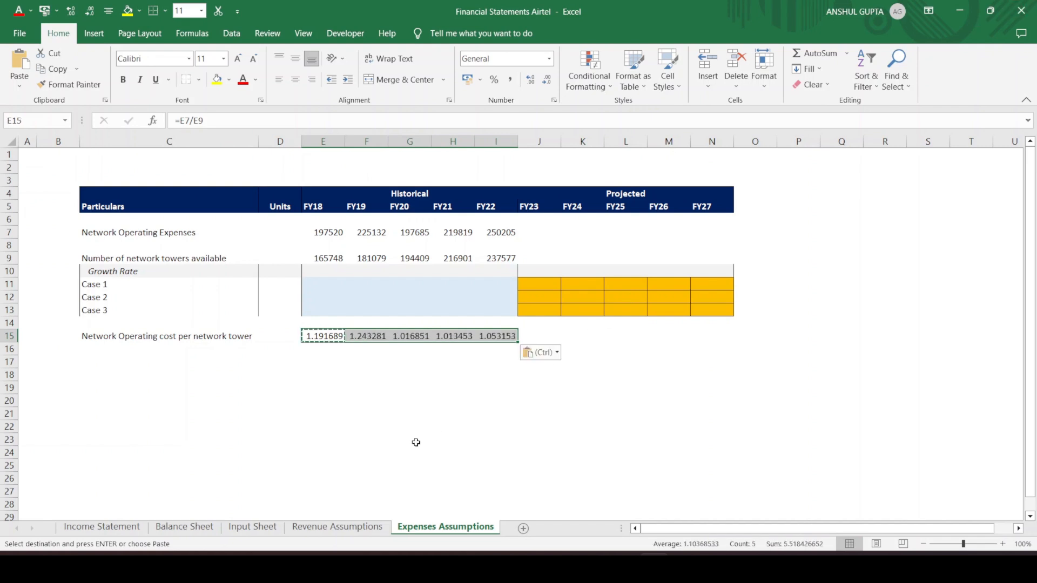
pyautogui.click(414, 425)
pyautogui.press('Escape')
pyautogui.doubleClick(500, 335)
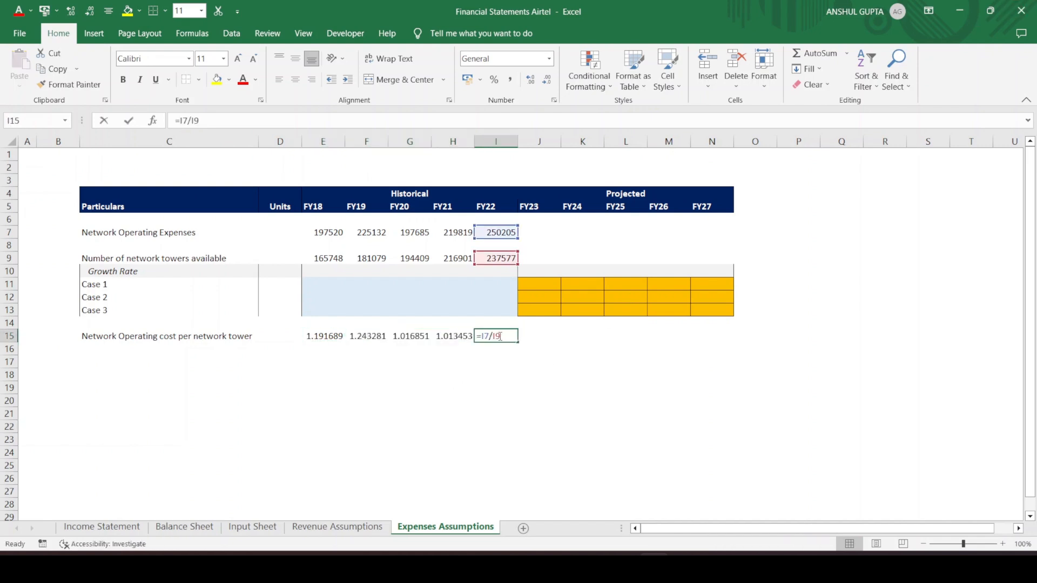
pyautogui.press('Return')
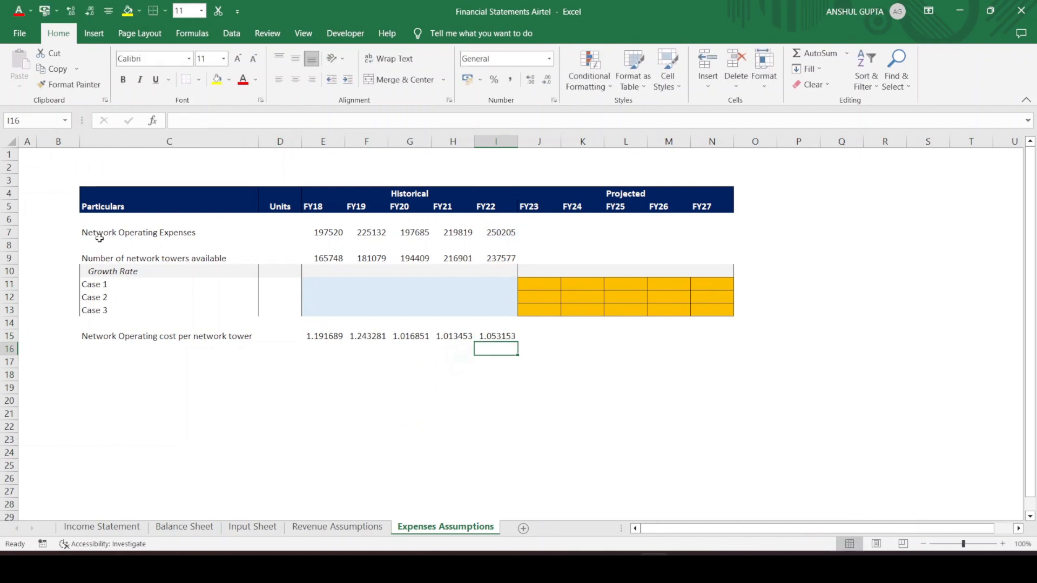
# Copy the blank Growth Rate and Case 1 to 3 block from C10:N13 to C16 under the cost per tower row
pyautogui.moveTo(113, 271); pyautogui.dragTo(699, 303)
pyautogui.hotkey('ctrl', 'c')
pyautogui.click(152, 348)
pyautogui.hotkey('ctrl', 'v')
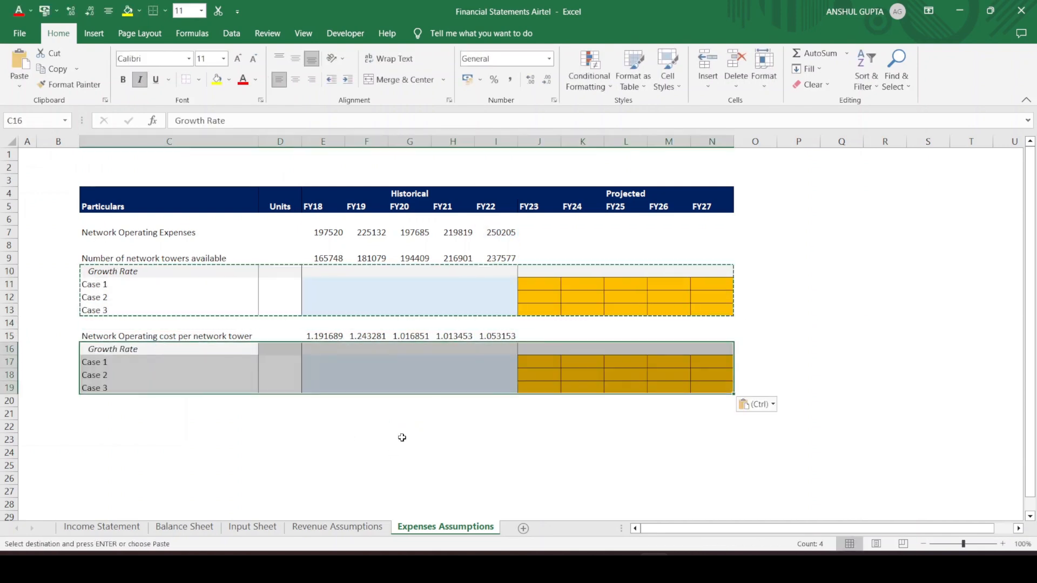
pyautogui.click(408, 438)
pyautogui.press('Escape')
# Calculate the FY19 growth rate of network towers in F10 with the formula =F9/E9-1
pyautogui.click(330, 351)
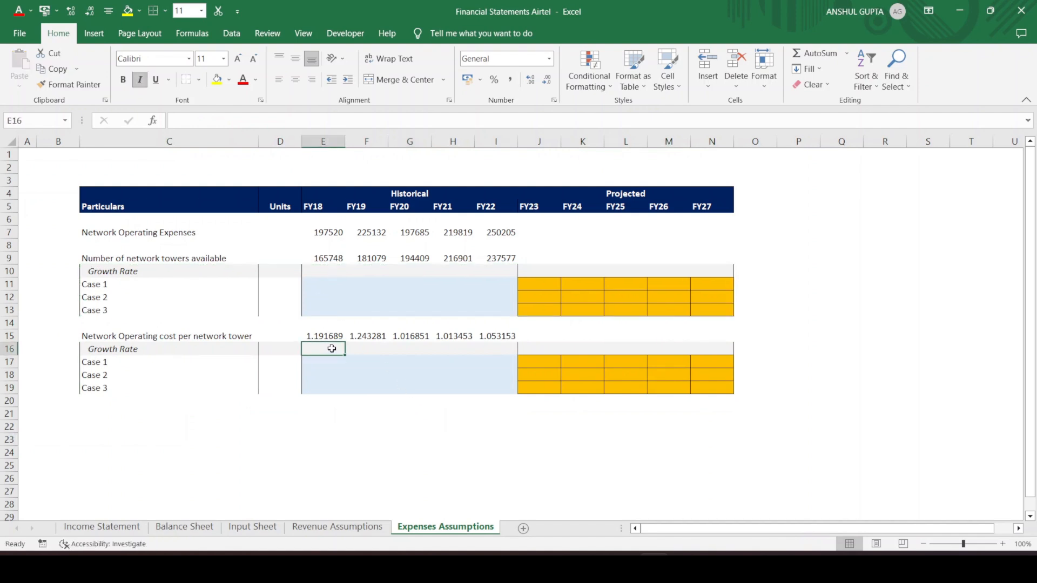
pyautogui.click(362, 270)
pyautogui.write('=')
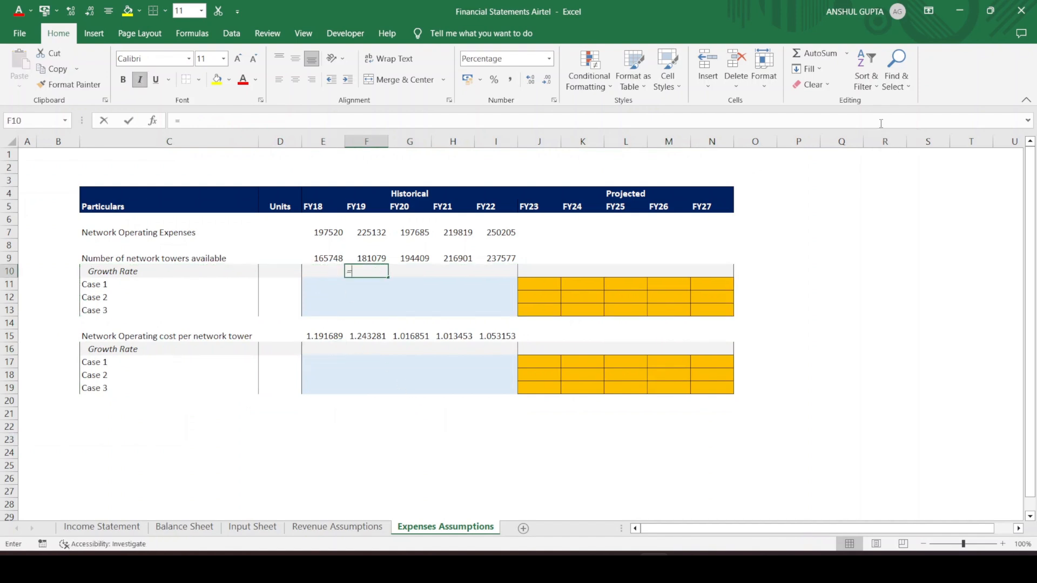
pyautogui.press('Up')
pyautogui.write('/')
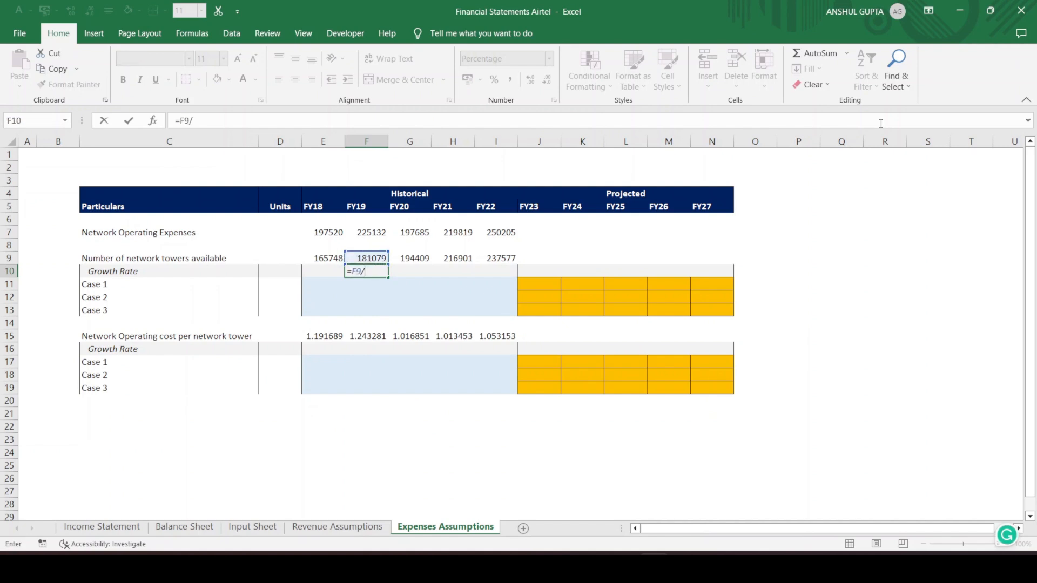
pyautogui.press('Left')
pyautogui.write('-1')
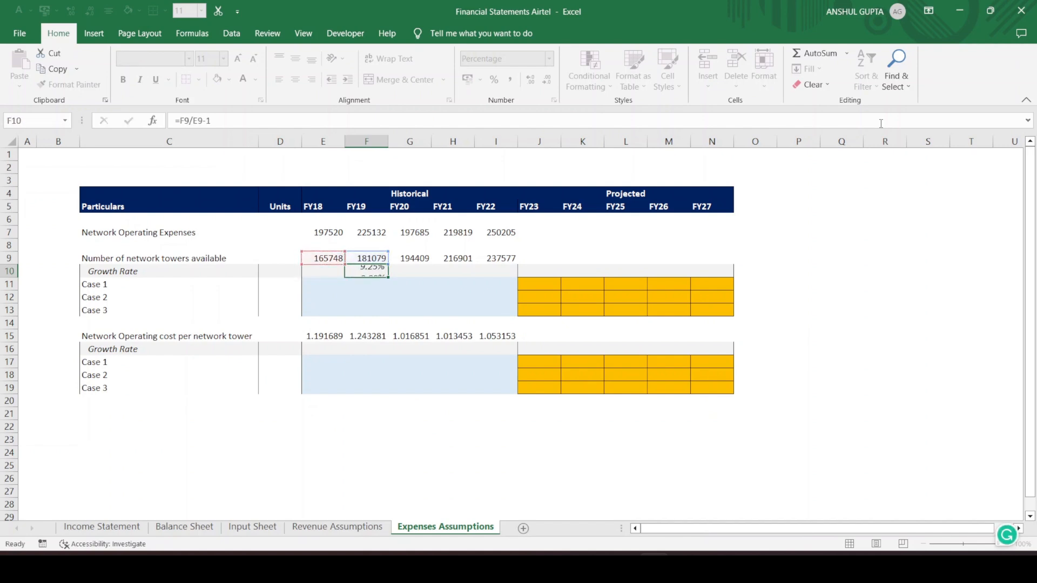
pyautogui.hotkey('ctrl', 'Return')
# Copy the tower growth rate formula from F10 across to I10
pyautogui.hotkey('ctrl', 'c')
pyautogui.hotkey('shift', 'Right')
pyautogui.hotkey('shift', 'Right')
pyautogui.hotkey('shift', 'Right')
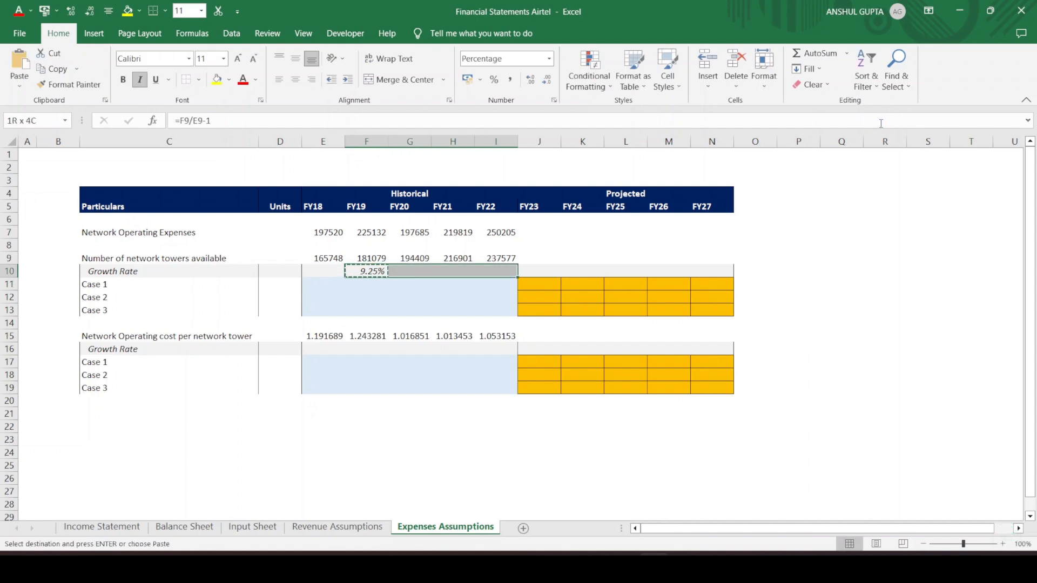
pyautogui.hotkey('ctrl', 'v')
pyautogui.press('Escape')
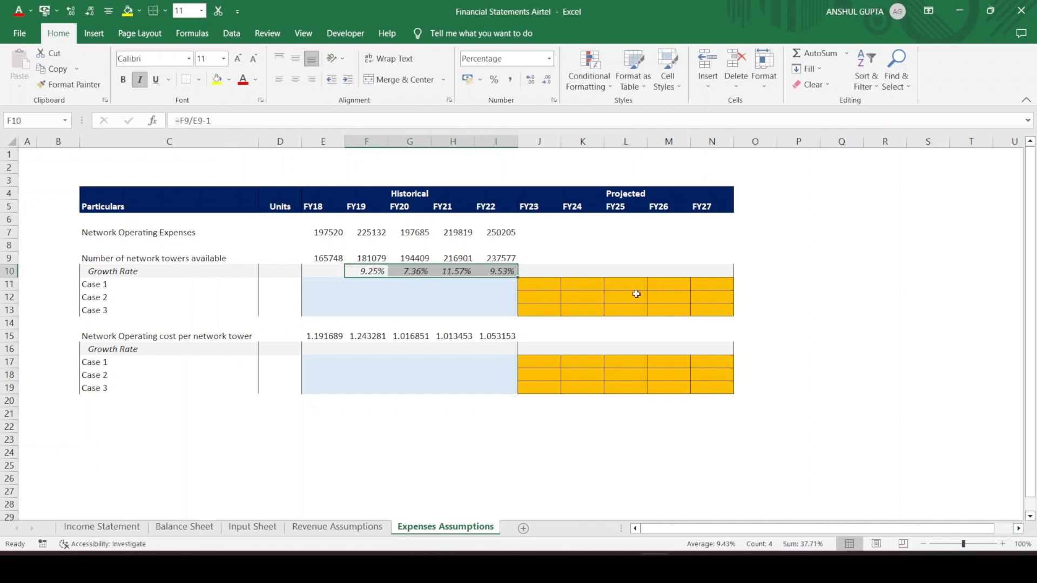
pyautogui.click(365, 313)
pyautogui.press('Up')
pyautogui.press('Up')
pyautogui.press('Up')
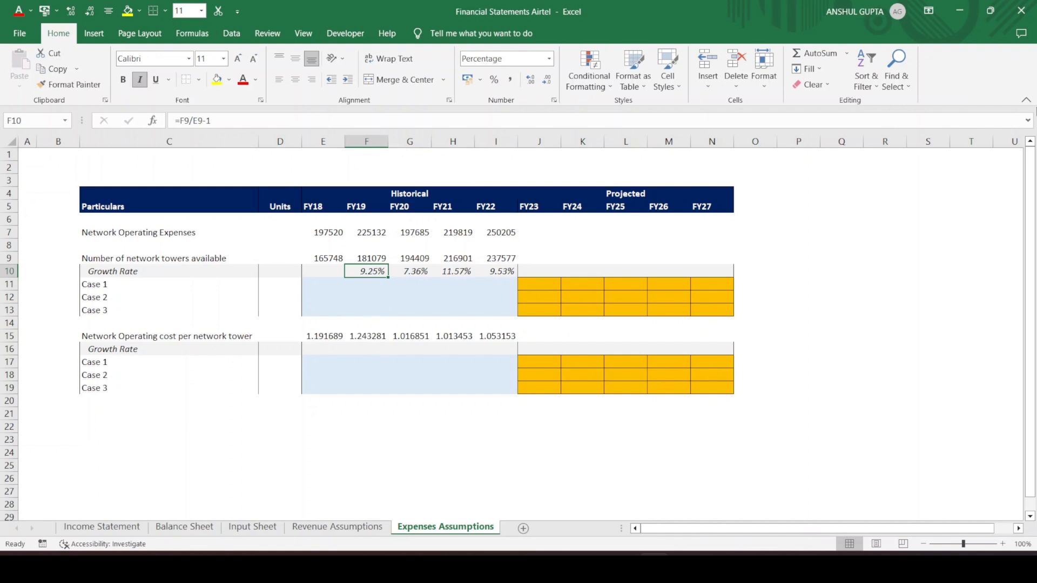
pyautogui.hotkey('shift', 'Right')
pyautogui.hotkey('shift', 'Right')
pyautogui.hotkey('shift', 'Right')
pyautogui.hotkey('ctrl', 'c')
pyautogui.press('Down')
pyautogui.write('v')
pyautogui.press('Down')
pyautogui.press('Down')
pyautogui.press('Down')
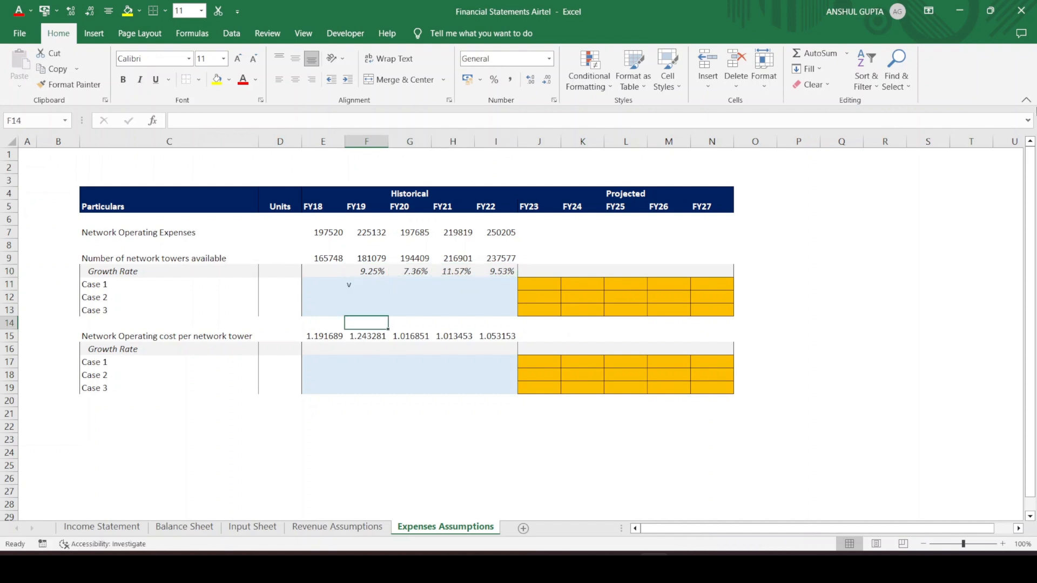
pyautogui.press('Up')
pyautogui.press('Up')
pyautogui.press('Up')
pyautogui.press('Delete')
# Copy the historical growth rates F10:I10 and paste only their formulas at F16 under the cost per tower row
pyautogui.press('Up')
pyautogui.hotkey('shift', 'Right')
pyautogui.hotkey('shift', 'Right')
pyautogui.hotkey('shift', 'Right')
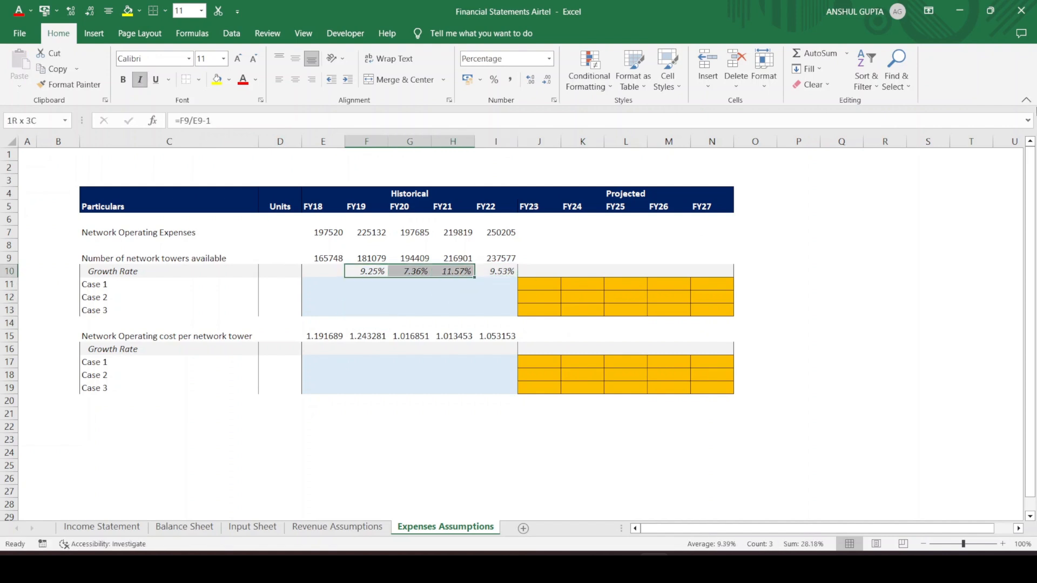
pyautogui.hotkey('ctrl', 'c')
pyautogui.press('Down')
pyautogui.press('Down')
pyautogui.press('Down')
pyautogui.press('Down')
pyautogui.press('Down')
pyautogui.press('Down')
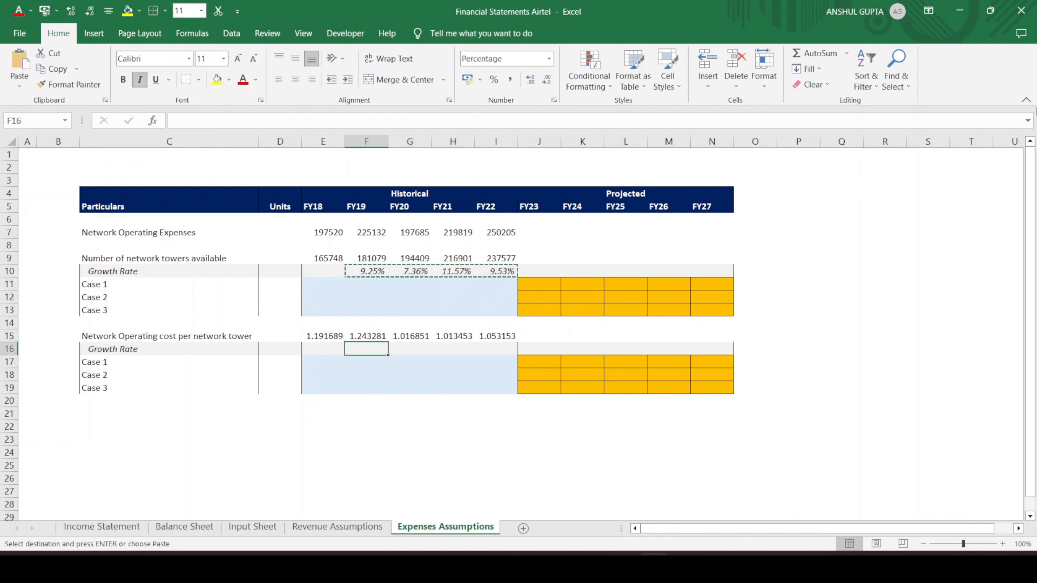
pyautogui.hotkey('alt', 'h')
pyautogui.press('v')
pyautogui.press('s')
pyautogui.press('f')
pyautogui.press('Return')
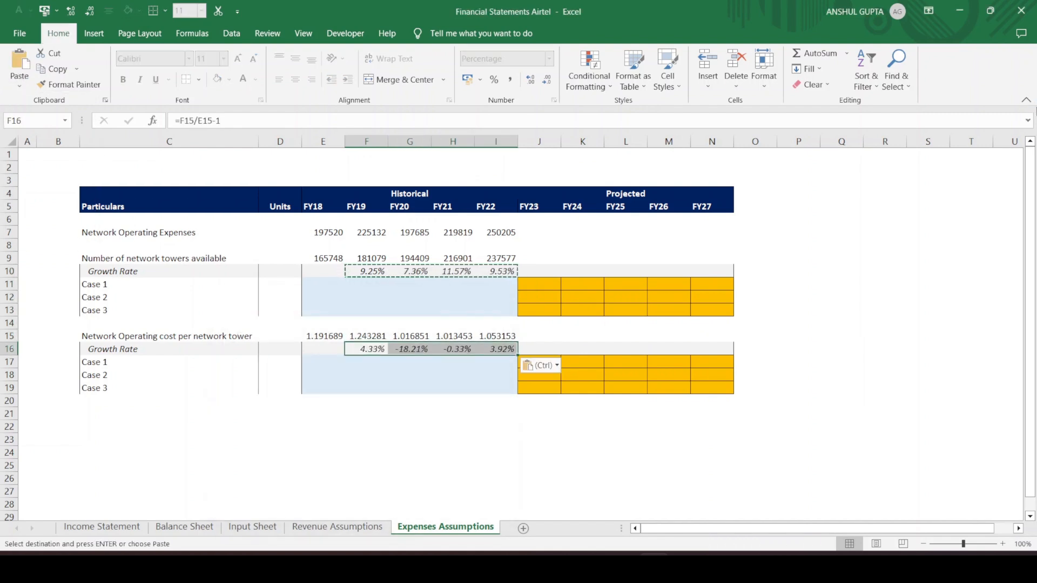
pyautogui.press('Escape')
pyautogui.click(445, 393)
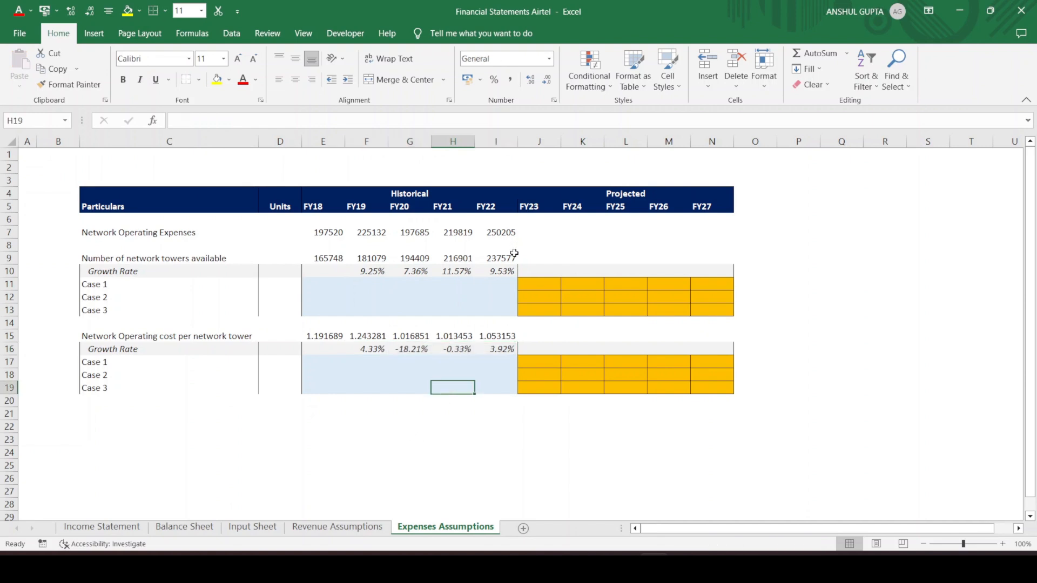
# Begin a CHOOSE formula in J10 with the scenario number in D2 of the Revenue Assumptions sheet as its index
pyautogui.click(539, 297)
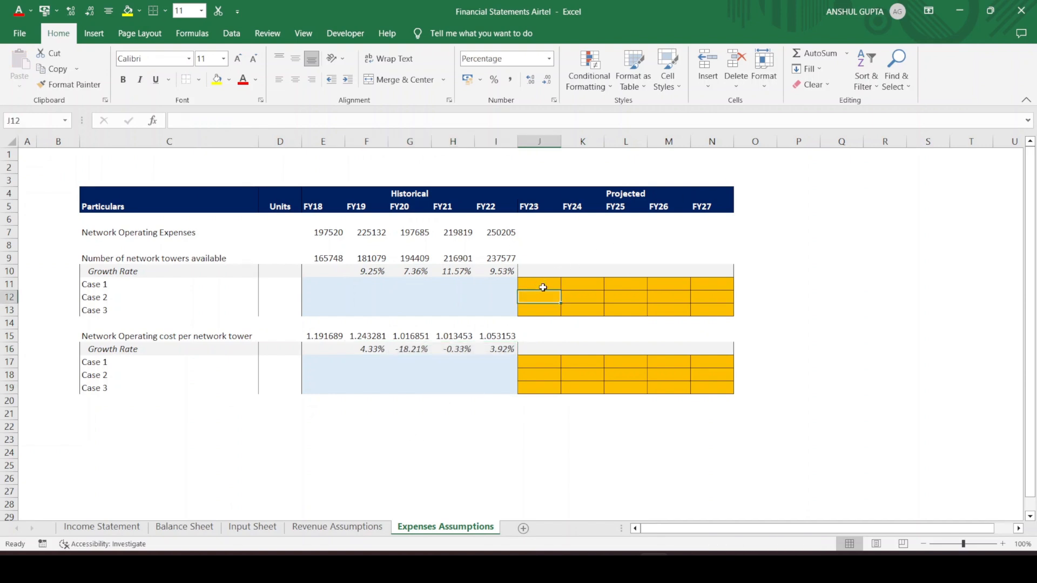
pyautogui.click(537, 272)
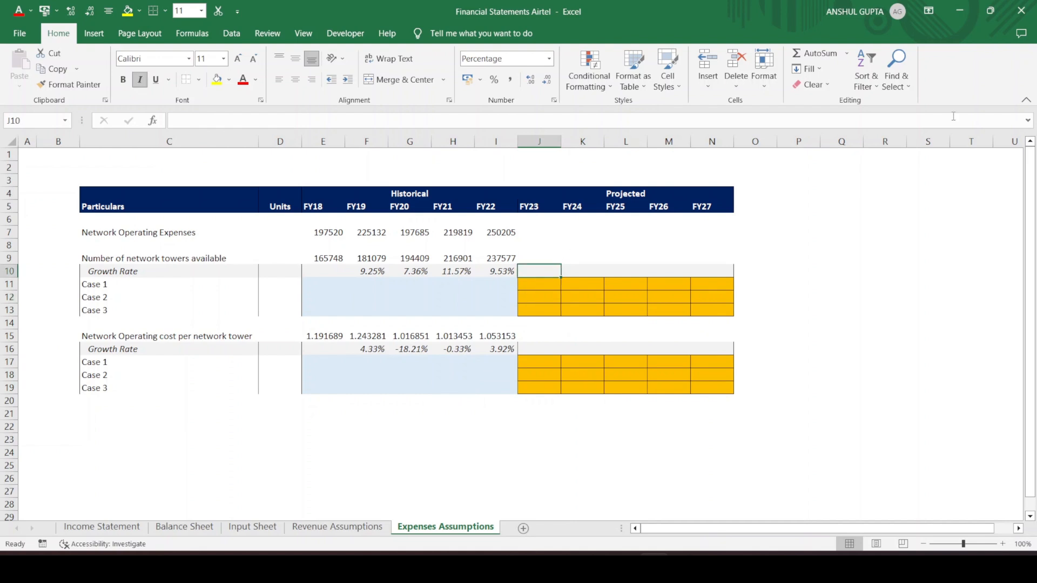
pyautogui.write('=')
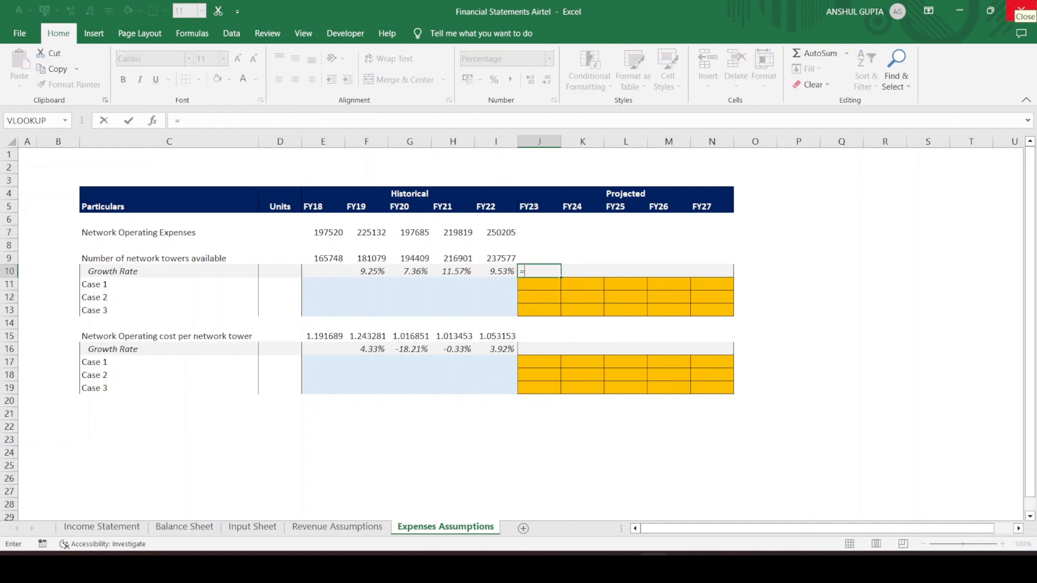
pyautogui.write('ch')
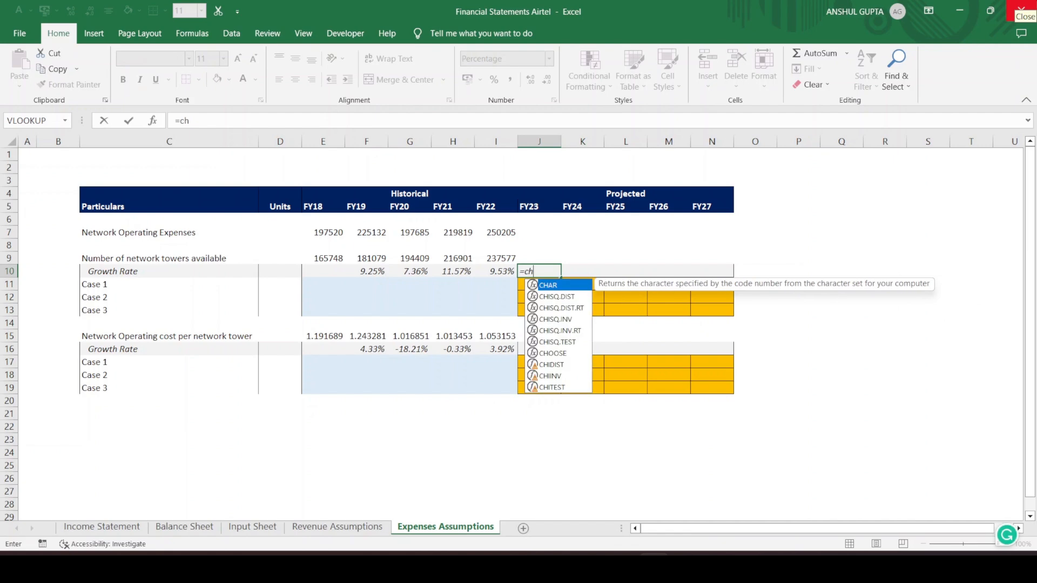
pyautogui.write('oose(')
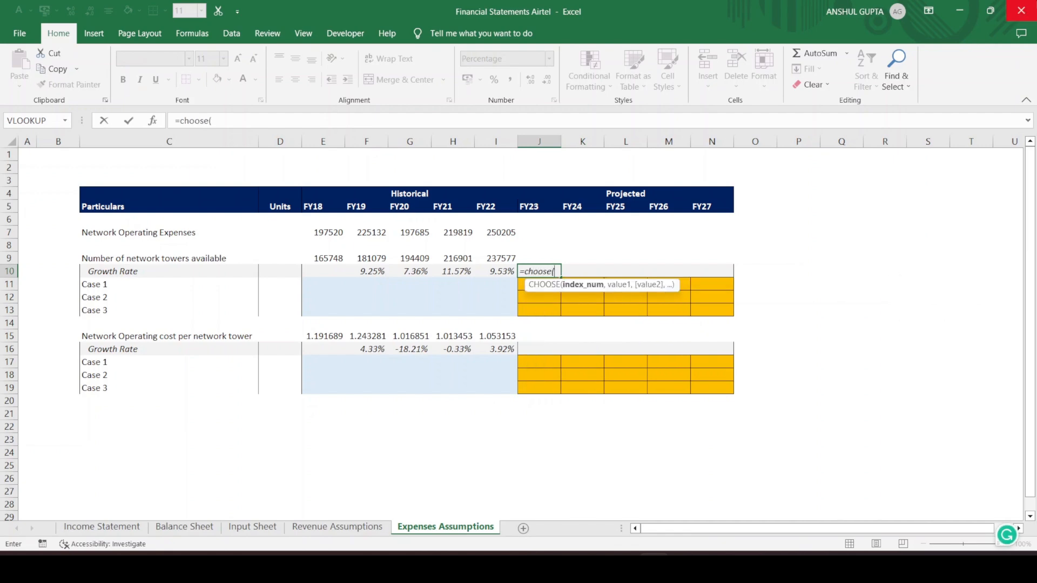
pyautogui.click(325, 526)
pyautogui.click(300, 169)
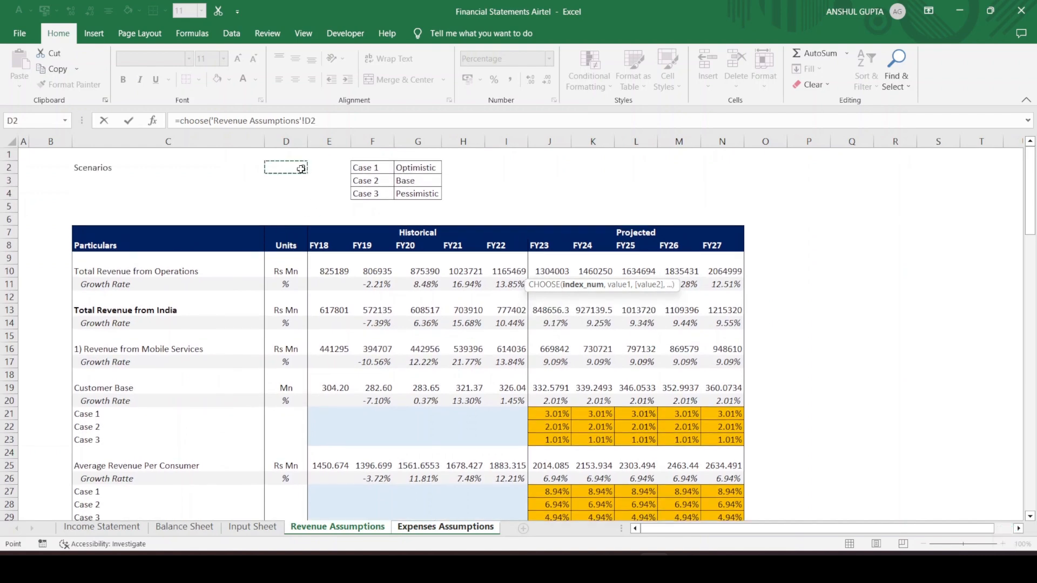
pyautogui.write(',')
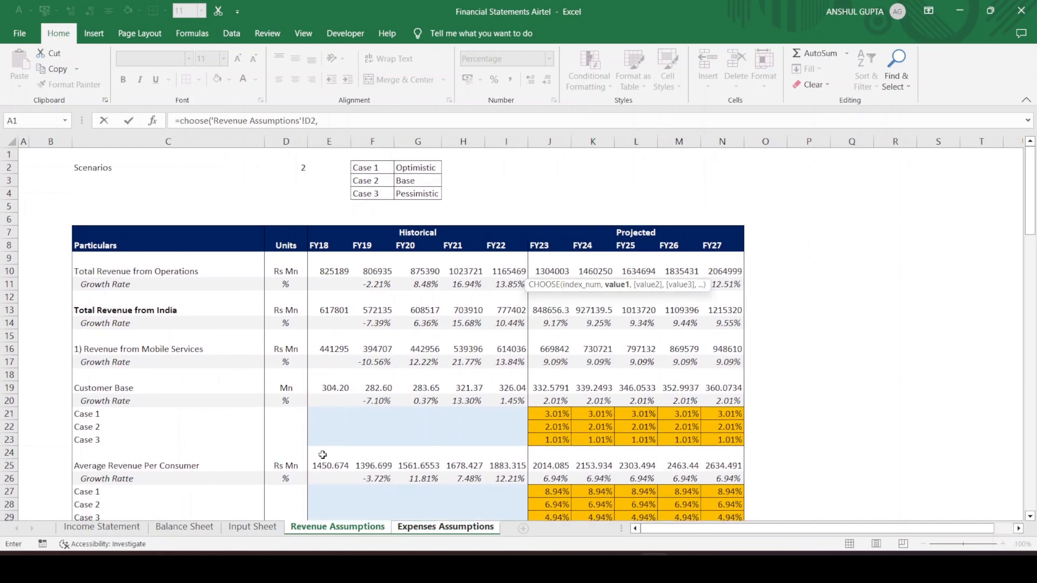
# Complete the CHOOSE formula in J10 with the FY23 case cells J11, J12 and J13 of Expenses Assumptions as its values
pyautogui.click(453, 528)
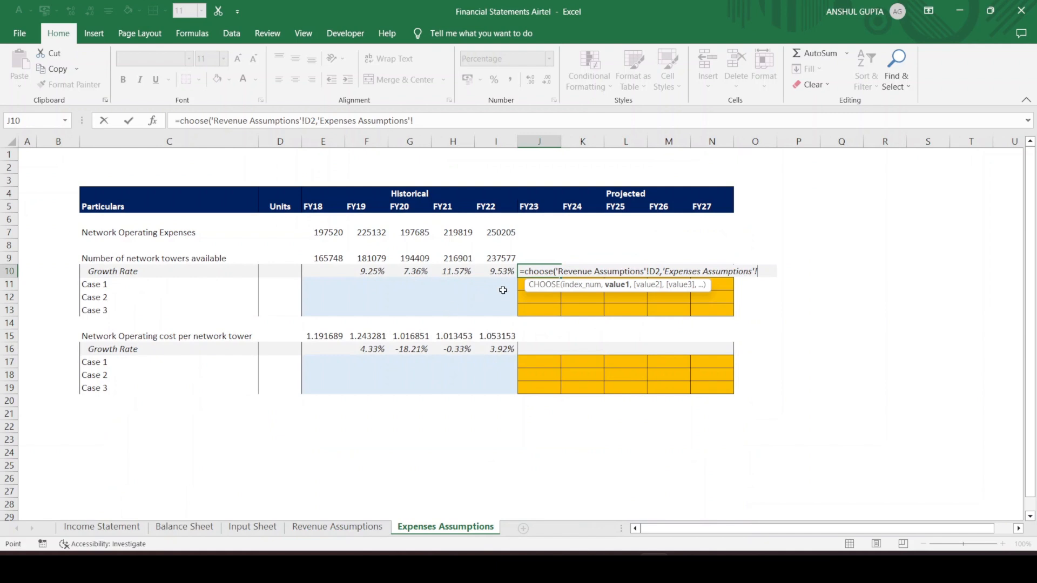
pyautogui.click(522, 285)
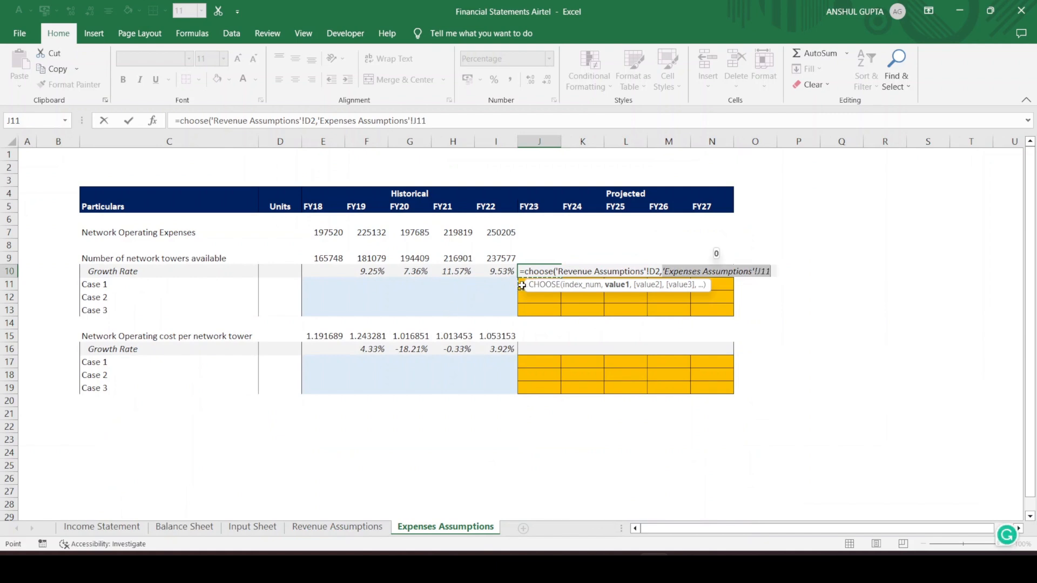
pyautogui.write(',')
pyautogui.click(532, 299)
pyautogui.write(",'Expenses Assumptions'!J12,")
pyautogui.click(536, 312)
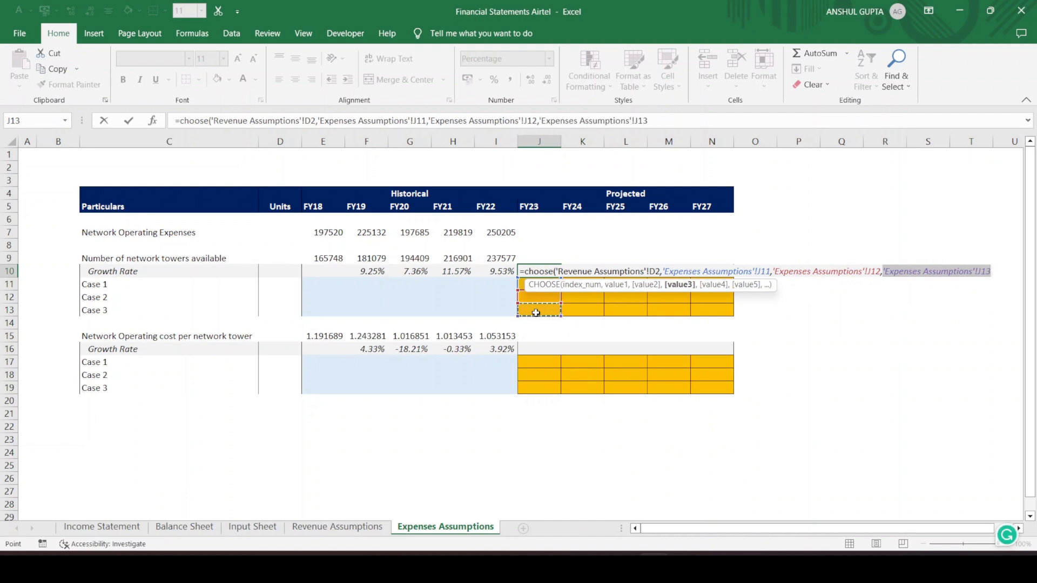
pyautogui.write(')')
pyautogui.hotkey('ctrl', 'Return')
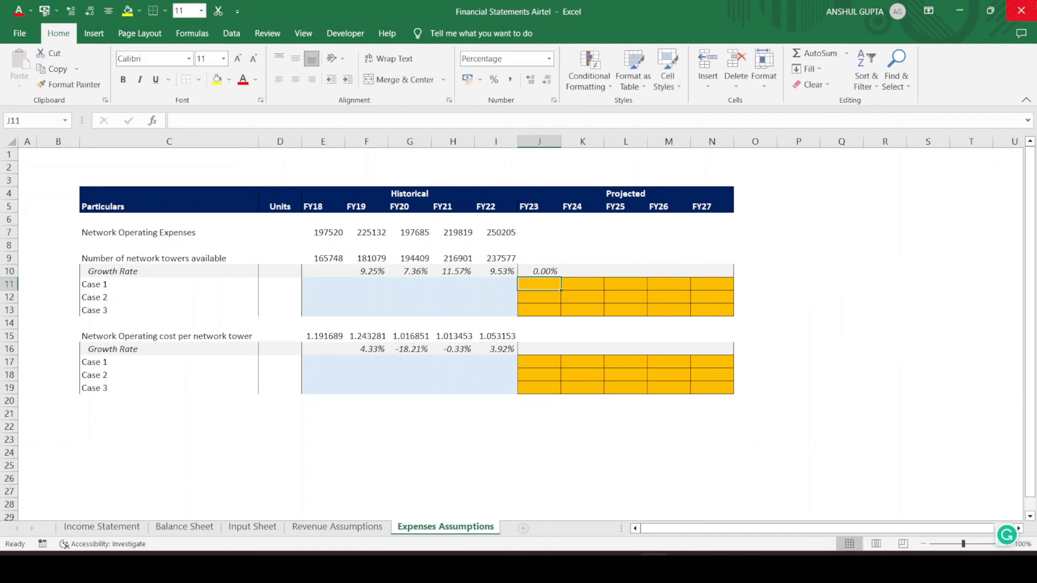
# Make the scenario reference in J10's CHOOSE formula absolute as $D$2
pyautogui.hotkey('ctrl', 'c')
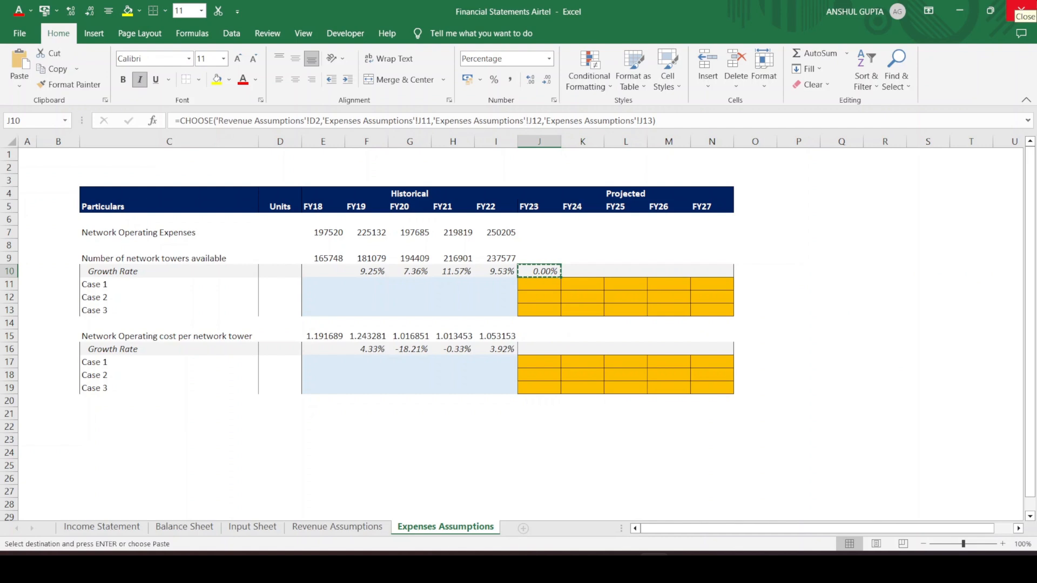
pyautogui.click(317, 120)
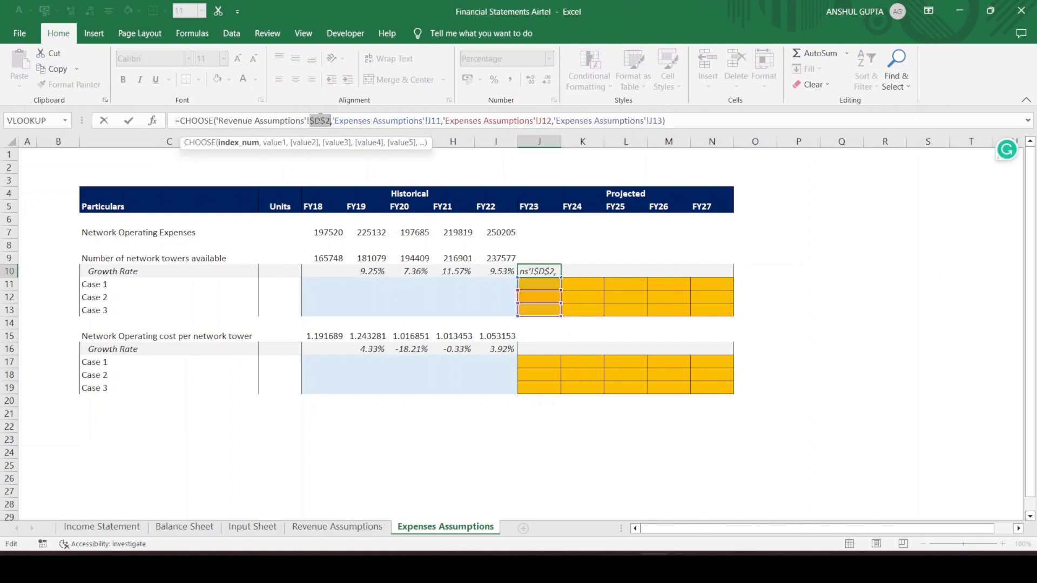
pyautogui.press('Return')
# Copy the CHOOSE formula from J10 across to N10 and check the cell references in M10
pyautogui.press('Up')
pyautogui.hotkey('ctrl', 'c')
pyautogui.hotkey('shift', 'Right')
pyautogui.hotkey('shift', 'Right')
pyautogui.hotkey('shift', 'Right')
pyautogui.hotkey('shift', 'Right')
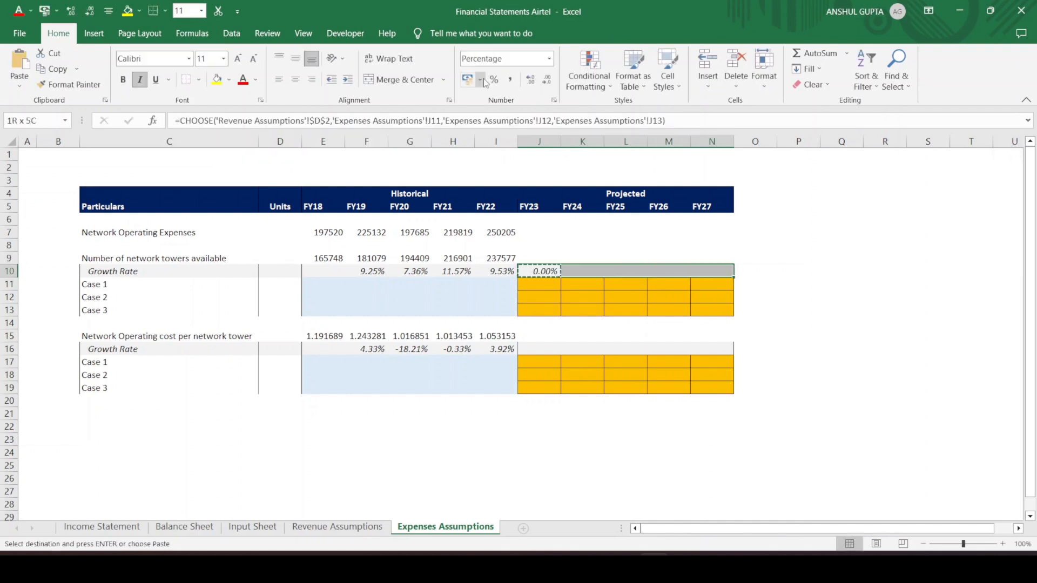
pyautogui.hotkey('ctrl', 'v')
pyautogui.click(847, 374)
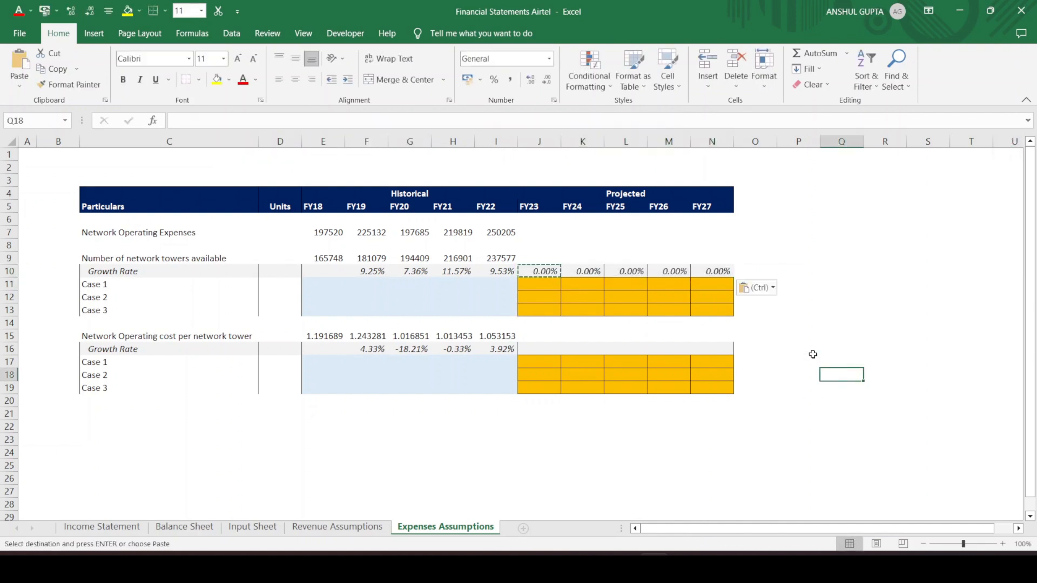
pyautogui.doubleClick(668, 272)
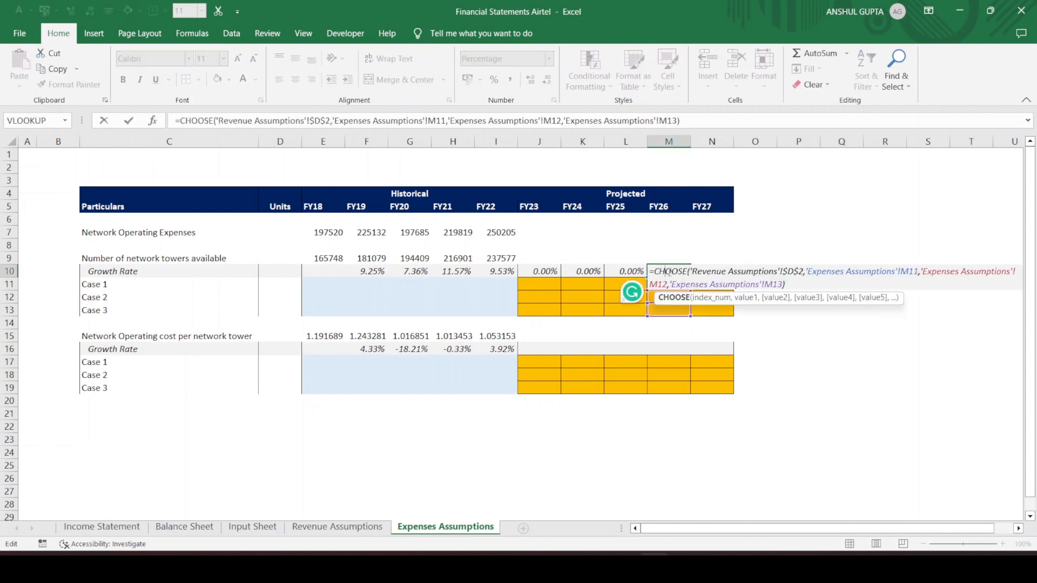
pyautogui.press('Escape')
# Copy the projected growth rate formulas J10:N10 to J16:N16 under the cost per tower row and check the formula in M16
pyautogui.press('Left')
pyautogui.press('Left')
pyautogui.press('Left')
pyautogui.hotkey('shift', 'Right')
pyautogui.hotkey('shift', 'Right')
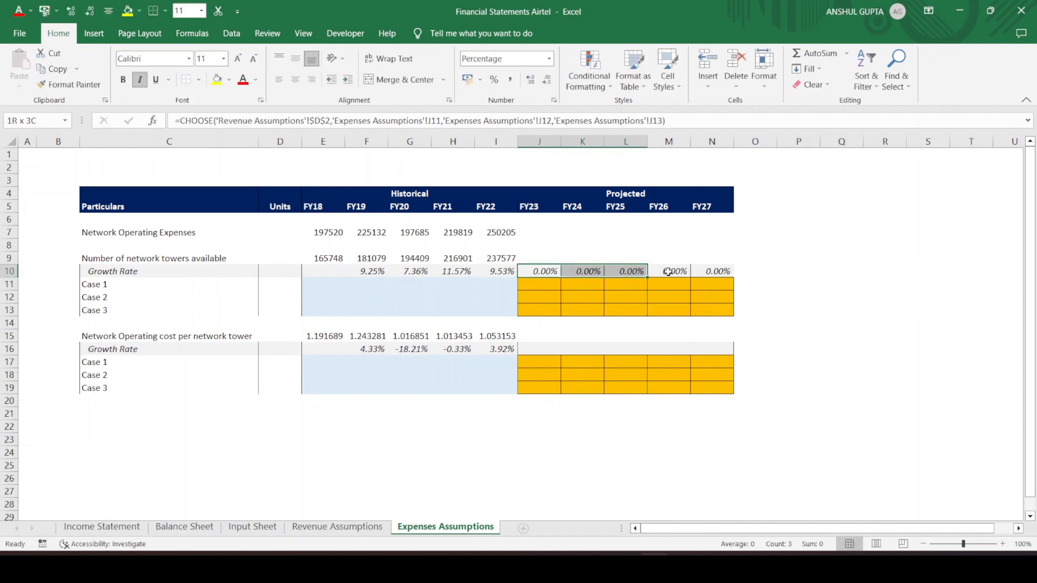
pyautogui.hotkey('shift', 'Right')
pyautogui.hotkey('shift', 'Right')
pyautogui.hotkey('ctrl', 'c')
pyautogui.press('Down')
pyautogui.press('Down')
pyautogui.press('Down')
pyautogui.press('Down')
pyautogui.press('Down')
pyautogui.press('Down')
pyautogui.hotkey('ctrl', 'v')
pyautogui.click(799, 271)
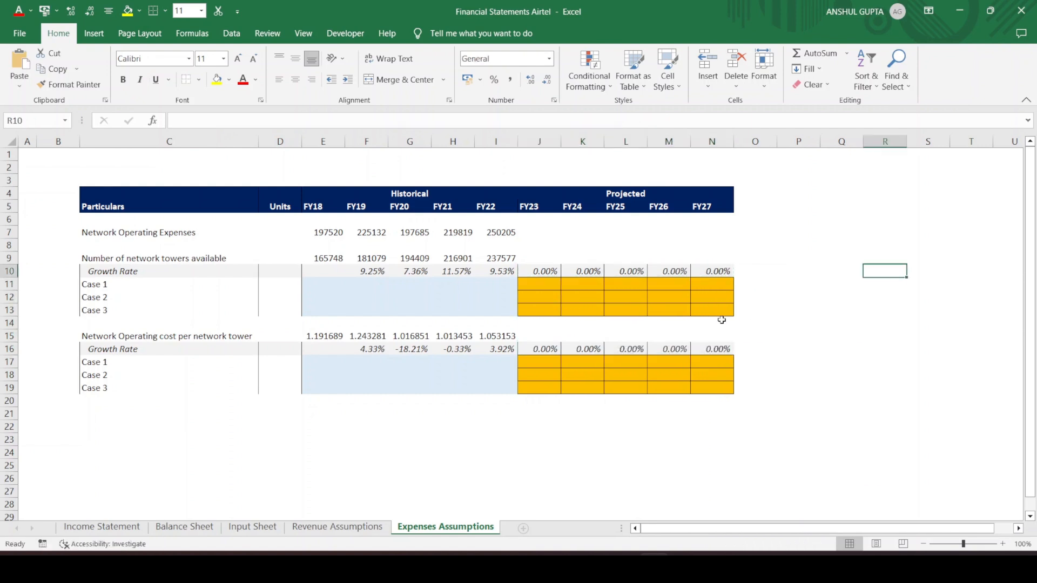
pyautogui.doubleClick(680, 349)
pyautogui.press('Return')
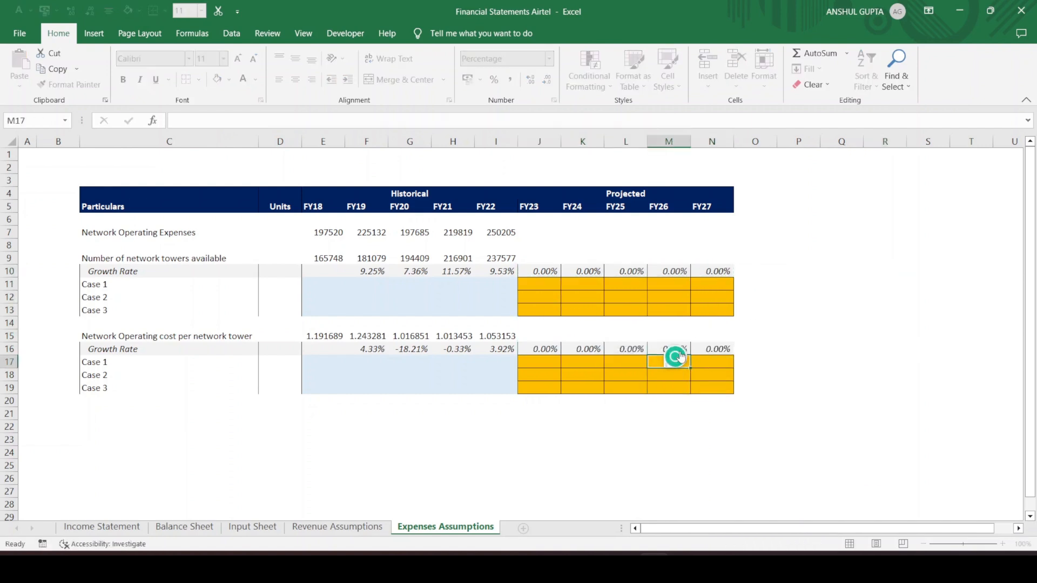
# Enter an AVERAGE formula over the historical tower growth rates F10:I10 in the FY23 Case 2 cell J12
pyautogui.click(545, 298)
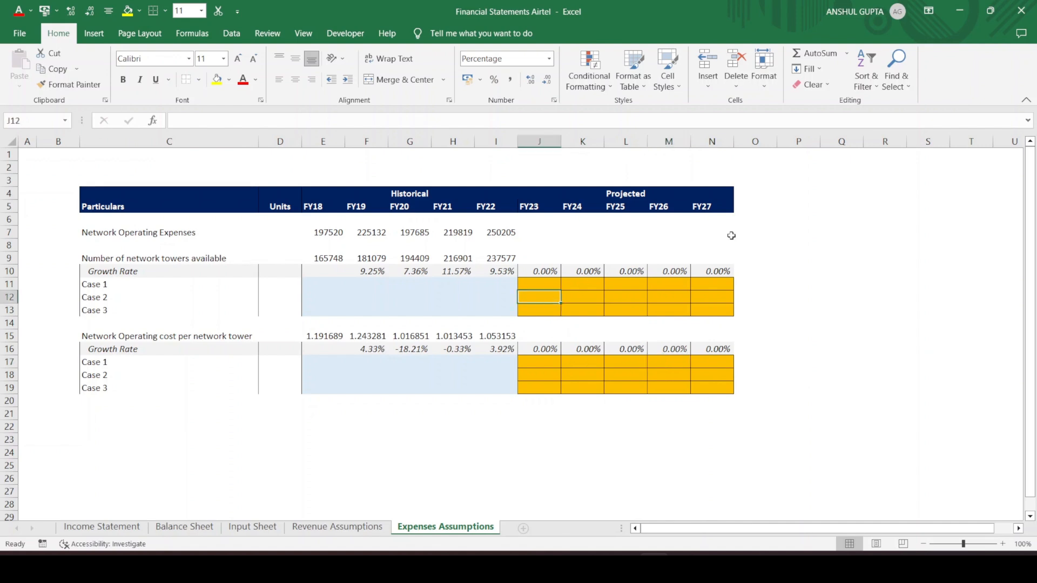
pyautogui.write('=averag')
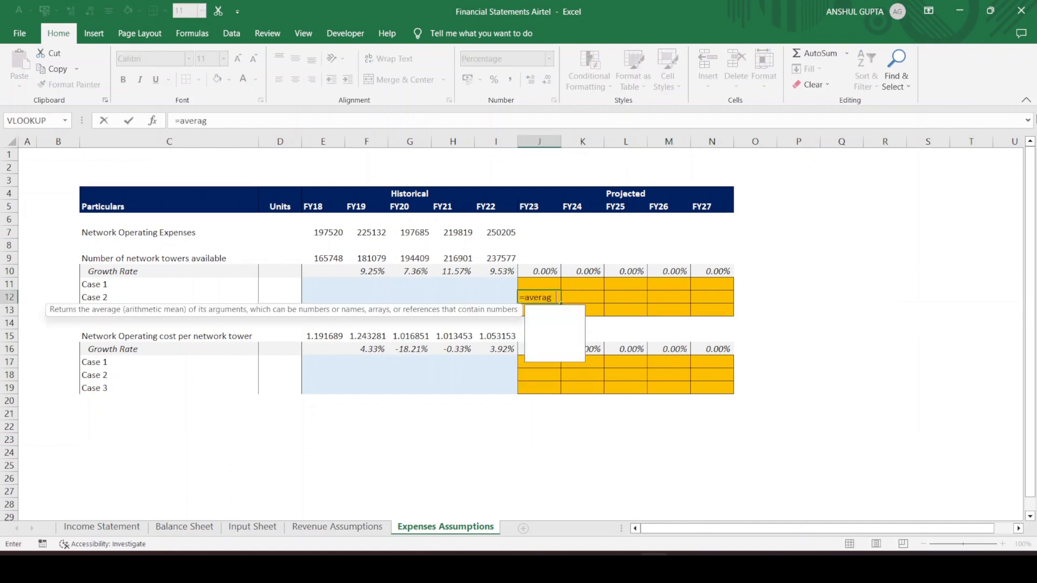
pyautogui.write('es9')
pyautogui.press('BackSpace')
pyautogui.press('BackSpace')
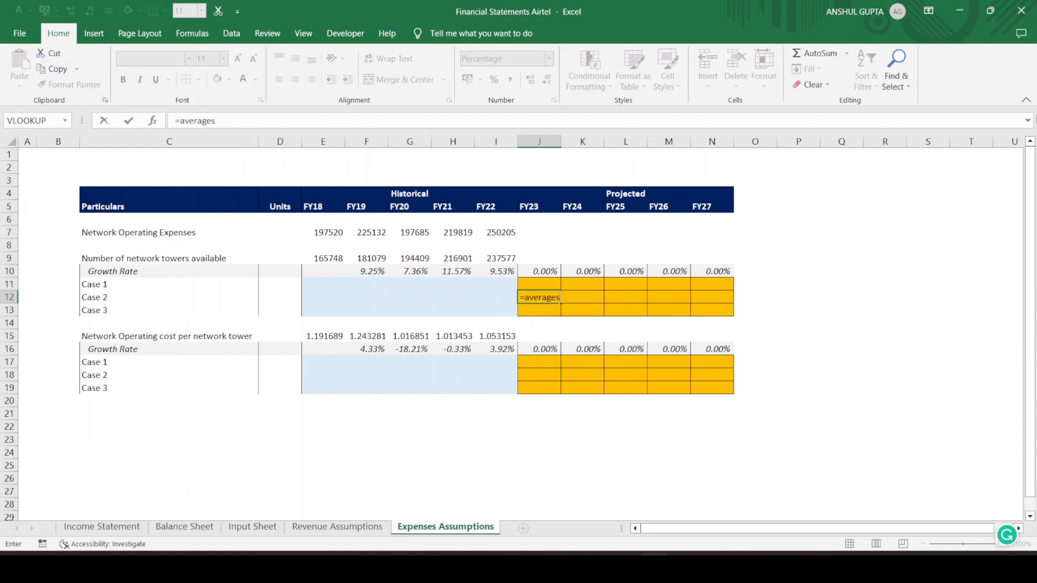
pyautogui.write('(')
pyautogui.press('Left')
pyautogui.press('Left')
pyautogui.press('Left')
pyautogui.press('Left')
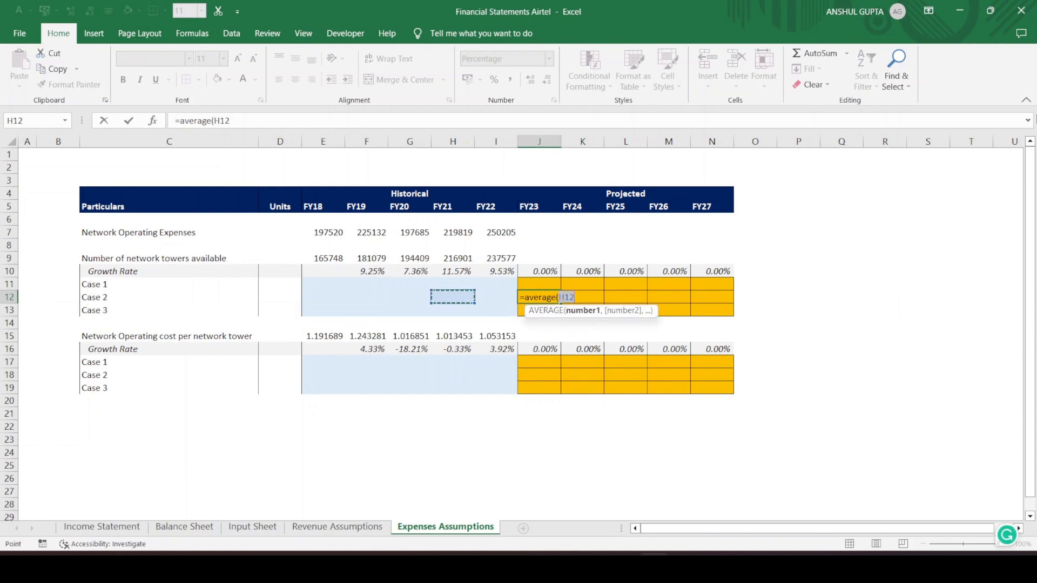
pyautogui.press('Up')
pyautogui.press('Up')
pyautogui.hotkey('shift', 'Right')
pyautogui.hotkey('shift', 'Right')
pyautogui.hotkey('shift', 'Right')
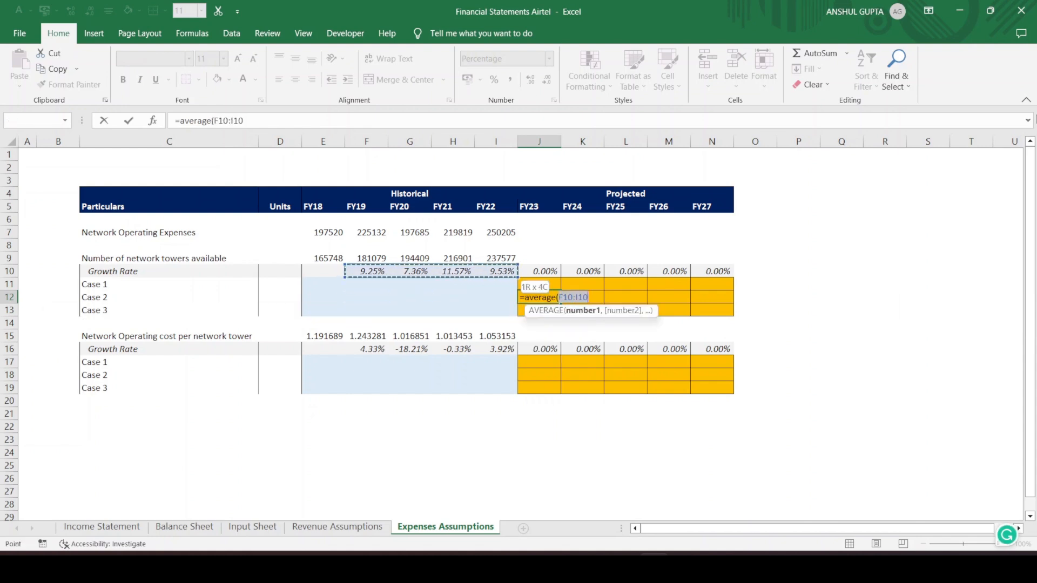
pyautogui.write(')')
pyautogui.hotkey('ctrl', 'Return')
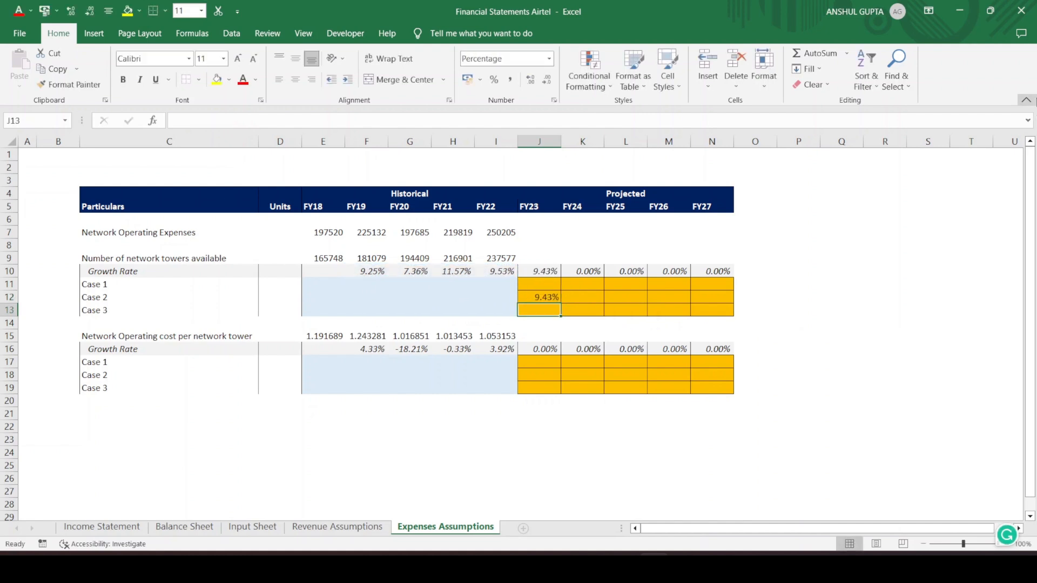
# Copy J12 and paste it as values only across the Case 2 row, J12:N12
pyautogui.hotkey('ctrl', 'c')
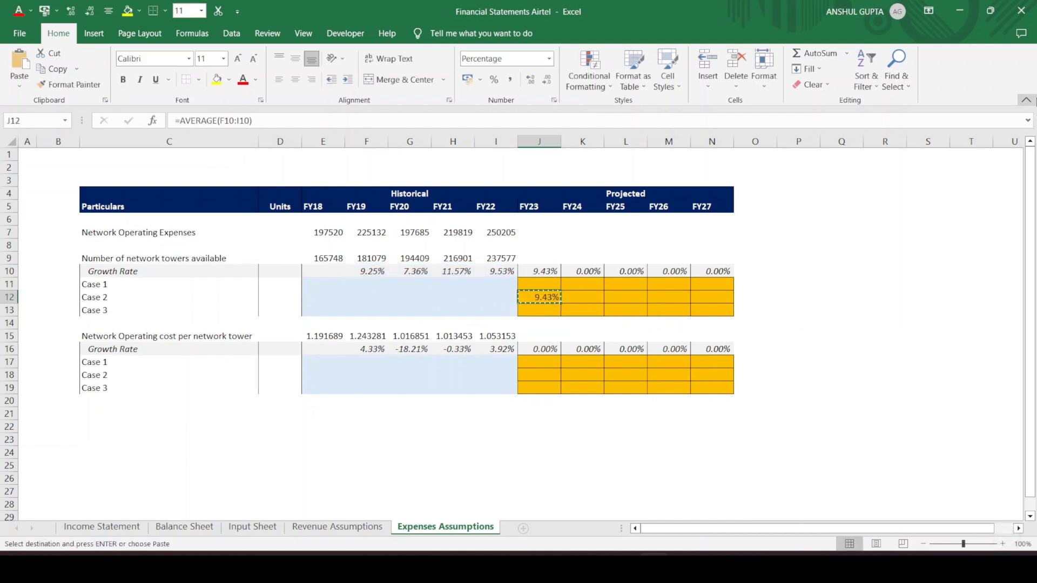
pyautogui.hotkey('shift', 'Right')
pyautogui.hotkey('shift', 'Right')
pyautogui.hotkey('shift', 'Right')
pyautogui.hotkey('shift', 'Right')
pyautogui.hotkey('alt', 'e')
pyautogui.press('s')
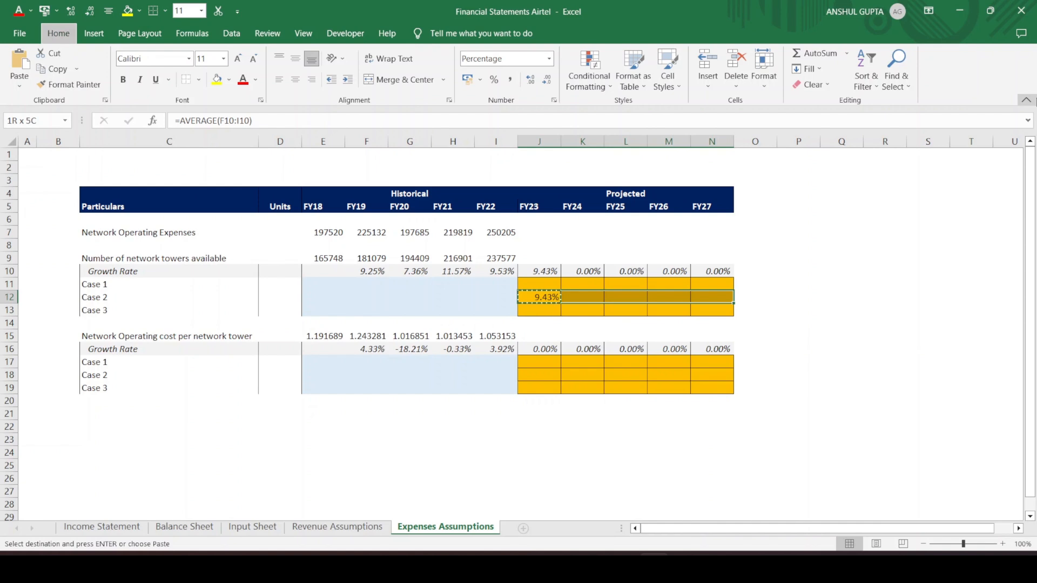
pyautogui.press('v')
pyautogui.press('Return')
pyautogui.press('Escape')
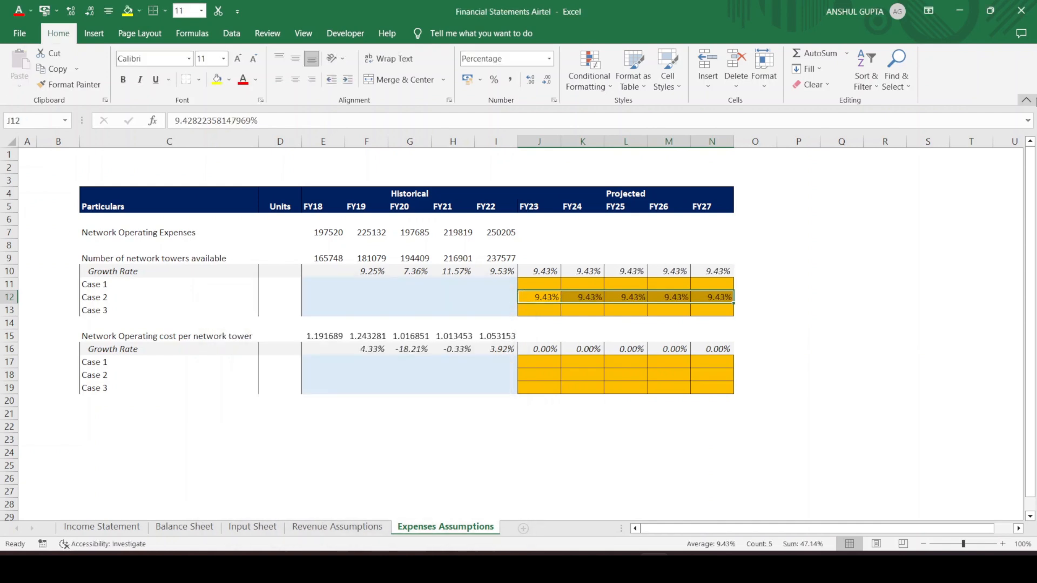
# Enter the FY23 tower growth rates of 7.43% for Case 1 in J11 and 11.43% for Case 3 in J13
pyautogui.press('Down')
pyautogui.press('Up')
pyautogui.press('Up')
pyautogui.press('Up')
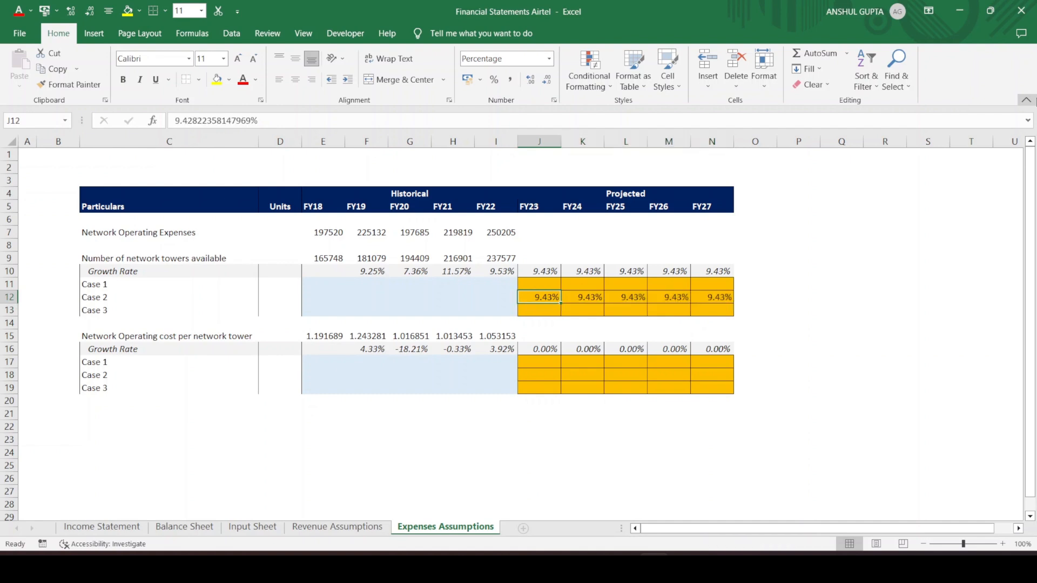
pyautogui.press('Down')
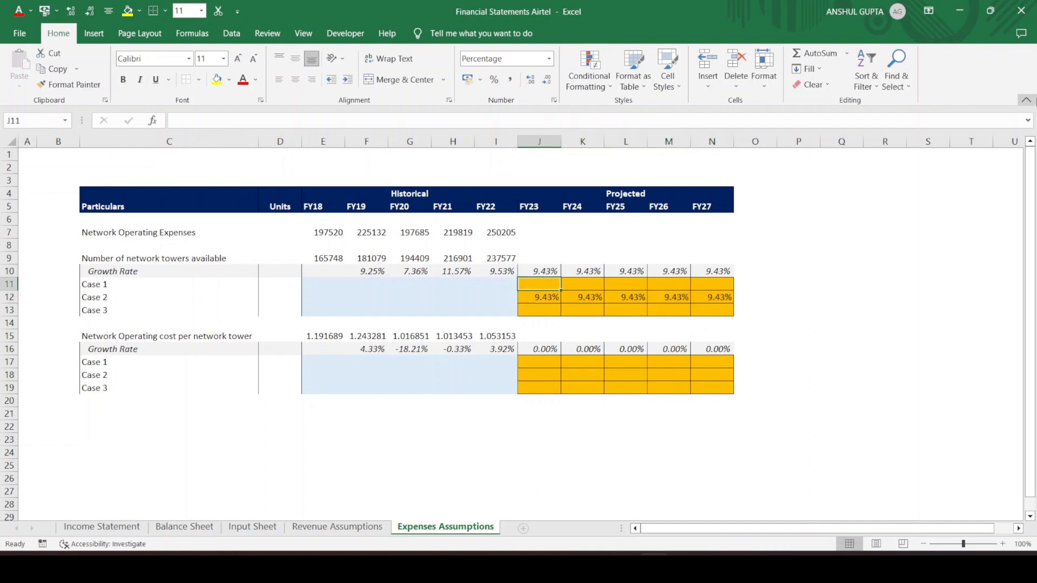
pyautogui.write('7.43')
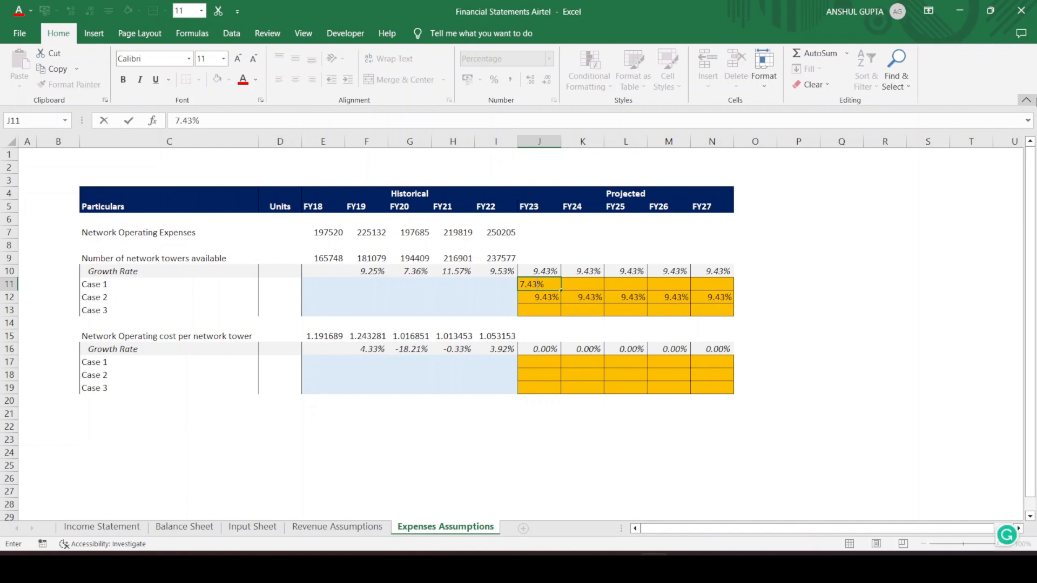
pyautogui.press('Return')
pyautogui.press('Down')
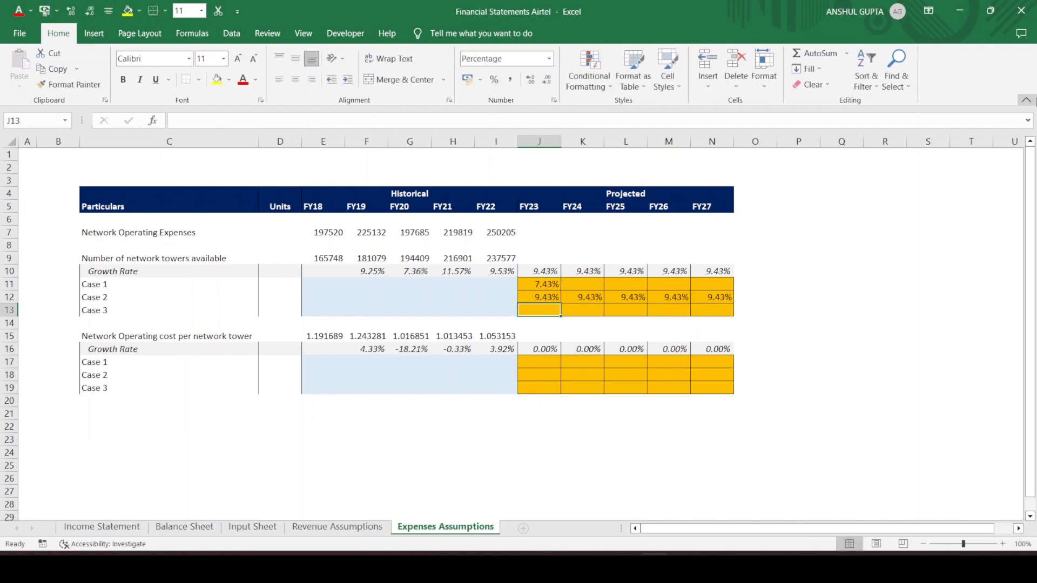
pyautogui.write('11.43')
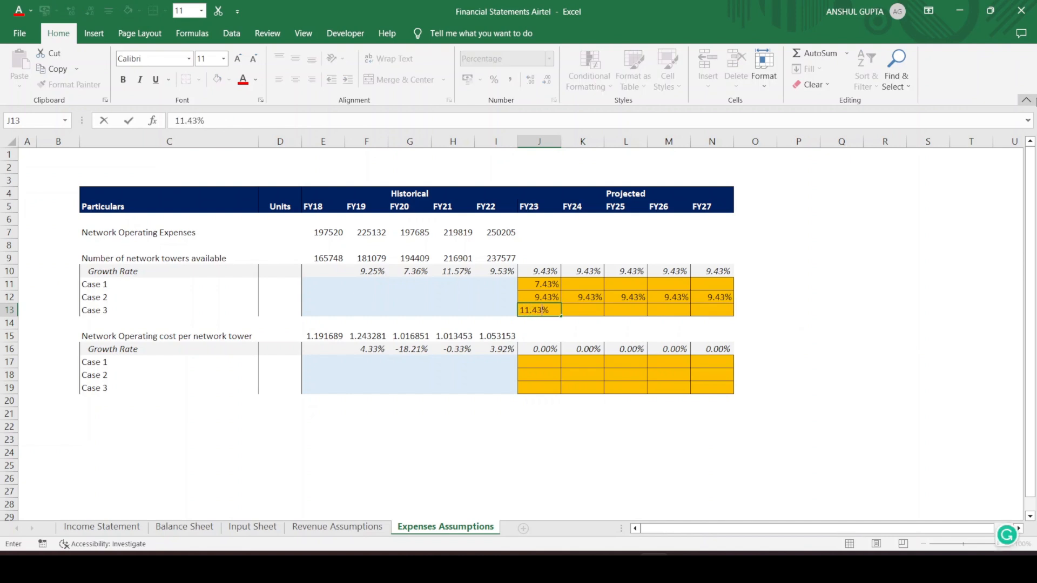
pyautogui.press('Return')
# Copy the three FY23 case rates J11:J13 and paste them as values only across J11:N13
pyautogui.press('Up')
pyautogui.press('Up')
pyautogui.press('Up')
pyautogui.hotkey('shift', 'Down')
pyautogui.hotkey('shift', 'Down')
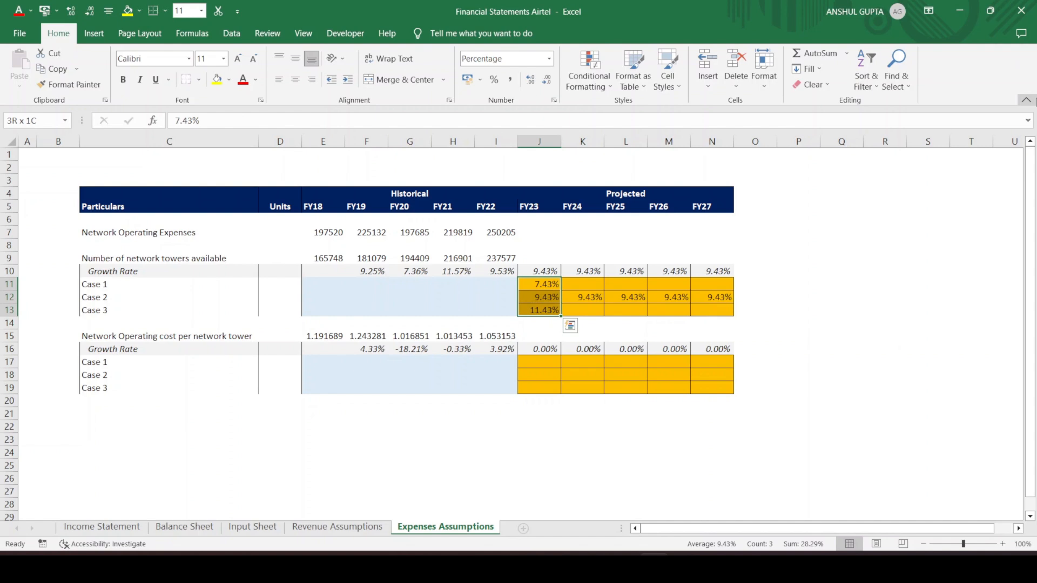
pyautogui.hotkey('ctrl', 'c')
pyautogui.hotkey('shift', 'Right')
pyautogui.hotkey('shift', 'Right')
pyautogui.hotkey('shift', 'Right')
pyautogui.hotkey('shift', 'Right')
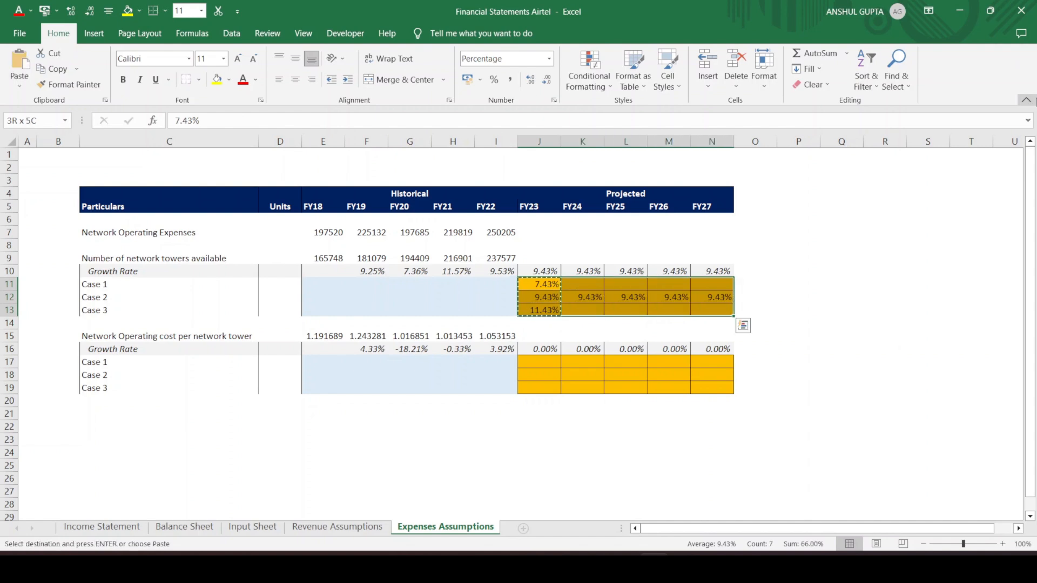
pyautogui.hotkey('alt', 'h')
pyautogui.press('v')
pyautogui.press('s')
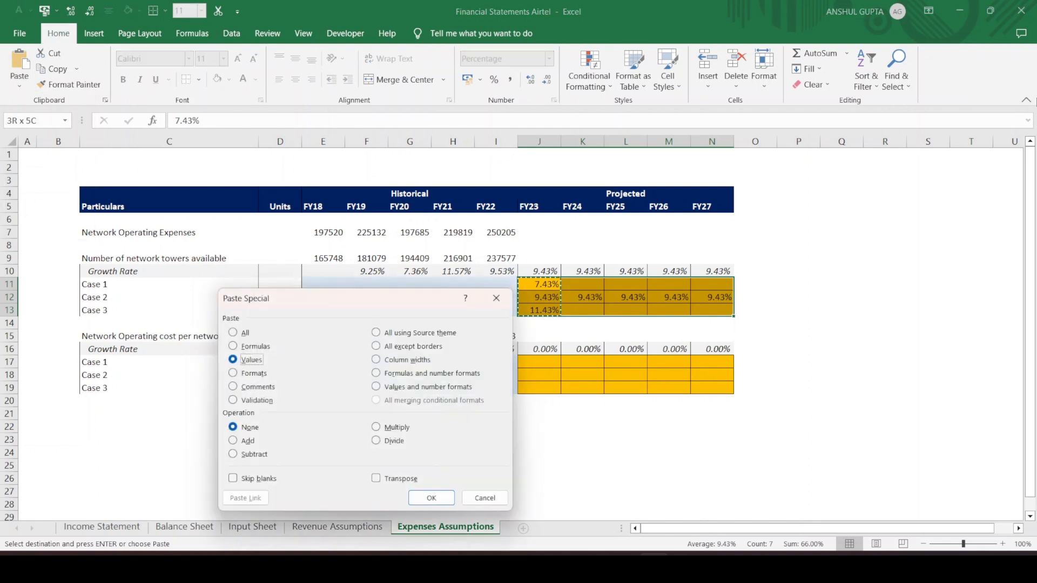
pyautogui.press('Return')
pyautogui.press('Escape')
# Project the FY23 number of network towers in J9 with the formula =I9*(1+J10)
pyautogui.press('Down')
pyautogui.press('Down')
pyautogui.press('Up')
pyautogui.press('Up')
pyautogui.press('Up')
pyautogui.press('Up')
pyautogui.write('=')
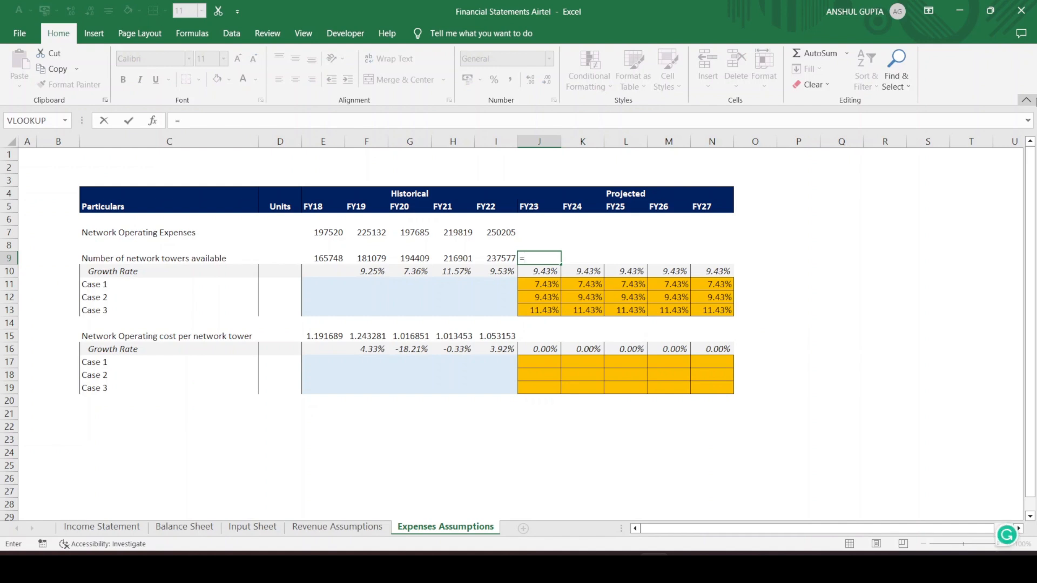
pyautogui.press('Left')
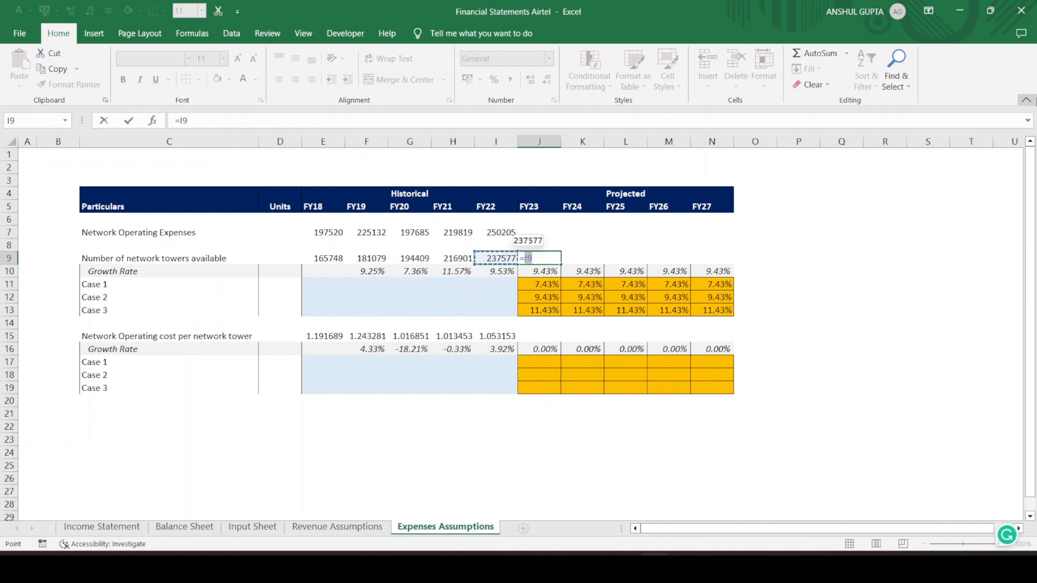
pyautogui.write('*')
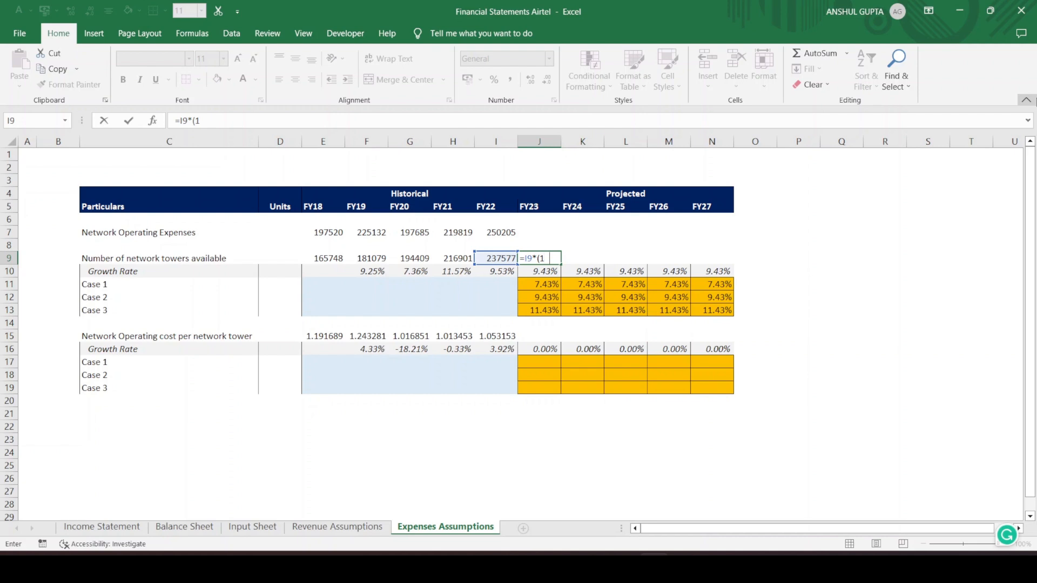
pyautogui.write('(1+')
pyautogui.press('Down')
pyautogui.write(')')
pyautogui.hotkey('ctrl', 'Return')
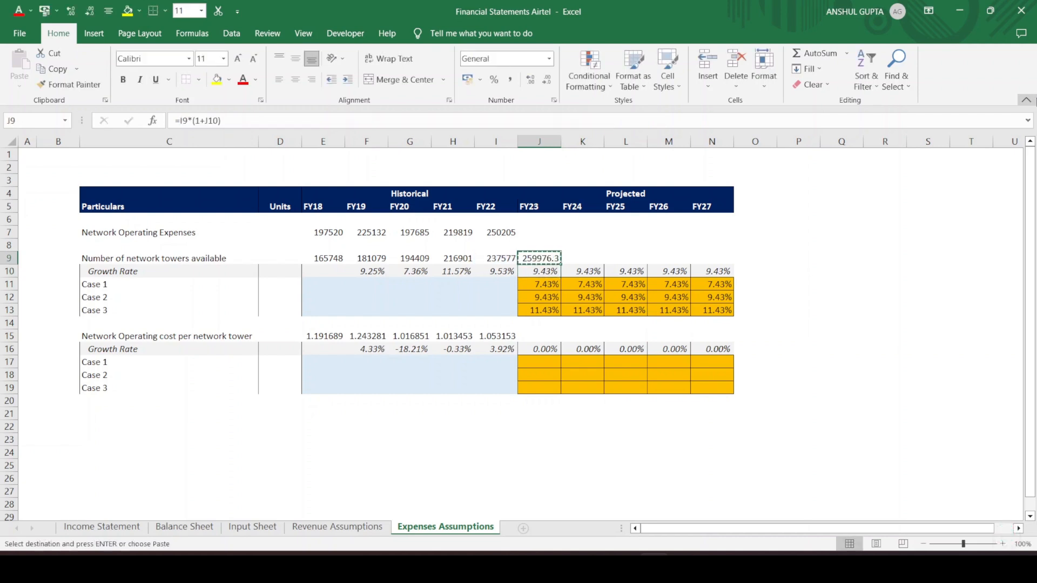
# Copy the projected tower formula from J9 across to N9
pyautogui.hotkey('ctrl', 'c')
pyautogui.hotkey('shift', 'Right')
pyautogui.hotkey('shift', 'Right')
pyautogui.hotkey('shift', 'Right')
pyautogui.hotkey('shift', 'Right')
pyautogui.hotkey('ctrl', 'v')
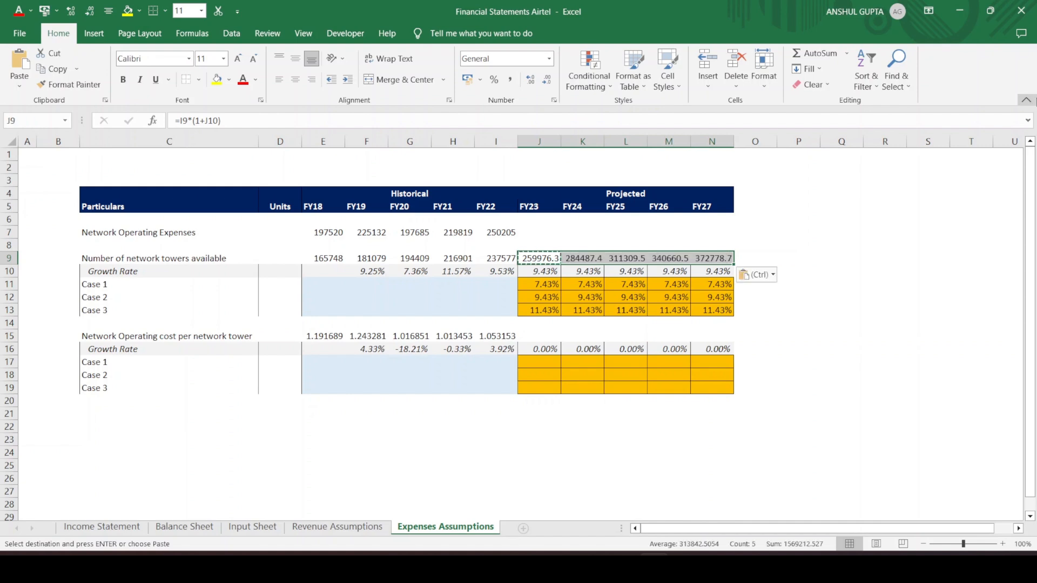
pyautogui.click(884, 348)
pyautogui.press('Escape')
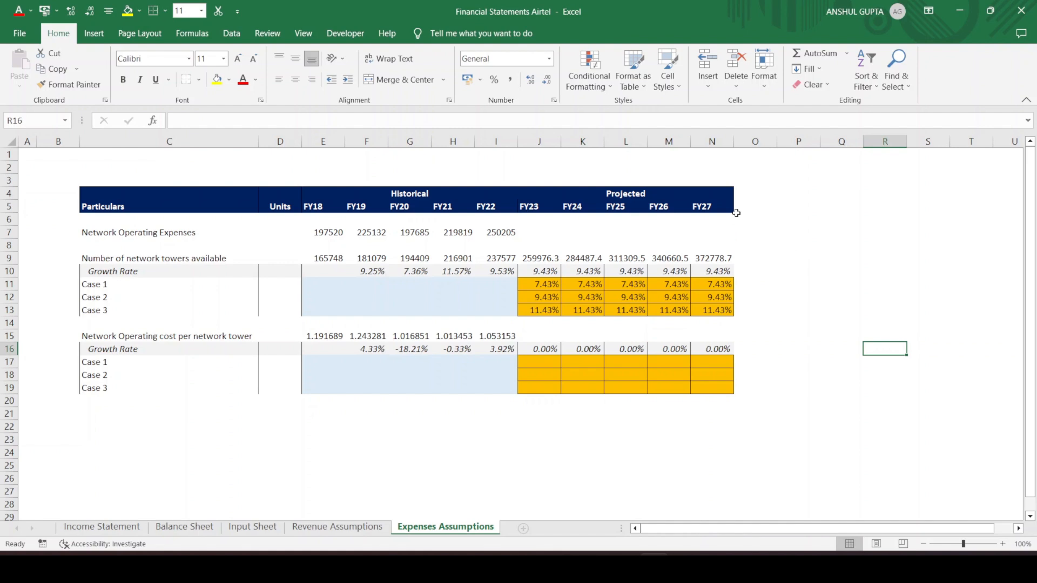
pyautogui.click(538, 337)
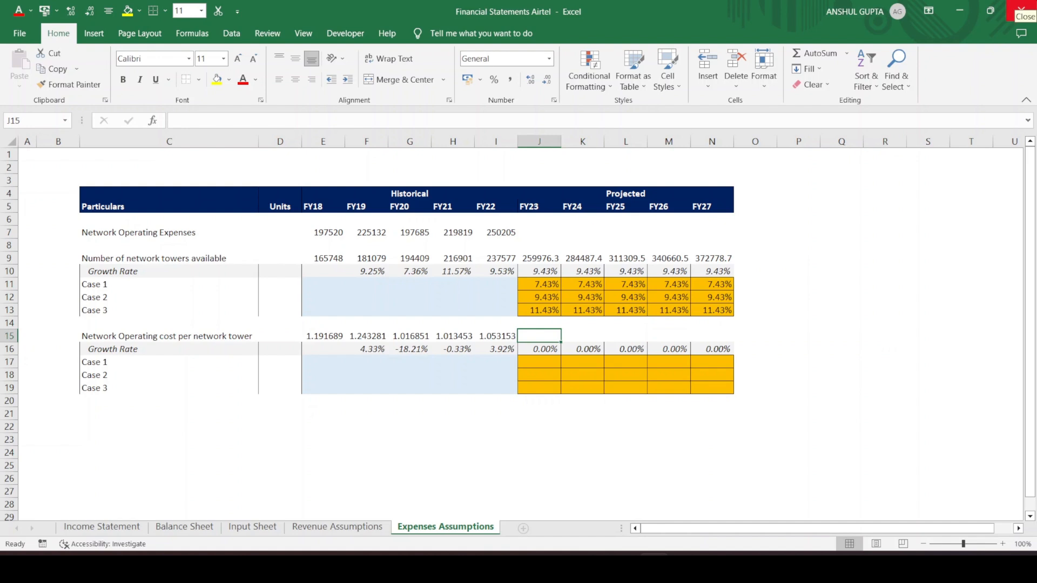
pyautogui.write('=')
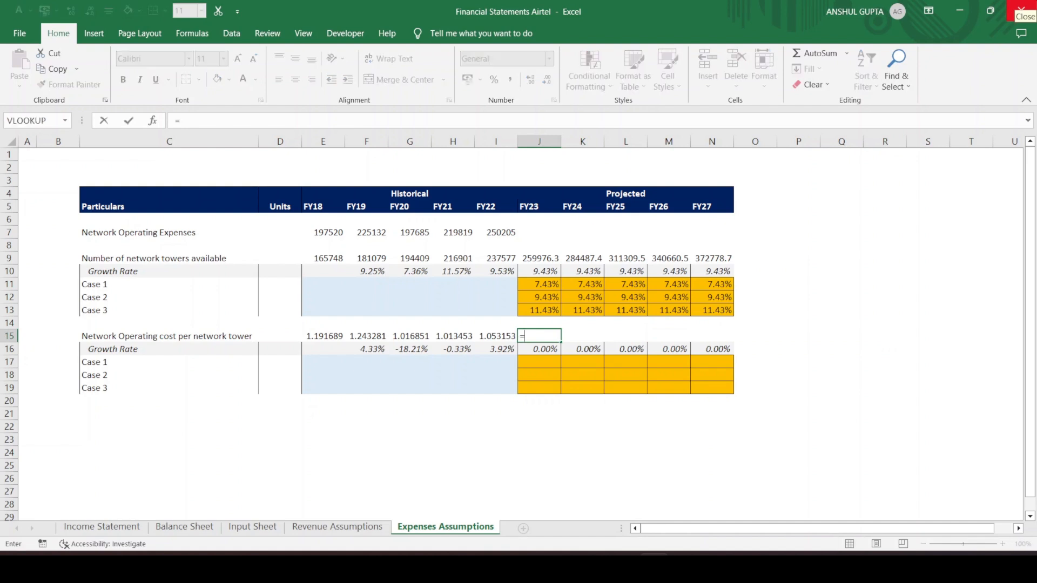
pyautogui.press('Escape')
# Enter an AVERAGE formula over the historical cost per tower growth rates F16:I16 in the FY23 Case 2 cell J18
pyautogui.press('Down')
pyautogui.press('Down')
pyautogui.press('Down')
pyautogui.press('Down')
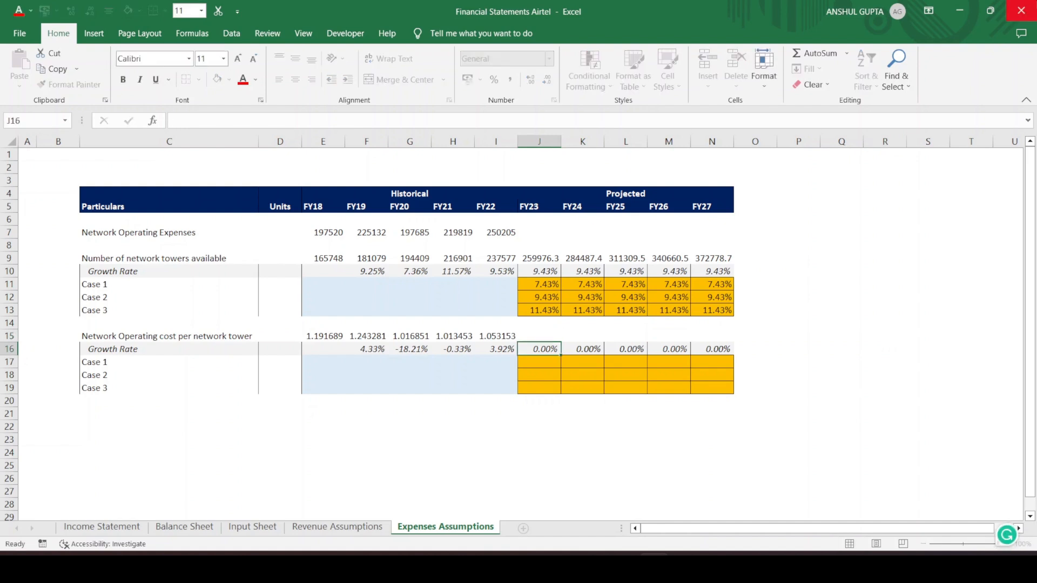
pyautogui.press('Up')
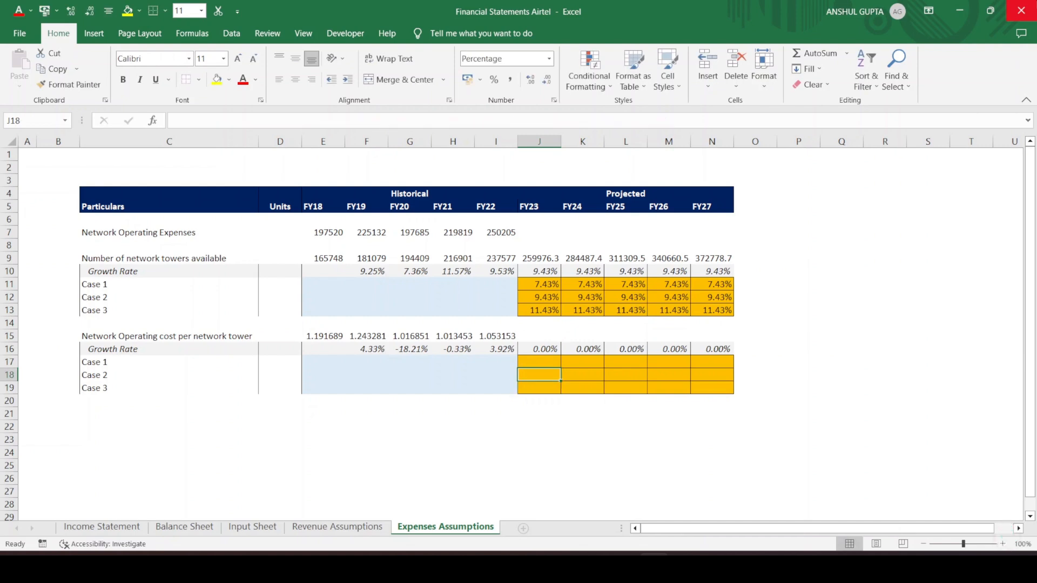
pyautogui.write('=ave')
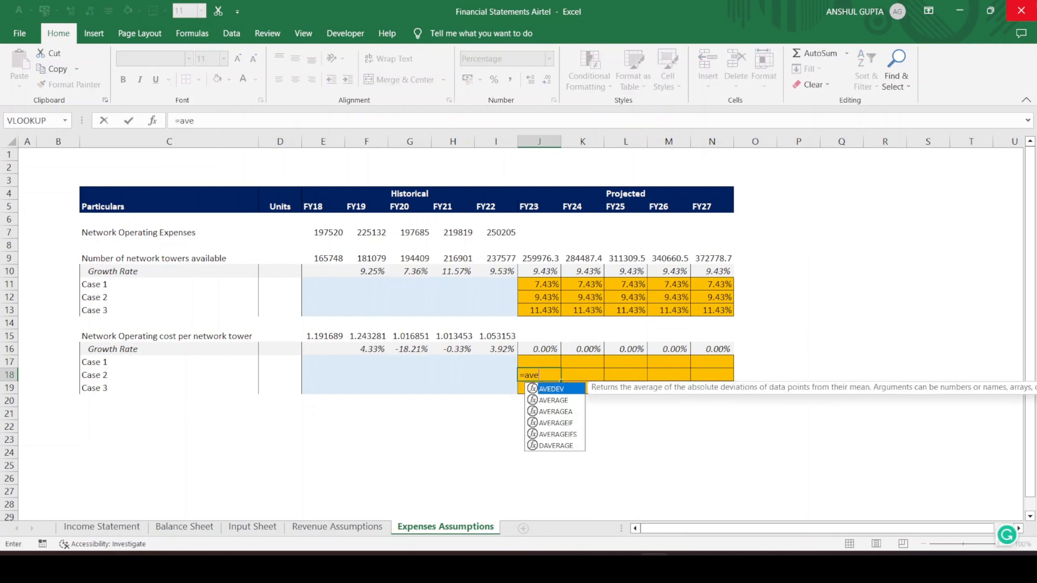
pyautogui.write('rage(')
pyautogui.press('Left')
pyautogui.press('Left')
pyautogui.press('Left')
pyautogui.press('Left')
pyautogui.press('Up')
pyautogui.press('Up')
pyautogui.hotkey('shift', 'Right')
pyautogui.hotkey('shift', 'Right')
pyautogui.hotkey('shift', 'Right')
pyautogui.hotkey('ctrl', 'Return')
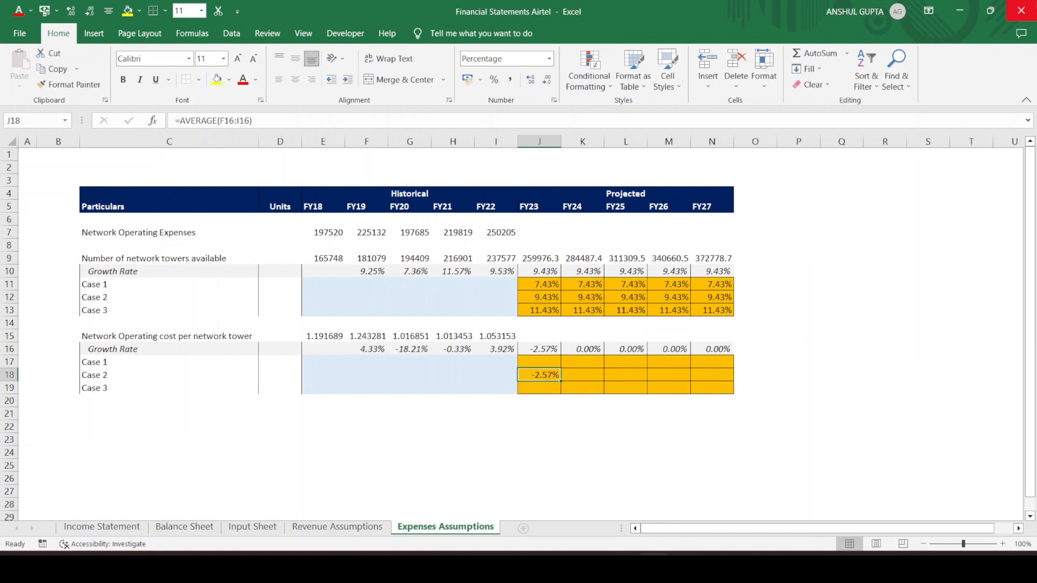
# Copy J18 and paste it as values only across the cost per tower Case 2 row, J18:N18
pyautogui.hotkey('ctrl', 'c')
pyautogui.hotkey('shift', 'Right')
pyautogui.hotkey('shift', 'Right')
pyautogui.hotkey('shift', 'Right')
pyautogui.hotkey('shift', 'Right')
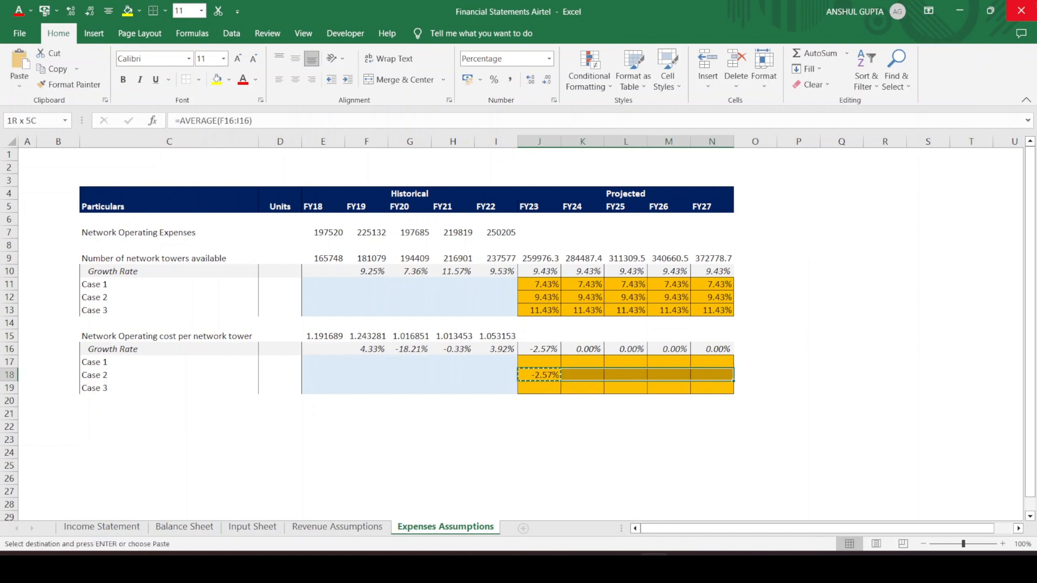
pyautogui.hotkey('ctrl', 'alt', 'v')
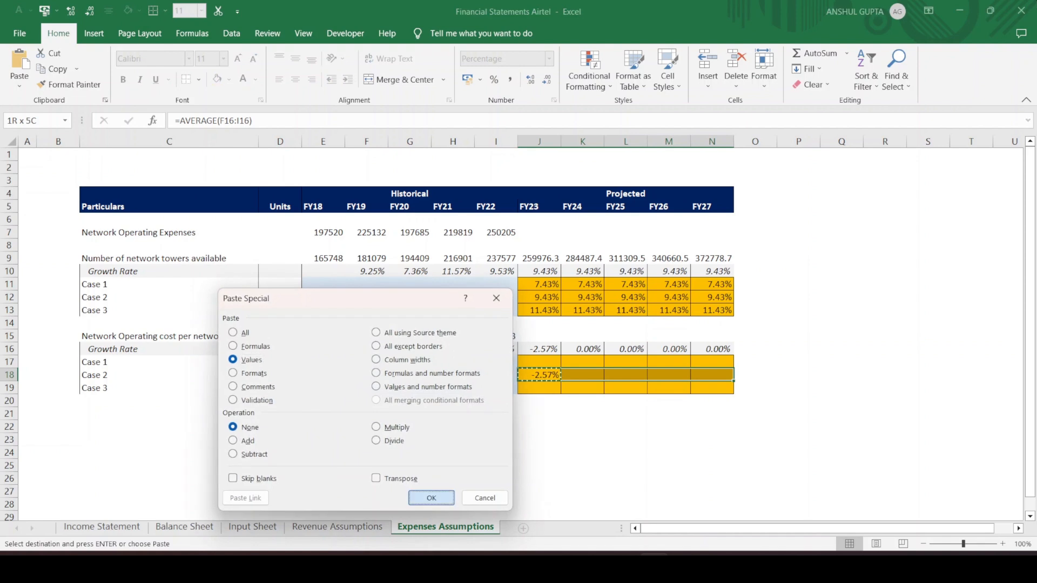
pyautogui.press('v')
pyautogui.press('Return')
pyautogui.press('Escape')
# Enter -4.57% as the FY23 Case 1 growth rate for cost per tower in J17
pyautogui.press('Up')
pyautogui.press('Up')
pyautogui.press('Down')
pyautogui.write('-')
pyautogui.write('4%.')
pyautogui.write('5')
pyautogui.write('7')
pyautogui.press('Return')
pyautogui.press('Return')
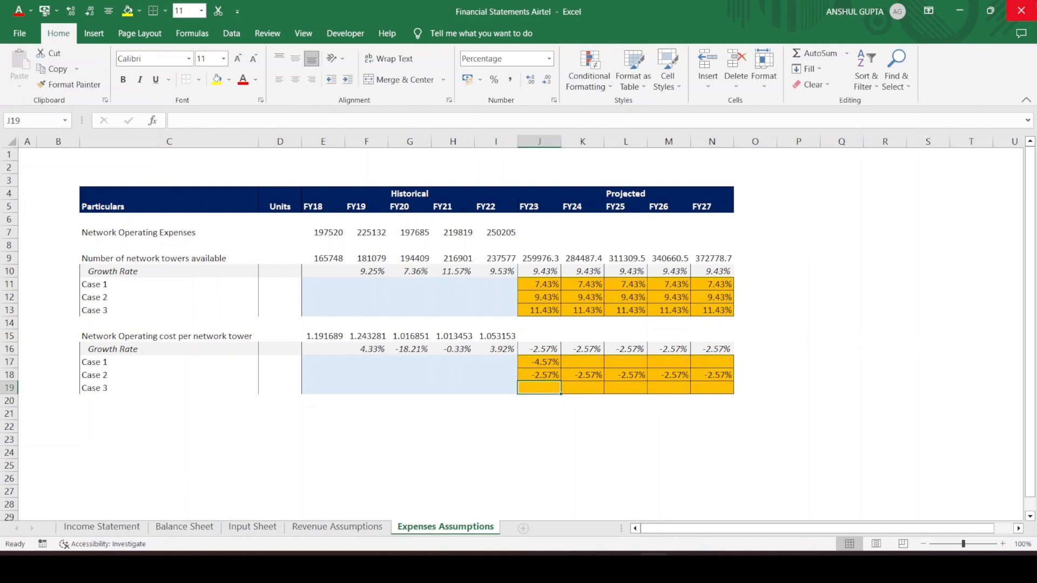
# Enter -0.57% as the FY23 Case 3 growth rate for cost per tower in J19
pyautogui.write('0.')
pyautogui.write('57')
pyautogui.press('BackSpace')
pyautogui.press('BackSpace')
pyautogui.press('BackSpace')
pyautogui.press('BackSpace')
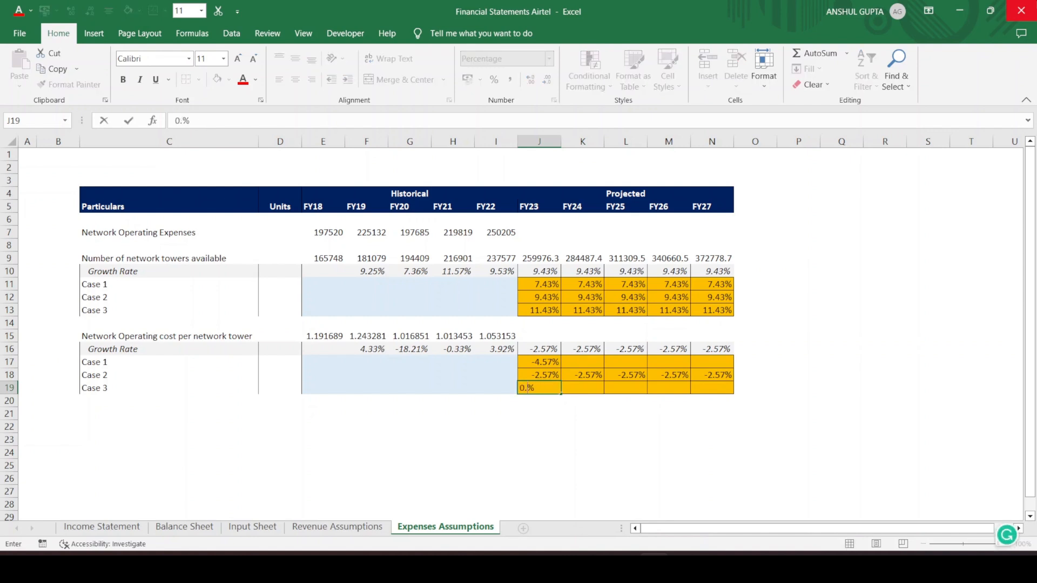
pyautogui.write('-0.57')
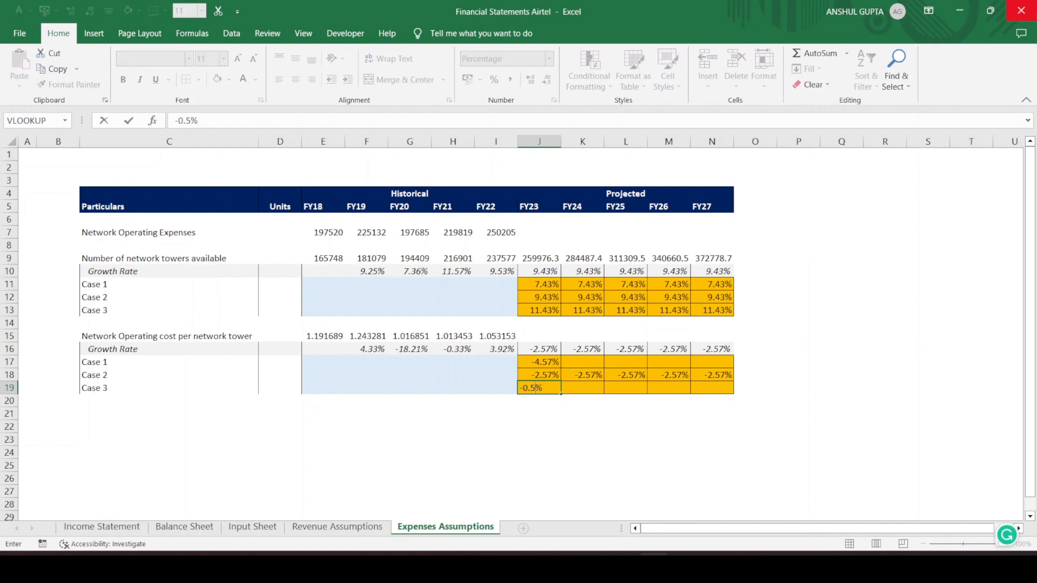
pyautogui.press('Return')
pyautogui.press('Up')
pyautogui.press('Up')
pyautogui.press('Up')
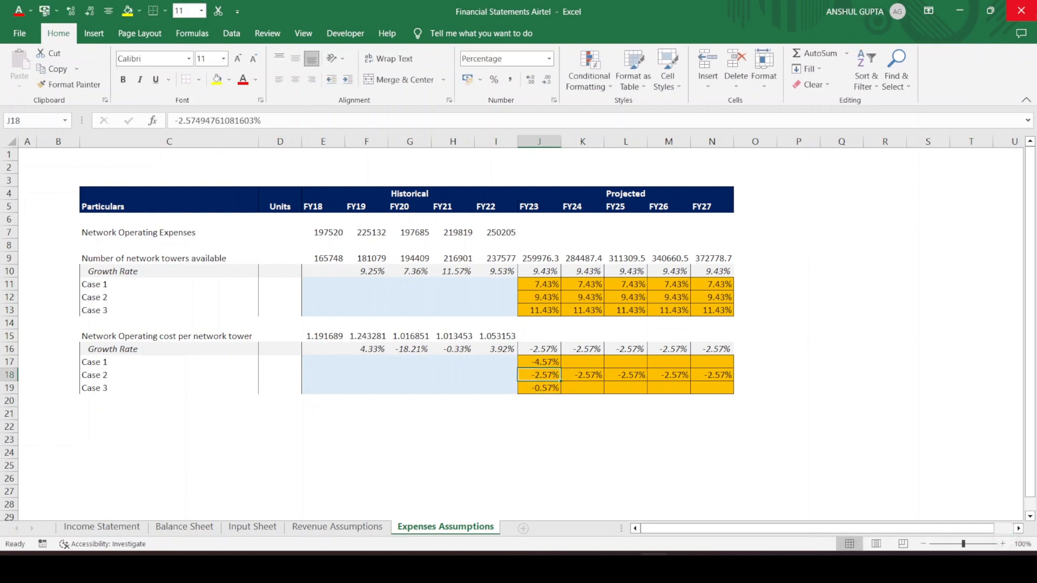
# Copy the FY23 cost per tower case rates J17:J19 and paste them as formulas across FY23 to FY27, J17:N19
pyautogui.hotkey('shift', 'Down')
pyautogui.hotkey('shift', 'Down')
pyautogui.hotkey('ctrl', 'c')
pyautogui.hotkey('shift', 'Right')
pyautogui.hotkey('shift', 'Right')
pyautogui.hotkey('shift', 'Right')
pyautogui.hotkey('shift', 'Right')
pyautogui.hotkey('shift', 'Right')
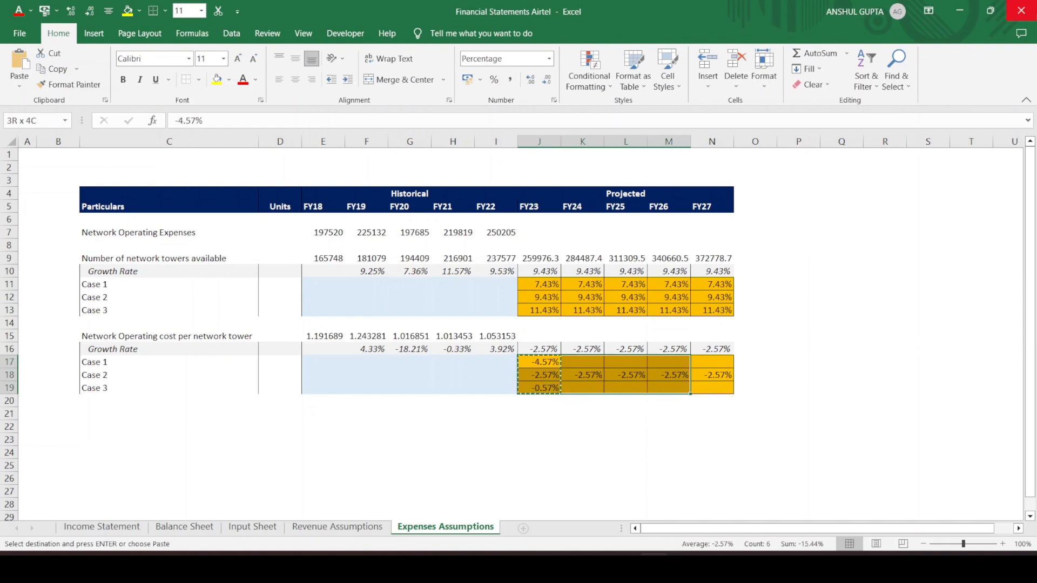
pyautogui.hotkey('shift', 'Left')
pyautogui.press('alt')
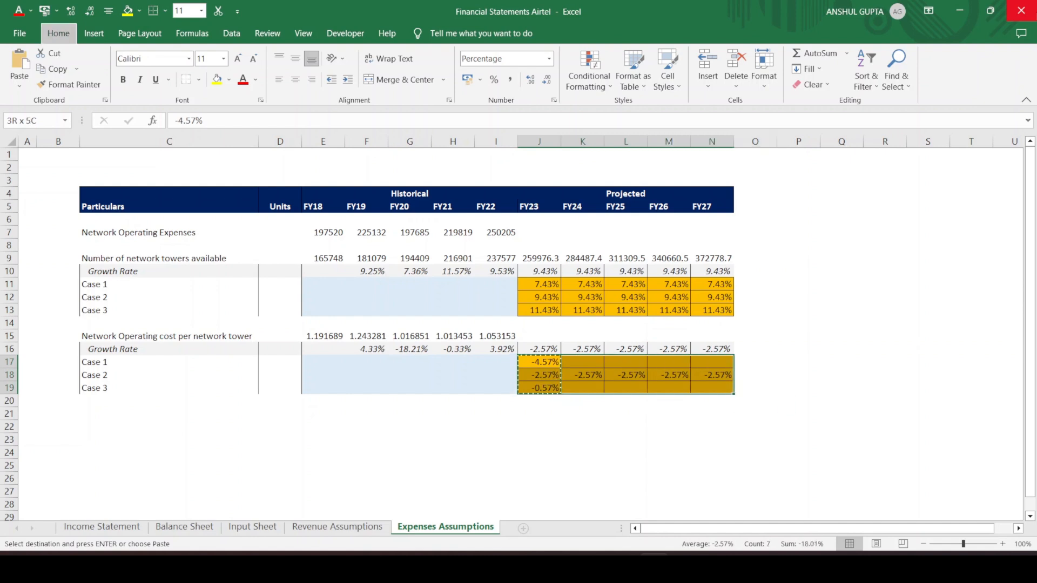
pyautogui.press('h')
pyautogui.press('v')
pyautogui.press('s')
pyautogui.press('f')
pyautogui.press('Return')
pyautogui.press('Escape')
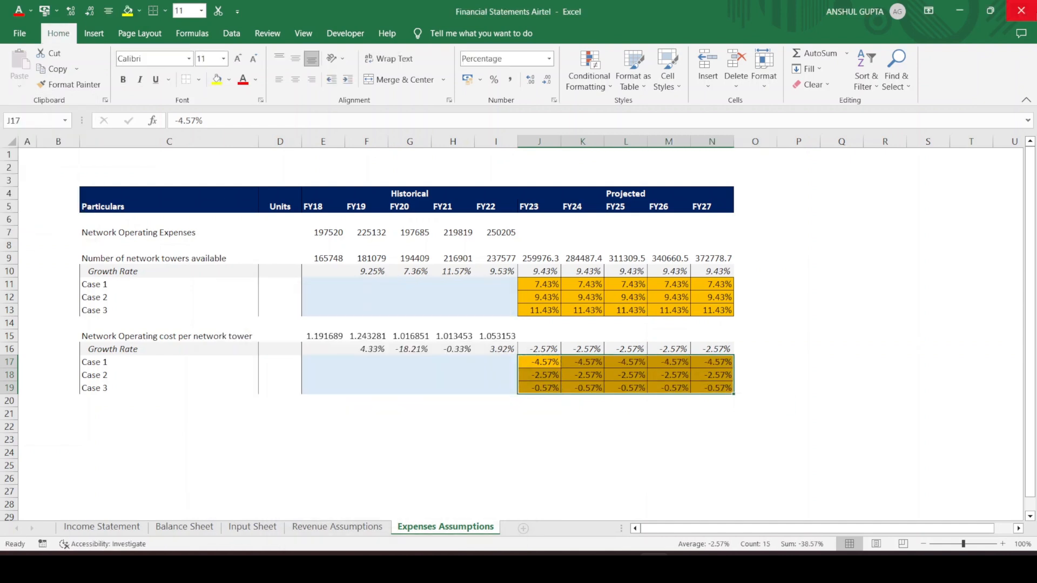
# Copy the projected tower number formulas J9:N9 and paste them as formulas into the cost per tower row, J15:N15
pyautogui.press('Down')
pyautogui.press('Down')
pyautogui.press('Down')
pyautogui.press('Up')
pyautogui.press('Up')
pyautogui.press('Up')
pyautogui.press('Up')
pyautogui.press('Up')
pyautogui.press('Up')
pyautogui.press('Up')
pyautogui.press('Up')
pyautogui.press('Up')
pyautogui.press('Up')
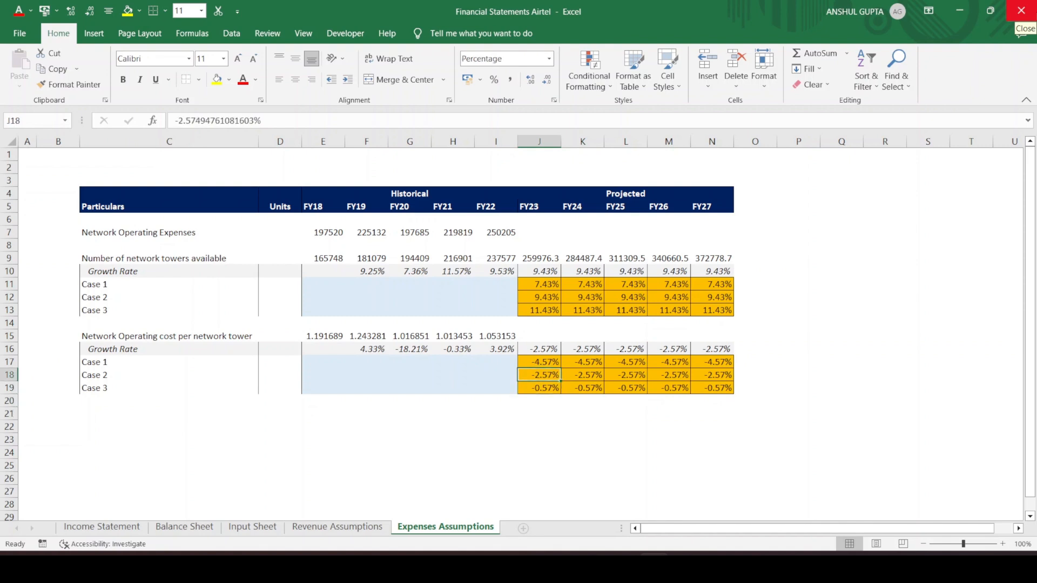
pyautogui.press('Up')
pyautogui.hotkey('shift', 'Right')
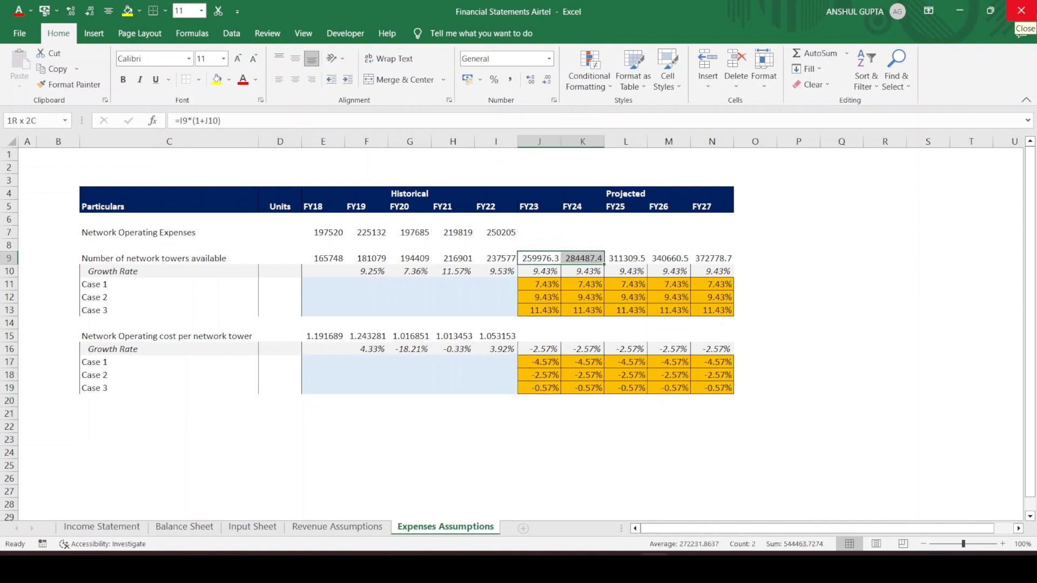
pyautogui.hotkey('shift', 'Right')
pyautogui.hotkey('shift', 'Right')
pyautogui.hotkey('shift', 'Right')
pyautogui.hotkey('ctrl', 'c')
pyautogui.press('Down')
pyautogui.press('Down')
pyautogui.press('Down')
pyautogui.press('Down')
pyautogui.press('Down')
pyautogui.press('Down')
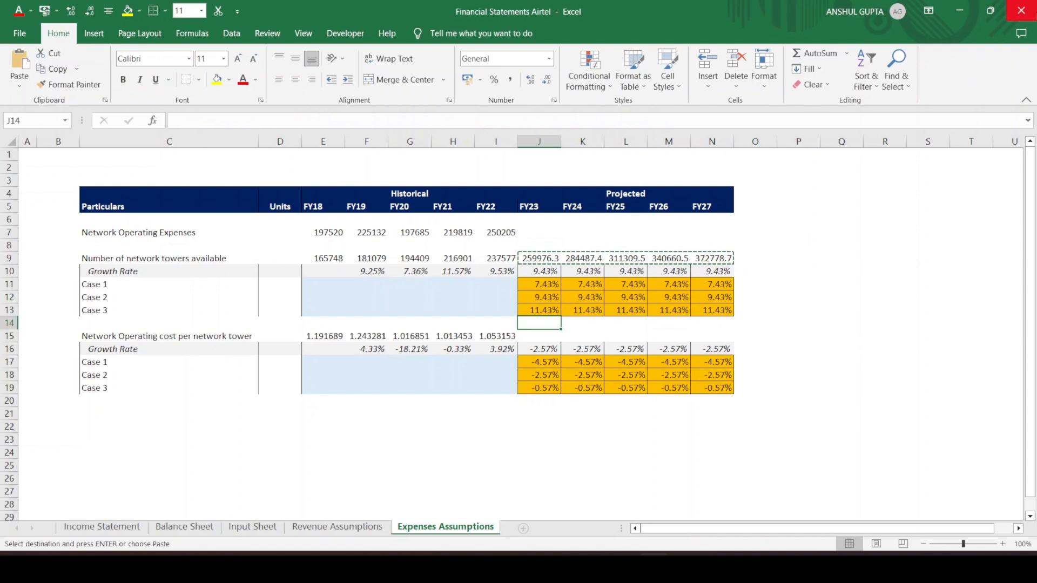
pyautogui.hotkey('alt', 'e')
pyautogui.press('s')
pyautogui.press('f')
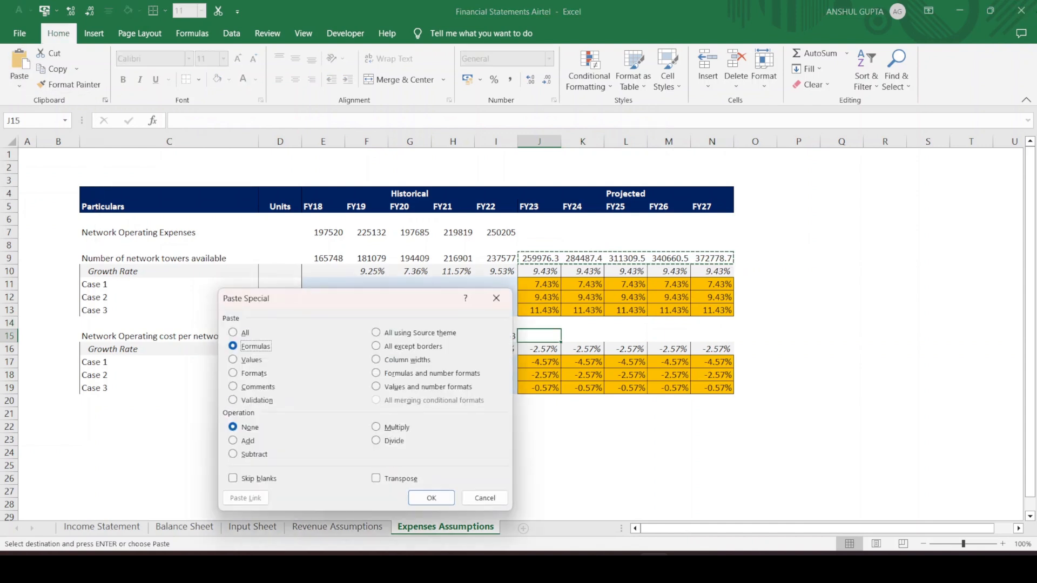
pyautogui.press('Return')
pyautogui.press('Escape')
# Enter the formula =J9*J15 in J7 to project FY23 network operating expenses from tower numbers and cost per tower
pyautogui.press('Down')
pyautogui.press('Down')
pyautogui.press('Down')
pyautogui.press('Down')
pyautogui.press('Down')
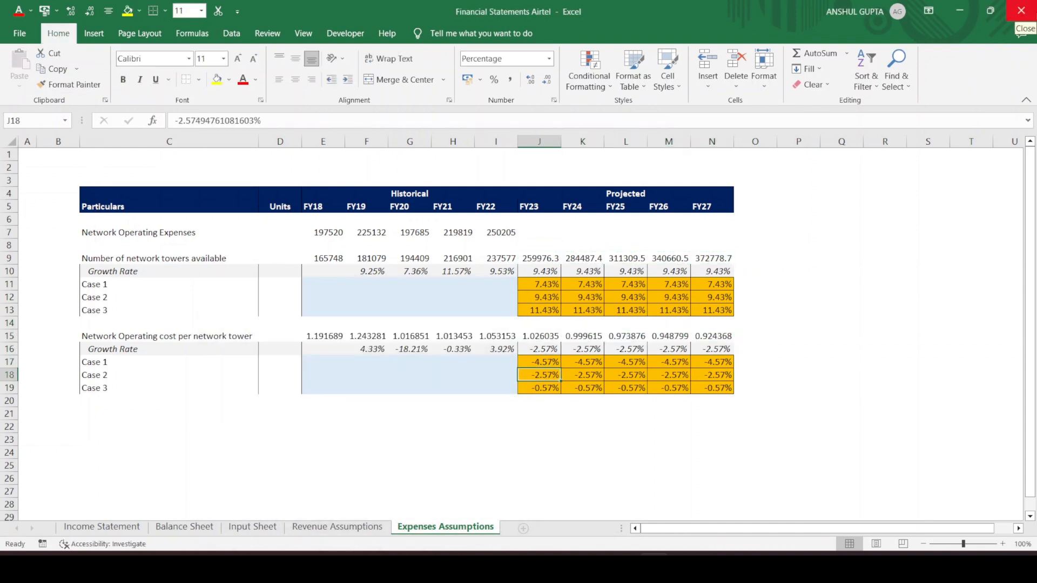
pyautogui.press('Up')
pyautogui.press('Up')
pyautogui.press('Up')
pyautogui.press('Up')
pyautogui.press('Up')
pyautogui.press('Up')
pyautogui.press('Up')
pyautogui.press('Up')
pyautogui.press('Up')
pyautogui.press('Up')
pyautogui.press('Up')
pyautogui.press('Up')
pyautogui.press('Up')
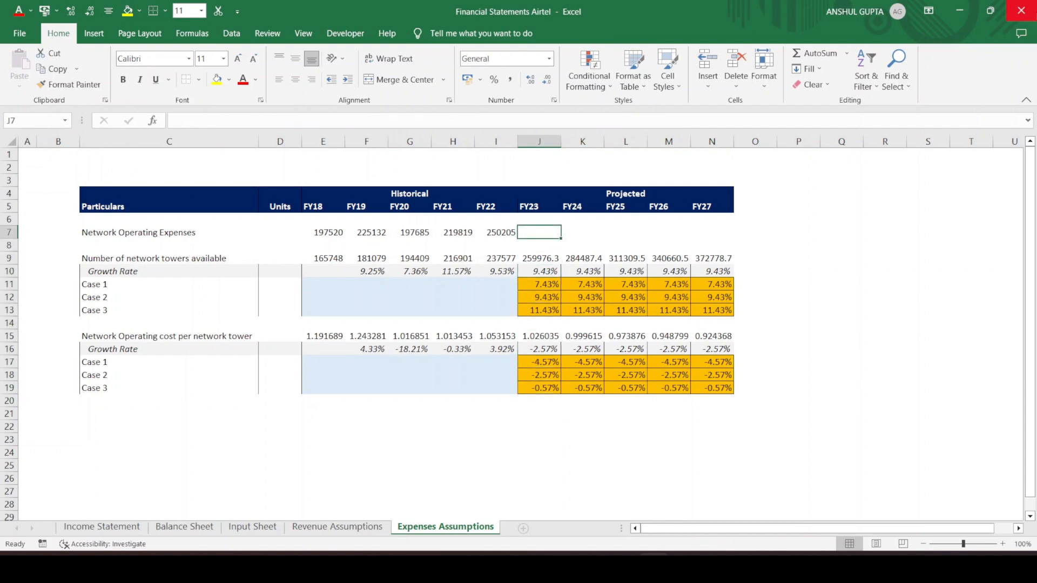
pyautogui.write('=')
pyautogui.press('Down')
pyautogui.press('Down')
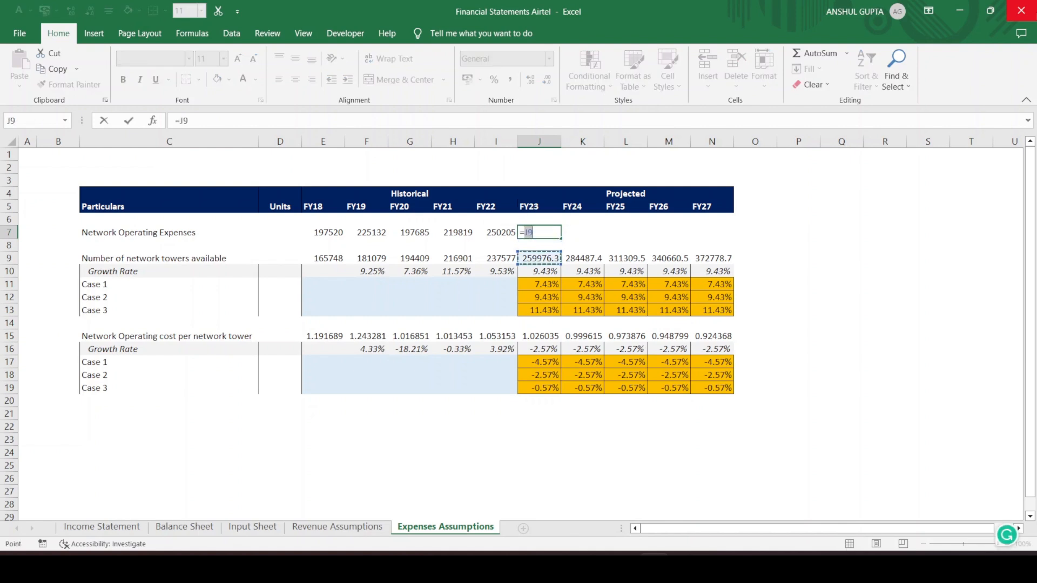
pyautogui.write('*')
pyautogui.press('Down')
pyautogui.press('Down')
pyautogui.press('Down')
pyautogui.press('Down')
pyautogui.press('Down')
pyautogui.press('Down')
pyautogui.press('Down')
pyautogui.press('Down')
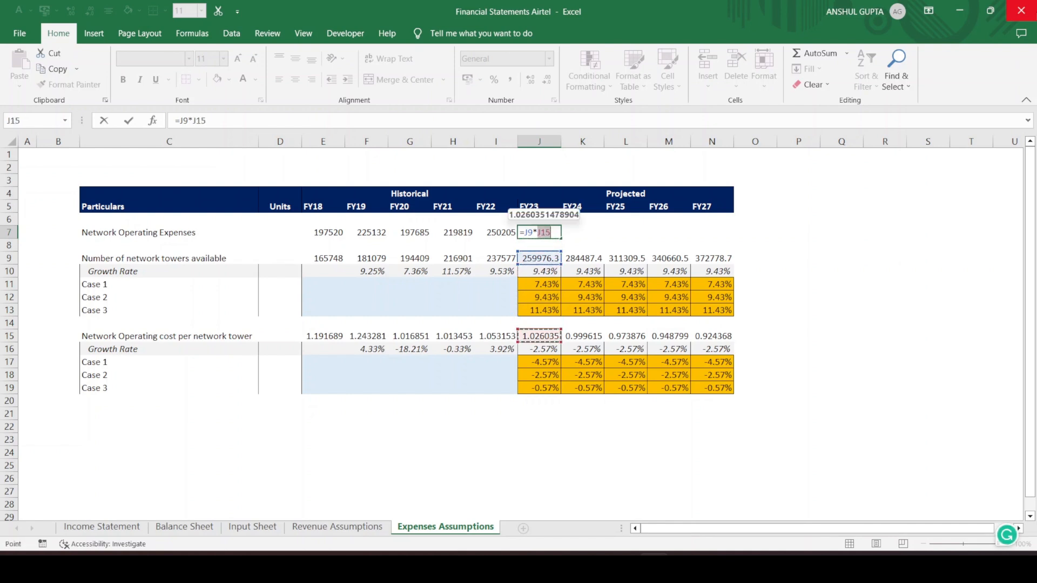
pyautogui.press('Return')
# Copy the FY23 network operating expenses formula in J7 across FY23 to FY27, J7:N7
pyautogui.press('Down')
pyautogui.press('Up')
pyautogui.press('Up')
pyautogui.press('Down')
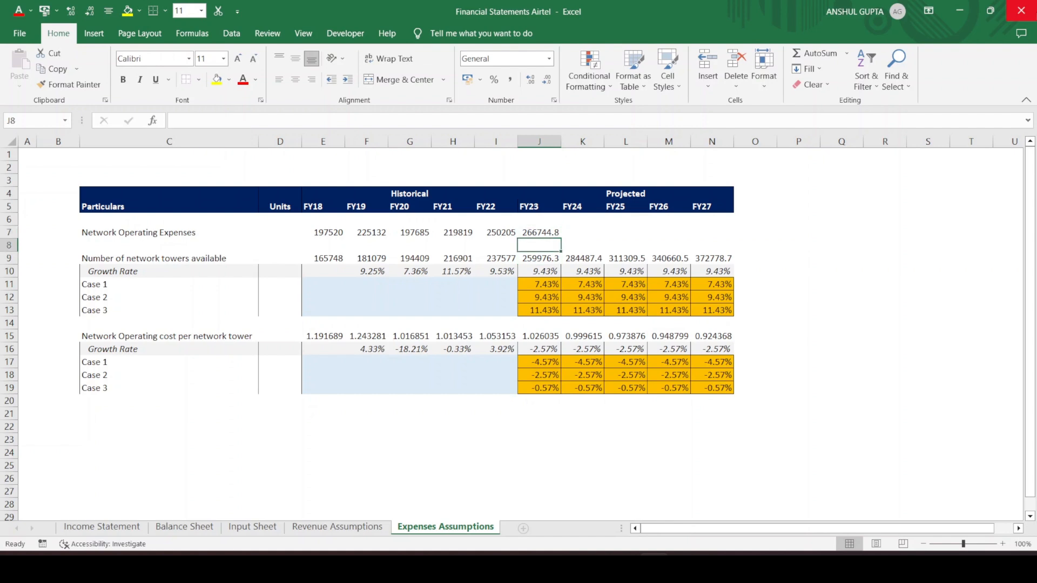
pyautogui.press('Up')
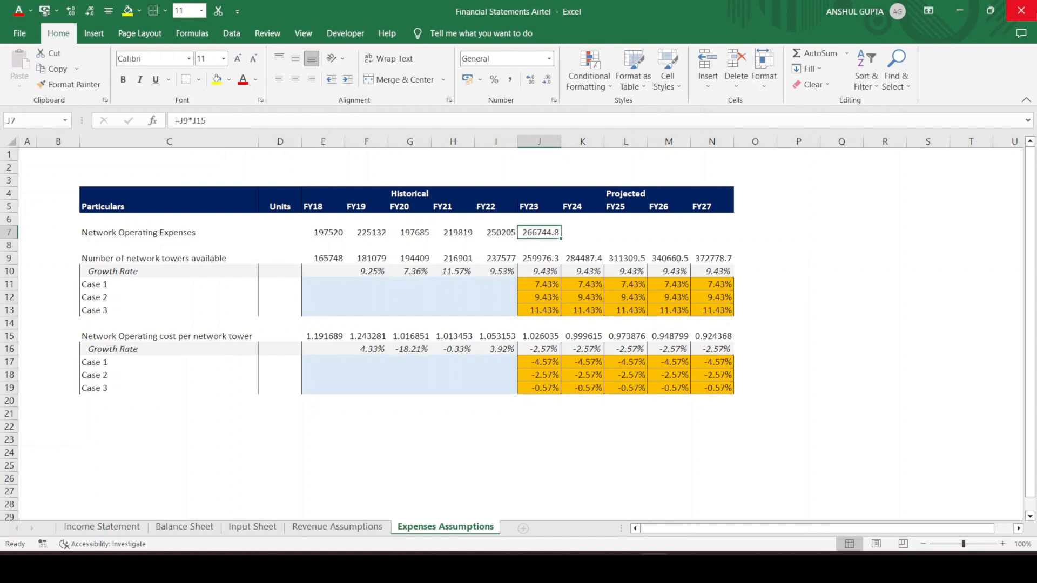
pyautogui.hotkey('ctrl', 'c')
pyautogui.hotkey('shift', 'Right')
pyautogui.hotkey('shift', 'Right')
pyautogui.hotkey('shift', 'Right')
pyautogui.hotkey('shift', 'Right')
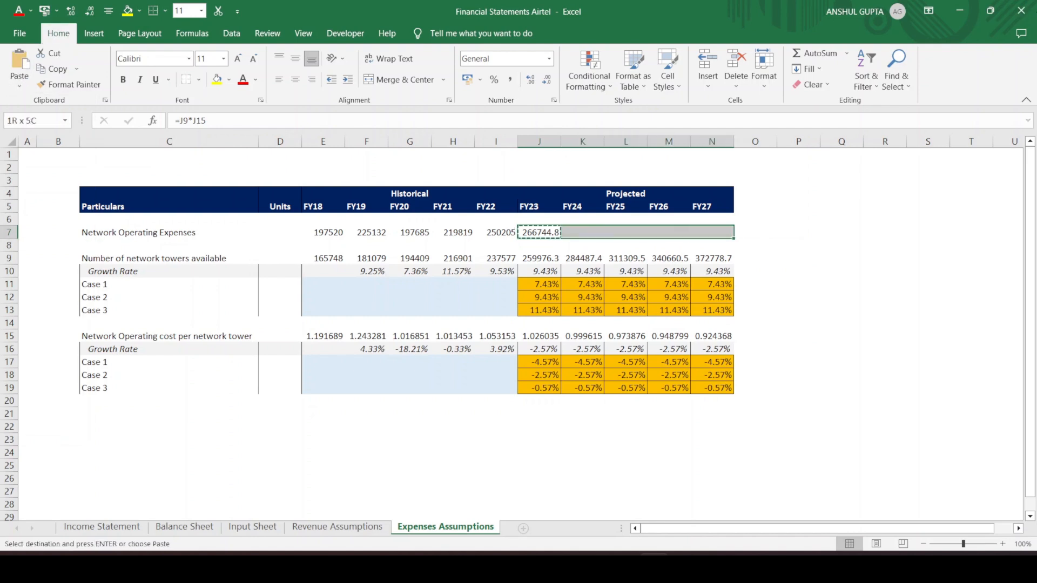
pyautogui.hotkey('ctrl', 'alt', 'v')
pyautogui.press('Return')
pyautogui.press('Escape')
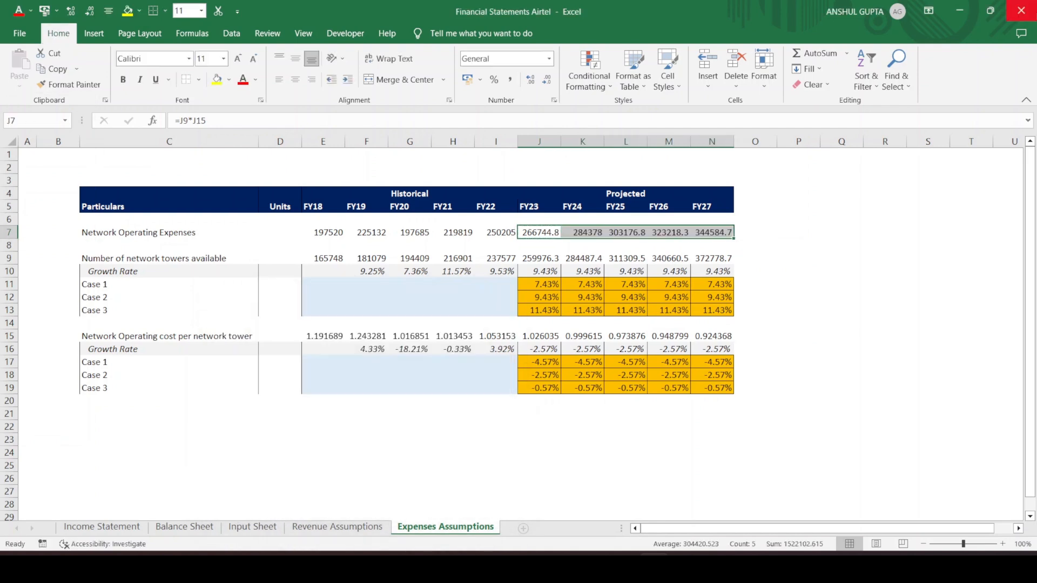
pyautogui.click(842, 292)
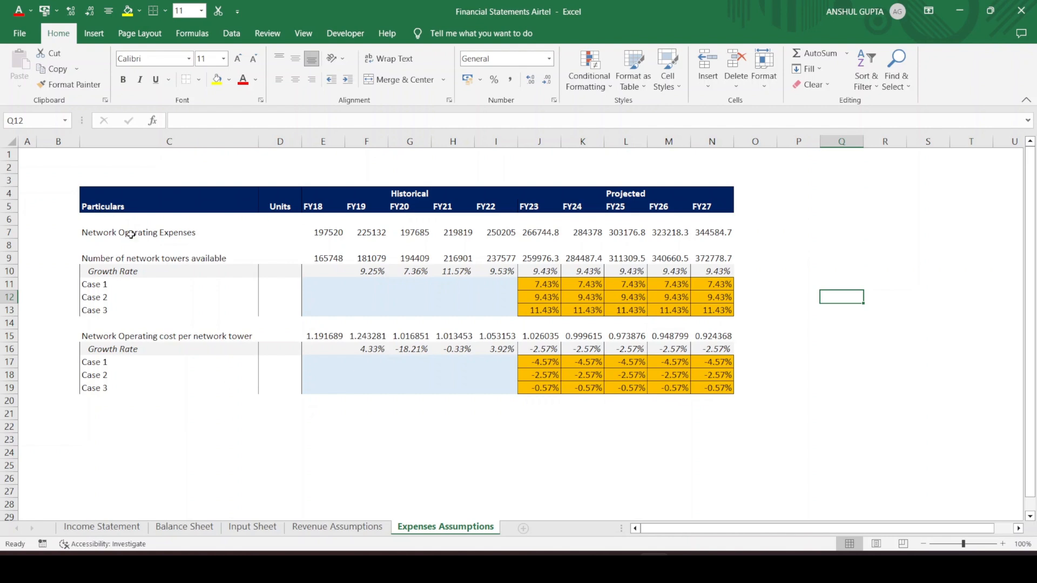
# Apply an outside border to the Units column cells D6:D19
pyautogui.click(103, 234)
pyautogui.press('Right')
pyautogui.press('Up')
pyautogui.press('Up')
pyautogui.press('Down')
pyautogui.hotkey('shift', 'Down')
pyautogui.hotkey('shift', 'Down')
pyautogui.hotkey('shift', 'Down')
pyautogui.hotkey('shift', 'Down')
pyautogui.hotkey('shift', 'Down')
pyautogui.hotkey('shift', 'Down')
pyautogui.hotkey('shift', 'Down')
pyautogui.hotkey('shift', 'Down')
pyautogui.hotkey('shift', 'Down')
pyautogui.hotkey('shift', 'Down')
pyautogui.hotkey('shift', 'Down')
pyautogui.hotkey('shift', 'Down')
pyautogui.hotkey('shift', 'Down')
pyautogui.hotkey('alt', 'h')
pyautogui.press('b')
pyautogui.press('s')
# Apply an outside border around the whole table body, C6:N19
pyautogui.press('Left')
pyautogui.press('Left')
pyautogui.press('Right')
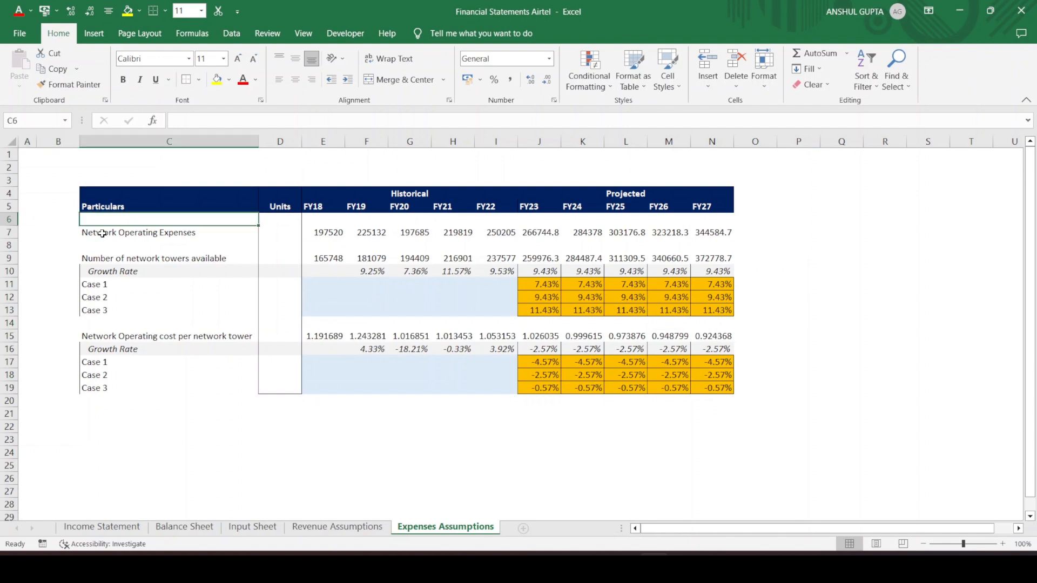
pyautogui.hotkey('shift', 'Right')
pyautogui.hotkey('shift', 'Right')
pyautogui.hotkey('shift', 'Right')
pyautogui.hotkey('shift', 'Right')
pyautogui.hotkey('shift', 'Right')
pyautogui.hotkey('shift', 'Right')
pyautogui.hotkey('shift', 'Right')
pyautogui.hotkey('shift', 'Right')
pyautogui.hotkey('shift', 'Right')
pyautogui.hotkey('shift', 'Right')
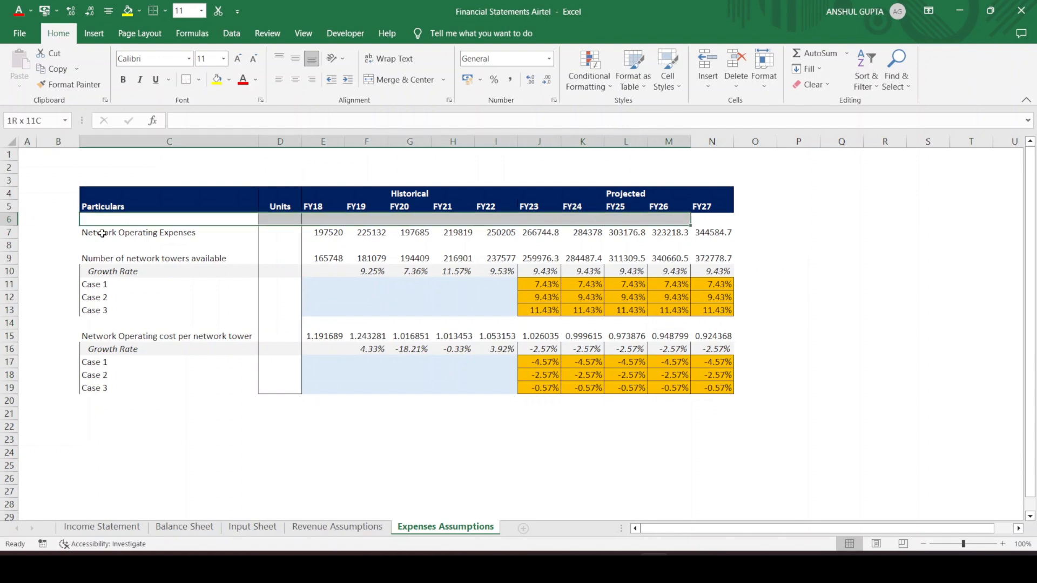
pyautogui.hotkey('shift', 'Right')
pyautogui.hotkey('shift', 'Right')
pyautogui.hotkey('shift', 'Left')
pyautogui.hotkey('shift', 'Down')
pyautogui.hotkey('shift', 'Down')
pyautogui.hotkey('shift', 'Down')
pyautogui.hotkey('shift', 'Down')
pyautogui.hotkey('shift', 'Down')
pyautogui.hotkey('shift', 'Down')
pyautogui.hotkey('shift', 'Down')
pyautogui.hotkey('shift', 'Down')
pyautogui.hotkey('shift', 'Down')
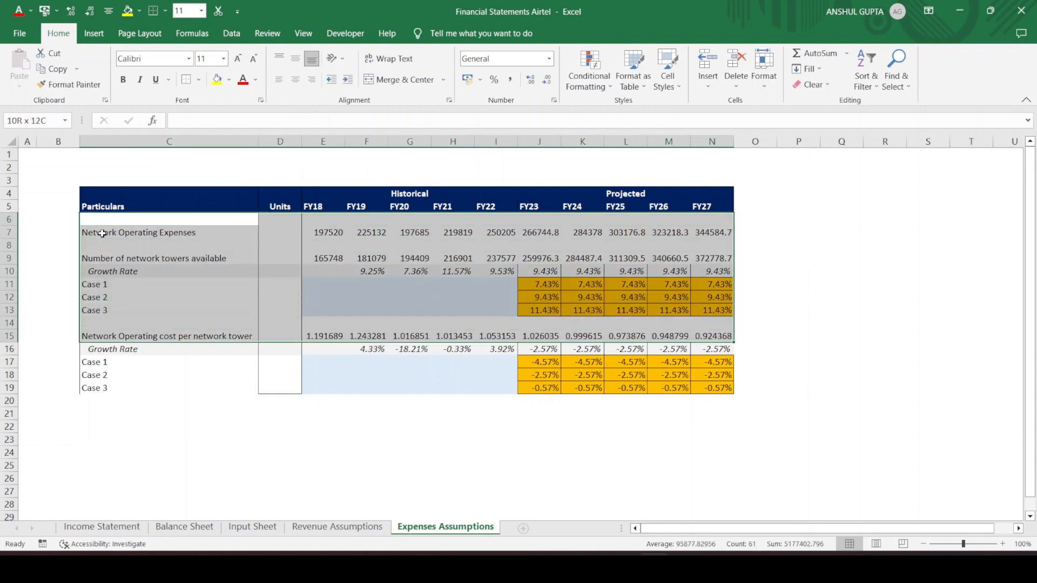
pyautogui.hotkey('shift', 'Down')
pyautogui.hotkey('shift', 'Down')
pyautogui.hotkey('shift', 'Down')
pyautogui.hotkey('shift', 'Down')
pyautogui.press('alt')
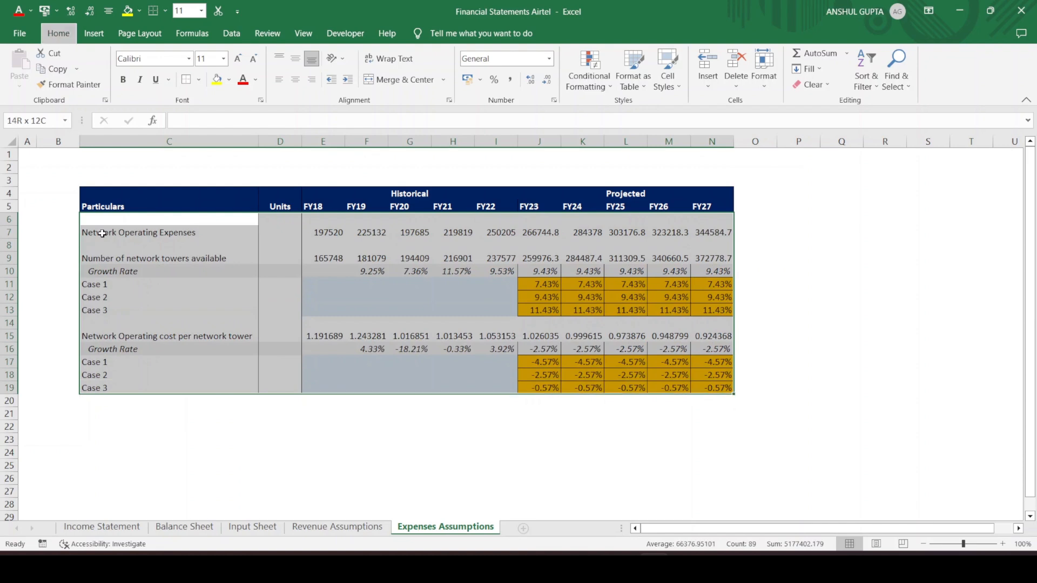
pyautogui.press('alt')
pyautogui.press('alt')
pyautogui.press('h')
pyautogui.press('b')
pyautogui.press('s')
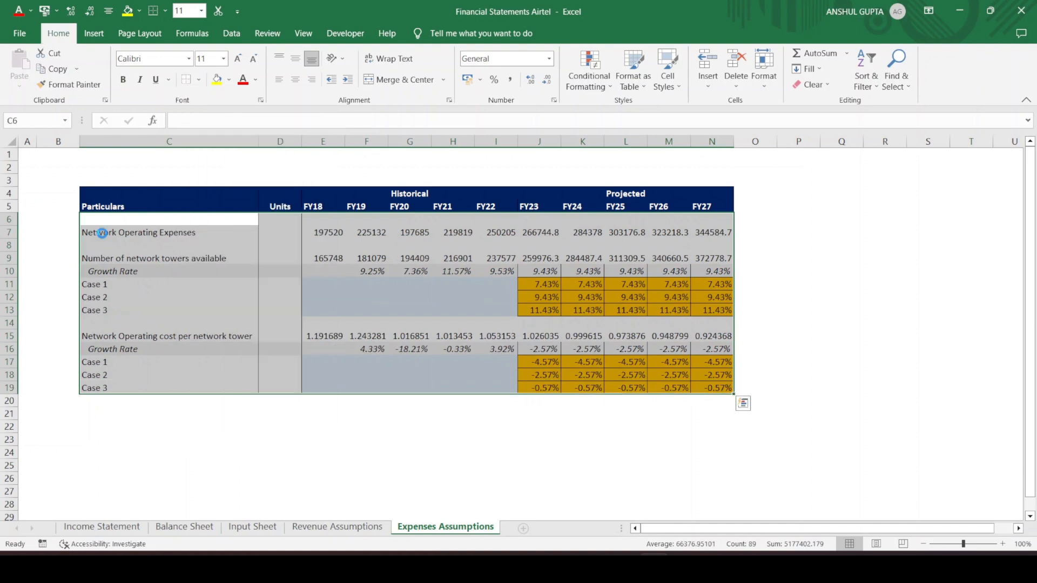
pyautogui.press('Down')
pyautogui.press('Down')
pyautogui.press('Down')
pyautogui.press('Down')
pyautogui.press('Down')
pyautogui.press('Down')
pyautogui.press('Down')
pyautogui.press('Down')
pyautogui.press('Down')
pyautogui.press('Down')
pyautogui.press('Down')
pyautogui.press('Down')
pyautogui.press('Down')
pyautogui.press('Down')
pyautogui.press('Right')
pyautogui.press('Right')
pyautogui.press('Left')
pyautogui.press('alt')
pyautogui.press('alt')
pyautogui.press('Left')
pyautogui.press('Left')
pyautogui.press('Left')
pyautogui.press('Right')
pyautogui.press('Right')
pyautogui.press('Up')
pyautogui.press('Up')
pyautogui.press('Up')
pyautogui.press('Up')
pyautogui.press('Up')
pyautogui.press('Up')
pyautogui.press('Up')
pyautogui.press('Up')
pyautogui.press('Up')
pyautogui.press('Up')
pyautogui.press('Up')
pyautogui.press('Up')
pyautogui.press('Up')
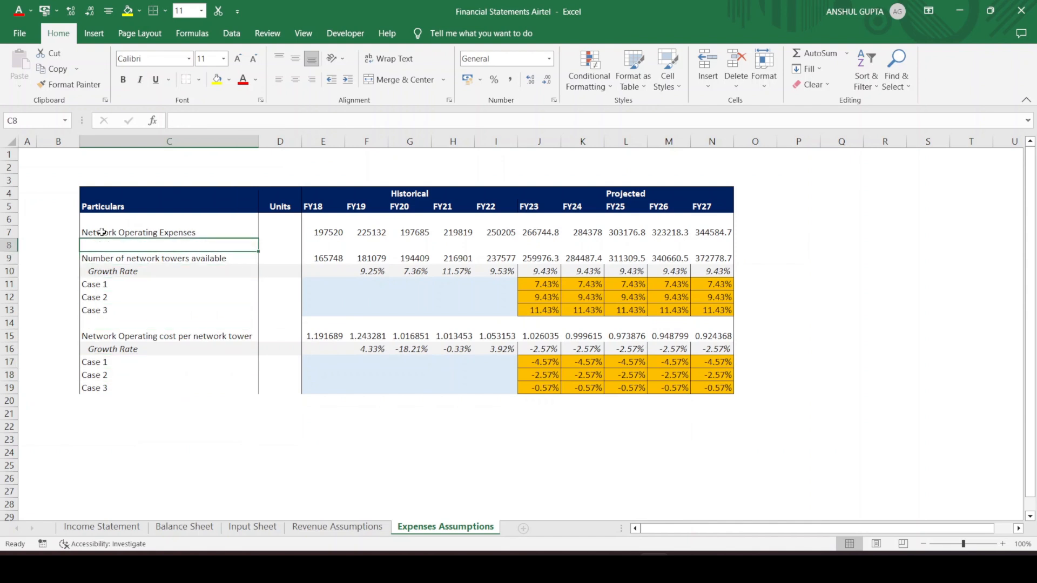
pyautogui.hotkey('shift', 'Right')
pyautogui.hotkey('shift', 'Right')
pyautogui.hotkey('shift', 'Right')
pyautogui.hotkey('shift', 'Right')
pyautogui.hotkey('shift', 'Right')
pyautogui.hotkey('shift', 'Right')
pyautogui.hotkey('shift', 'Right')
pyautogui.hotkey('shift', 'Right')
pyautogui.hotkey('shift', 'Right')
pyautogui.hotkey('shift', 'Right')
pyautogui.hotkey('shift', 'Right')
pyautogui.hotkey('shift', 'Right')
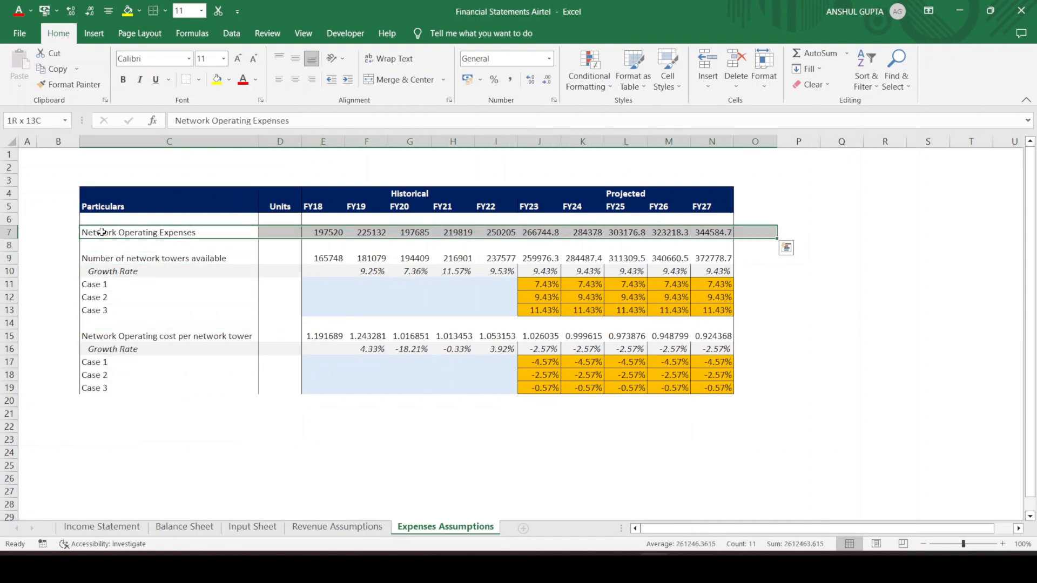
# Apply a bottom border to the projected tower growth rates in J10:N10
pyautogui.press('Down')
pyautogui.press('Down')
pyautogui.press('Down')
pyautogui.press('Right')
pyautogui.press('Right')
pyautogui.press('Right')
pyautogui.press('Right')
pyautogui.press('Right')
pyautogui.press('Right')
pyautogui.press('Right')
pyautogui.press('Left')
pyautogui.press('Left')
pyautogui.press('Left')
pyautogui.press('Right')
pyautogui.hotkey('shift', 'Right')
pyautogui.hotkey('shift', 'Right')
pyautogui.hotkey('shift', 'Right')
pyautogui.hotkey('shift', 'Right')
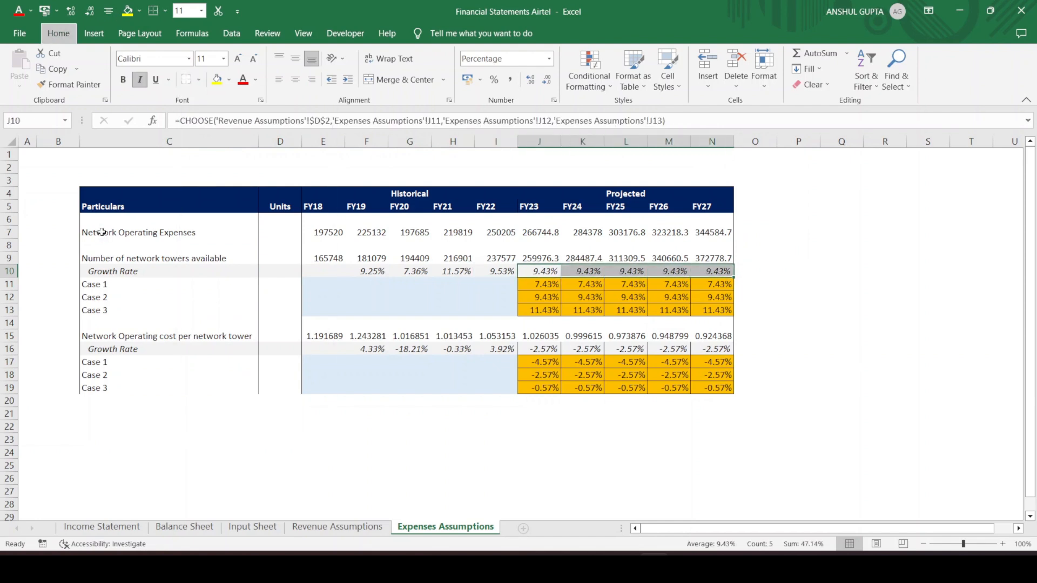
pyautogui.hotkey('alt', 'h')
pyautogui.press('b')
pyautogui.press('o')
# Apply a bottom border to the projected growth rates of network operating cost per tower in J16:N16
pyautogui.press('Down')
pyautogui.press('Down')
pyautogui.press('Down')
pyautogui.press('Down')
pyautogui.press('Down')
pyautogui.press('Down')
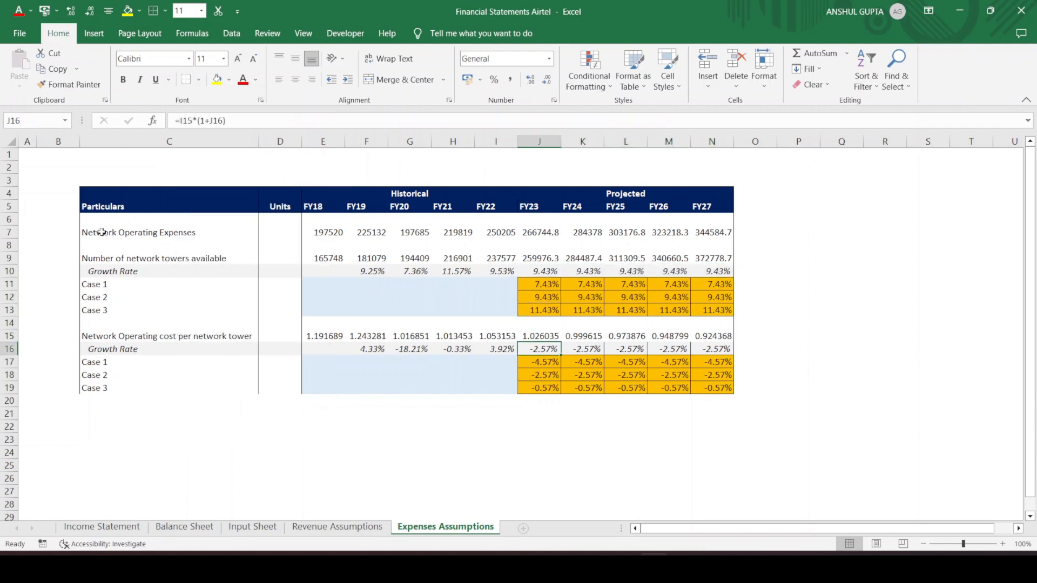
pyautogui.hotkey('shift', 'Right')
pyautogui.hotkey('shift', 'Right')
pyautogui.hotkey('shift', 'Right')
pyautogui.hotkey('shift', 'Right')
pyautogui.hotkey('alt', 'h')
pyautogui.press('b')
pyautogui.press('o')
pyautogui.hotkey('alt', 'h')
pyautogui.press('b')
pyautogui.press('o')
pyautogui.press('alt')
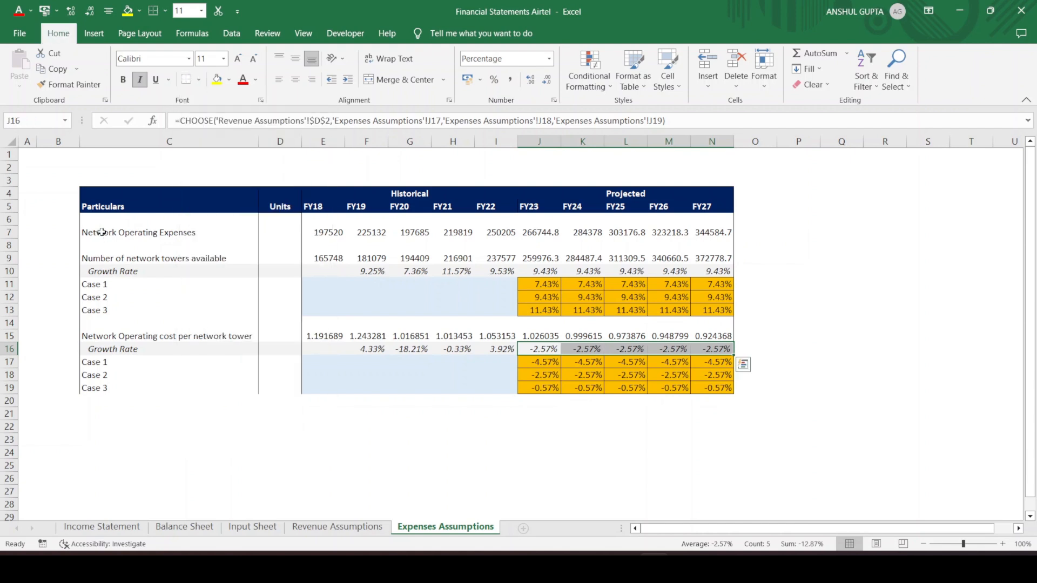
# Copy the network operating expenses block C7:N19 and paste it below the original, starting at C22
pyautogui.press('Tab')
pyautogui.press('Down')
pyautogui.press('Left')
pyautogui.press('Left')
pyautogui.press('Left')
pyautogui.press('Left')
pyautogui.press('Left')
pyautogui.press('Left')
pyautogui.press('Left')
pyautogui.press('Left')
pyautogui.press('Left')
pyautogui.press('Left')
pyautogui.press('Up')
pyautogui.press('Up')
pyautogui.press('Up')
pyautogui.press('Right')
pyautogui.press('Right')
pyautogui.press('Up')
pyautogui.press('Up')
pyautogui.press('Up')
pyautogui.press('Up')
pyautogui.press('Up')
pyautogui.press('Up')
pyautogui.press('Up')
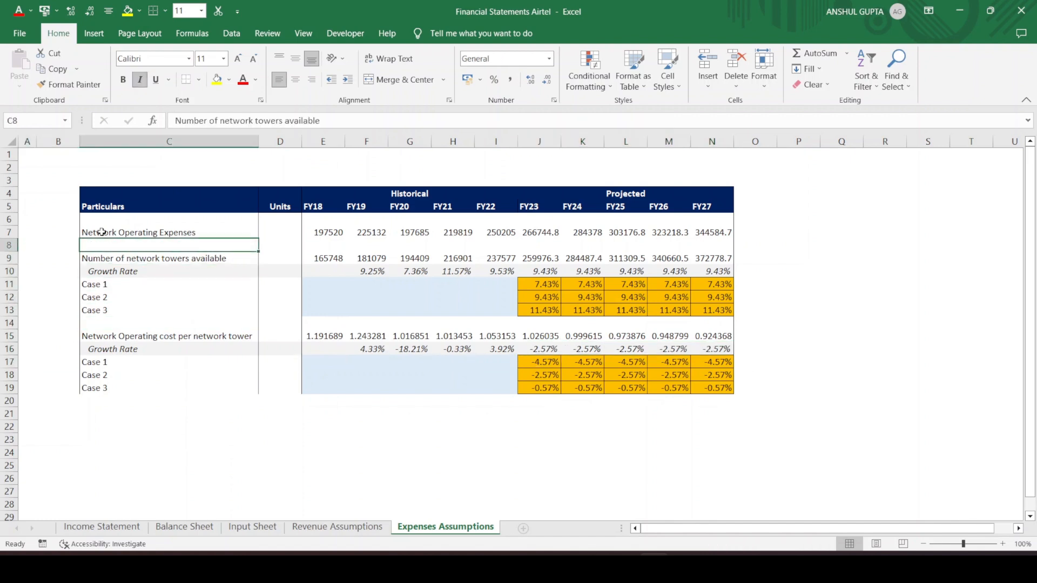
pyautogui.hotkey('shift', 'Right')
pyautogui.hotkey('shift', 'Right')
pyautogui.hotkey('shift', 'Right')
pyautogui.hotkey('shift', 'Right')
pyautogui.hotkey('shift', 'Right')
pyautogui.hotkey('shift', 'Right')
pyautogui.hotkey('shift', 'Right')
pyautogui.hotkey('shift', 'Right')
pyautogui.hotkey('shift', 'Right')
pyautogui.hotkey('shift', 'Right')
pyautogui.hotkey('shift', 'Right')
pyautogui.hotkey('shift', 'Right')
pyautogui.hotkey('shift', 'Left')
pyautogui.hotkey('shift', 'Down')
pyautogui.hotkey('shift', 'Down')
pyautogui.hotkey('shift', 'Down')
pyautogui.hotkey('shift', 'Down')
pyautogui.hotkey('shift', 'Down')
pyautogui.hotkey('shift', 'Down')
pyautogui.hotkey('shift', 'Down')
pyautogui.hotkey('shift', 'Down')
pyautogui.hotkey('shift', 'Down')
pyautogui.hotkey('shift', 'Down')
pyautogui.hotkey('shift', 'Down')
pyautogui.hotkey('shift', 'Down')
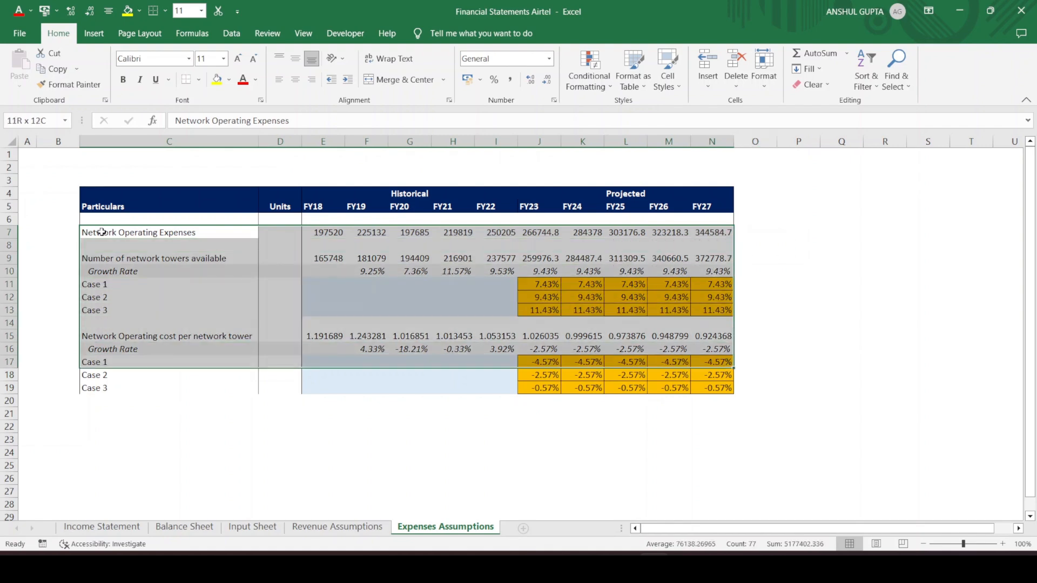
pyautogui.hotkey('ctrl', 'c')
pyautogui.press('Down')
pyautogui.press('Down')
pyautogui.press('Down')
pyautogui.press('Down')
pyautogui.press('Down')
pyautogui.press('Down')
pyautogui.press('Down')
pyautogui.press('Down')
pyautogui.press('Down')
pyautogui.press('Down')
pyautogui.press('Down')
pyautogui.press('Down')
pyautogui.press('Down')
pyautogui.press('Down')
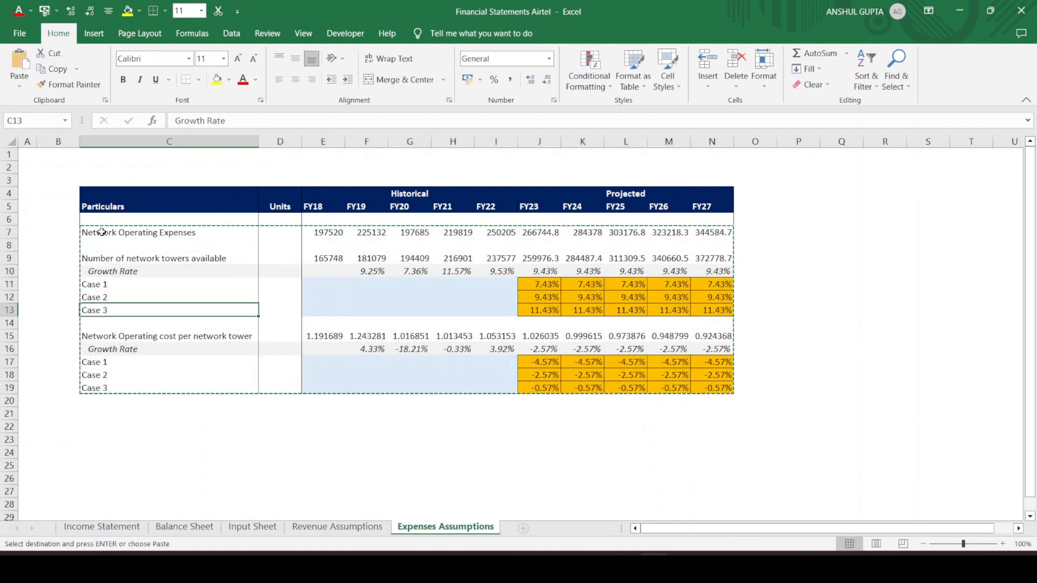
pyautogui.press('Down')
pyautogui.hotkey('ctrl', 'v')
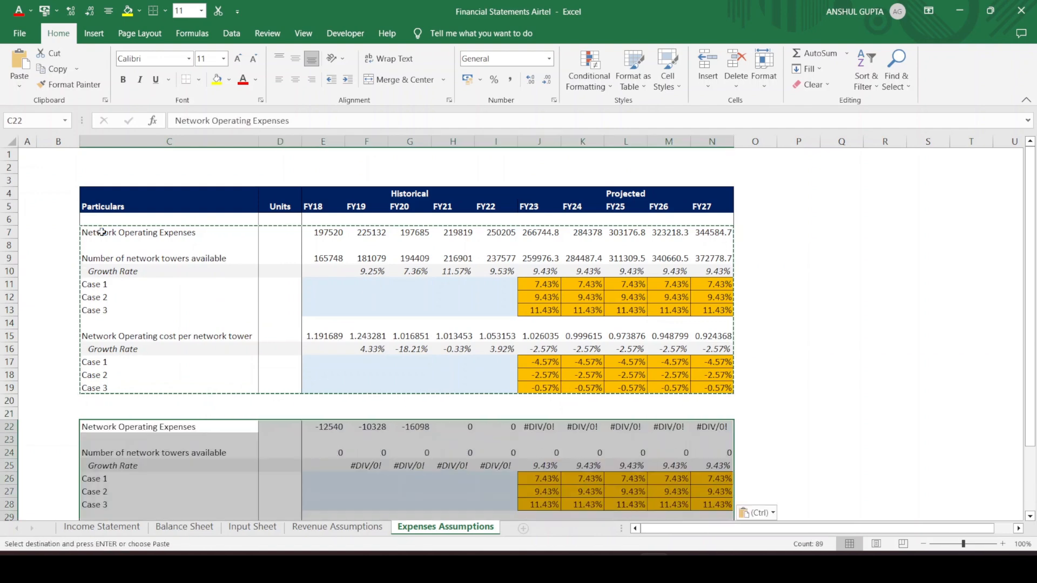
pyautogui.press('Down')
pyautogui.press('Right')
pyautogui.press('Right')
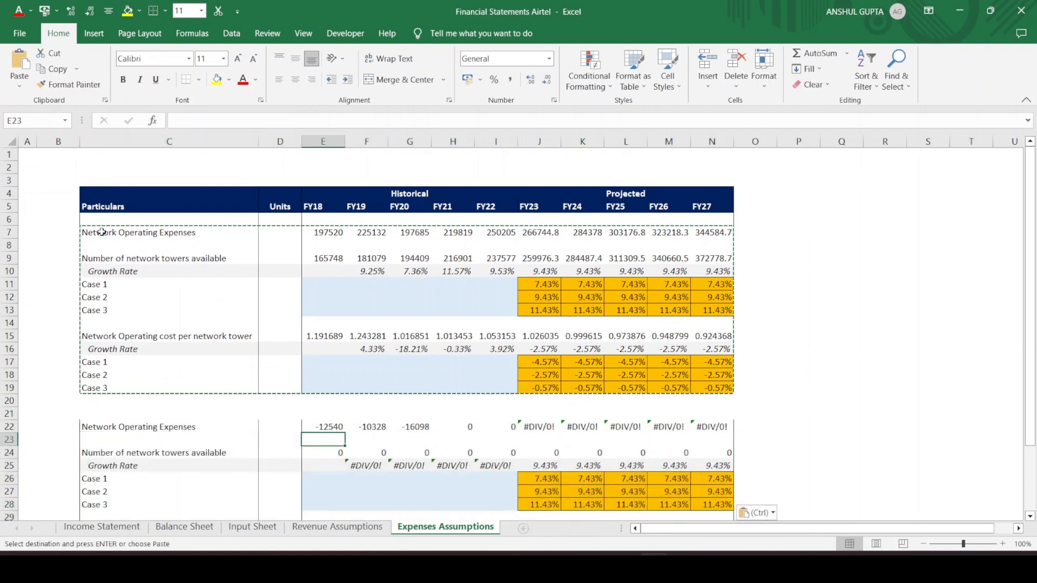
# Clear the copied network operating expense values in E22:N22 of the pasted block
pyautogui.press('Up')
pyautogui.hotkey('shift', 'Right')
pyautogui.hotkey('shift', 'Right')
pyautogui.hotkey('shift', 'Right')
pyautogui.hotkey('shift', 'Right')
pyautogui.hotkey('shift', 'Right')
pyautogui.hotkey('shift', 'Right')
pyautogui.hotkey('shift', 'Right')
pyautogui.hotkey('shift', 'Right')
pyautogui.hotkey('shift', 'Right')
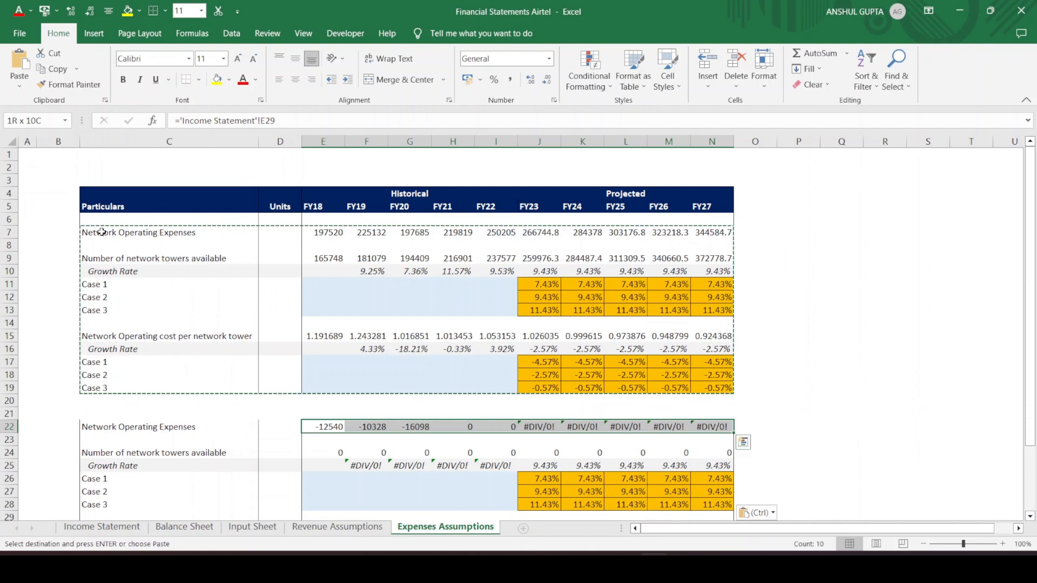
pyautogui.press('Delete')
# Clear the copied network tower values in E24:N24 of the pasted block
pyautogui.press('Down')
pyautogui.press('Down')
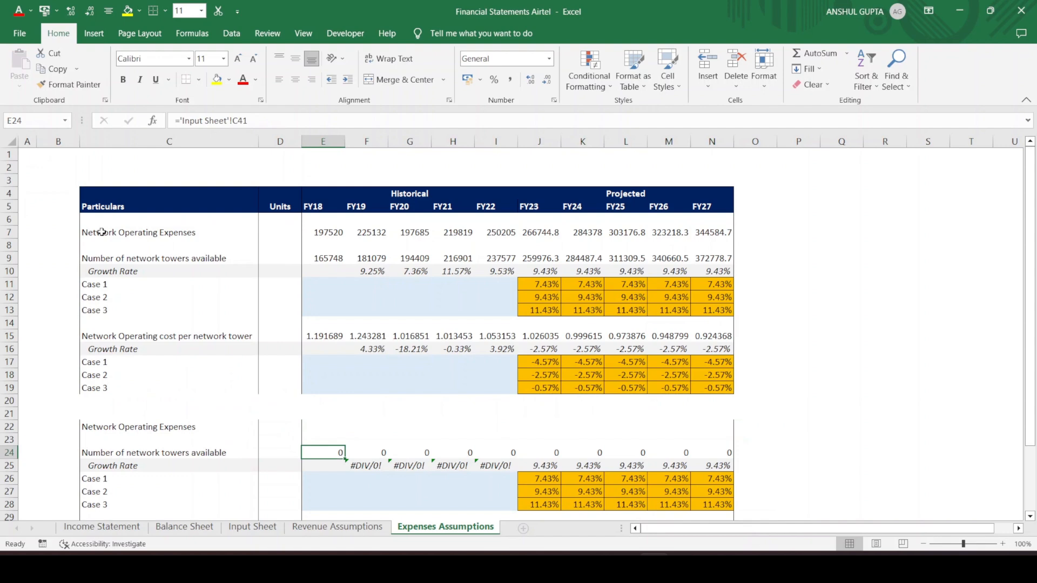
pyautogui.hotkey('shift', 'Right')
pyautogui.hotkey('shift', 'Right')
pyautogui.hotkey('shift', 'Right')
pyautogui.hotkey('shift', 'Right')
pyautogui.hotkey('shift', 'Right')
pyautogui.hotkey('shift', 'Right')
pyautogui.hotkey('shift', 'Right')
pyautogui.hotkey('shift', 'Right')
pyautogui.hotkey('shift', 'Right')
pyautogui.hotkey('shift', 'Right')
pyautogui.hotkey('shift', 'Right')
pyautogui.hotkey('shift', 'Right')
pyautogui.hotkey('shift', 'Left')
pyautogui.hotkey('shift', 'Left')
pyautogui.hotkey('shift', 'Left')
pyautogui.hotkey('shift', 'Left')
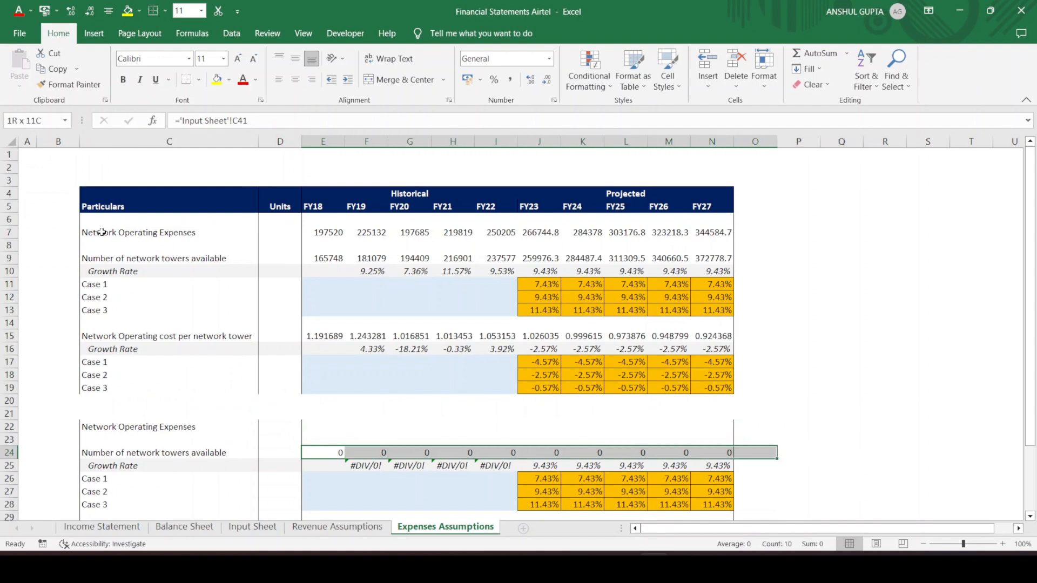
pyautogui.hotkey('shift', 'Right')
pyautogui.hotkey('ctrl', 'c')
pyautogui.press('Delete')
pyautogui.scroll(-4, 448, 319)
pyautogui.click(426, 323)
pyautogui.click(423, 417)
pyautogui.click(308, 364)
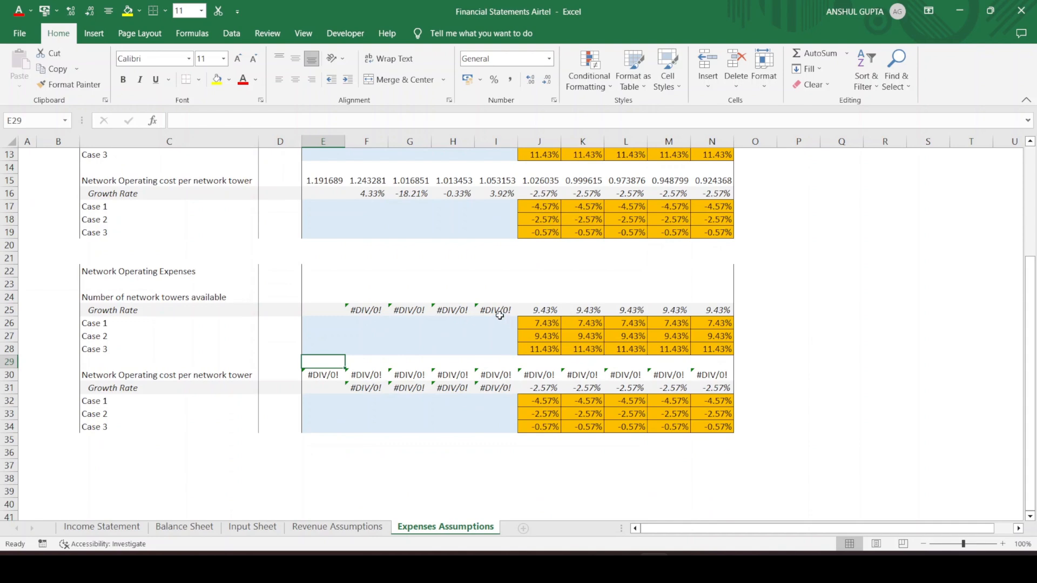
# Check the next expense on the Income Statement sheet and rename the pasted block's heading in C22 to "Access Charges"
pyautogui.click(136, 526)
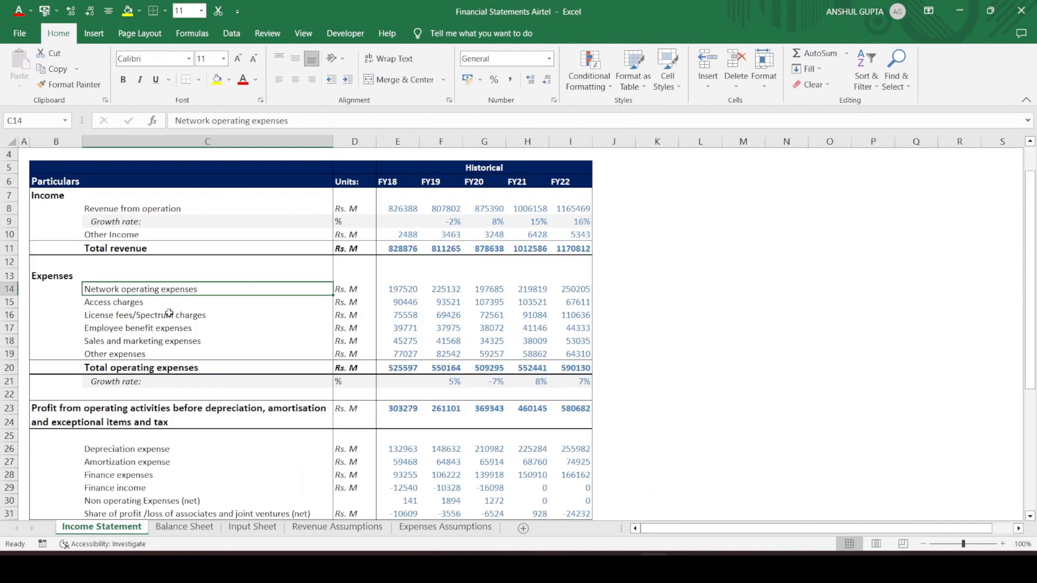
pyautogui.click(448, 526)
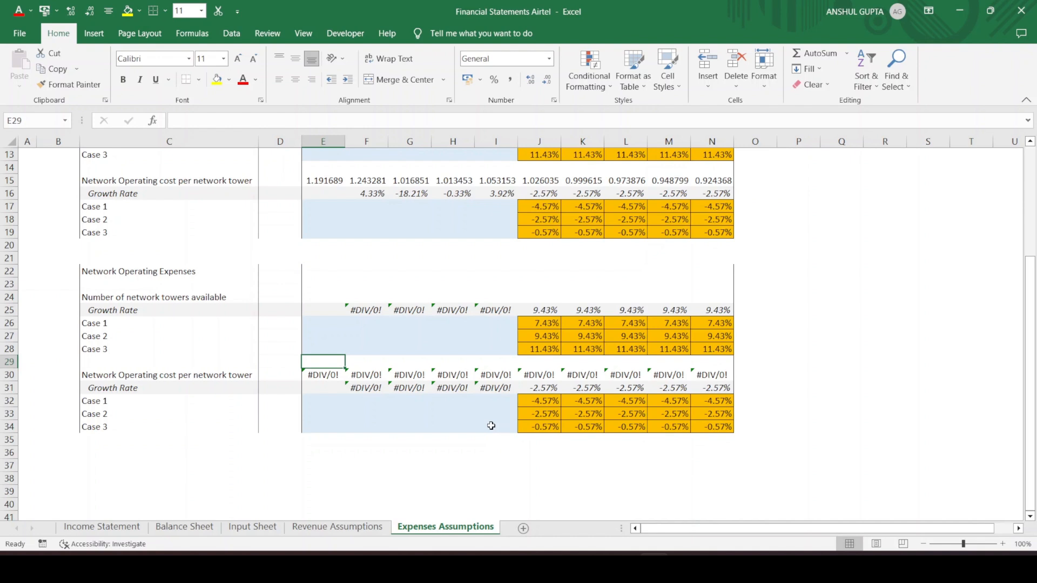
pyautogui.click(185, 269)
pyautogui.write('C')
pyautogui.write('=Acc')
pyautogui.press('BackSpace')
pyautogui.press('BackSpace')
pyautogui.press('BackSpace')
pyautogui.press('BackSpace')
pyautogui.press('BackSpace')
pyautogui.write('Access Charges')
pyautogui.press('Return')
pyautogui.press('Return')
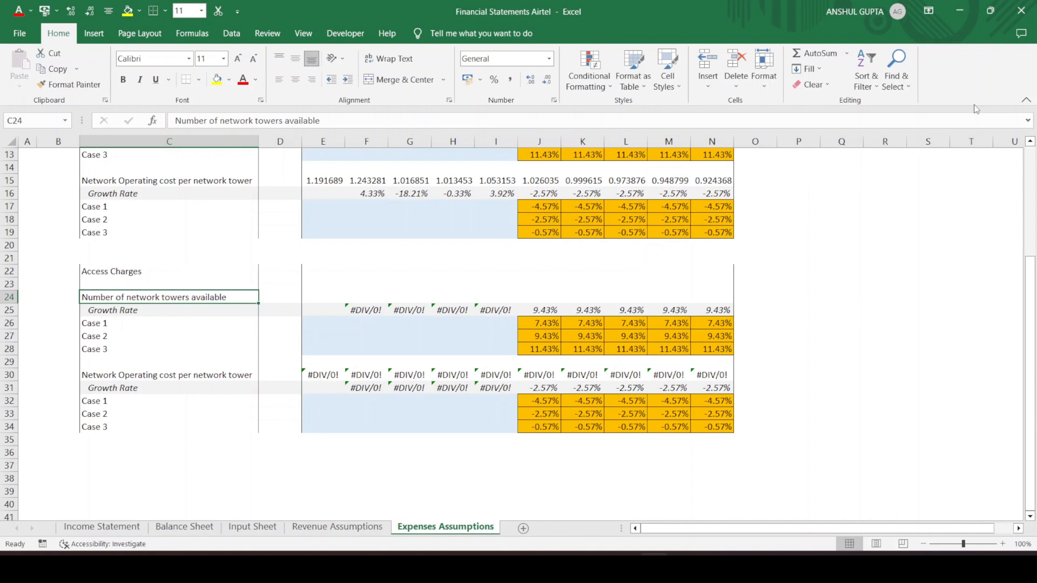
# Relabel the driver row in C24 as "Minutes on the network"
pyautogui.write('Minu')
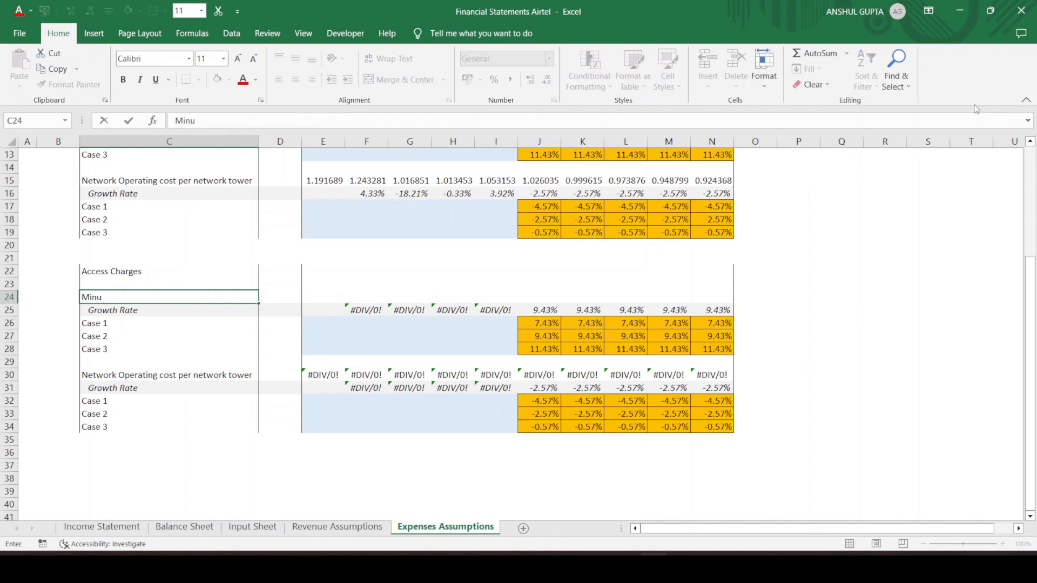
pyautogui.write('tes on the ne')
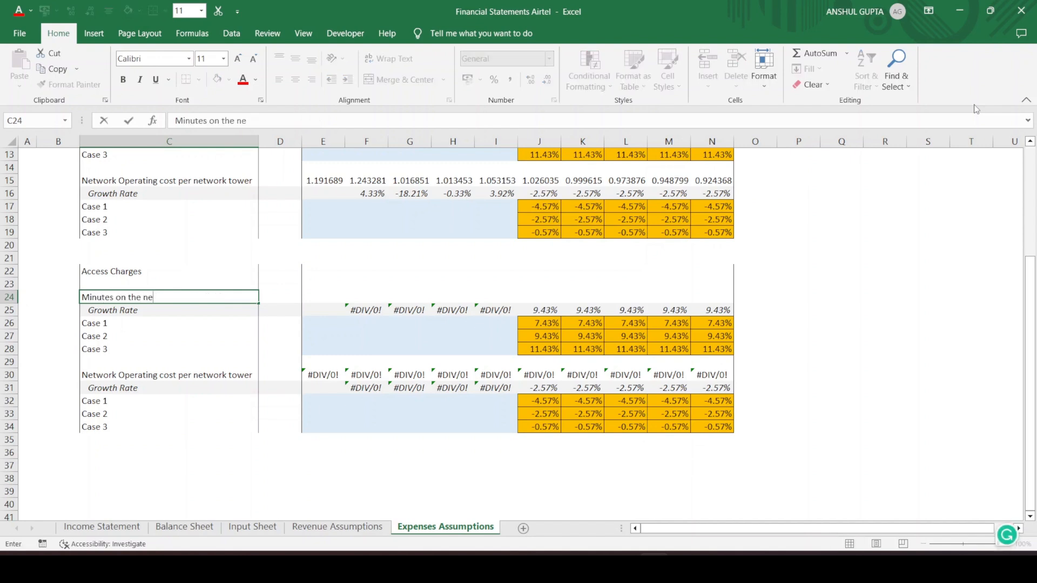
pyautogui.write('twork')
pyautogui.press('Return')
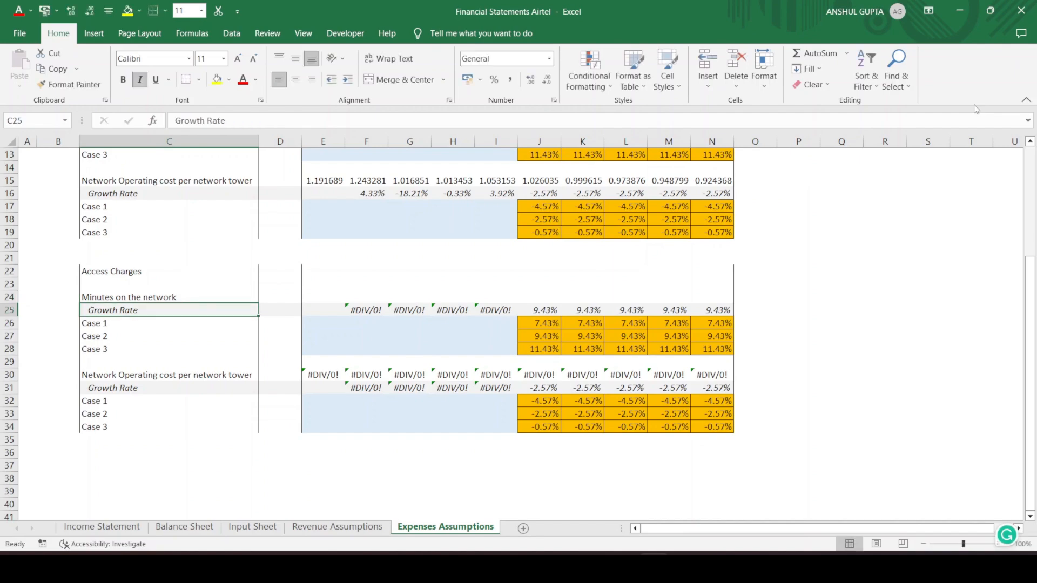
# Switch to the 2021-2022.pdf annual report in Chrome and search for "minutes" to find the network minutes figure
pyautogui.hotkey('alt', 'Tab')
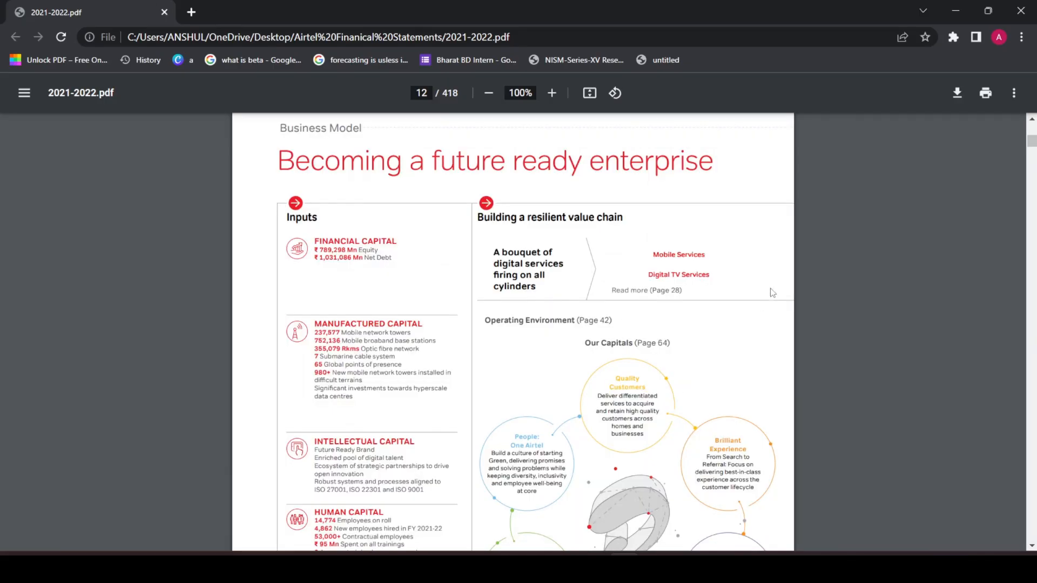
pyautogui.hotkey('ctrl', 'f')
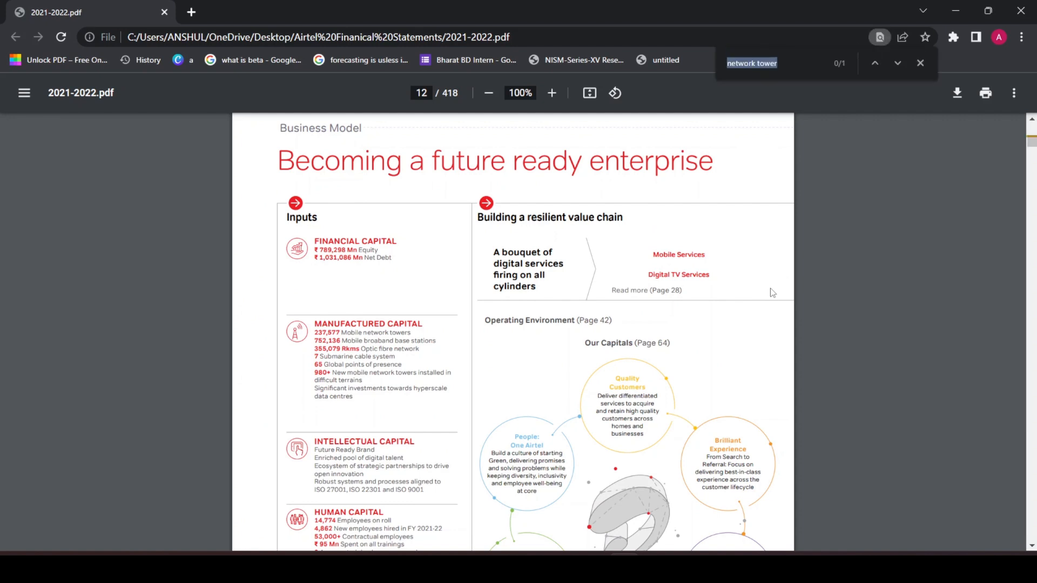
pyautogui.write('minutes')
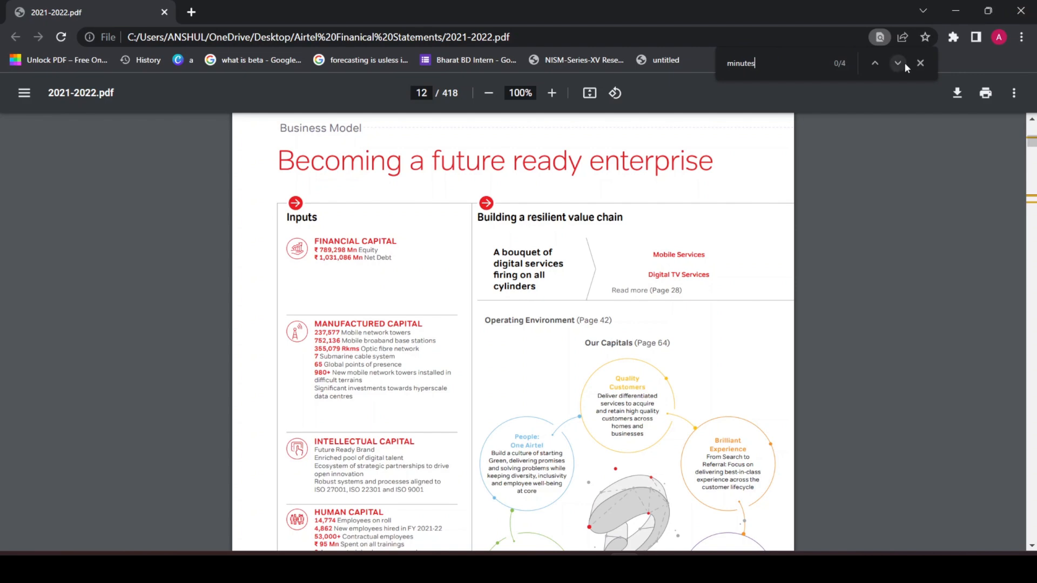
pyautogui.click(903, 63)
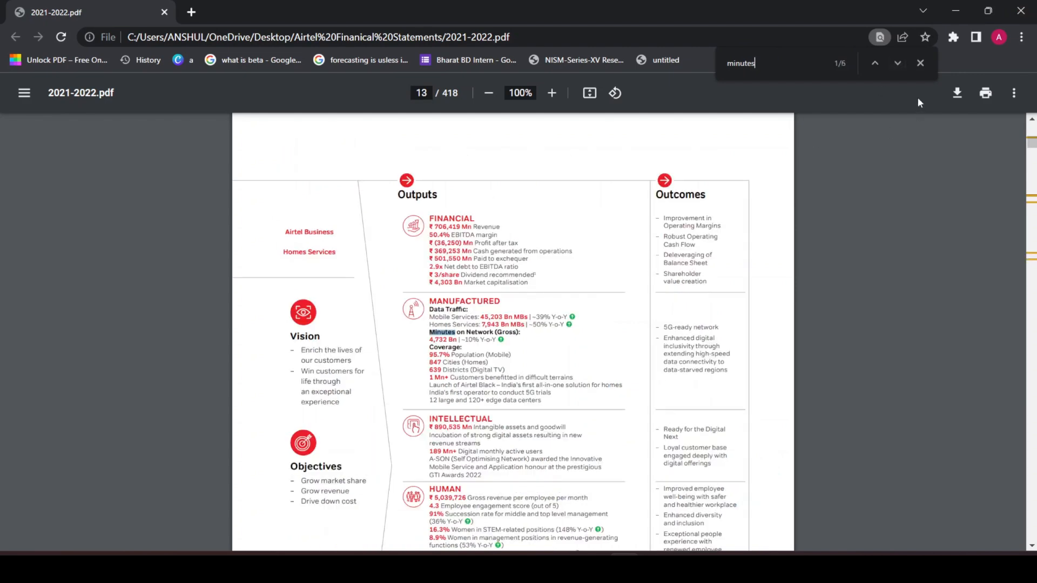
pyautogui.click(920, 63)
pyautogui.moveTo(430, 332); pyautogui.dragTo(513, 336)
pyautogui.click(458, 341)
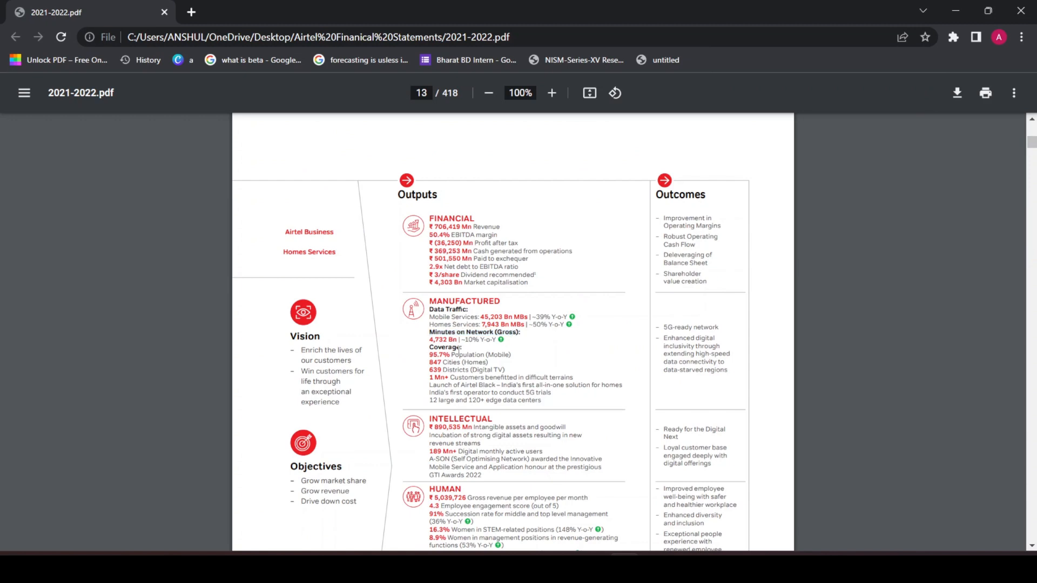
pyautogui.click(654, 567)
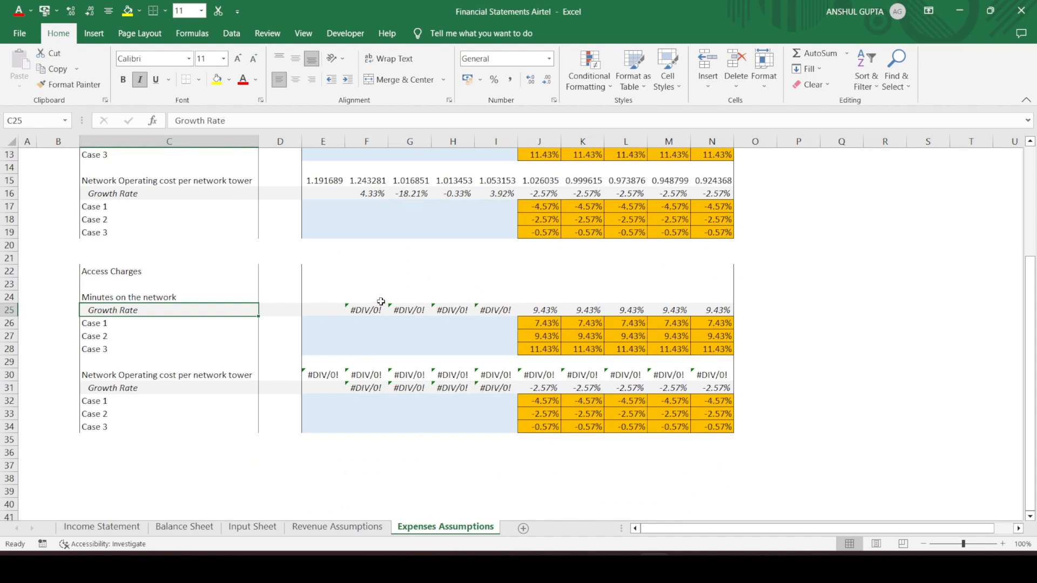
# Review the report's Manufactured section again and check the minutes on the network row of the Input Sheet in Excel
pyautogui.click(501, 296)
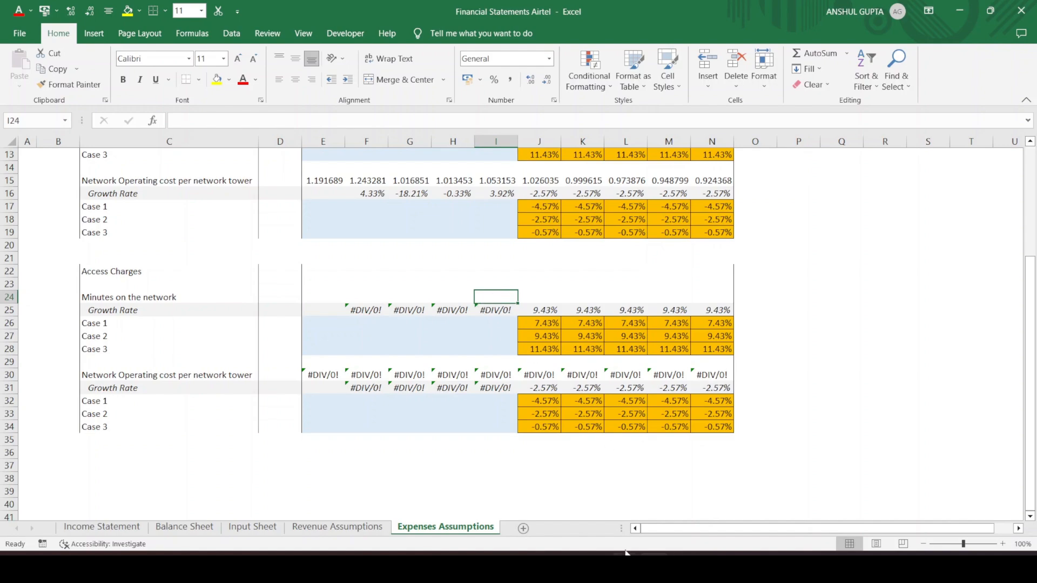
pyautogui.hotkey('alt', 'Tab')
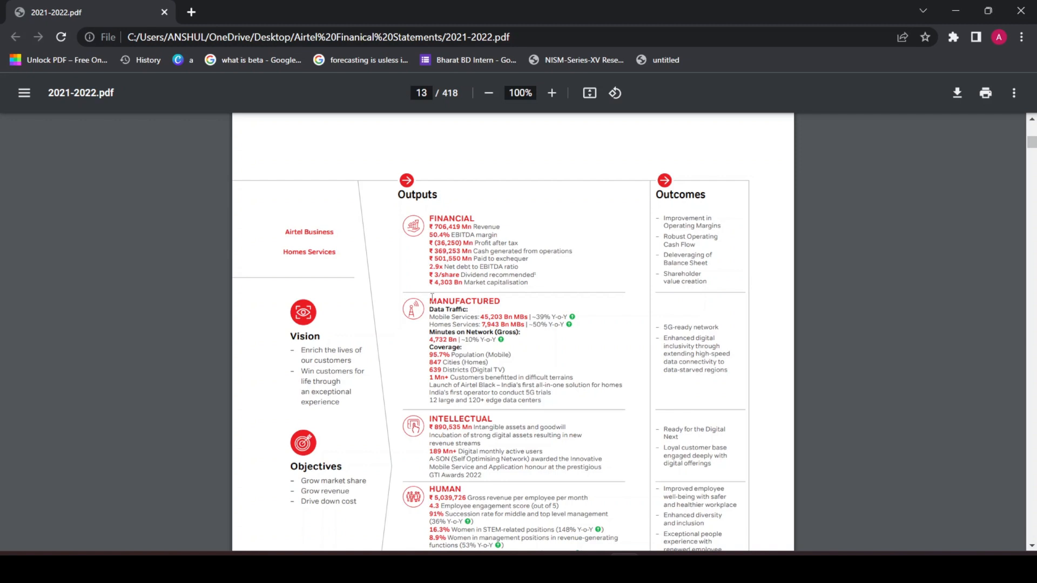
pyautogui.moveTo(430, 300); pyautogui.dragTo(502, 304)
pyautogui.click(481, 313)
pyautogui.hotkey('alt', 'Tab')
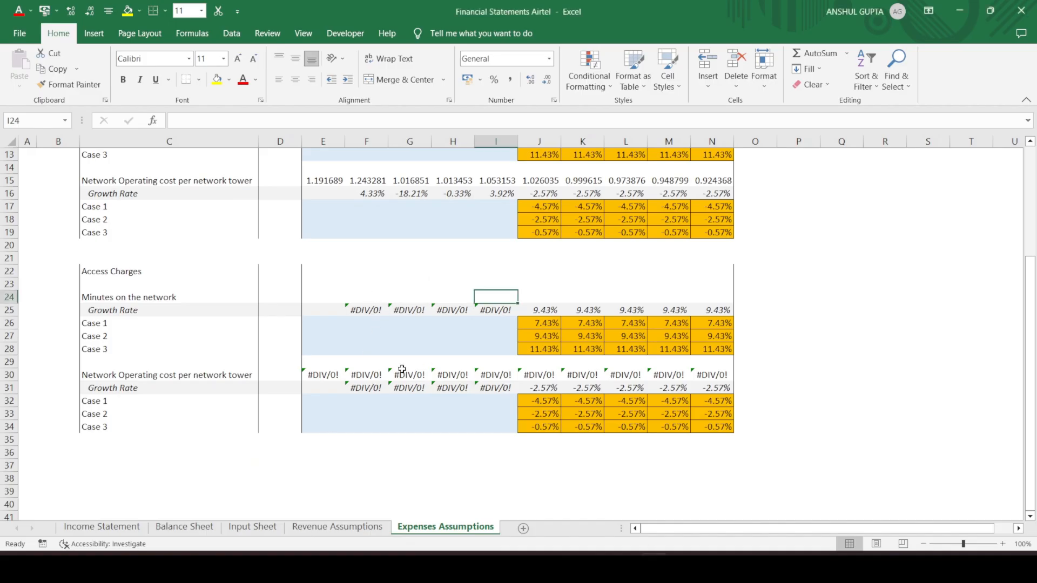
pyautogui.click(253, 527)
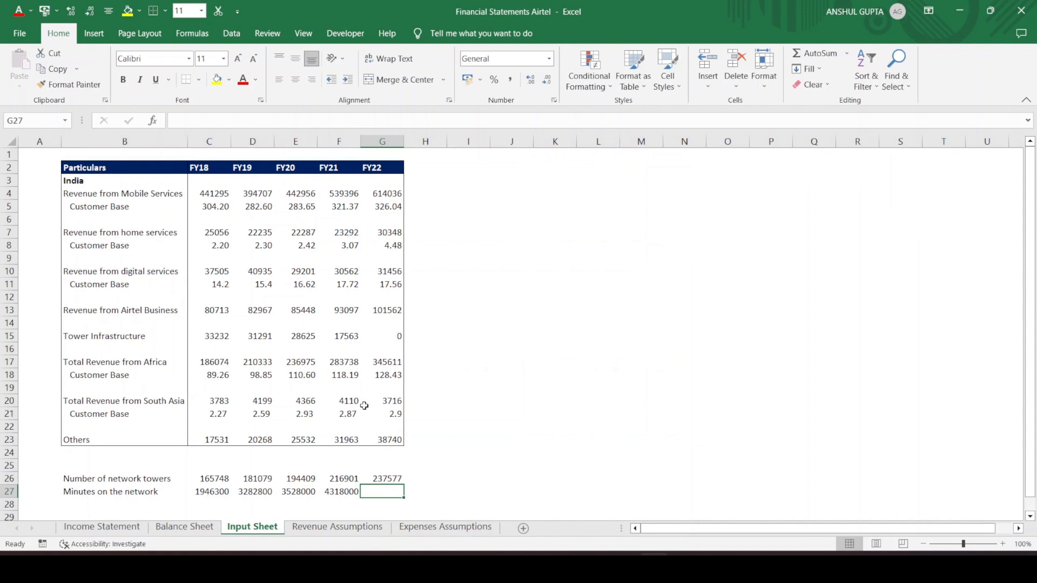
pyautogui.click(437, 527)
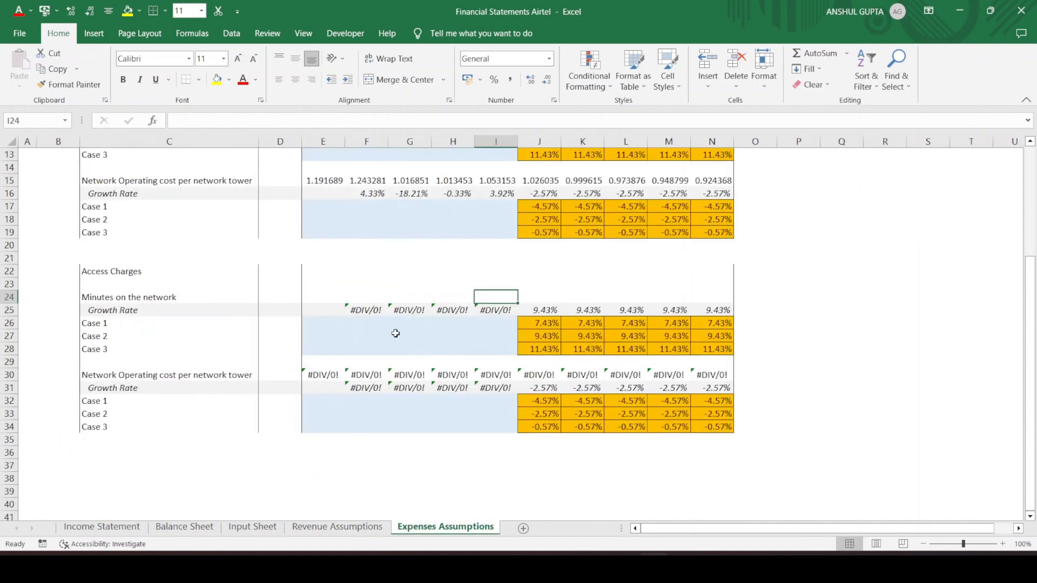
# Link the FY18 minutes on the network in E24 to cell C27 of the Input Sheet
pyautogui.click(329, 297)
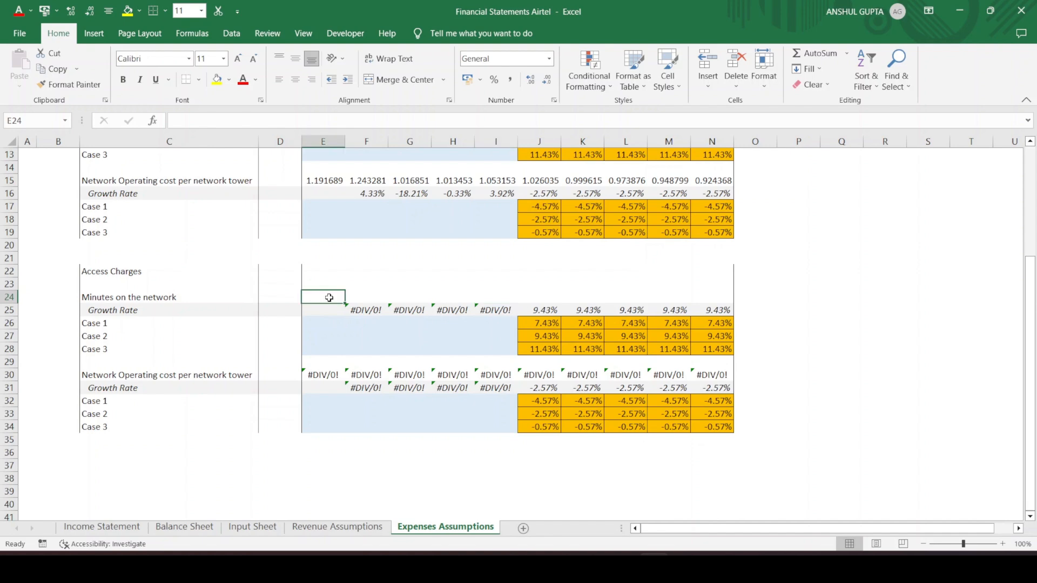
pyautogui.write('=')
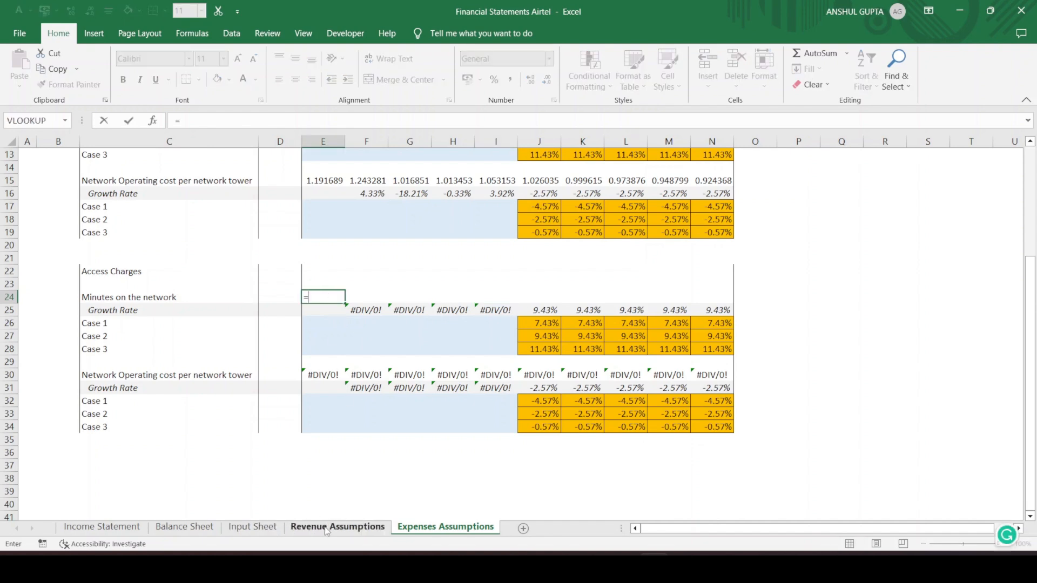
pyautogui.click(251, 528)
pyautogui.click(219, 492)
pyautogui.hotkey('ctrl', 'Return')
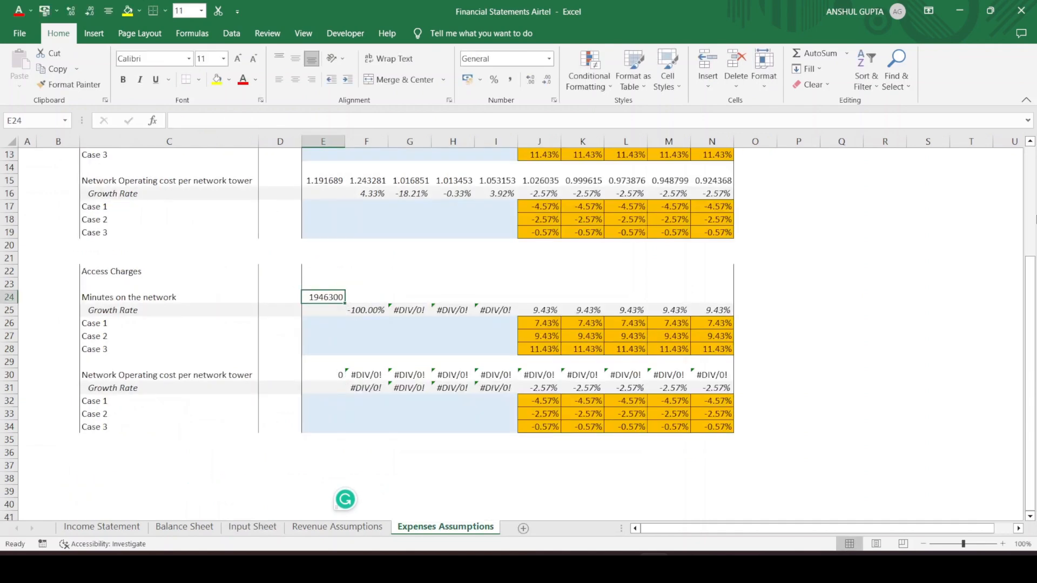
# Copy the minutes on the network formula from E24 across the historical years through I24
pyautogui.hotkey('ctrl', 'c')
pyautogui.hotkey('shift', 'Right')
pyautogui.hotkey('shift', 'Right')
pyautogui.hotkey('shift', 'Right')
pyautogui.hotkey('shift', 'Right')
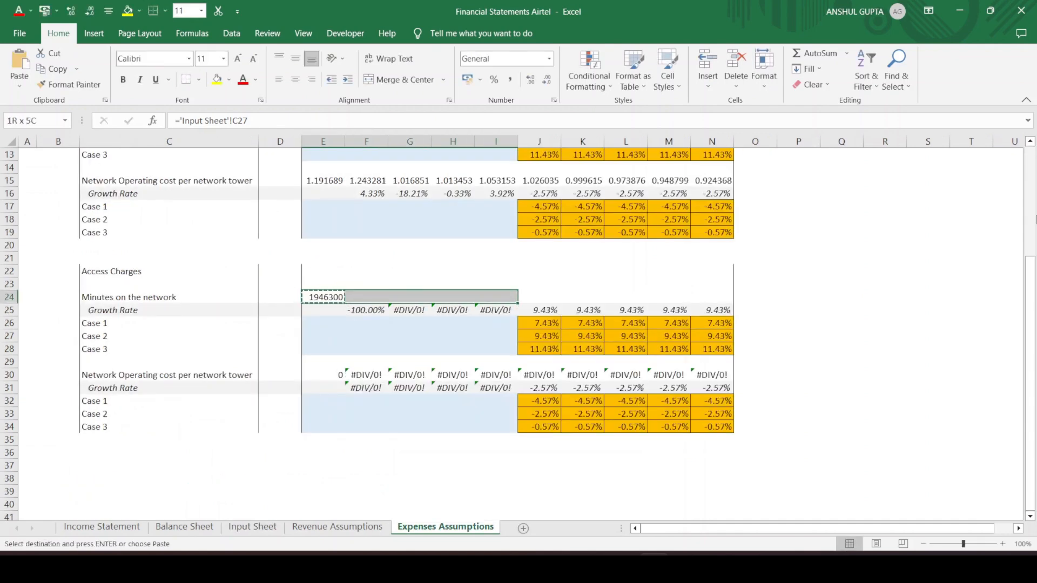
pyautogui.hotkey('ctrl', 'v')
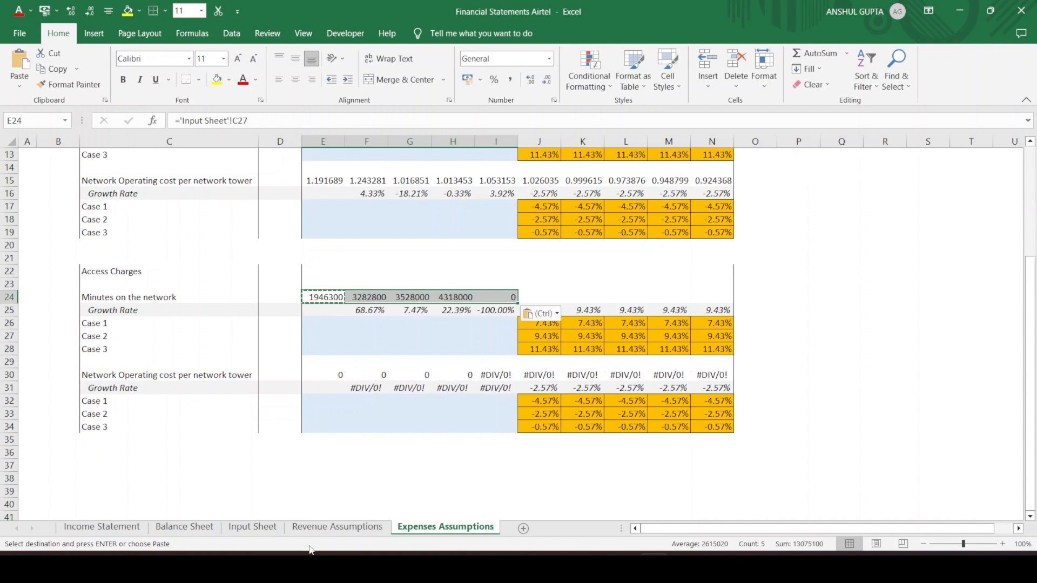
# Enter 4732000 as the FY22 minutes on the network in G27 of the Input Sheet and return to Expenses Assumptions
pyautogui.click(252, 526)
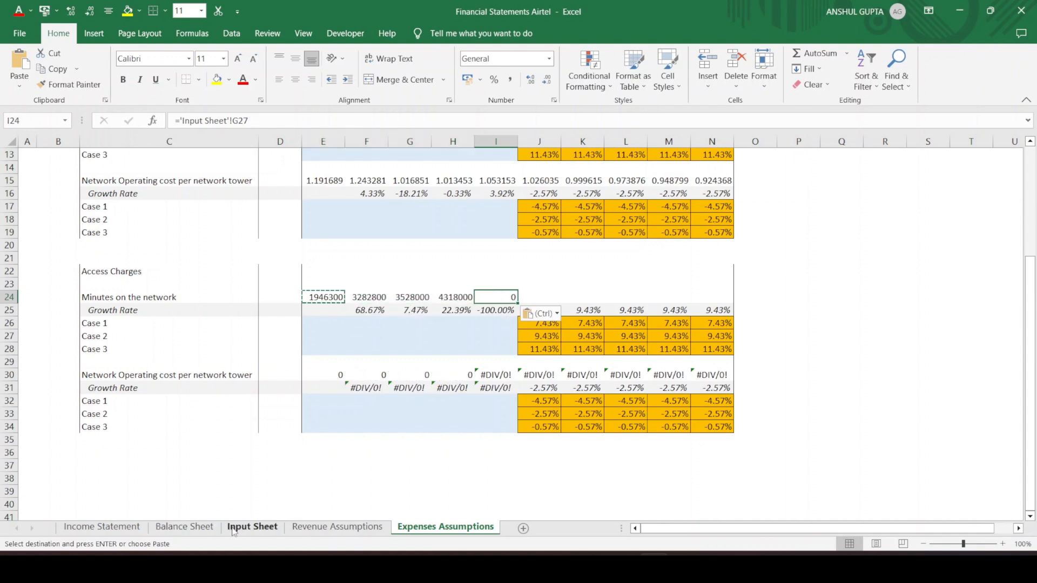
pyautogui.click(501, 465)
pyautogui.click(383, 490)
pyautogui.write('4732000')
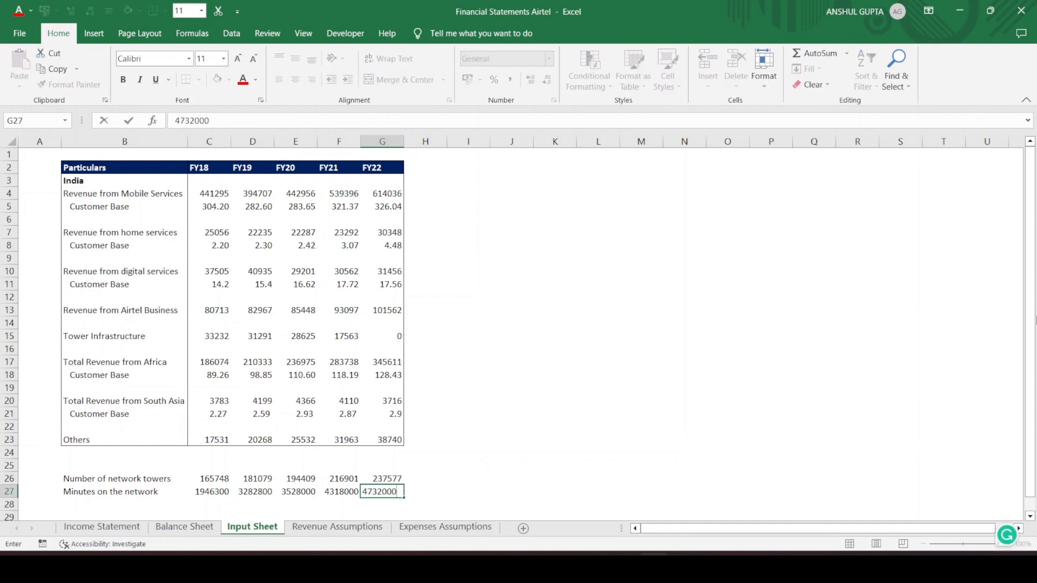
pyautogui.press('Return')
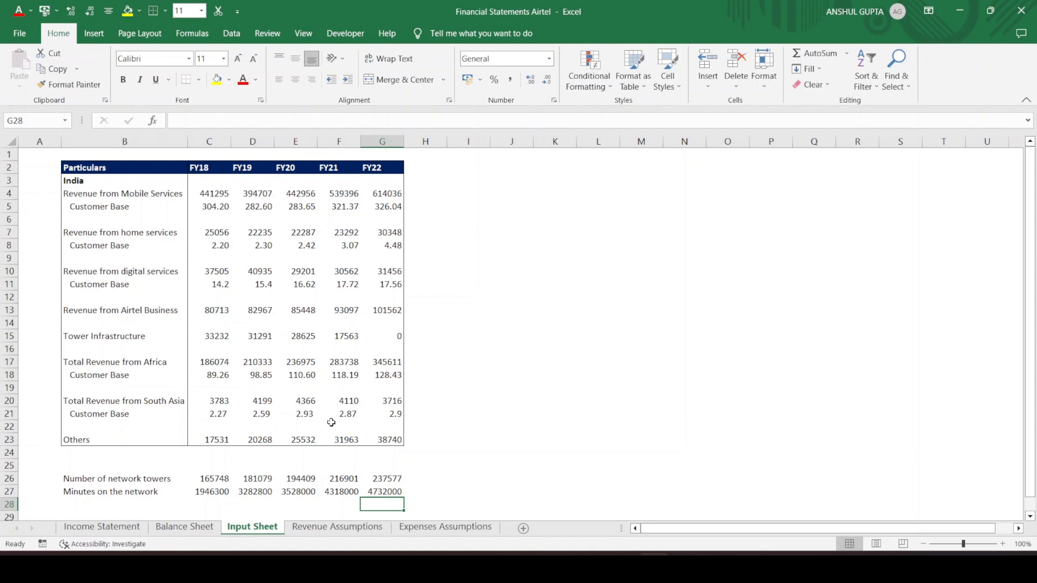
pyautogui.click(445, 527)
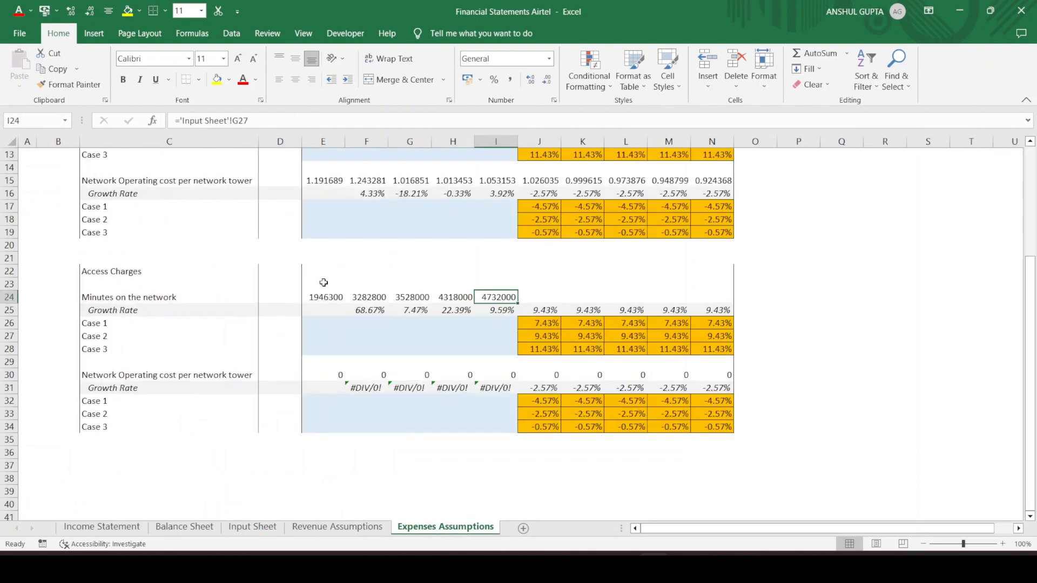
# Link the FY18 access charges in E22 to cell E15 of the Income Statement
pyautogui.click(327, 271)
pyautogui.write('=')
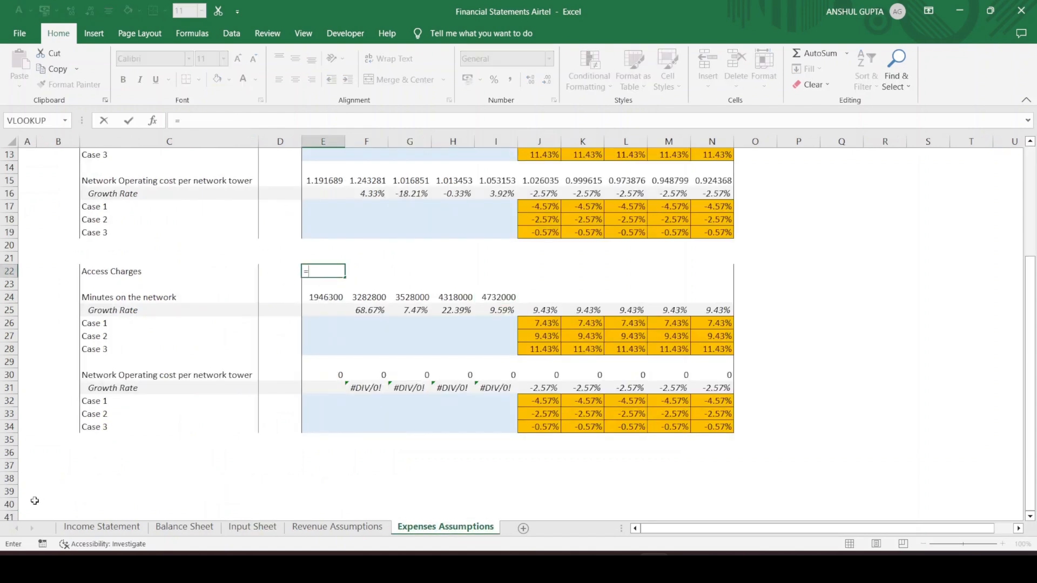
pyautogui.click(96, 525)
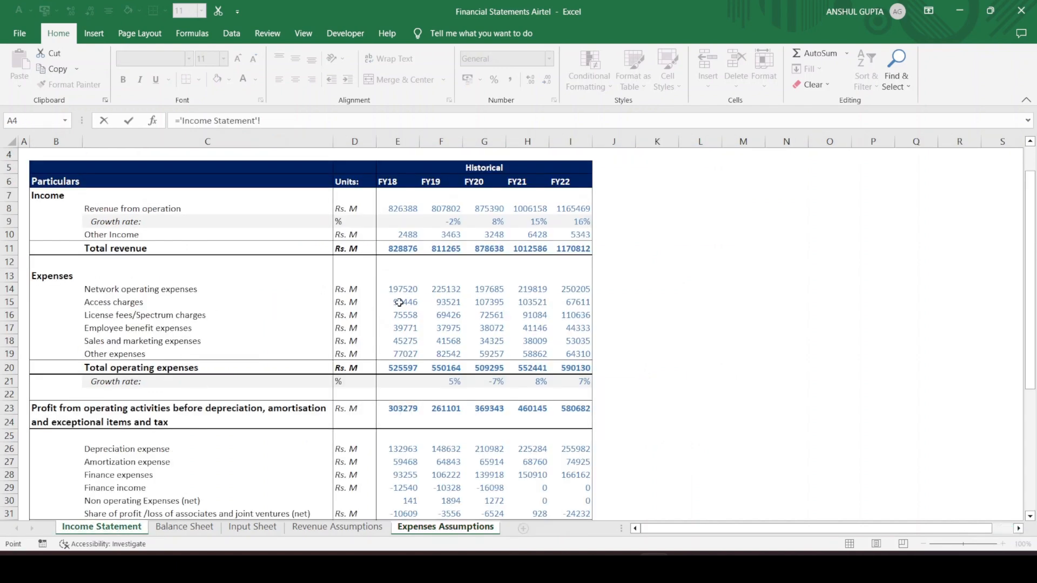
pyautogui.click(403, 300)
pyautogui.press('Return')
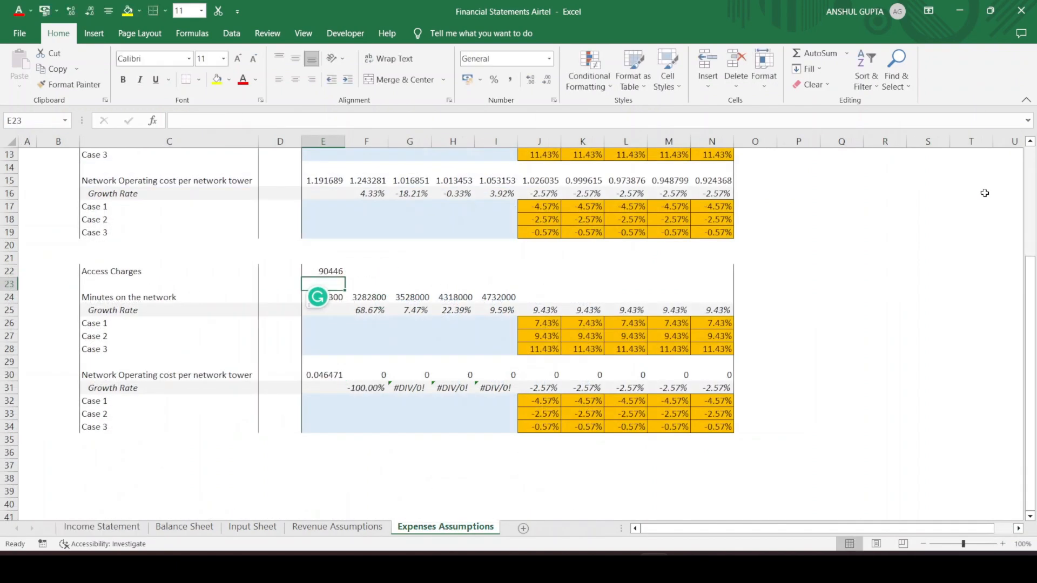
# Copy the access charges link from E22 and paste only its formula across the historical years through I22
pyautogui.hotkey('ctrl', 'c')
pyautogui.hotkey('shift', 'Right')
pyautogui.hotkey('shift', 'Right')
pyautogui.hotkey('shift', 'Right')
pyautogui.hotkey('shift', 'Right')
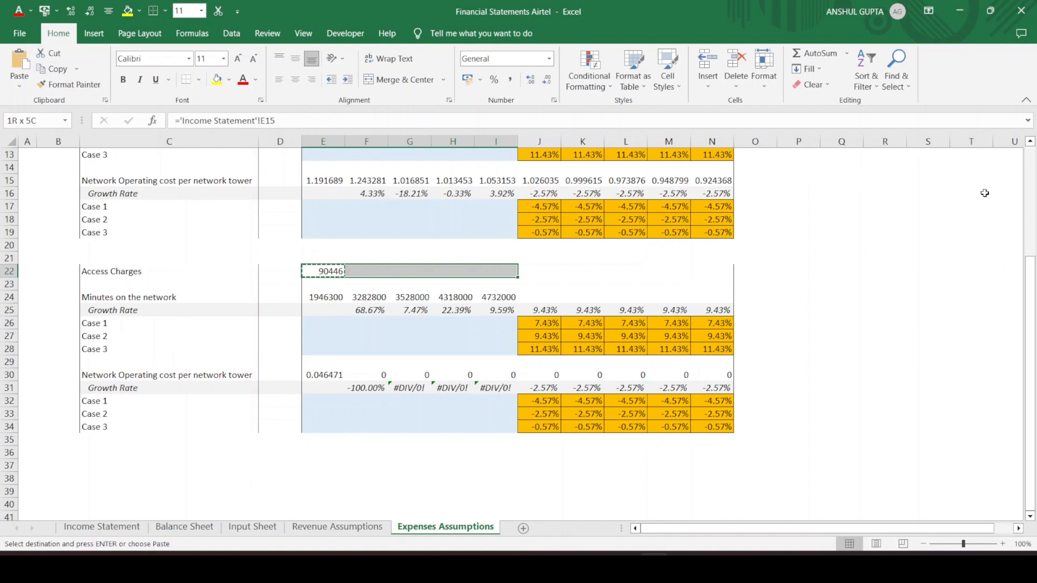
pyautogui.hotkey('ctrl', 'alt', 'v')
pyautogui.press('Return')
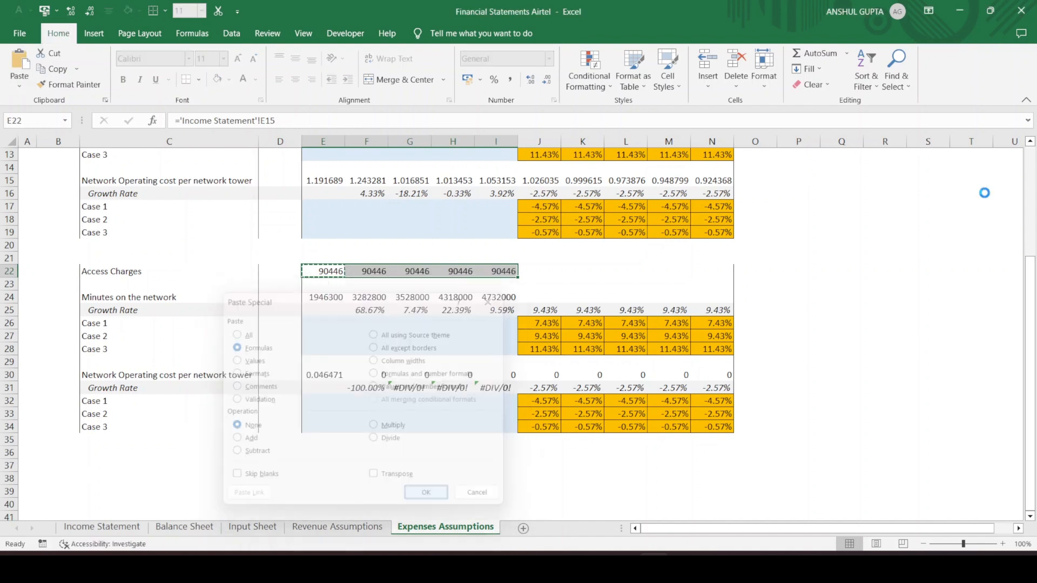
# Rename the copied network operating cost label in C30 as "Effective Access Charges Per minute"
pyautogui.click(854, 279)
pyautogui.press('Escape')
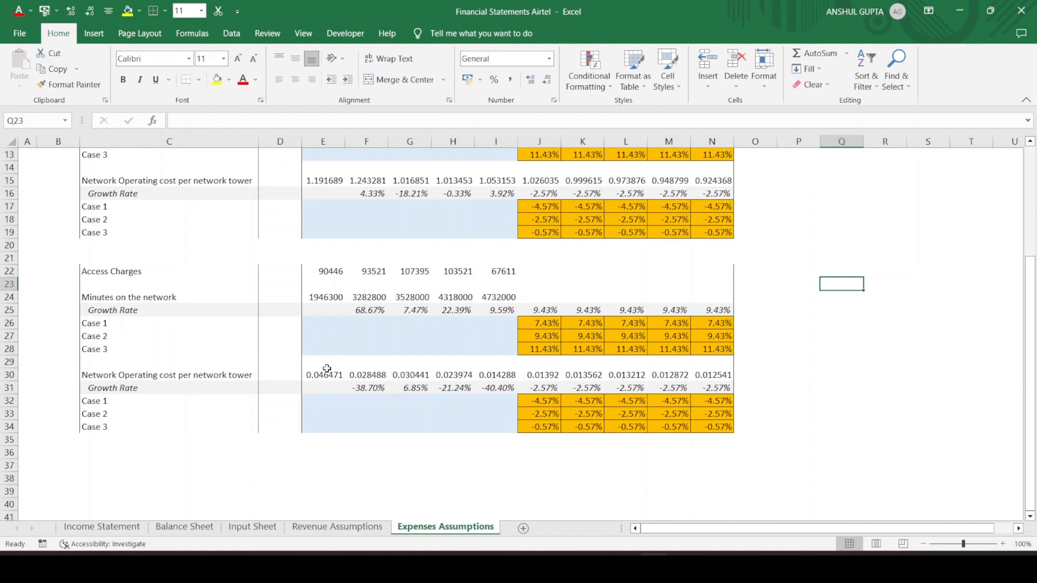
pyautogui.click(165, 375)
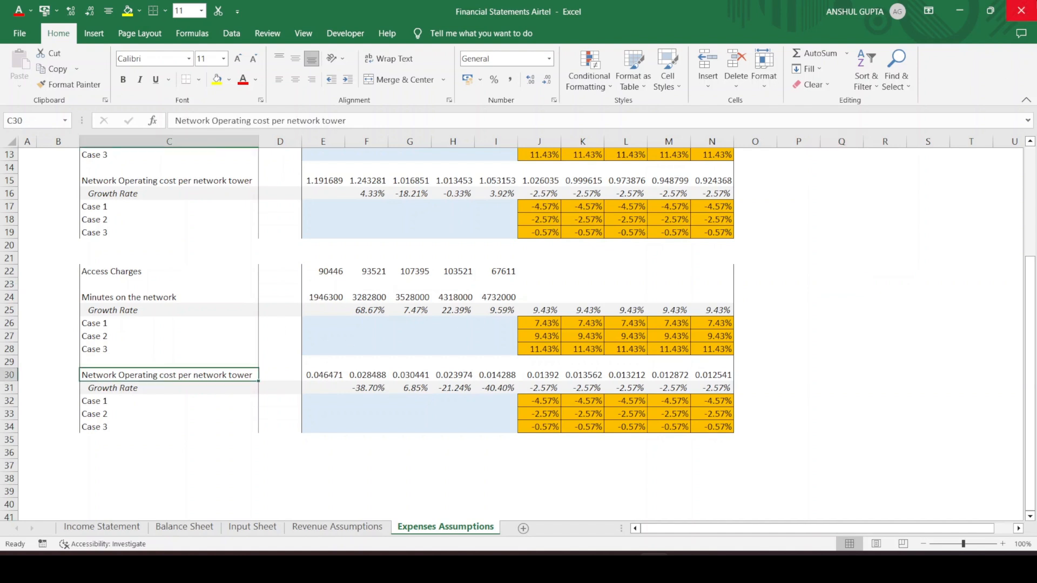
pyautogui.write('Effective Acce')
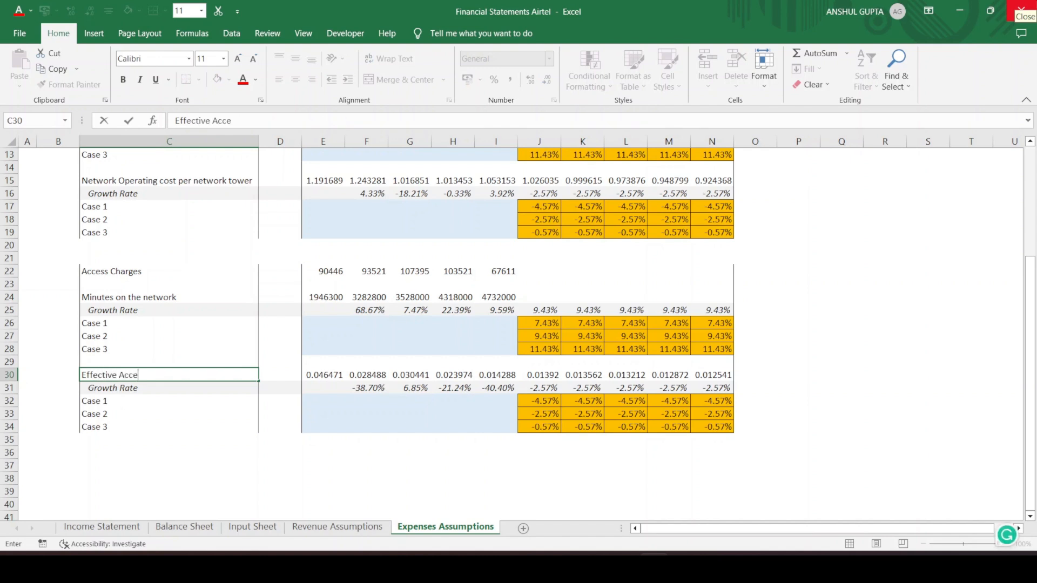
pyautogui.write('ss Charges')
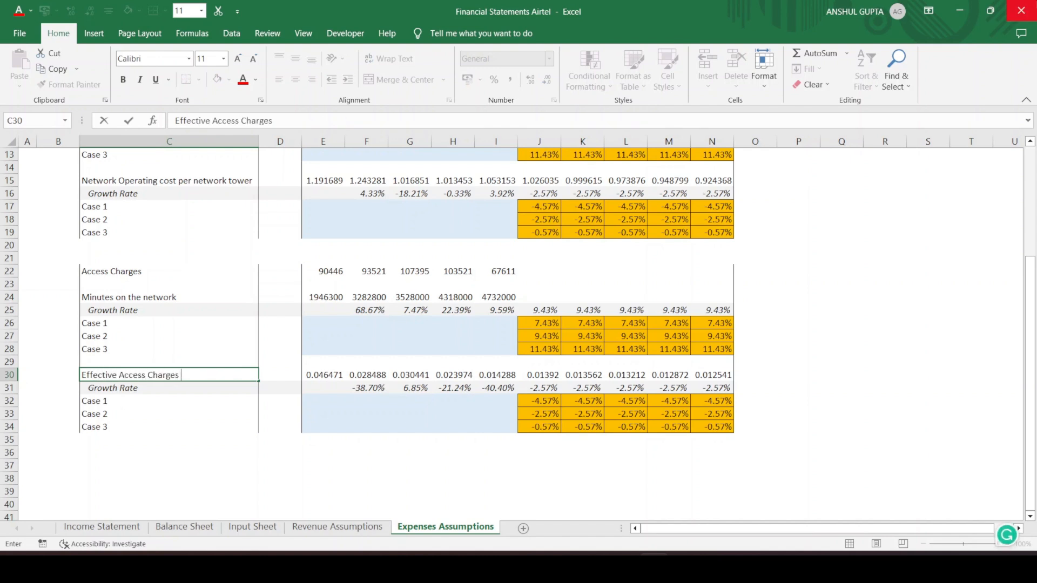
pyautogui.write(' O=')
pyautogui.write('Per min')
pyautogui.write('ute')
pyautogui.press('Return')
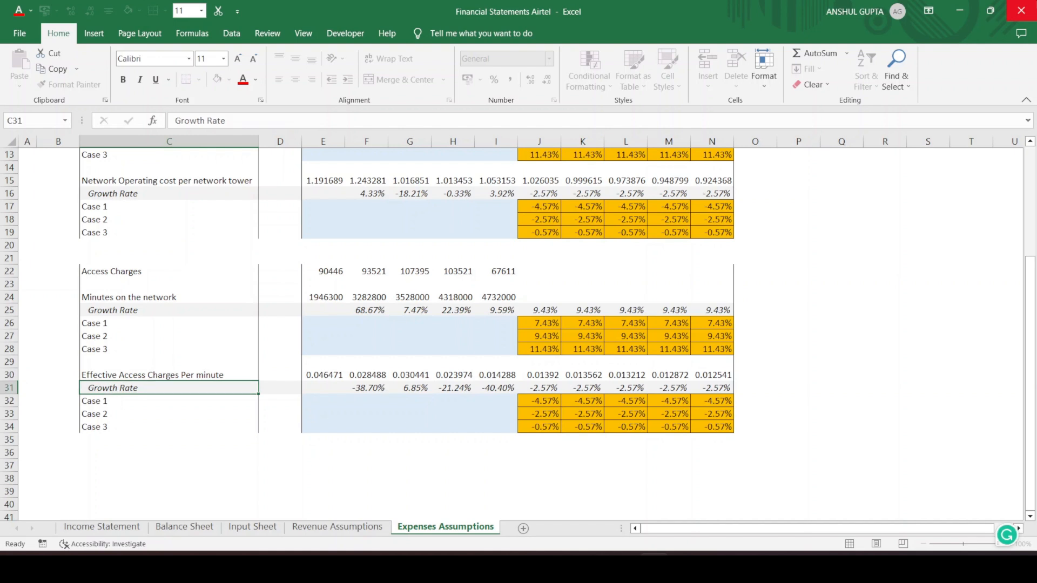
# Calculate the FY18 effective access charges per minute in E30 by dividing access charges by minutes on the network, =E22/E24
pyautogui.press('Right')
pyautogui.press('Right')
pyautogui.press('Up')
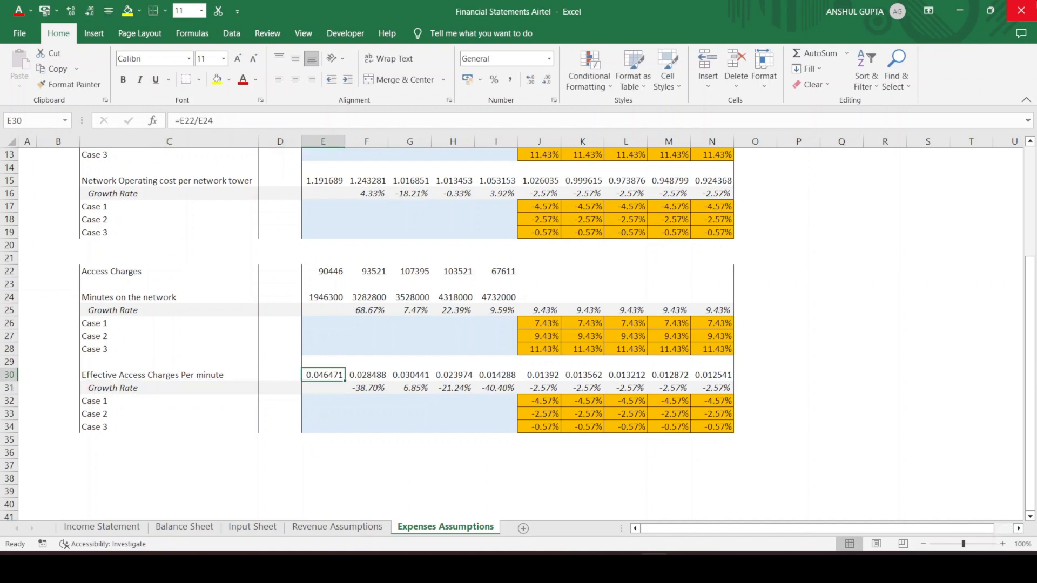
pyautogui.write('=')
pyautogui.press('Up')
pyautogui.press('Up')
pyautogui.press('Up')
pyautogui.press('Up')
pyautogui.press('Up')
pyautogui.press('Up')
pyautogui.press('Up')
pyautogui.press('Up')
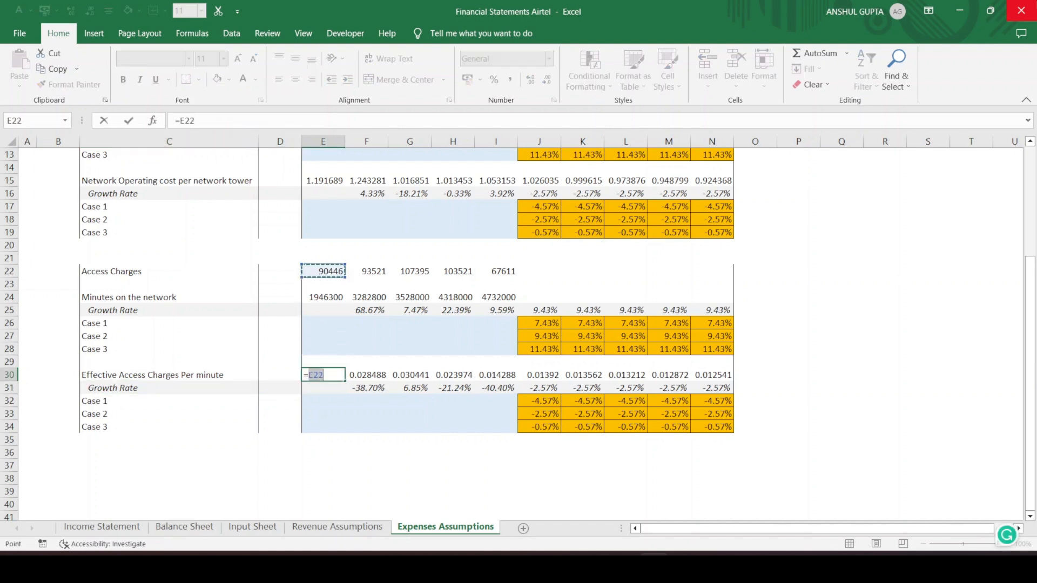
pyautogui.write('/')
pyautogui.press('Up')
pyautogui.press('Up')
pyautogui.press('Up')
pyautogui.press('Up')
pyautogui.press('Up')
pyautogui.press('Up')
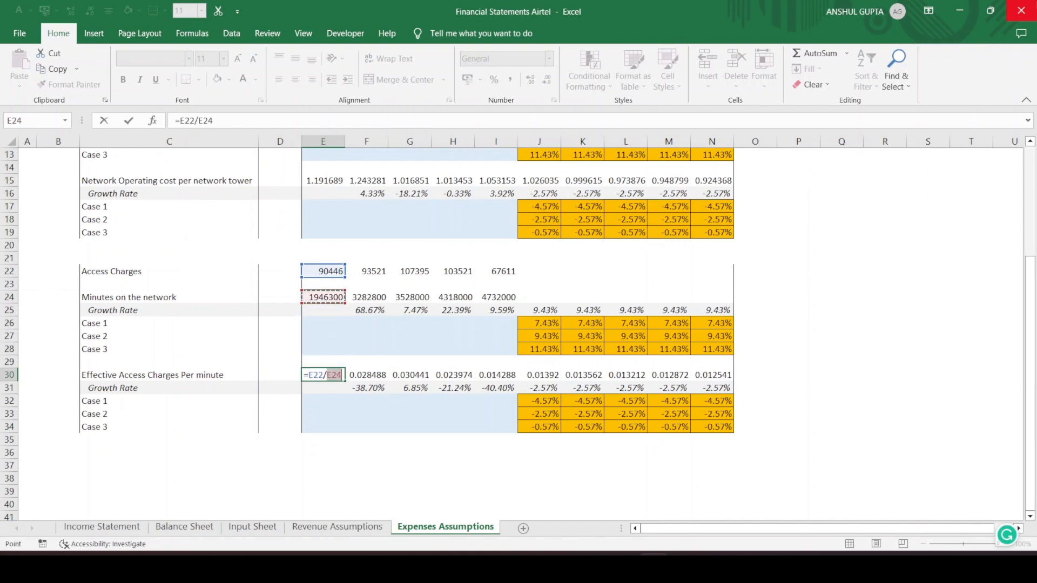
pyautogui.press('Return')
# Copy the per-minute access charge formula from E30 across the historical years through I30 and check the references in I30
pyautogui.press('Up')
pyautogui.hotkey('ctrl', 'c')
pyautogui.hotkey('shift', 'Right')
pyautogui.hotkey('shift', 'Right')
pyautogui.hotkey('shift', 'Right')
pyautogui.hotkey('shift', 'Right')
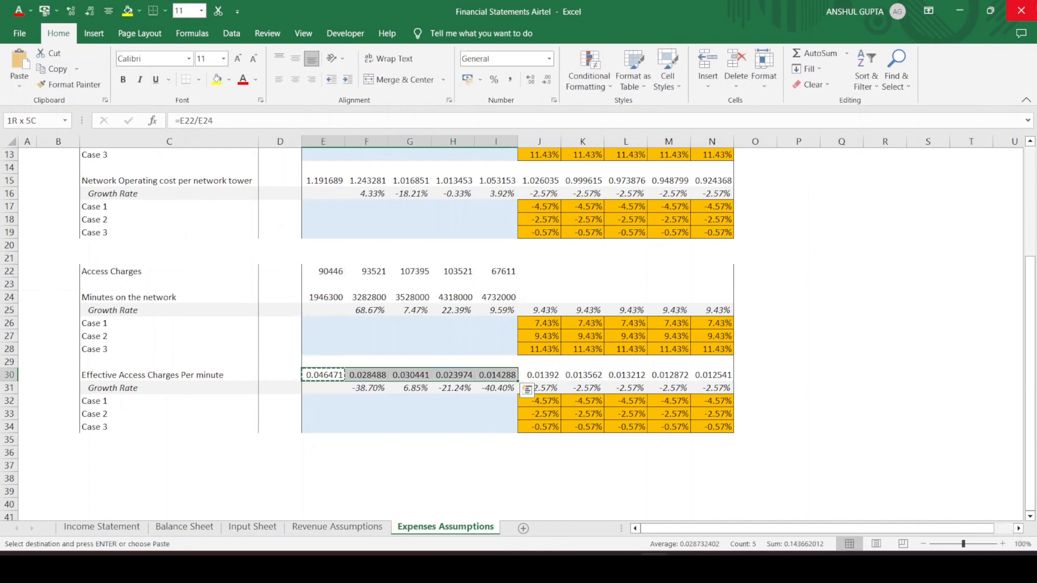
pyautogui.hotkey('ctrl', 'v')
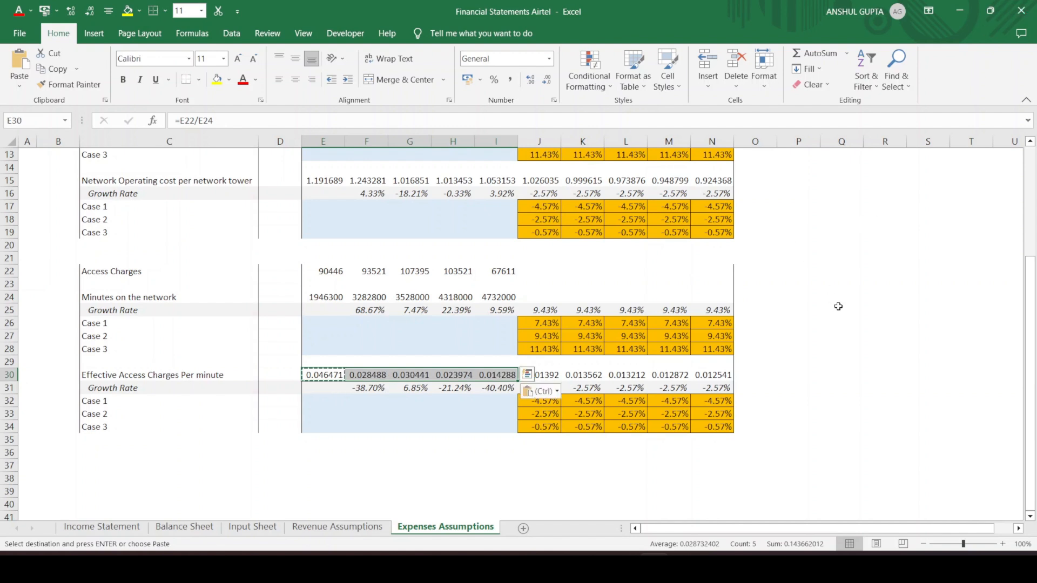
pyautogui.press('Right')
pyautogui.press('Right')
pyautogui.press('Right')
pyautogui.press('Right')
pyautogui.press('F2')
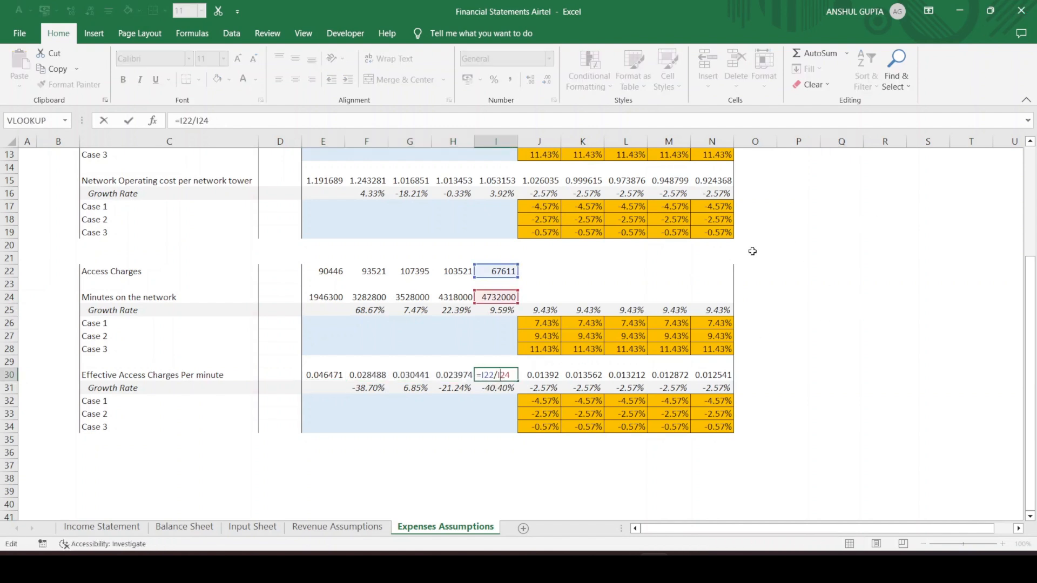
pyautogui.press('Return')
pyautogui.click(880, 299)
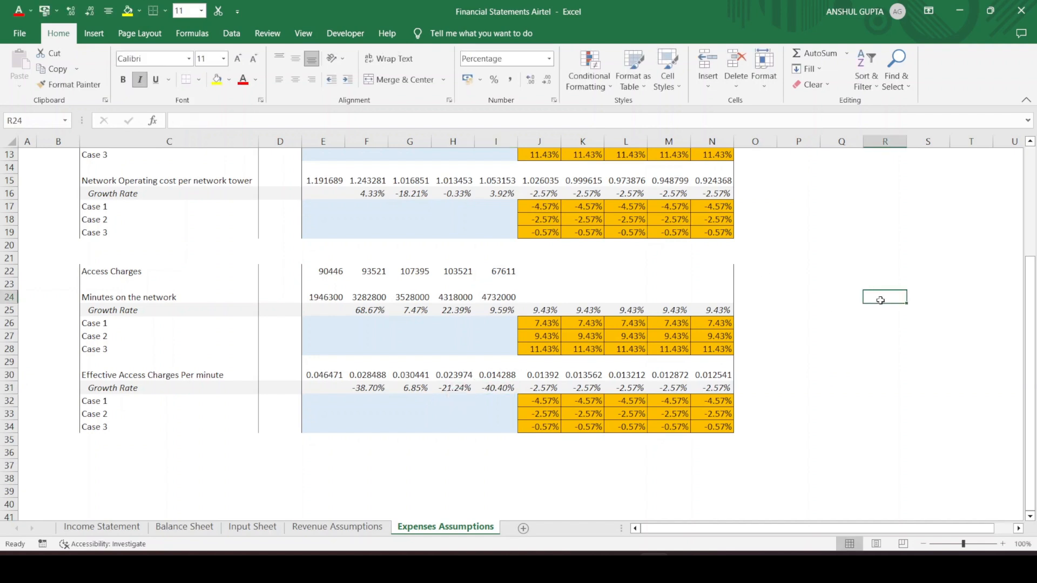
# Clear the copied Case 1 to 3 growth rates in J26:N28 and J32:N34
pyautogui.moveTo(542, 325); pyautogui.dragTo(707, 349)
pyautogui.press('Delete')
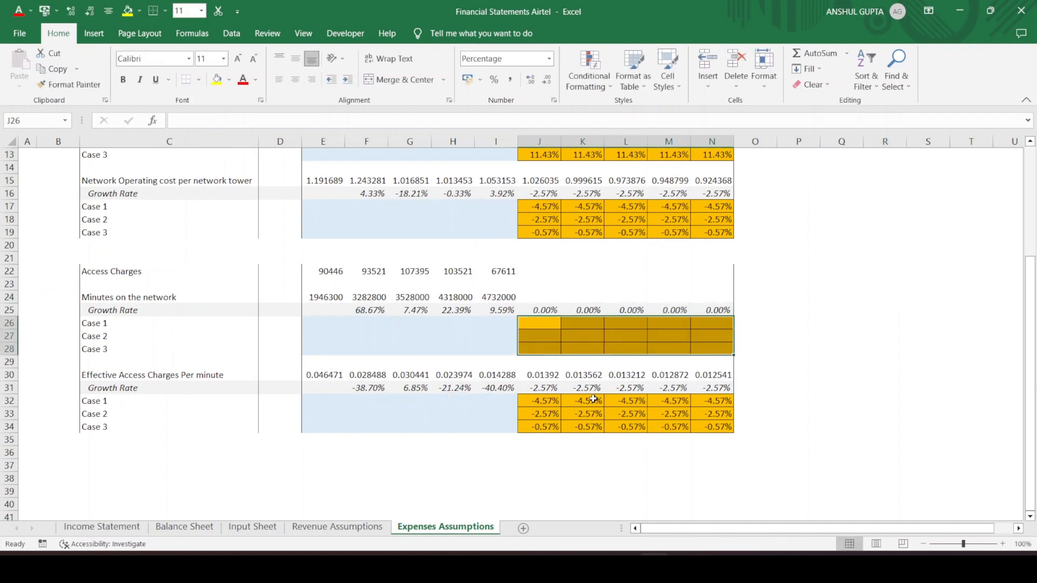
pyautogui.moveTo(542, 406); pyautogui.dragTo(718, 423)
pyautogui.press('Delete')
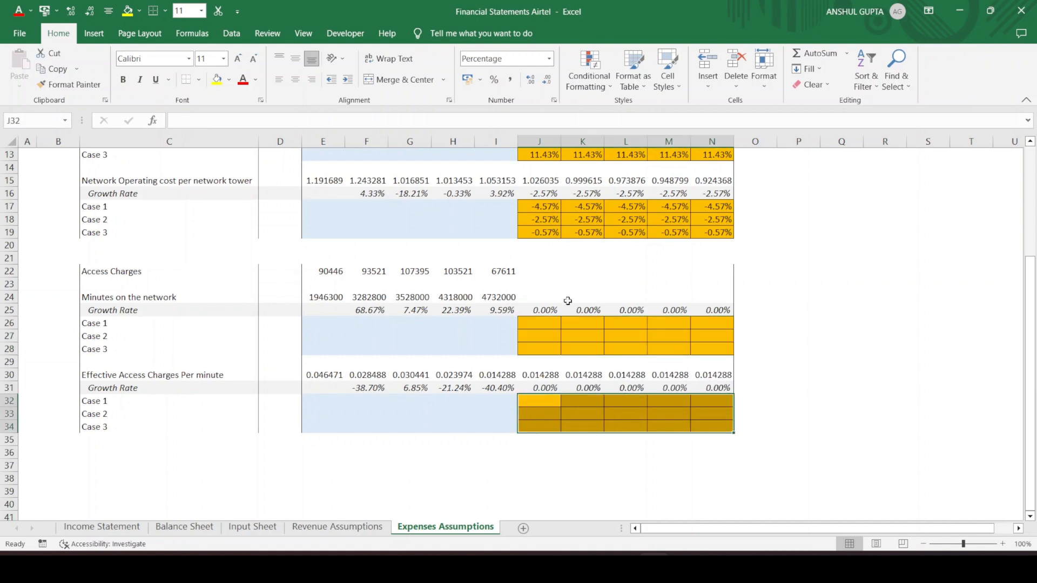
# Set the Case 2 growth rate for minutes on the network in J27 to the historical average, =AVERAGE(F25:I25)
pyautogui.click(543, 333)
pyautogui.write('=avera')
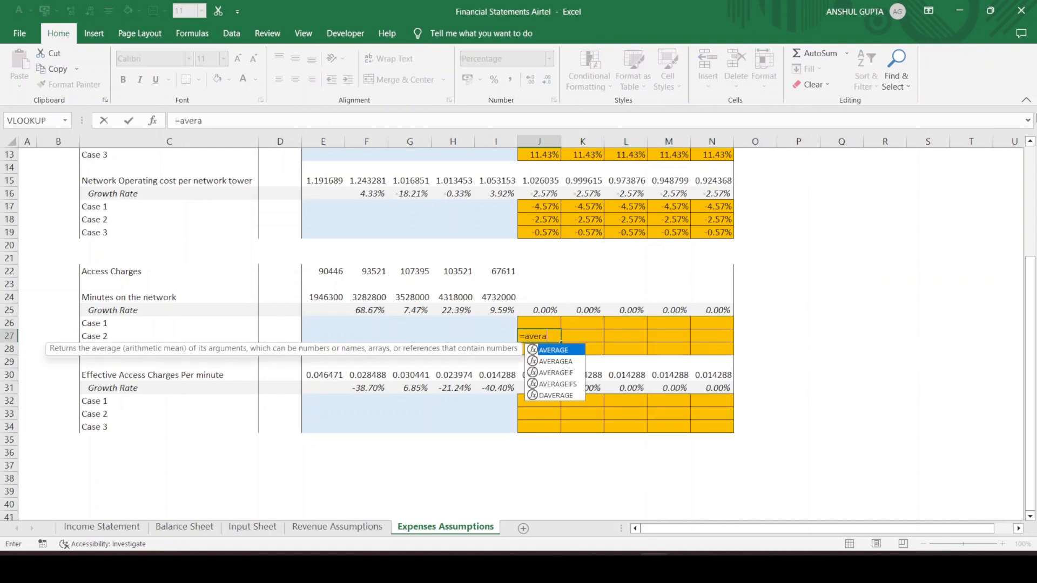
pyautogui.write('ge(')
pyautogui.press('Left')
pyautogui.press('Left')
pyautogui.press('Left')
pyautogui.press('Left')
pyautogui.press('Up')
pyautogui.press('Up')
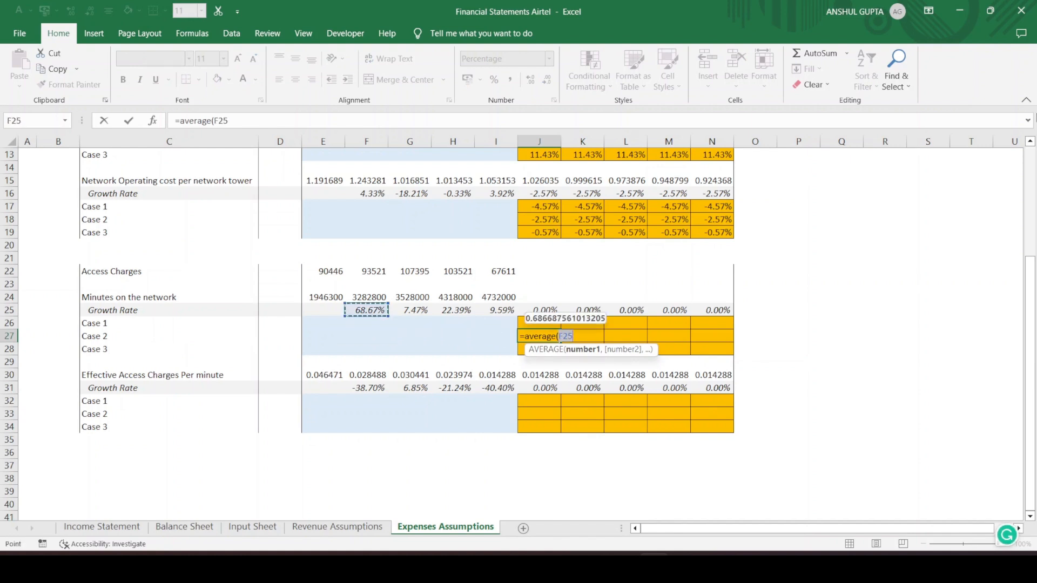
pyautogui.hotkey('shift', 'Right')
pyautogui.hotkey('shift', 'Right')
pyautogui.hotkey('shift', 'Right')
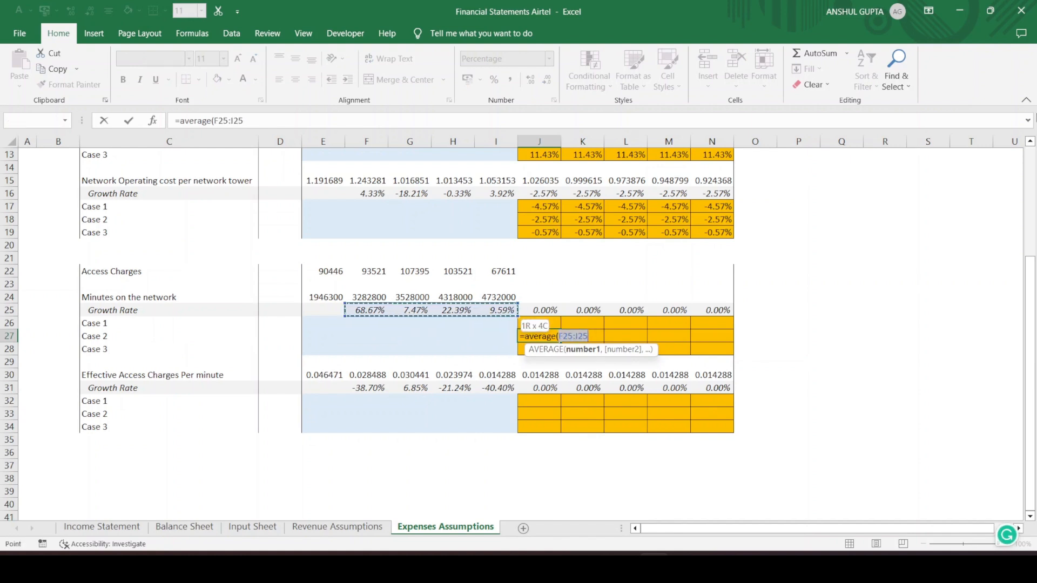
pyautogui.write(')')
pyautogui.press('Return')
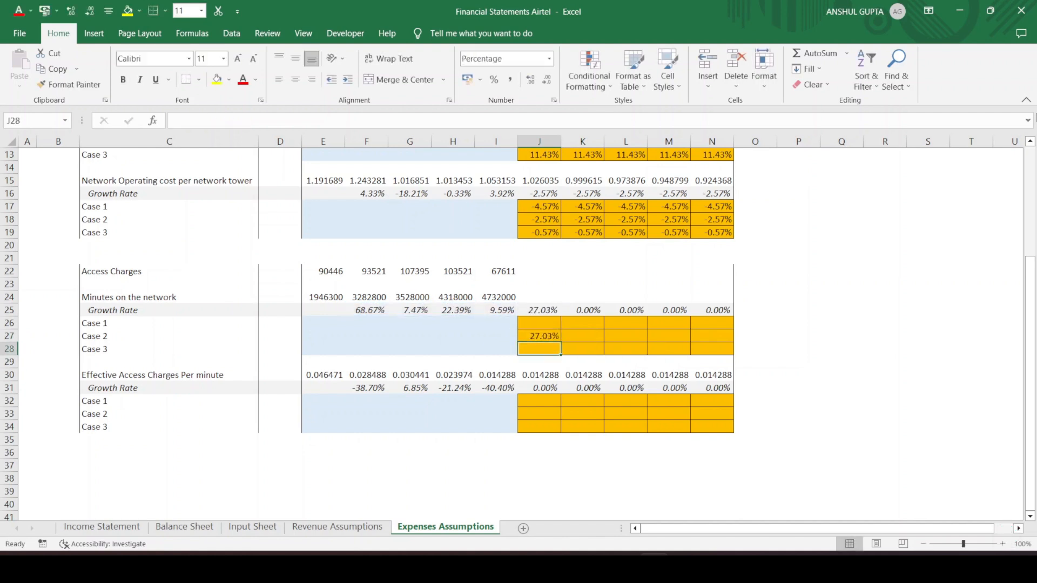
# Copy the Case 2 average growth rate from J27 across the projected years through N27
pyautogui.press('Up')
pyautogui.hotkey('ctrl', 'c')
pyautogui.hotkey('shift', 'Right')
pyautogui.hotkey('shift', 'Right')
pyautogui.hotkey('shift', 'Right')
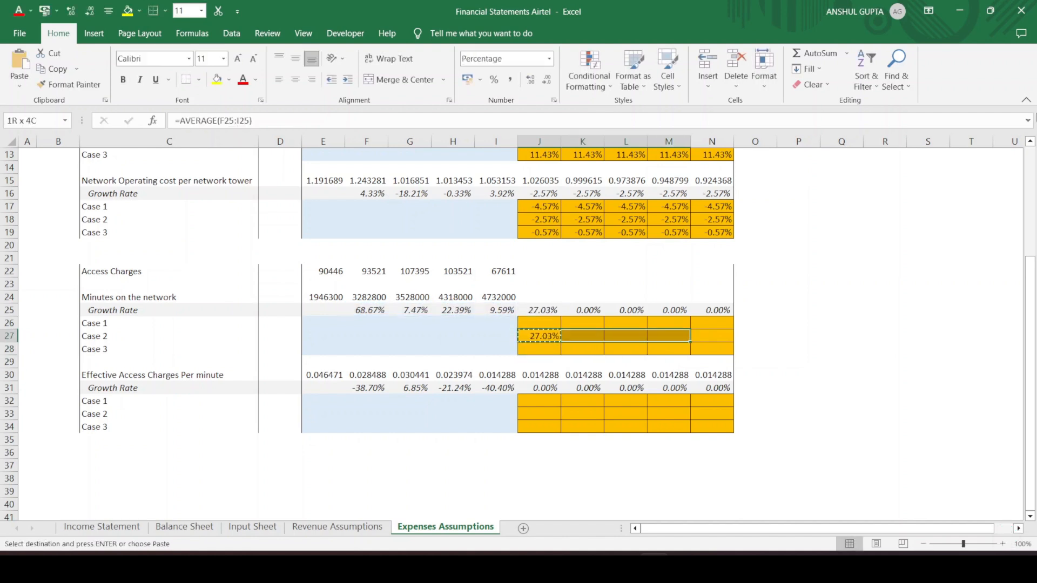
pyautogui.hotkey('shift', 'Right')
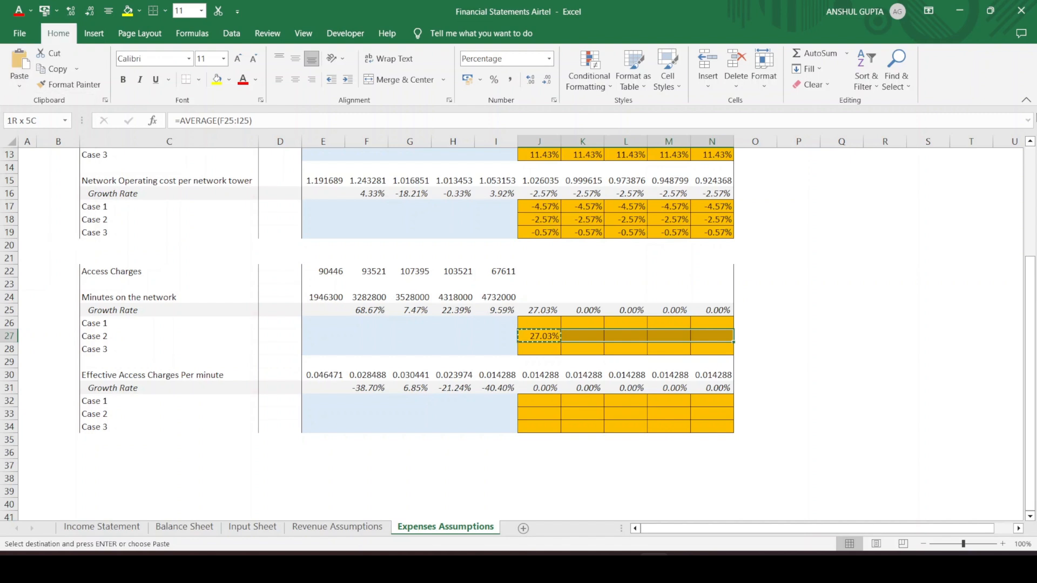
# Paste the Case 2 growth rate of Minutes on the network as values across J27:N27
pyautogui.hotkey('ctrl', 'alt', 'v')
pyautogui.press('Return')
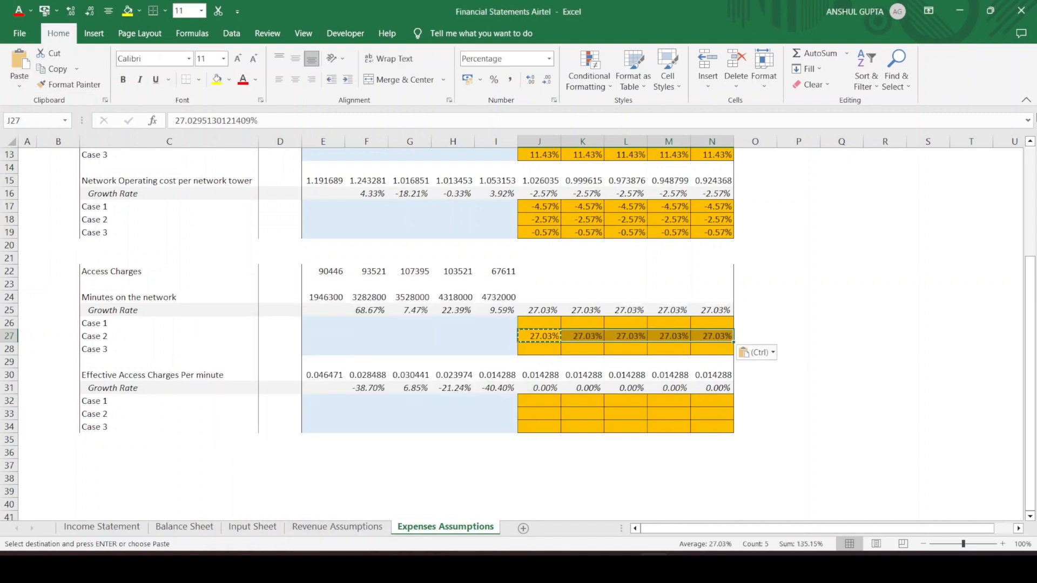
pyautogui.press('Up')
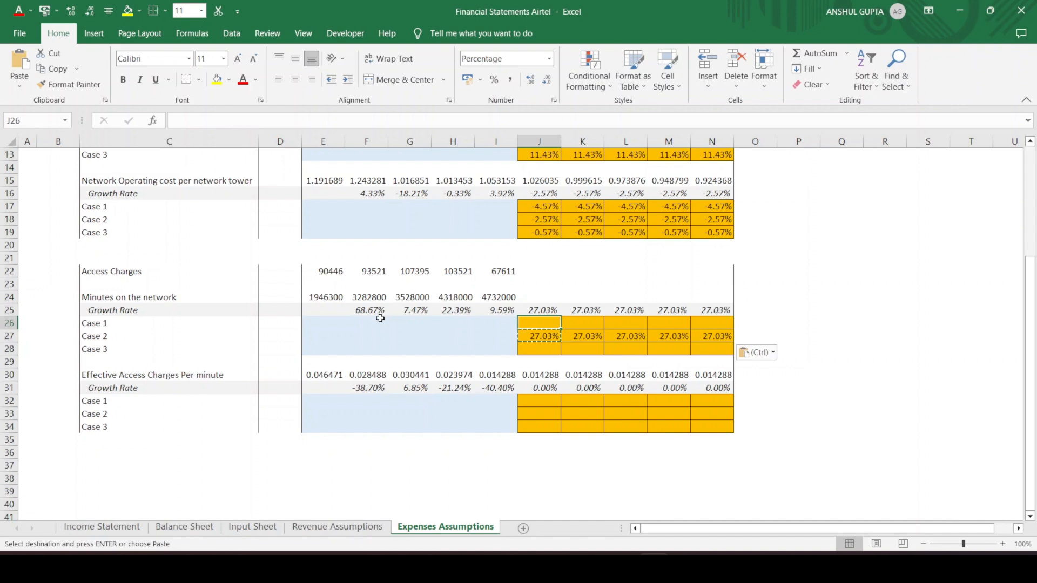
pyautogui.scroll(2, 353, 332)
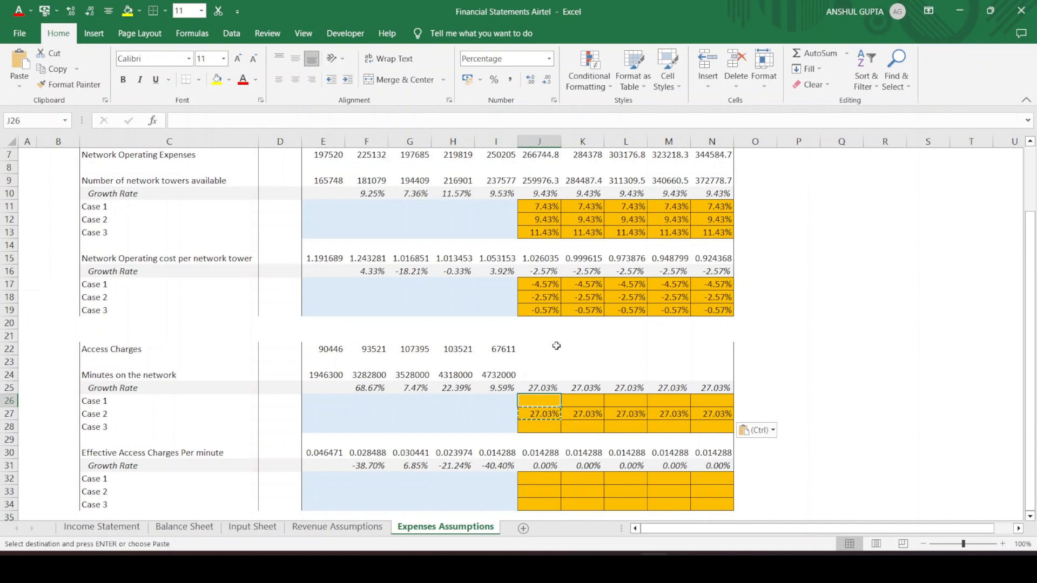
pyautogui.scroll(-2, 556, 349)
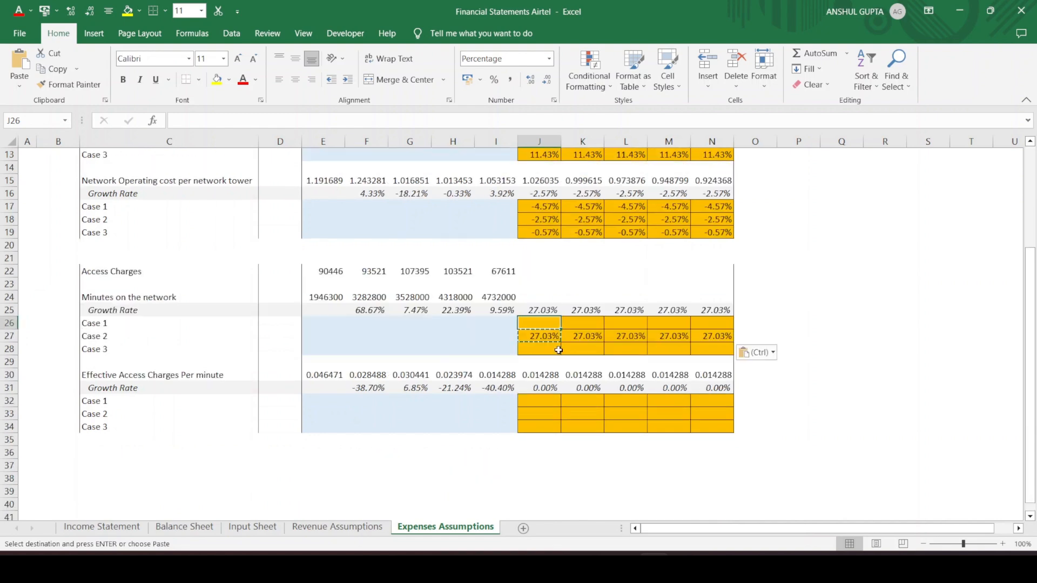
# Set the Case 1 growth rate of Minutes on the network in J26 to 29%
pyautogui.click(534, 345)
pyautogui.click(560, 324)
pyautogui.press('Escape')
pyautogui.click(549, 347)
pyautogui.click(553, 323)
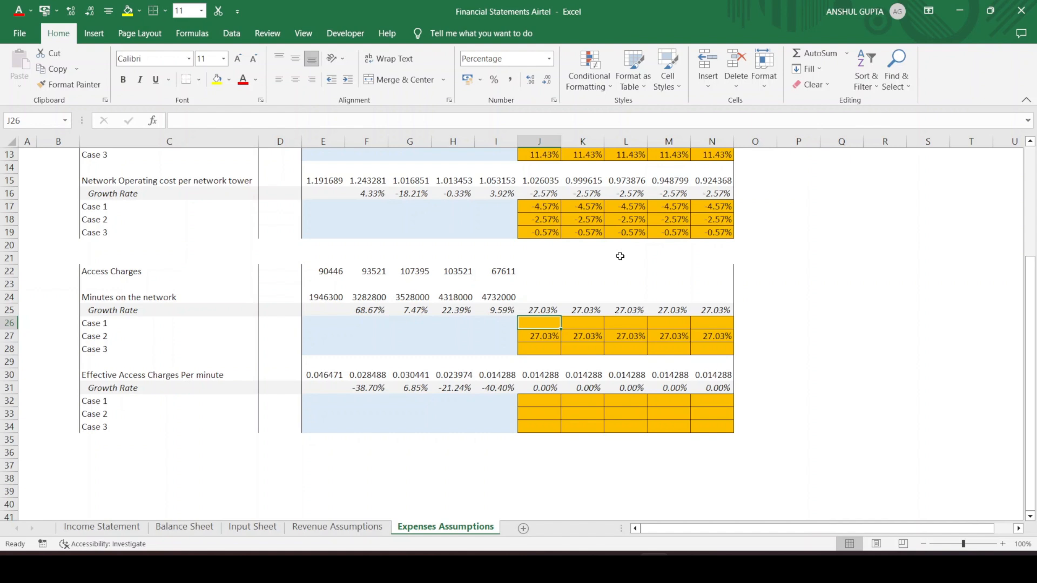
pyautogui.write('29')
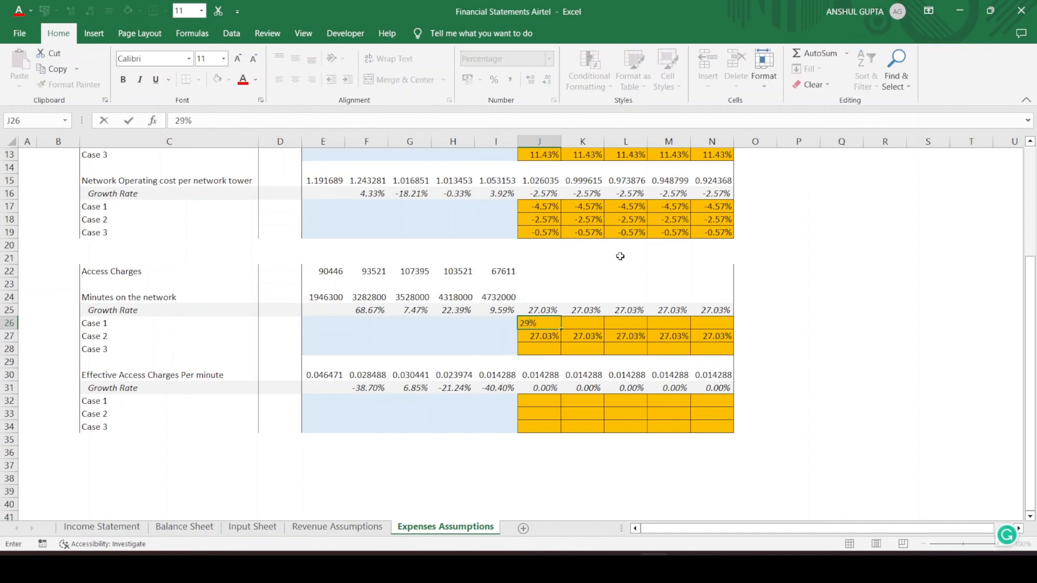
pyautogui.press('Return')
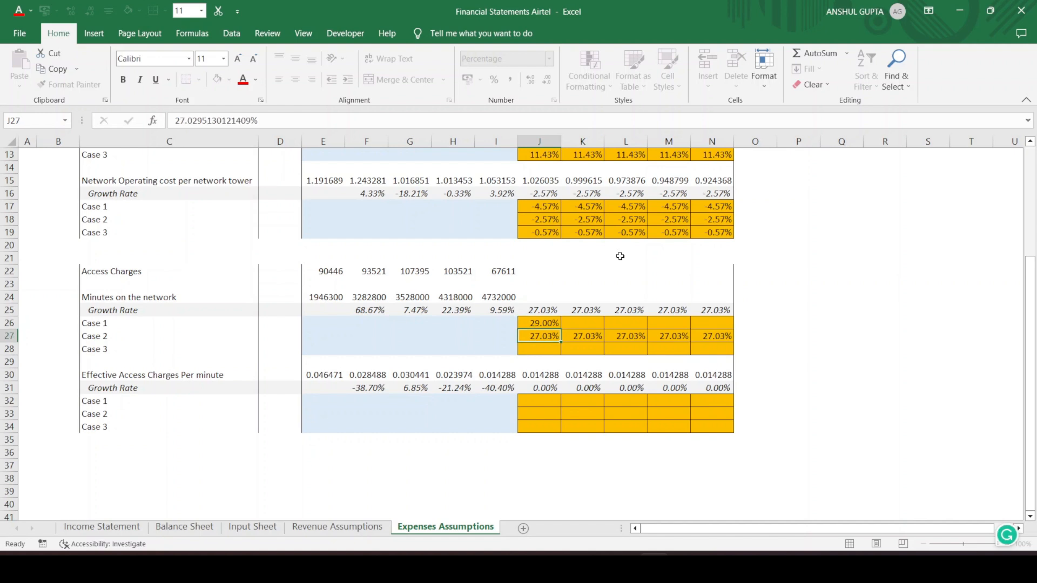
pyautogui.press('Return')
pyautogui.press('Return')
pyautogui.press('Up')
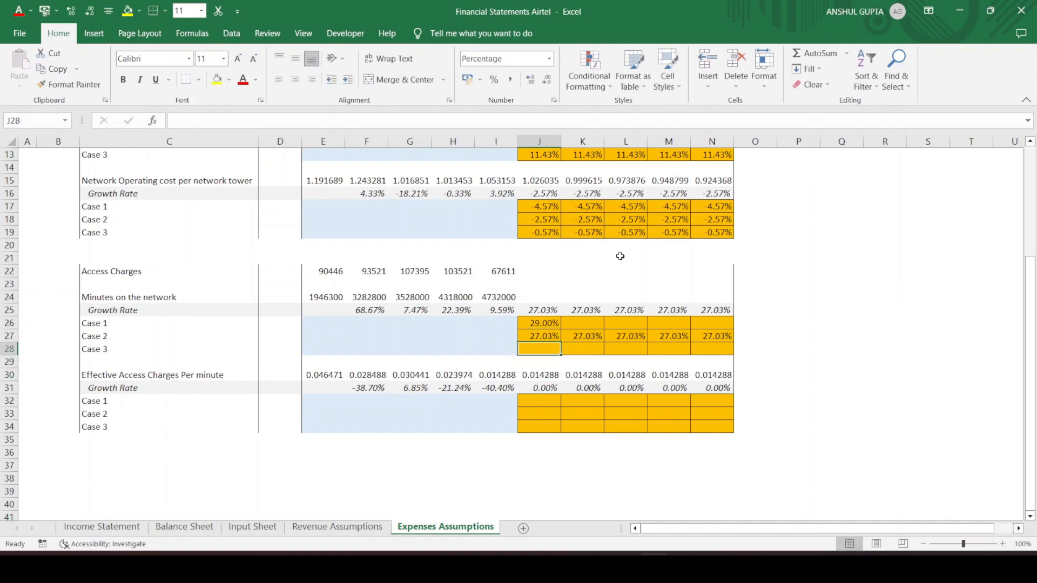
pyautogui.press('Up')
pyautogui.press('Up')
pyautogui.press('Up')
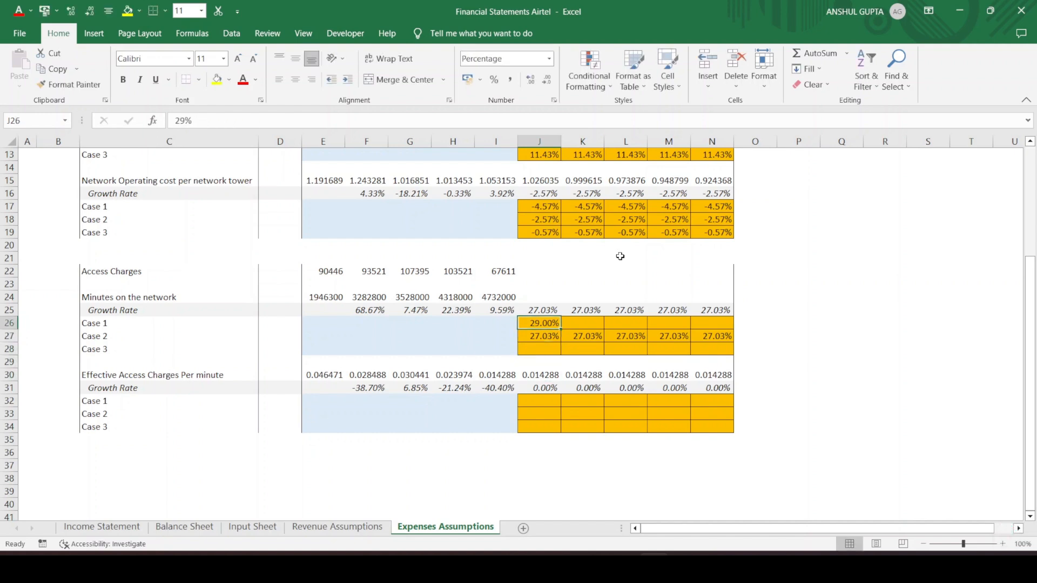
pyautogui.press('Right')
pyautogui.write('29%.03')
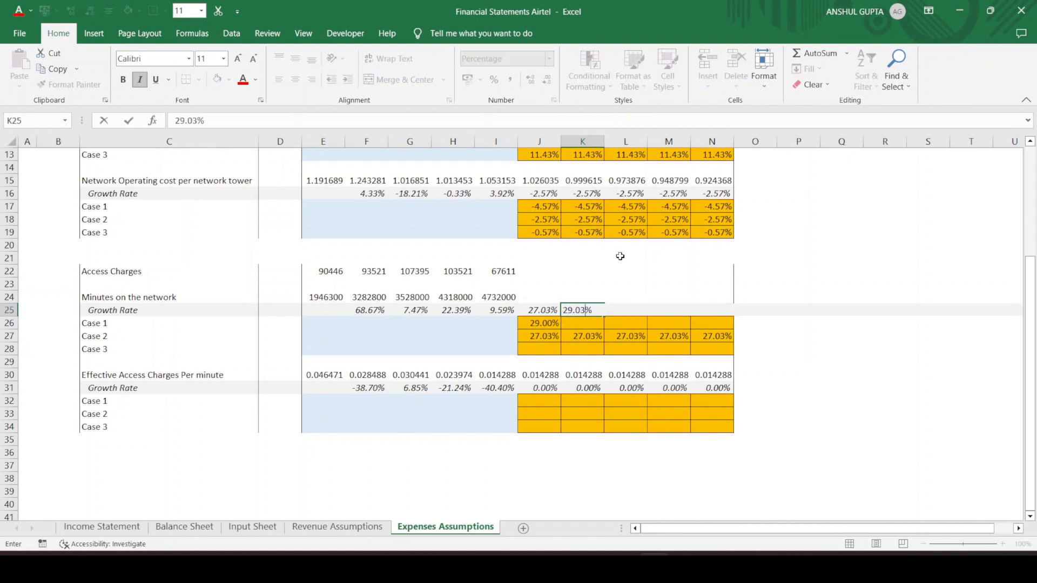
pyautogui.press('Escape')
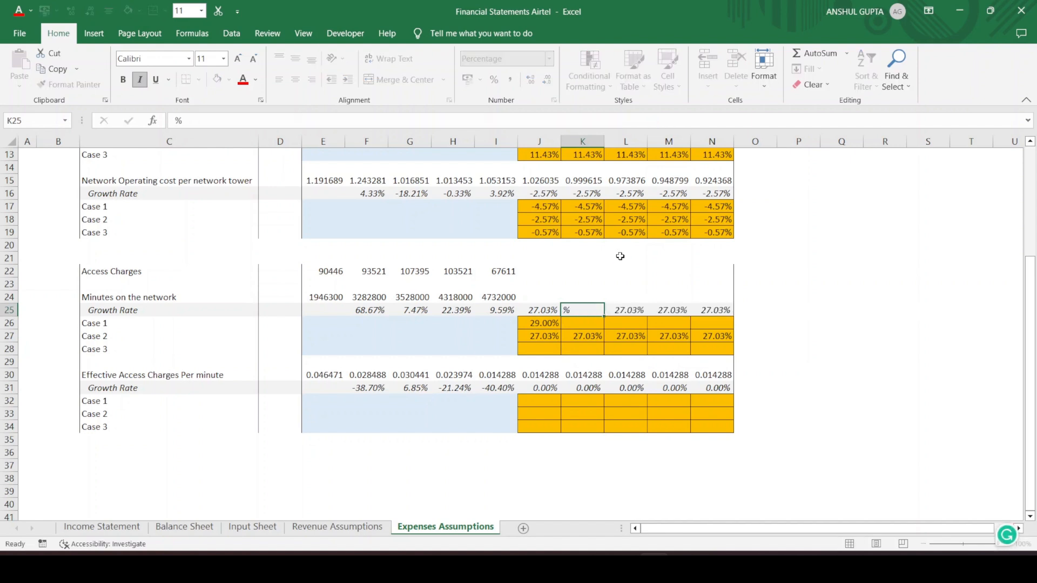
pyautogui.press('Down')
pyautogui.press('Left')
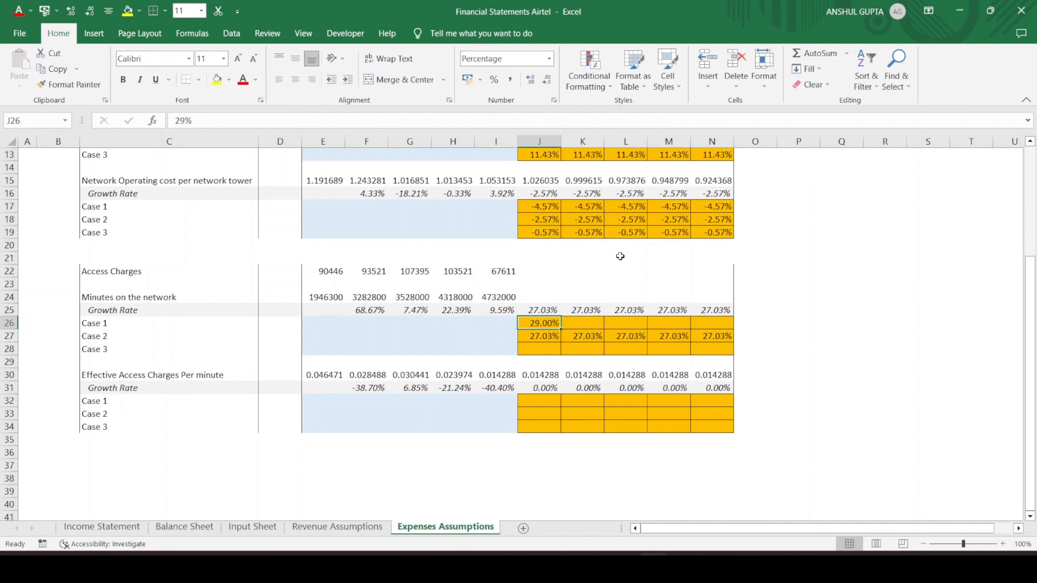
# Set the Minutes on the network growth rates in column J to 29.03% for Case 1 and 25.03% for Case 3
pyautogui.write('29.03')
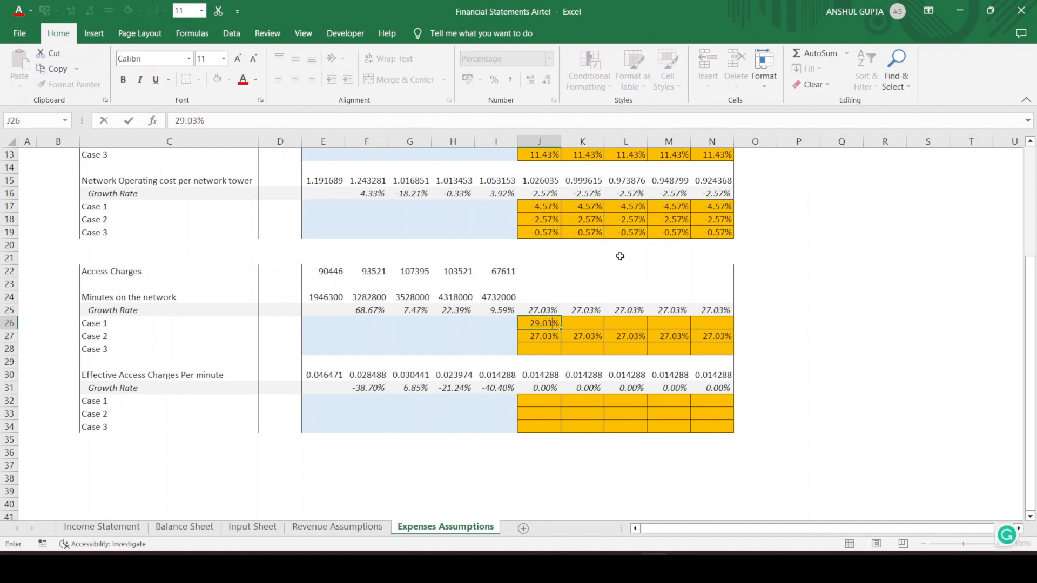
pyautogui.press('Return')
pyautogui.press('Return')
pyautogui.write('2')
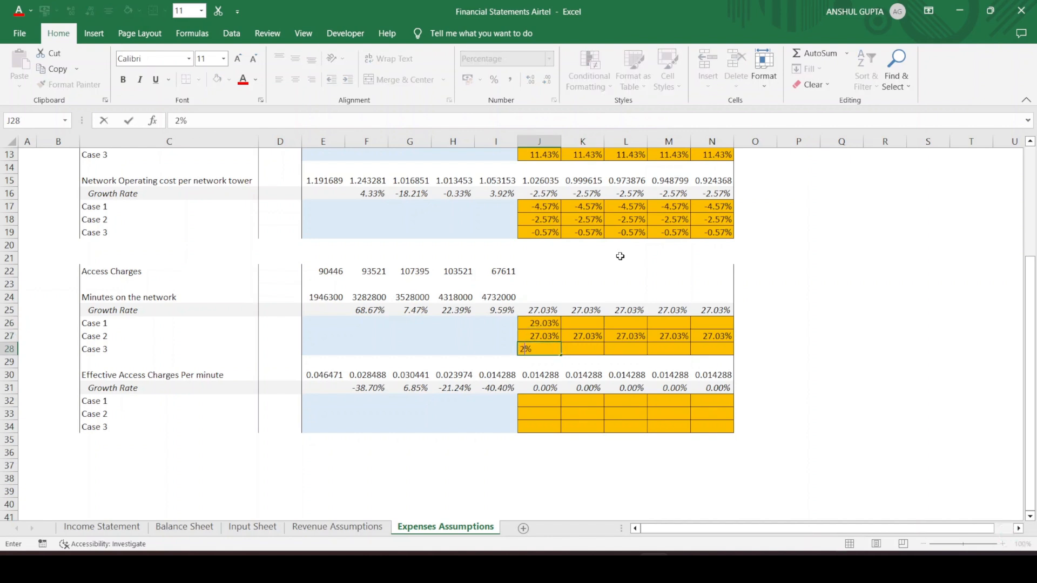
pyautogui.write('5.03')
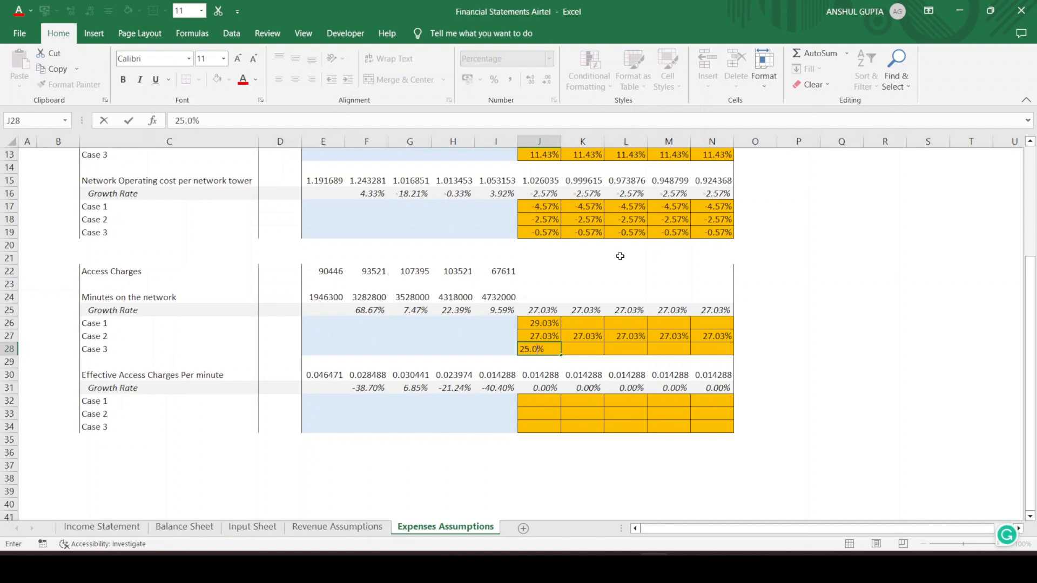
pyautogui.press('Return')
# Copy the three Minutes on the network case rates in J26:J28 and fill J26:N28 with Paste Special
pyautogui.press('Up')
pyautogui.press('Up')
pyautogui.press('Up')
pyautogui.hotkey('shift', 'Down')
pyautogui.hotkey('shift', 'Down')
pyautogui.hotkey('ctrl', 'c')
pyautogui.hotkey('shift', 'Right')
pyautogui.hotkey('shift', 'Right')
pyautogui.hotkey('shift', 'Right')
pyautogui.hotkey('shift', 'Right')
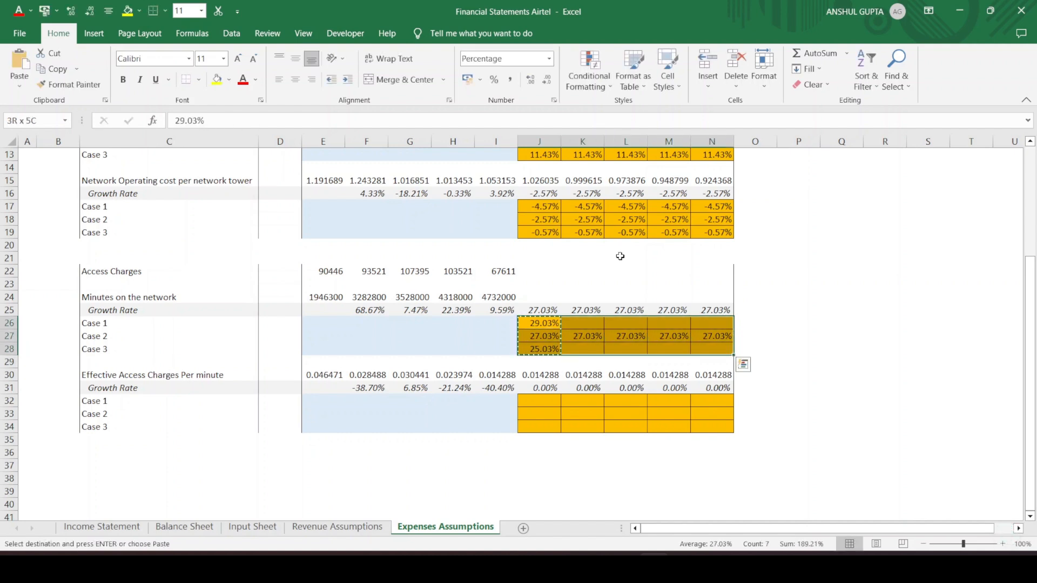
pyautogui.hotkey('ctrl', 'alt', 'v')
pyautogui.press('Return')
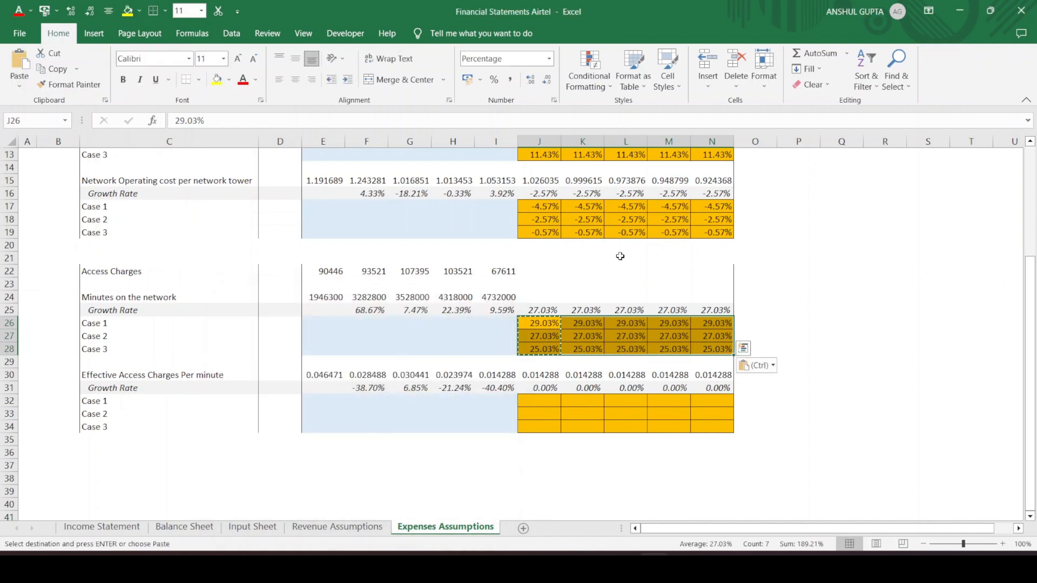
# Inspect the pasted Minutes on the network case rates, including the contents of K26 and K27
pyautogui.click(840, 297)
pyautogui.doubleClick(595, 323)
pyautogui.doubleClick(597, 337)
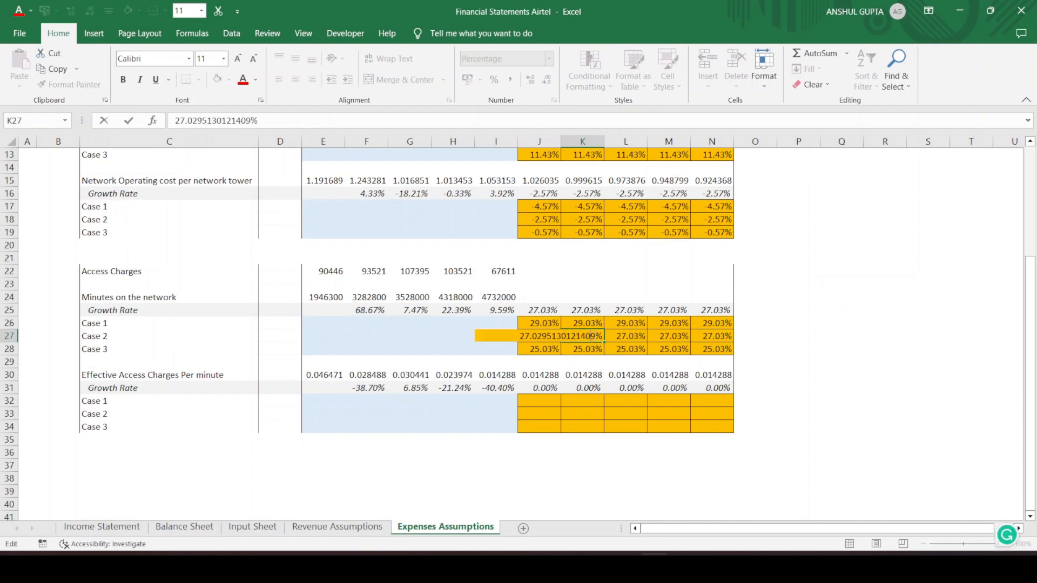
pyautogui.press('Return')
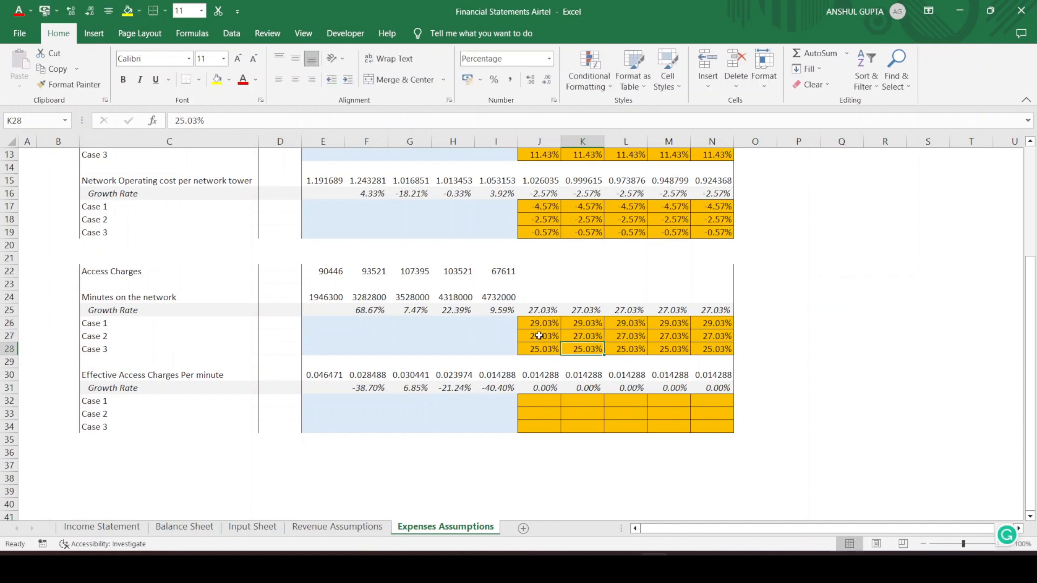
pyautogui.click(542, 332)
pyautogui.moveTo(547, 323); pyautogui.dragTo(669, 349)
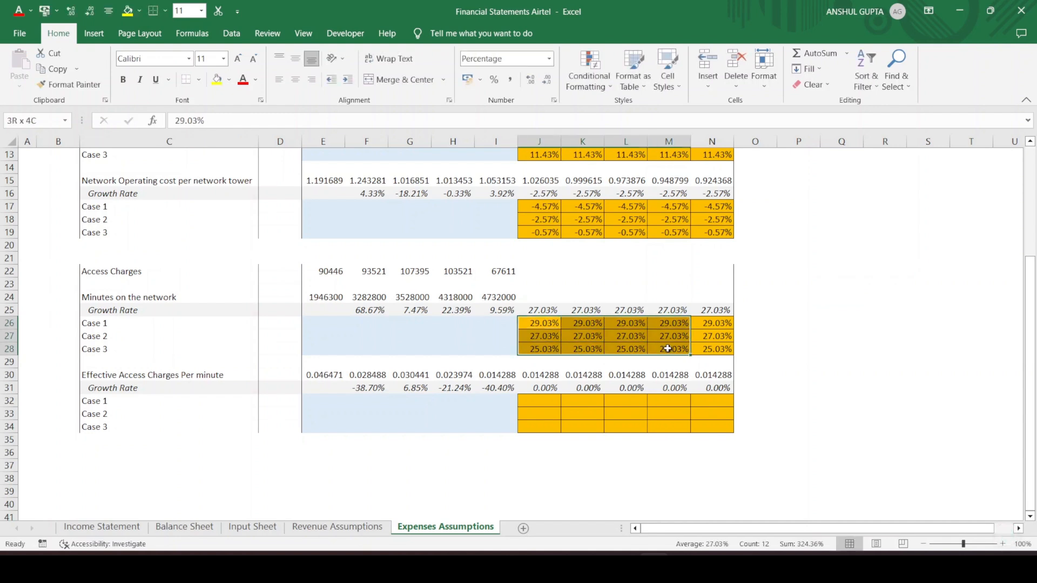
pyautogui.click(798, 297)
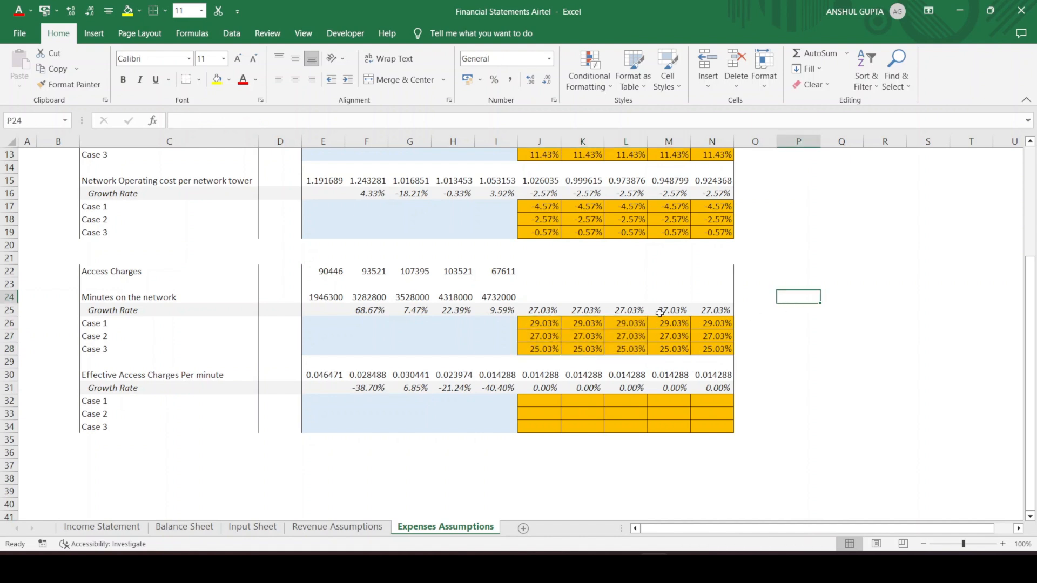
# Enter a Case 2 formula in J33 averaging the Effective Access Charges Per minute growth rates in F31:I31
pyautogui.click(545, 413)
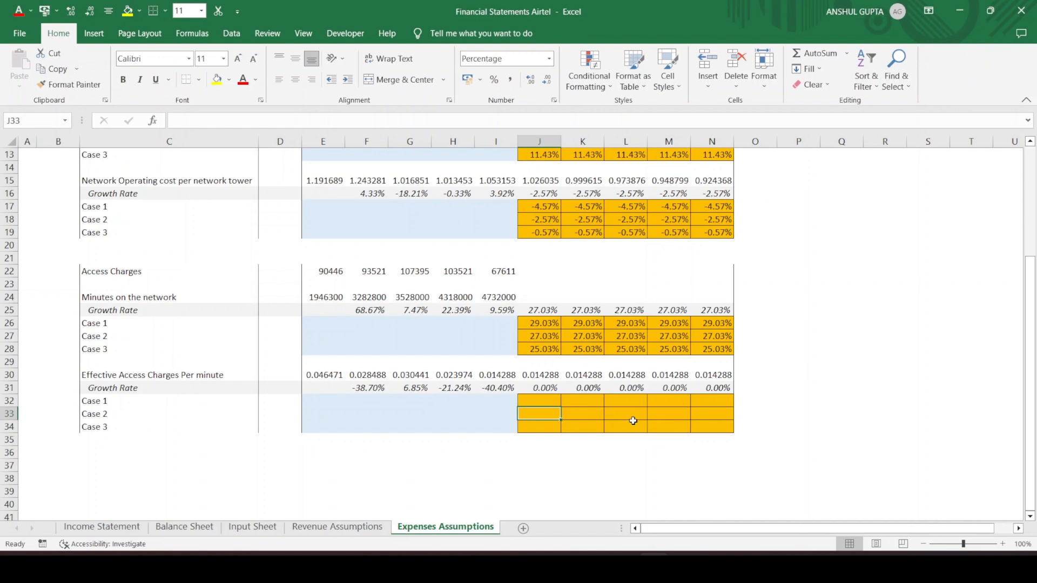
pyautogui.write('=average(')
pyautogui.press('Left')
pyautogui.press('Up')
pyautogui.press('Up')
pyautogui.hotkey('shift', 'Left')
pyautogui.hotkey('shift', 'Left')
pyautogui.hotkey('shift', 'Left')
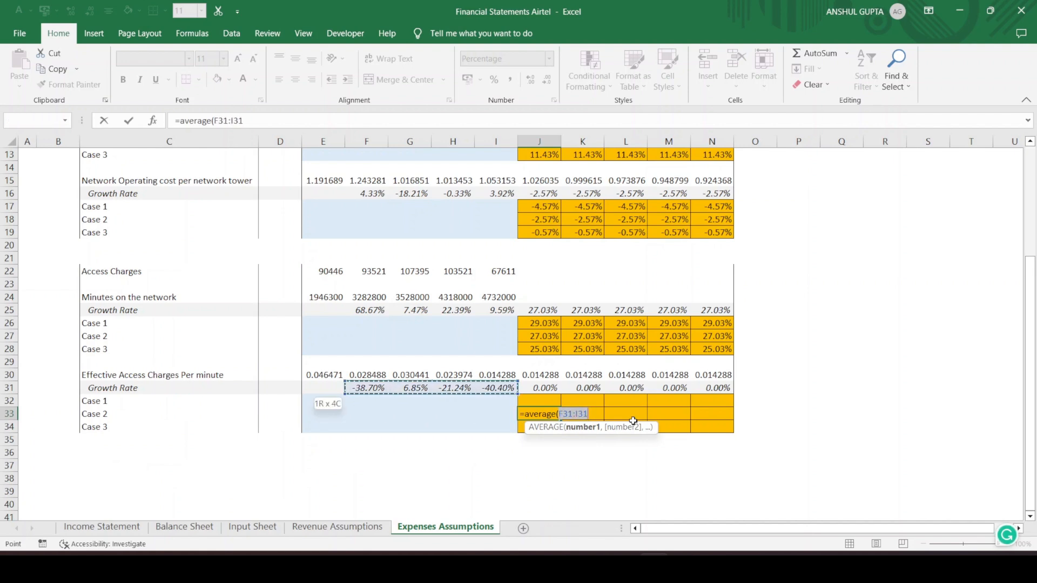
pyautogui.press('Return')
pyautogui.press('Up')
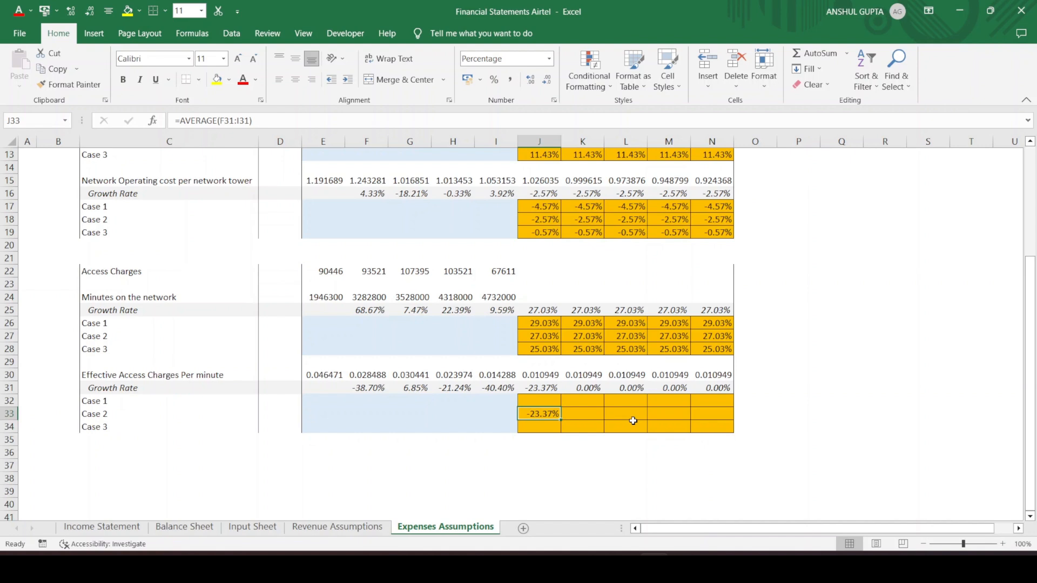
# Set the Effective Access Charges Per minute growth rates in column J to -25.37% for Case 1 and -21.37% for Case 3
pyautogui.press('Up')
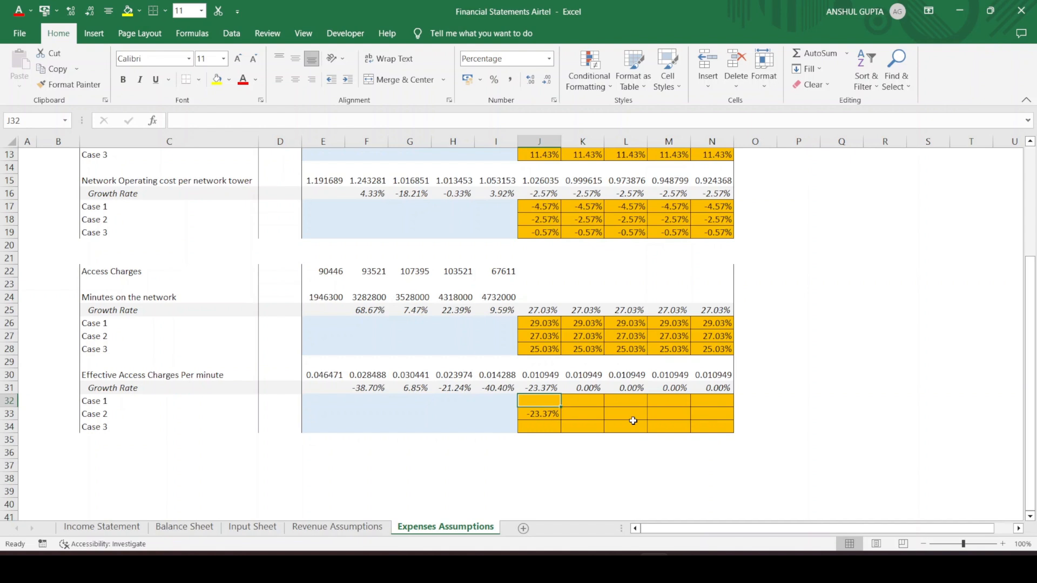
pyautogui.write('-25.3%')
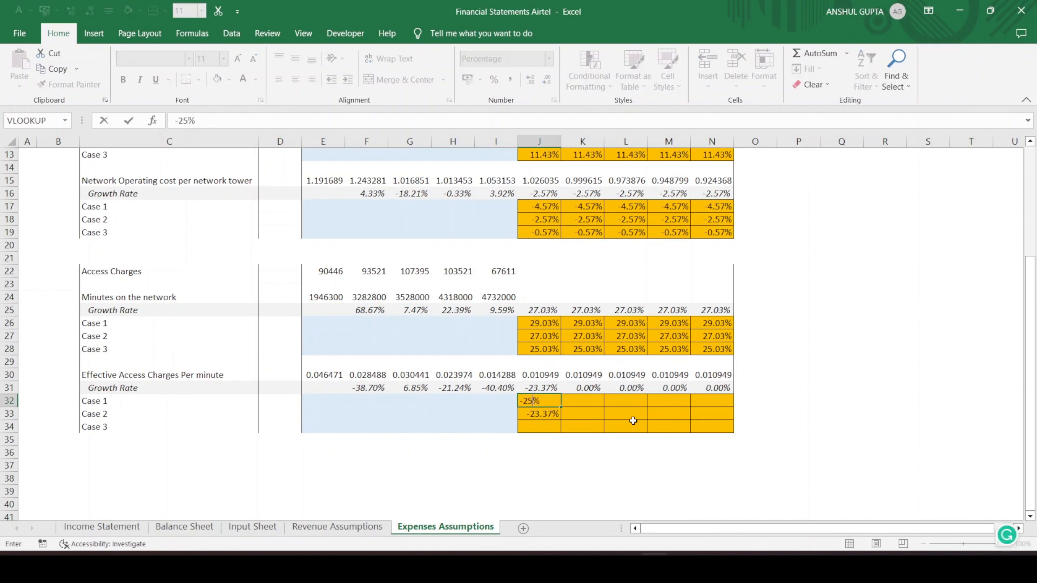
pyautogui.write('7')
pyautogui.press('Return')
pyautogui.press('Return')
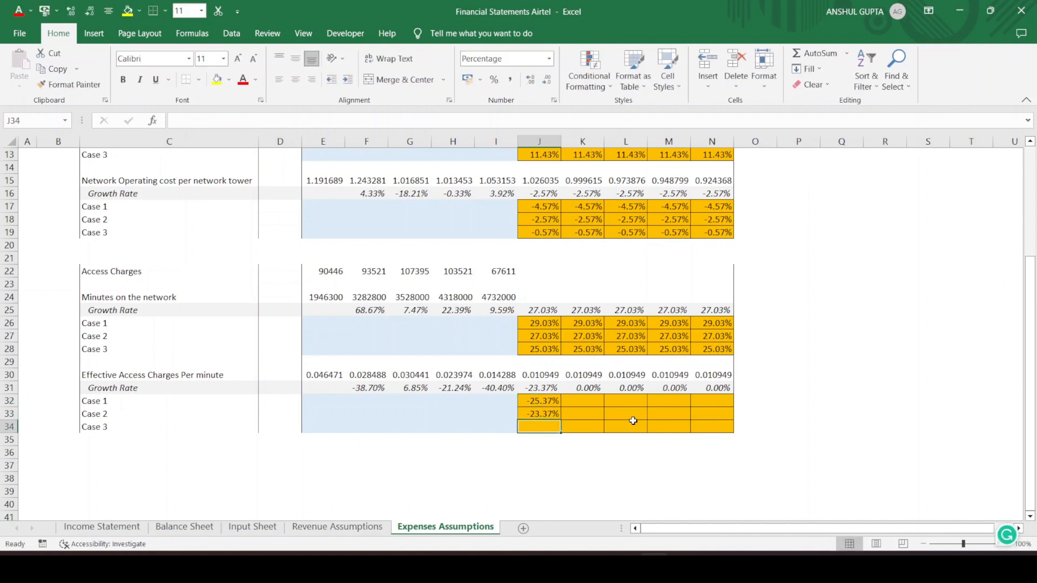
pyautogui.write('-')
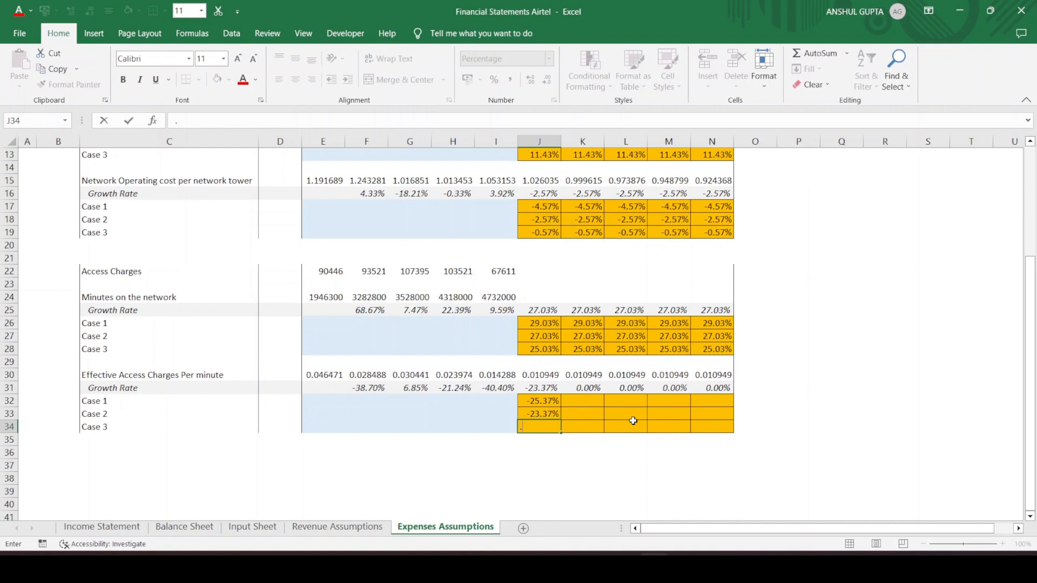
pyautogui.write('21.')
pyautogui.press('BackSpace')
pyautogui.press('BackSpace')
pyautogui.press('BackSpace')
pyautogui.write('-21.3%7')
pyautogui.press('Return')
# Copy the three Effective Access Charges Per minute case rates in J32:J34 and paste them as values across J32:N34
pyautogui.press('Up')
pyautogui.press('Up')
pyautogui.press('Up')
pyautogui.hotkey('shift', 'Down')
pyautogui.hotkey('shift', 'Down')
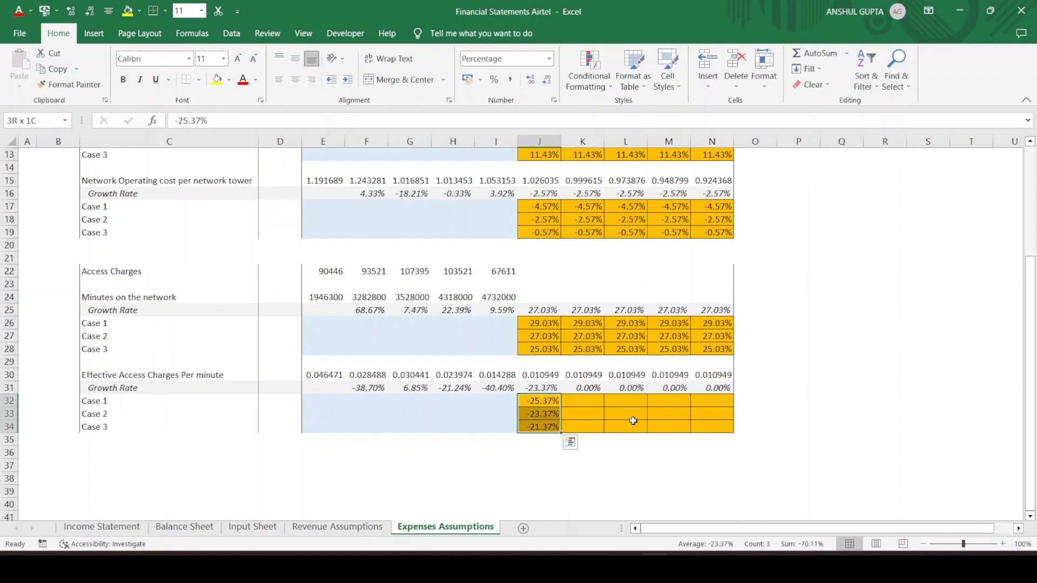
pyautogui.hotkey('ctrl', 'c')
pyautogui.hotkey('shift', 'Right')
pyautogui.hotkey('shift', 'Right')
pyautogui.hotkey('shift', 'Right')
pyautogui.hotkey('shift', 'Right')
pyautogui.hotkey('alt', 'h')
pyautogui.press('v')
pyautogui.press('s')
pyautogui.press('Return')
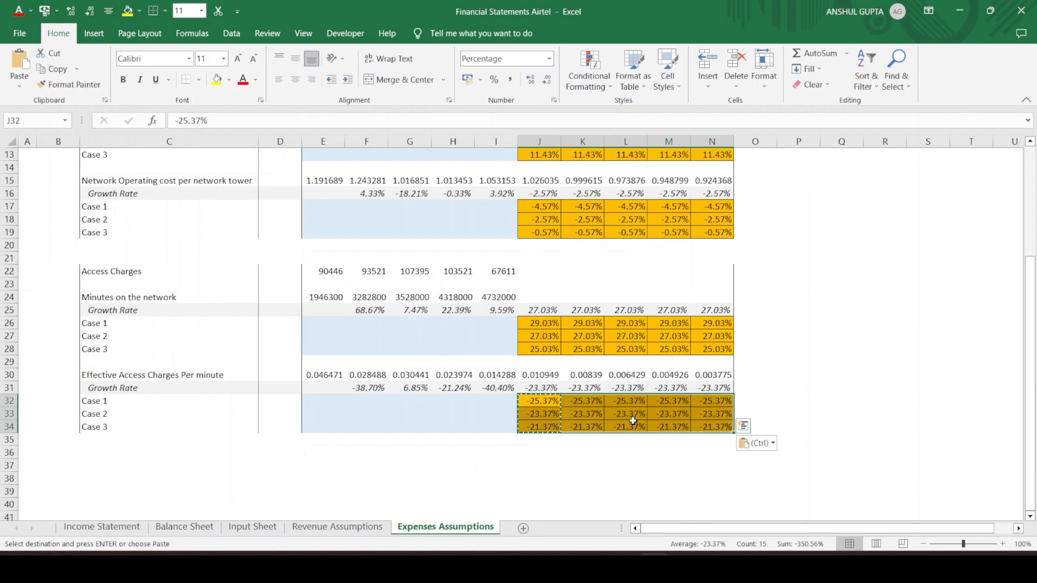
pyautogui.press('Up')
pyautogui.press('Up')
pyautogui.press('Up')
pyautogui.press('Up')
pyautogui.press('Up')
pyautogui.press('Up')
pyautogui.press('Up')
pyautogui.press('Up')
pyautogui.press('Escape')
pyautogui.press('Up')
pyautogui.press('Up')
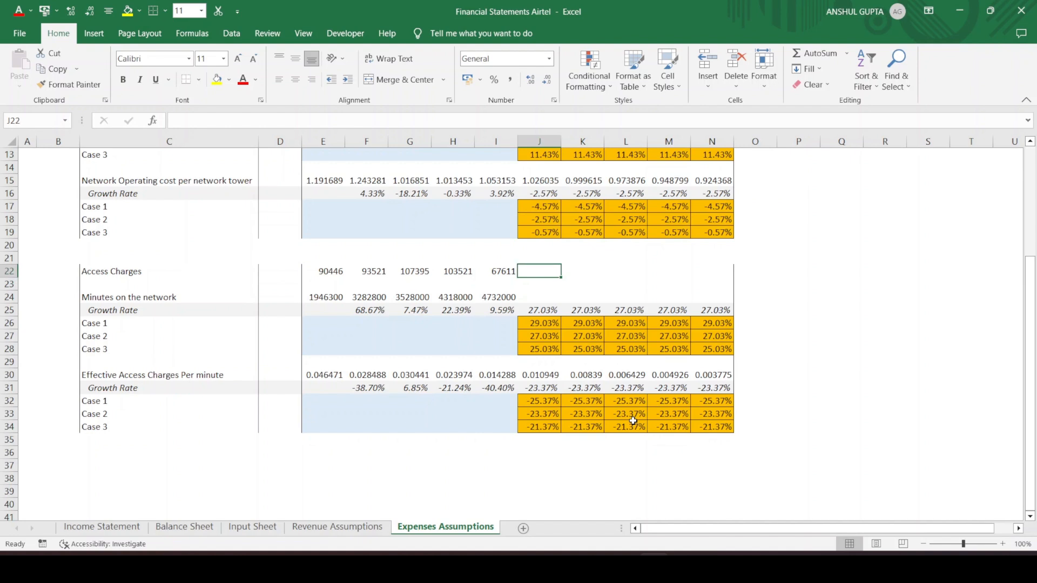
pyautogui.write('=')
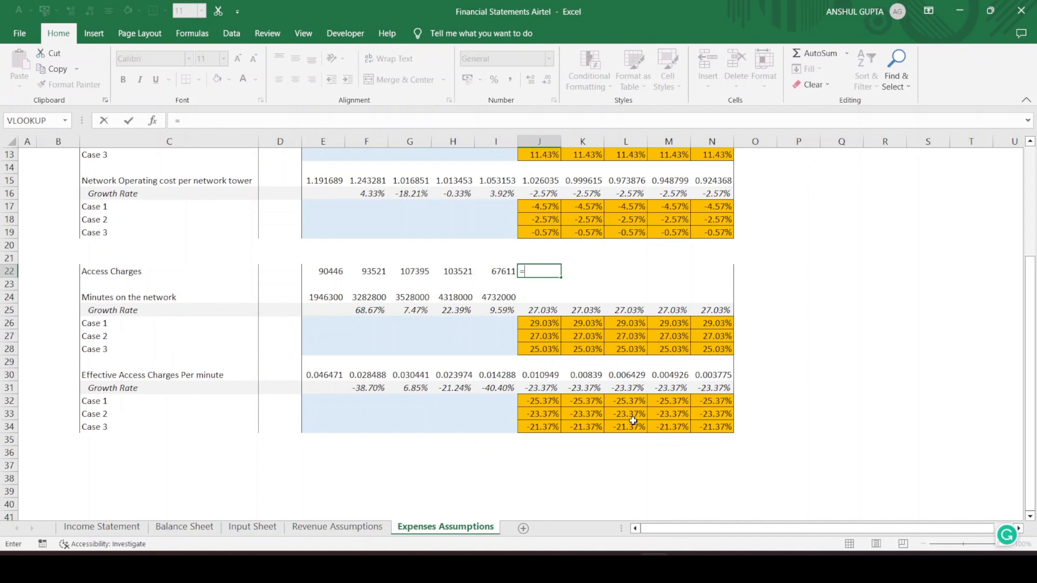
pyautogui.press('BackSpace')
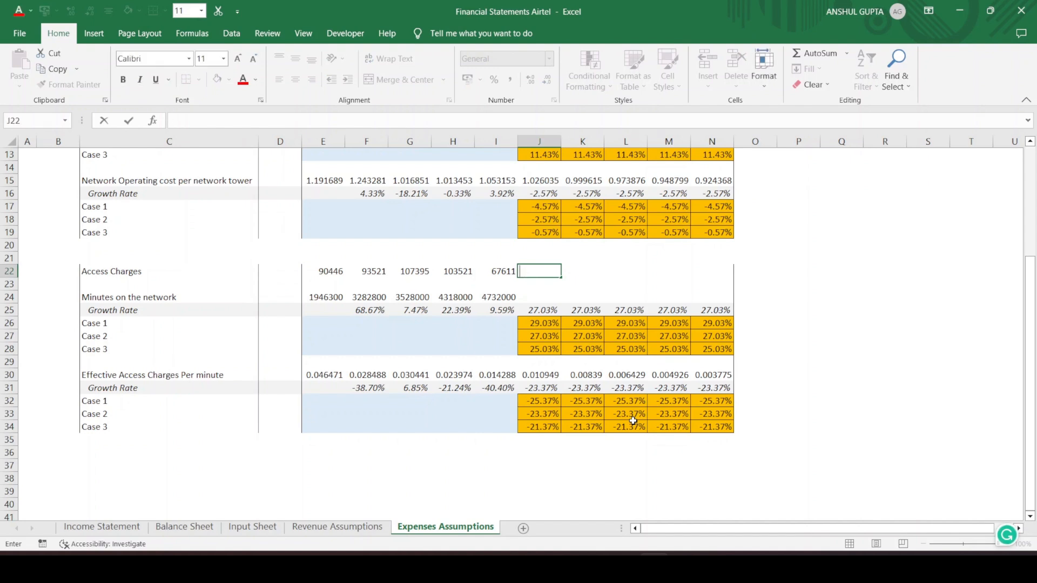
# Examine the column J growth rates from the network operating cost block down to the Effective Access Charges Per minute formula in J31
pyautogui.press('Up')
pyautogui.press('Up')
pyautogui.press('Up')
pyautogui.press('Up')
pyautogui.press('Up')
pyautogui.press('Up')
pyautogui.press('Up')
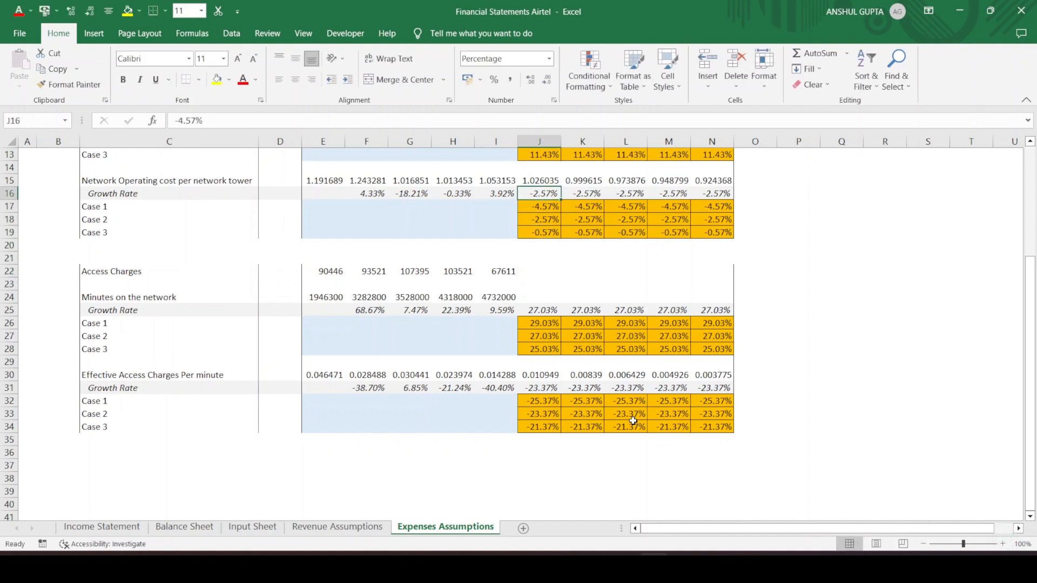
pyautogui.press('Down')
pyautogui.press('Down')
pyautogui.press('Down')
pyautogui.press('Down')
pyautogui.press('Down')
pyautogui.press('Down')
pyautogui.press('Down')
pyautogui.press('Down')
pyautogui.press('Down')
pyautogui.press('Down')
pyautogui.press('Down')
pyautogui.press('Down')
pyautogui.press('Down')
pyautogui.press('Down')
pyautogui.press('Down')
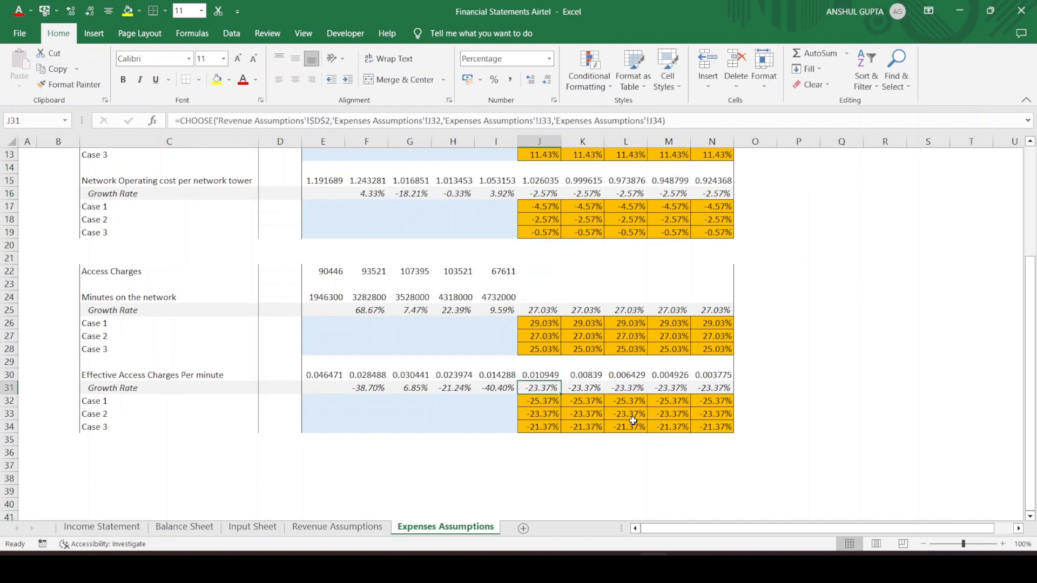
# Copy the projection formulas in J30:N30 and paste them as formulas into the Minutes on the network row, J24:N24
pyautogui.hotkey('shift', 'Right')
pyautogui.hotkey('shift', 'Right')
pyautogui.hotkey('shift', 'Right')
pyautogui.hotkey('shift', 'Right')
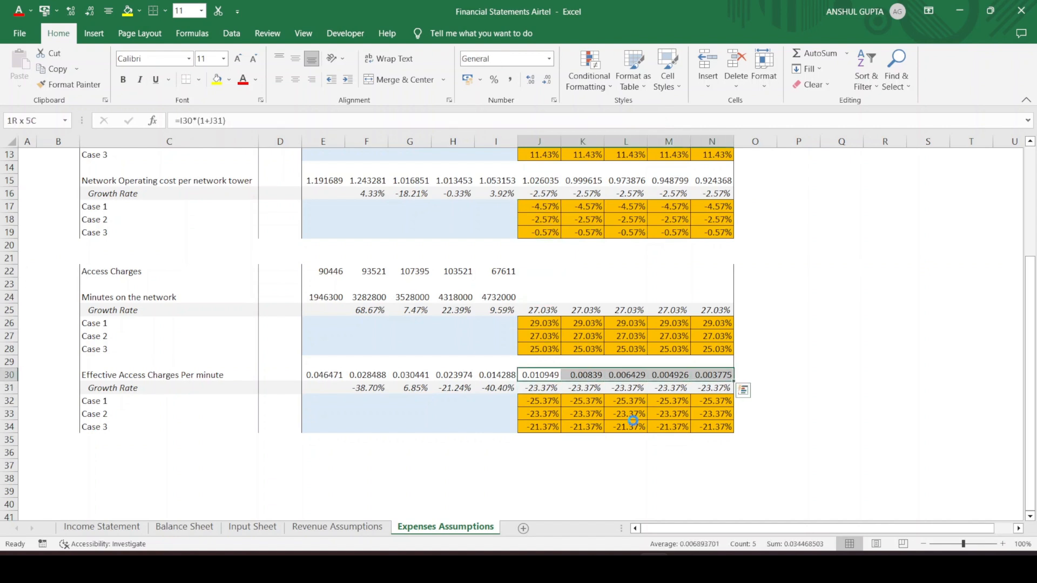
pyautogui.hotkey('ctrl', 'c')
pyautogui.press('Up')
pyautogui.press('Up')
pyautogui.press('Up')
pyautogui.press('Up')
pyautogui.press('Up')
pyautogui.hotkey('alt', 'h')
pyautogui.press('v')
pyautogui.press('s')
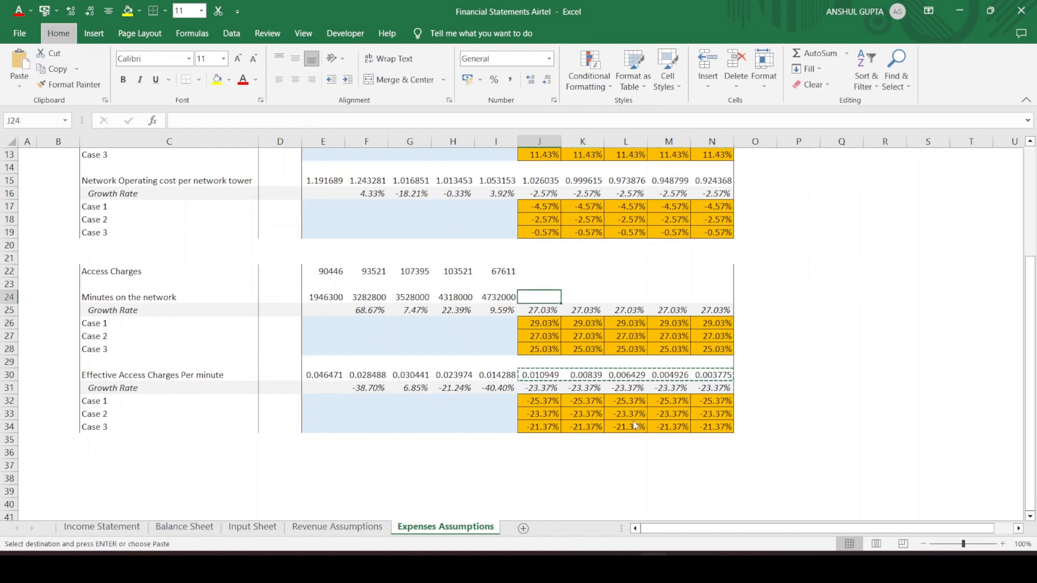
pyautogui.press('f')
pyautogui.press('Return')
# Enter the FY23 Access Charges formula =J24*J30 in J22, multiplying minutes on the network by effective charges per minute
pyautogui.press('Up')
pyautogui.press('Up')
pyautogui.press('Escape')
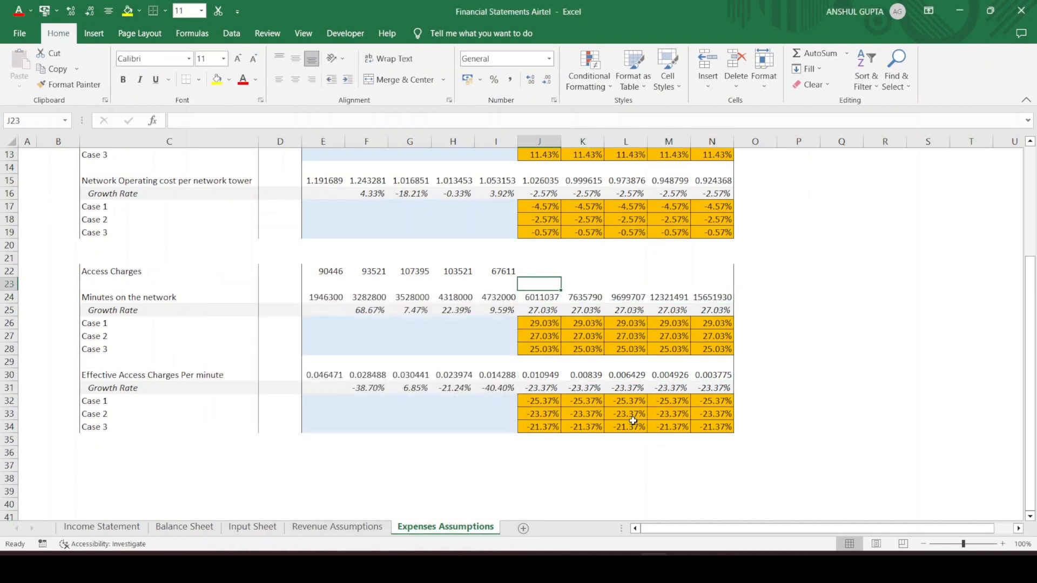
pyautogui.write('=')
pyautogui.press('Down')
pyautogui.press('Down')
pyautogui.write('*')
pyautogui.press('Down')
pyautogui.press('Down')
pyautogui.press('Down')
pyautogui.press('Down')
pyautogui.press('Down')
pyautogui.press('Down')
pyautogui.press('Down')
pyautogui.press('Down')
pyautogui.press('Down')
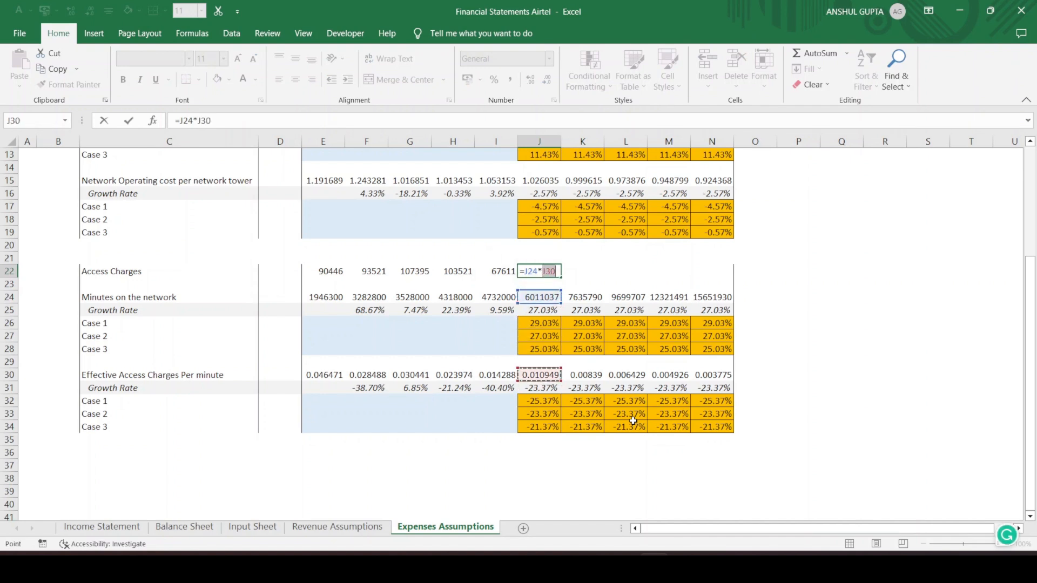
pyautogui.press('Return')
pyautogui.press('Up')
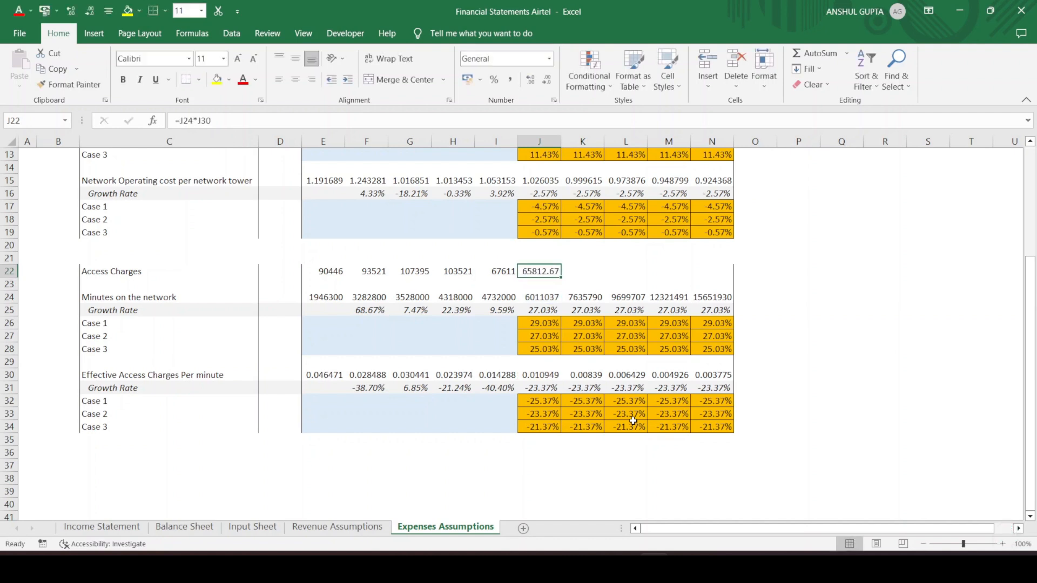
# Copy the Access Charges formula in J22 across the projected years J22:N22
pyautogui.hotkey('ctrl', 'c')
pyautogui.hotkey('shift', 'Right')
pyautogui.hotkey('shift', 'Right')
pyautogui.hotkey('shift', 'Right')
pyautogui.hotkey('shift', 'Right')
pyautogui.hotkey('alt', 'h')
pyautogui.press('v')
pyautogui.press('s')
pyautogui.press('Return')
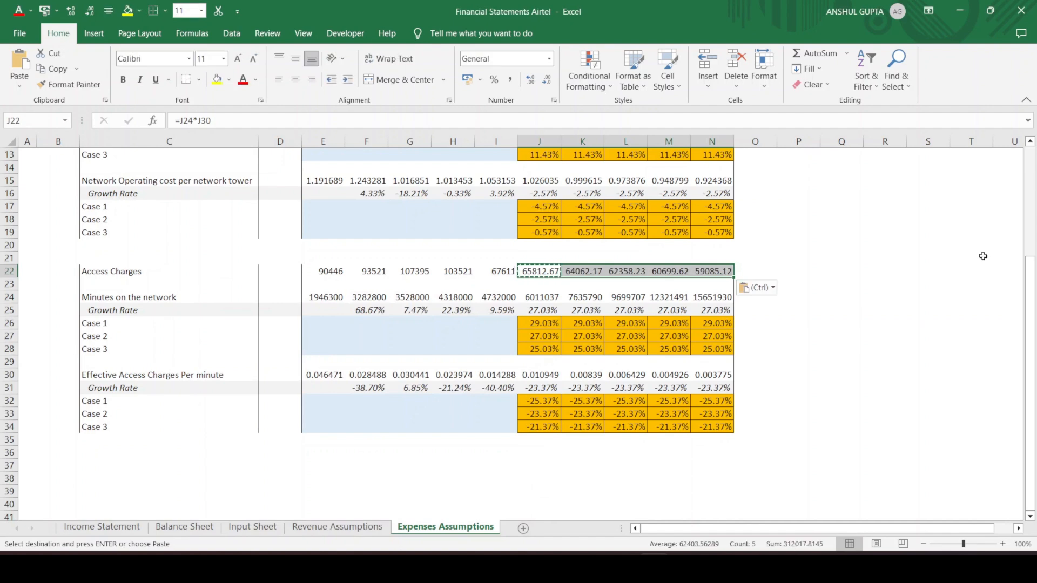
# Compare the Customer Base case growth rates on the Revenue Assumptions sheet with the case rates on the Expenses Assumptions sheet
pyautogui.click(834, 322)
pyautogui.scroll(3, 833, 322)
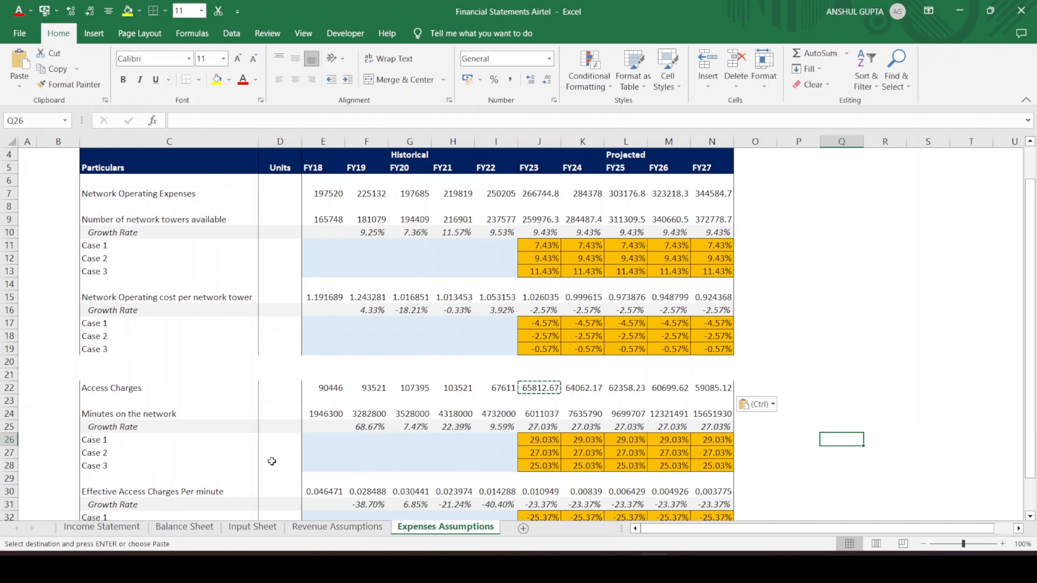
pyautogui.click(337, 527)
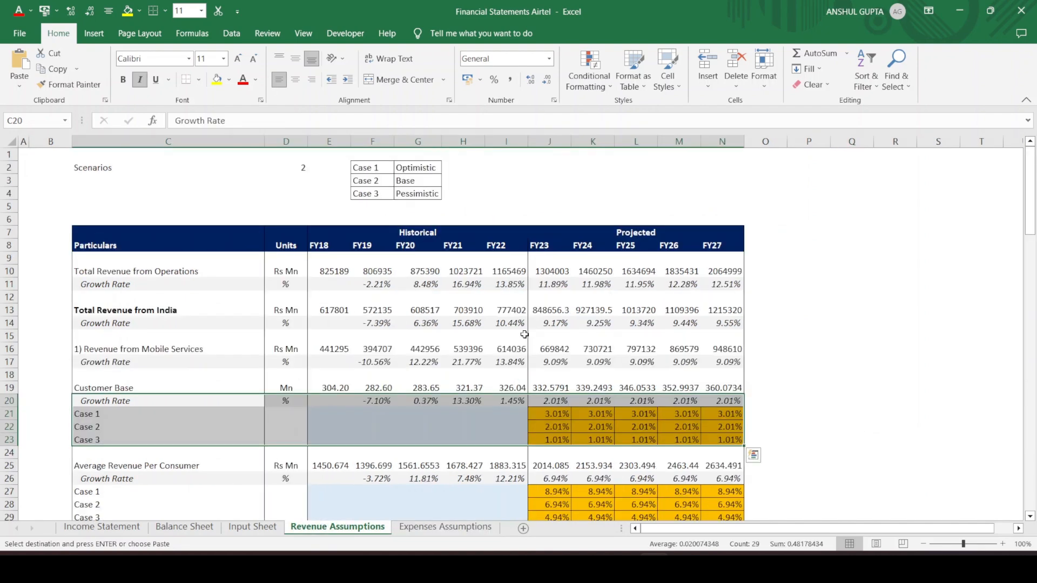
pyautogui.click(556, 418)
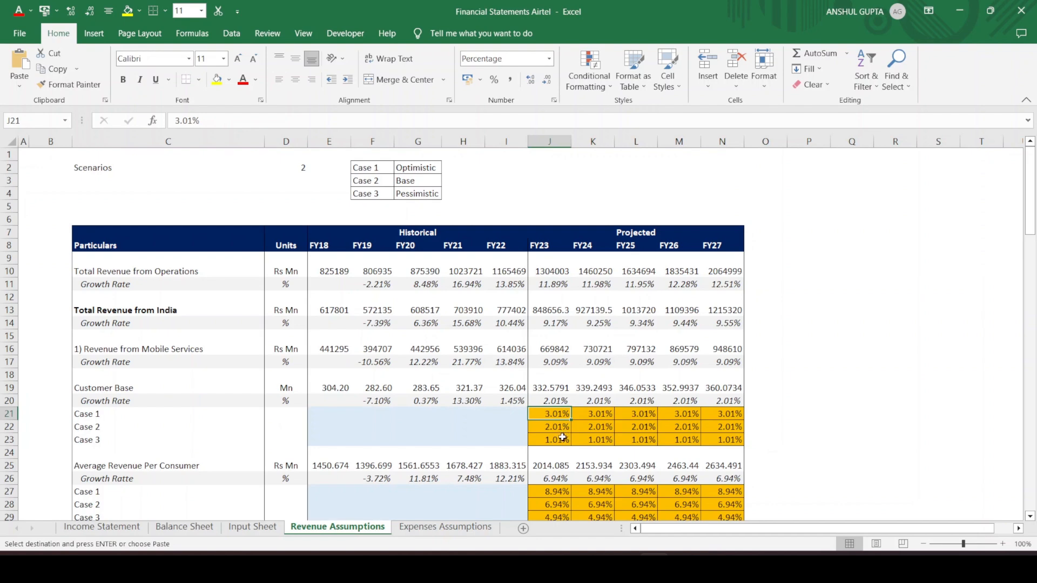
pyautogui.click(562, 428)
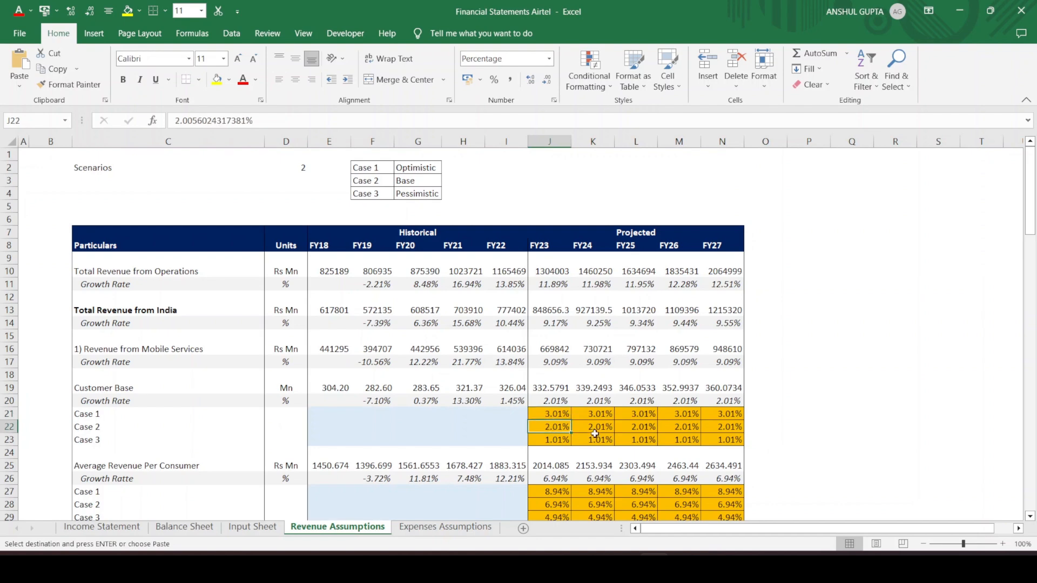
pyautogui.click(561, 414)
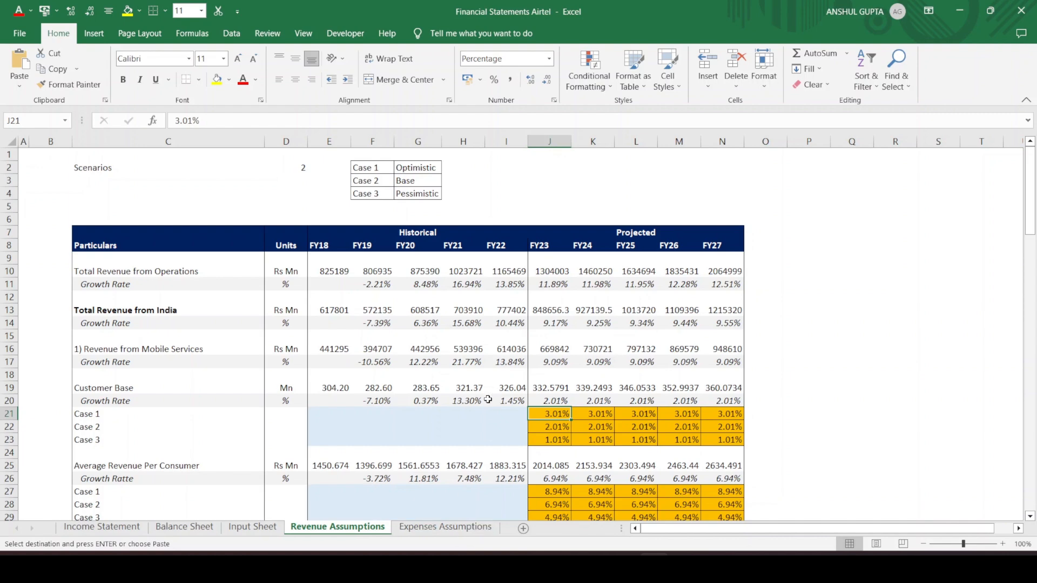
pyautogui.click(466, 528)
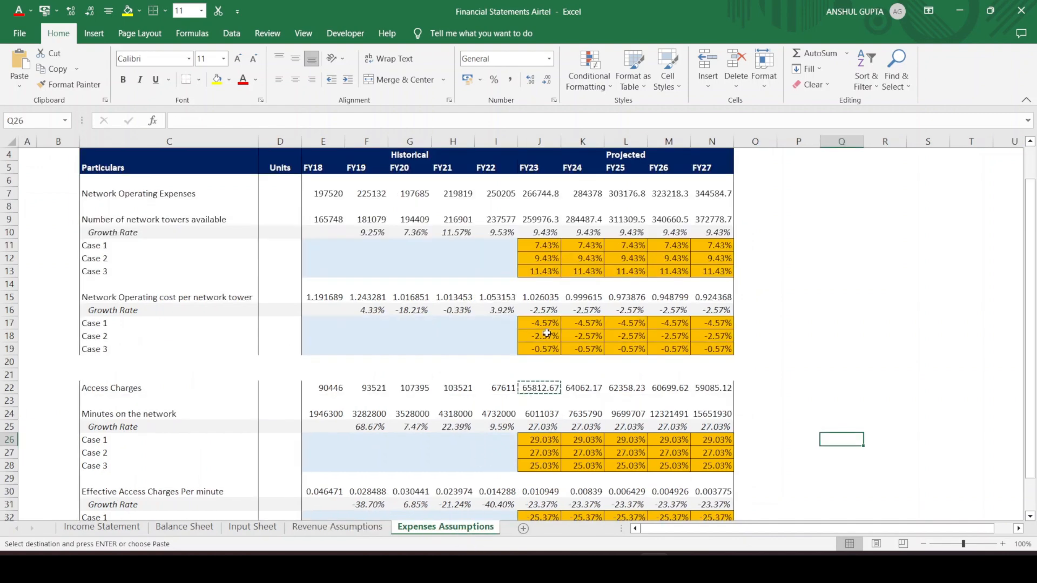
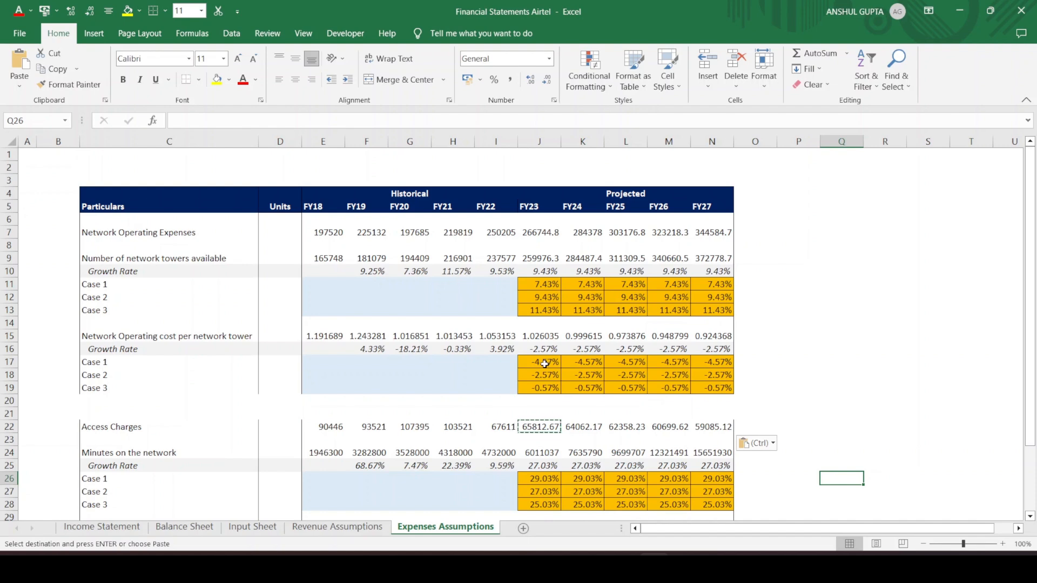
pyautogui.click(542, 389)
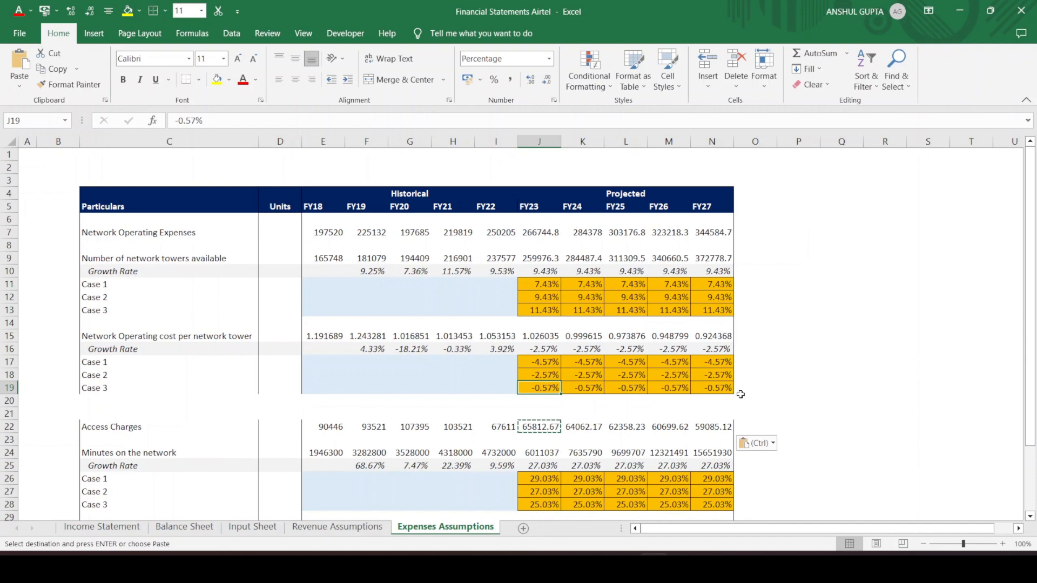
pyautogui.click(544, 283)
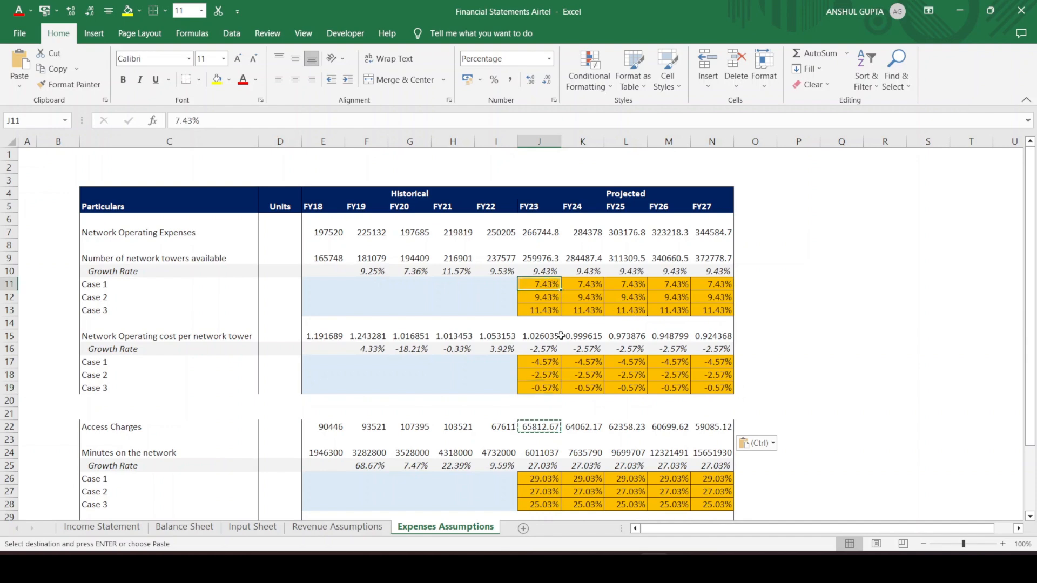
pyautogui.scroll(-4, 558, 341)
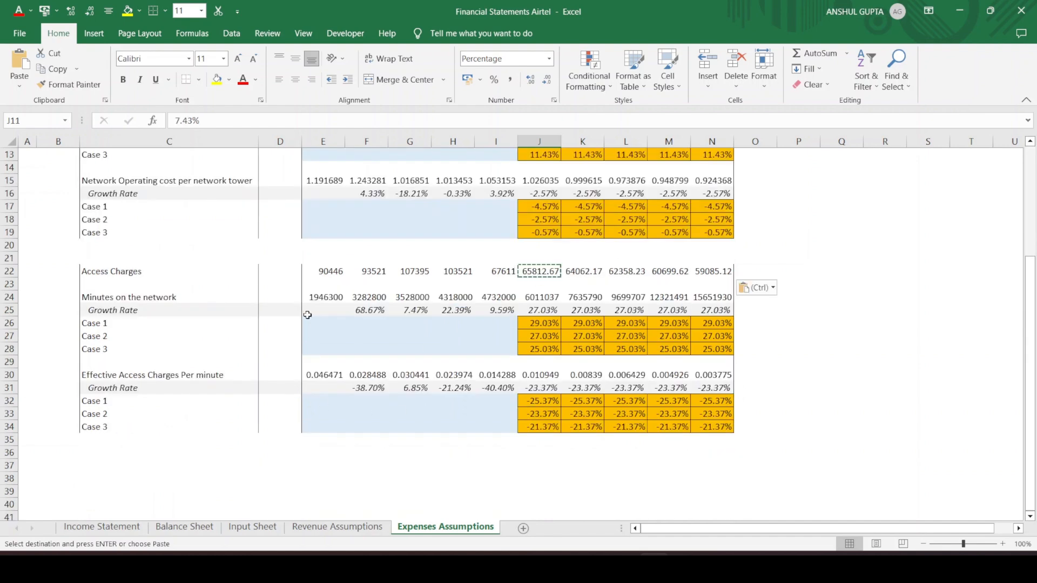
pyautogui.press('Escape')
pyautogui.scroll(4, 476, 319)
pyautogui.scroll(-3, 465, 331)
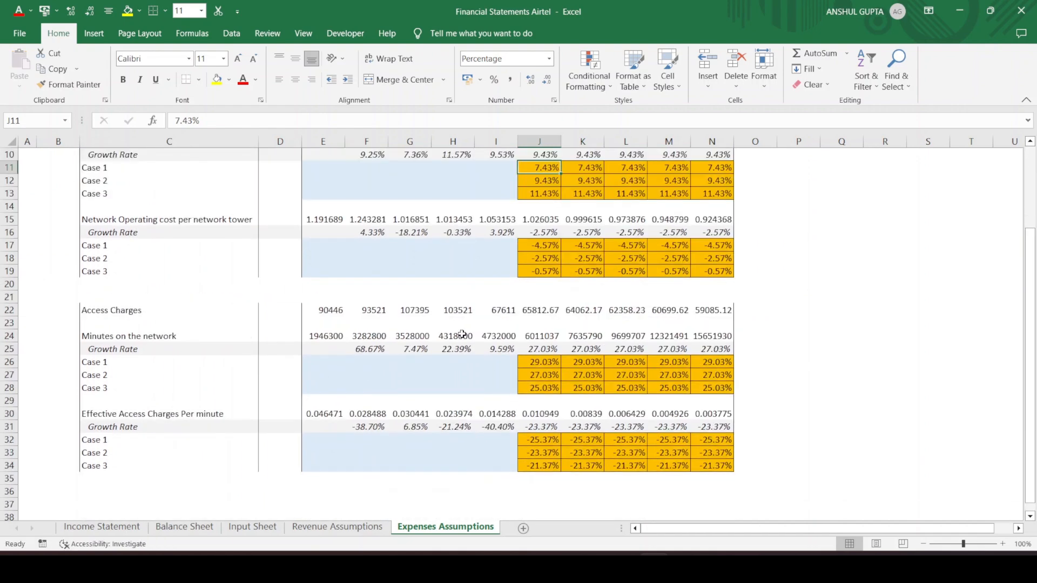
# Check the remaining expense lines on the Income Statement and enter the label "License fees/Spectrum Fees" in C37 of Expenses Assumptions
pyautogui.click(129, 528)
pyautogui.moveTo(129, 319); pyautogui.dragTo(141, 351)
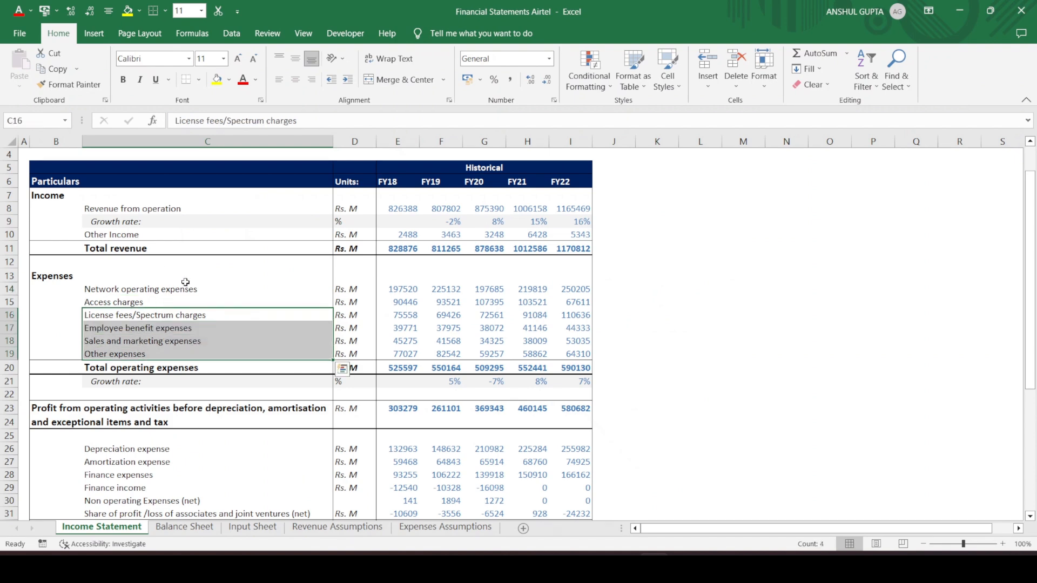
pyautogui.click(459, 532)
pyautogui.scroll(-2, 227, 418)
pyautogui.click(140, 426)
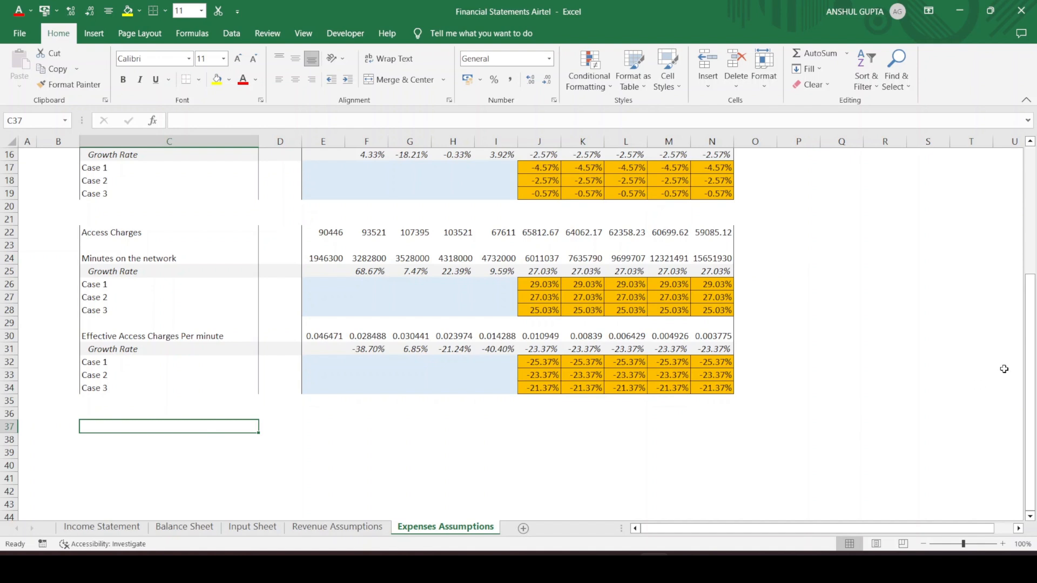
pyautogui.write('Lic')
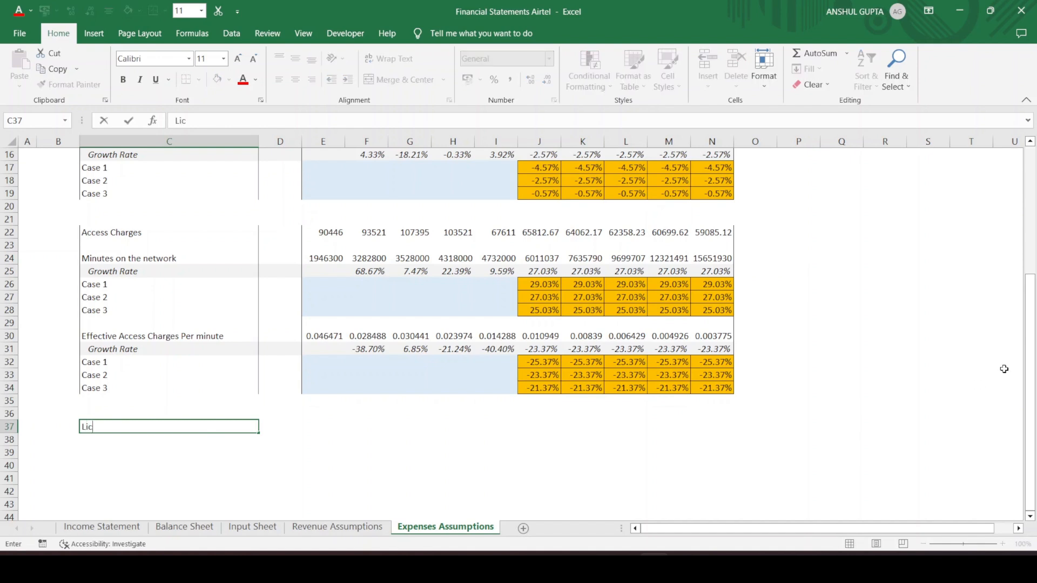
pyautogui.write('ense ')
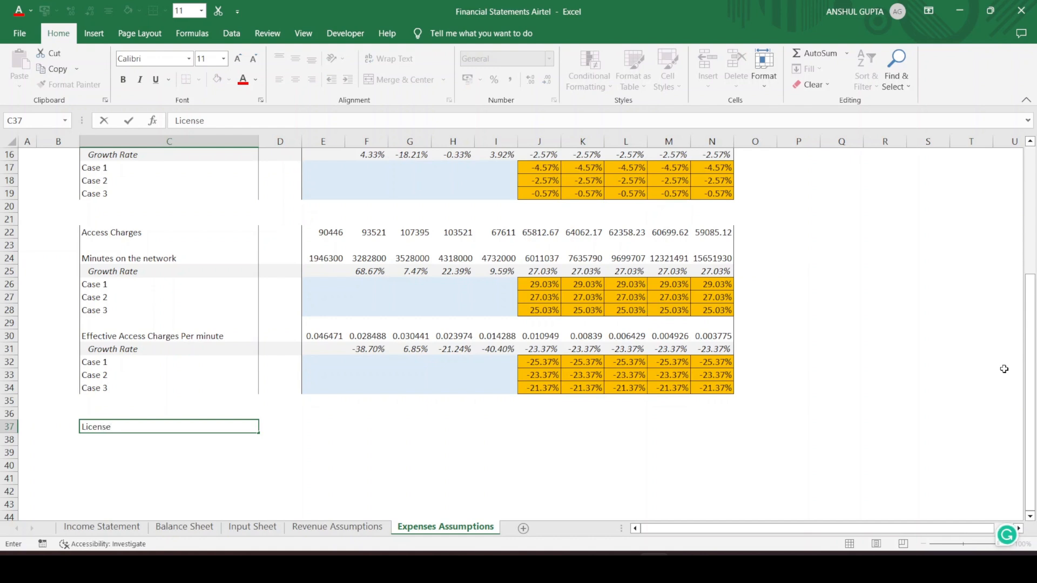
pyautogui.write('fees/Spectrum Fees')
pyautogui.press('Return')
# Link E37 to the FY18 License fees/Spectrum charges with the formula ='Income Statement'!E16
pyautogui.press('Right')
pyautogui.press('Right')
pyautogui.press('Right')
pyautogui.press('Left')
pyautogui.press('Up')
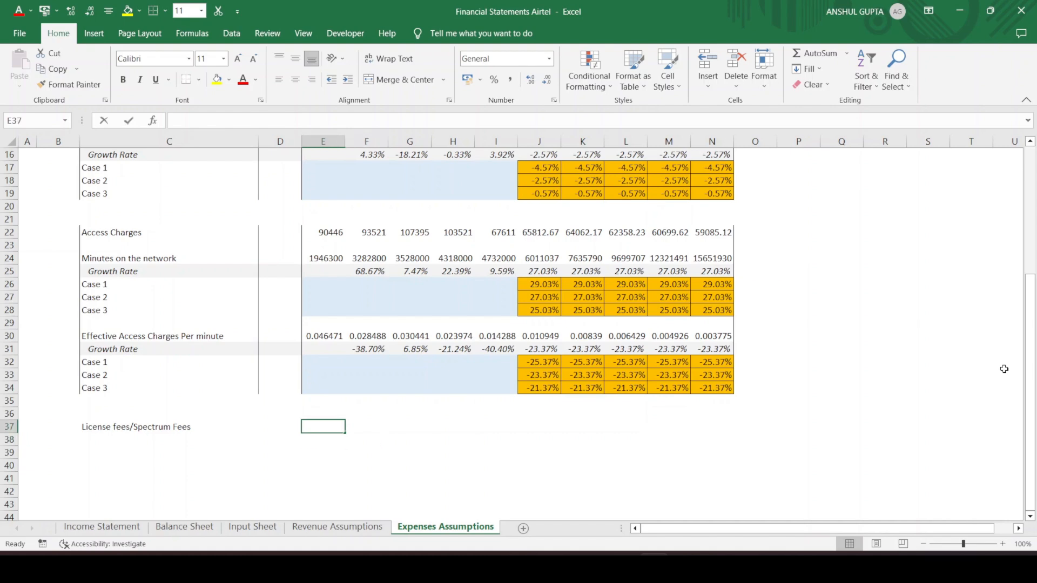
pyautogui.write('=')
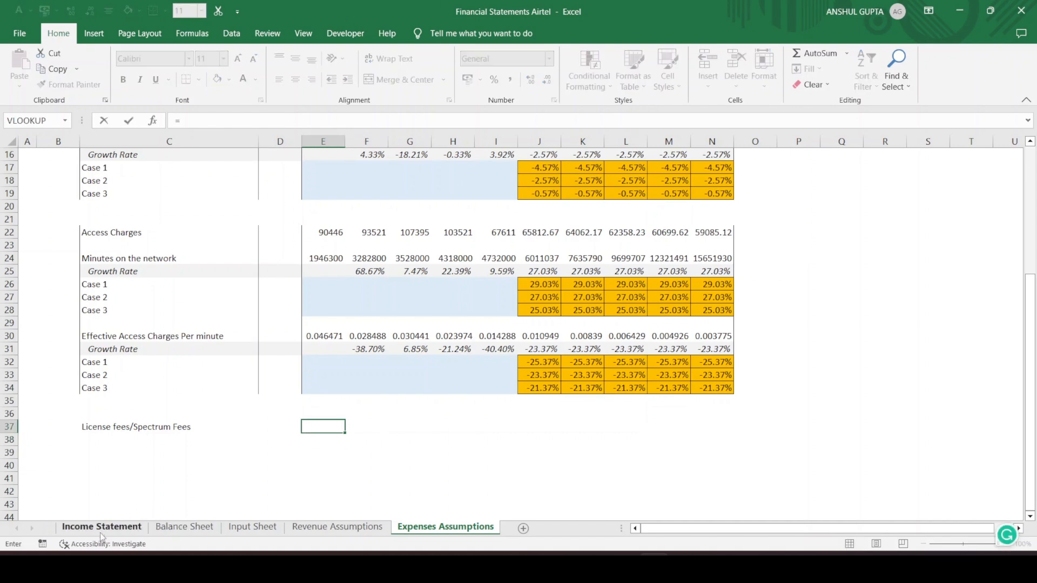
pyautogui.click(101, 527)
pyautogui.moveTo(402, 317); pyautogui.dragTo(448, 315)
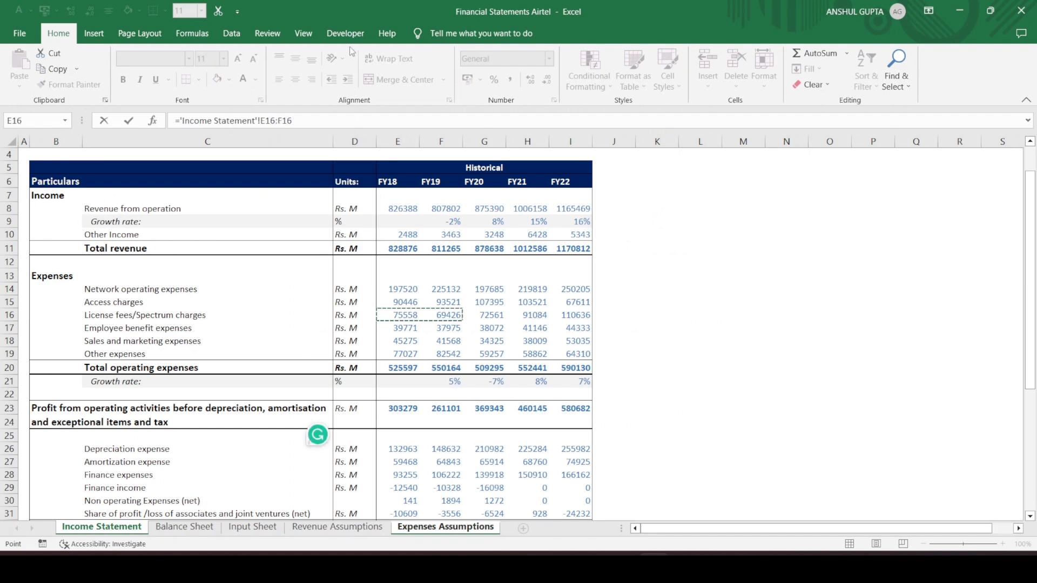
pyautogui.click(317, 124)
pyautogui.press('BackSpace')
pyautogui.press('BackSpace')
pyautogui.press('BackSpace')
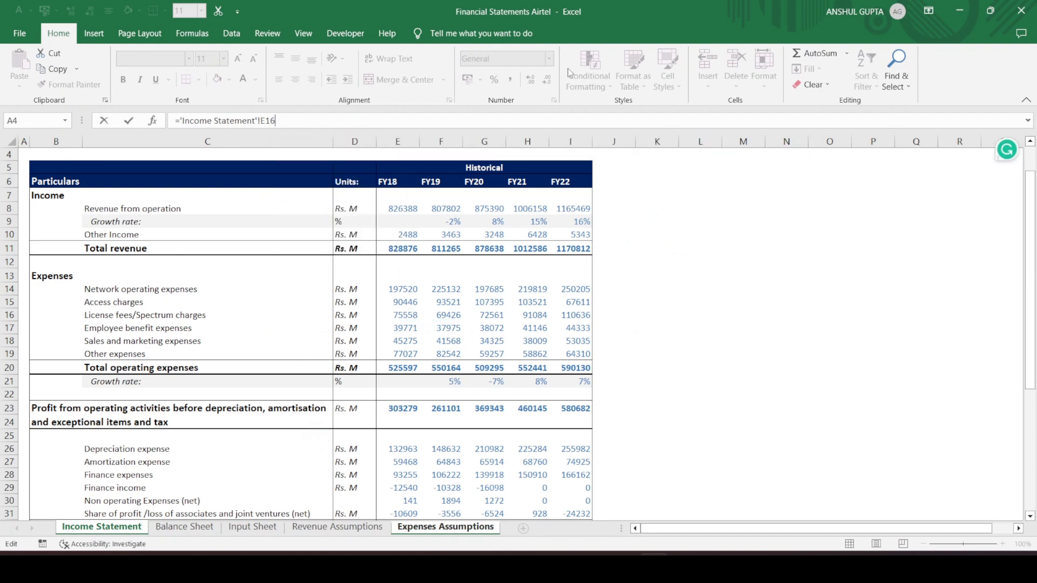
pyautogui.press('Return')
# Copy the License fees/Spectrum Fees link in E37 and paste it as formulas across the historical years E37:I37
pyautogui.press('Up')
pyautogui.hotkey('ctrl', 'c')
pyautogui.hotkey('shift', 'Right')
pyautogui.hotkey('shift', 'Right')
pyautogui.hotkey('shift', 'Right')
pyautogui.hotkey('shift', 'Right')
pyautogui.hotkey('ctrl', 'alt', 'v')
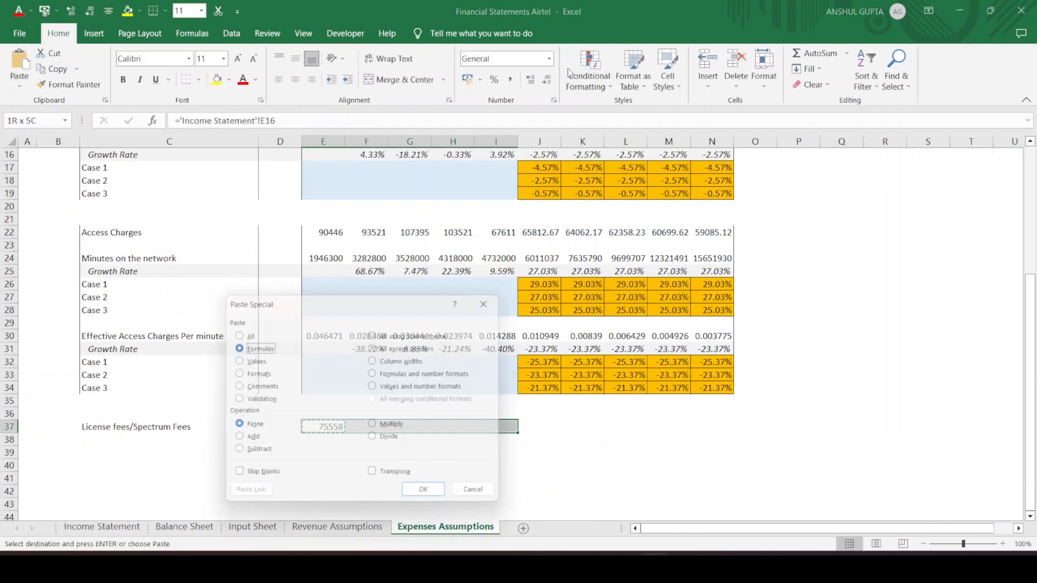
pyautogui.press('Return')
pyautogui.press('Escape')
# Enter the label "As a % of total Revenue" in C38 below License fees/Spectrum Fees
pyautogui.click(322, 442)
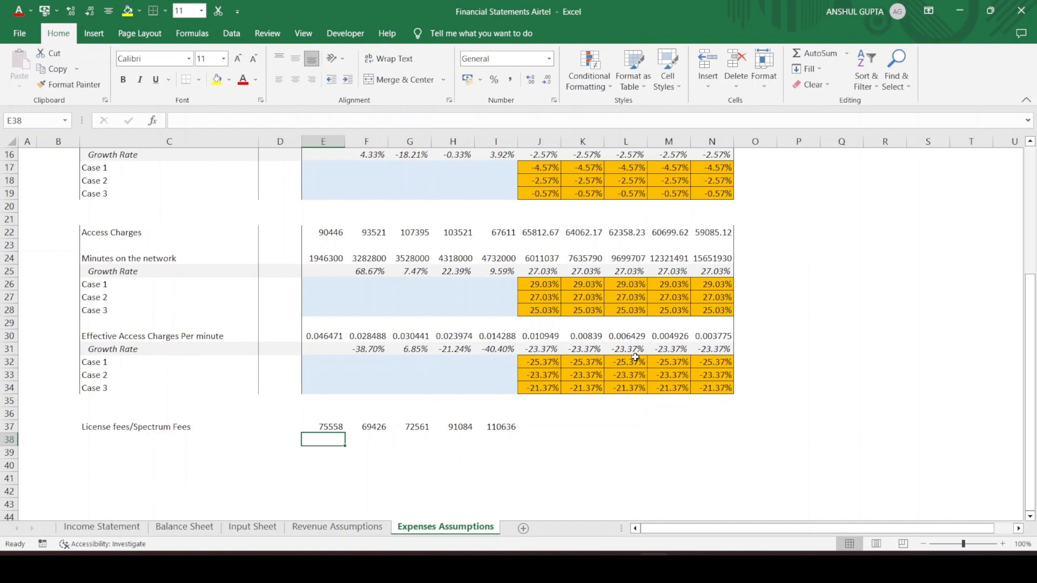
pyautogui.click(135, 437)
pyautogui.write('As a')
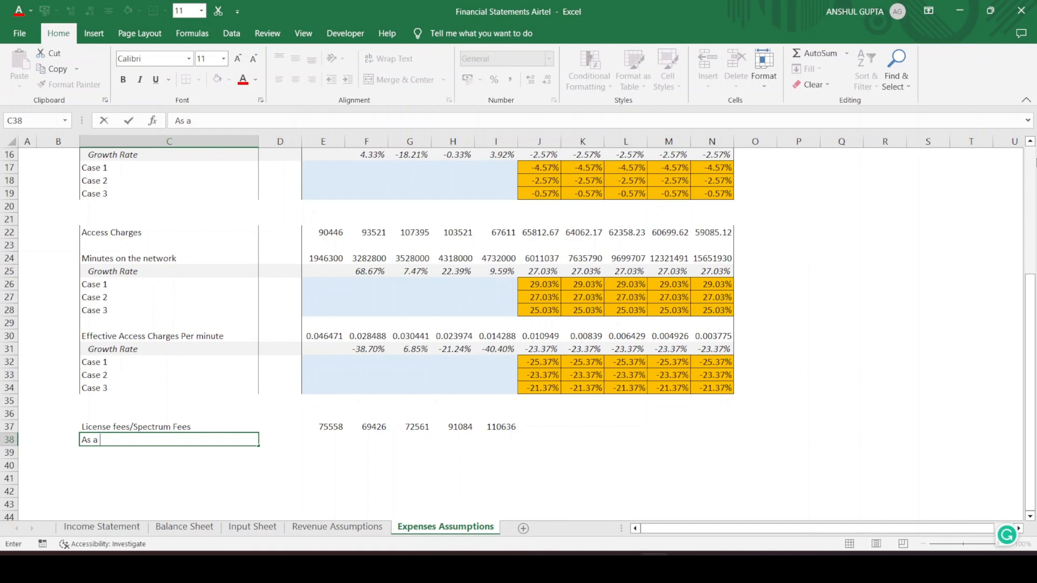
pyautogui.write(' % ')
pyautogui.write('of t')
pyautogui.write('otal Revn')
pyautogui.write('enues')
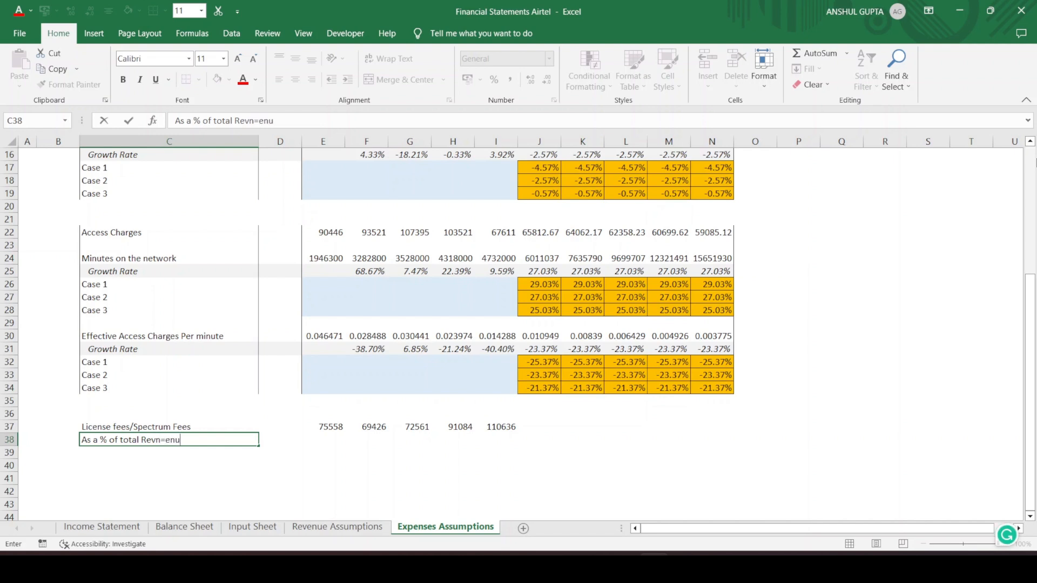
pyautogui.press('BackSpace')
pyautogui.press('BackSpace')
pyautogui.press('BackSpace')
pyautogui.press('BackSpace')
pyautogui.press('BackSpace')
pyautogui.press('BackSpace')
pyautogui.write('enue')
pyautogui.press('Return')
# Enter the FY18 ratio formula =E37/'Revenue Assumptions'!E10 in E38, dividing license fees by Total Revenue from Operations
pyautogui.press('Up')
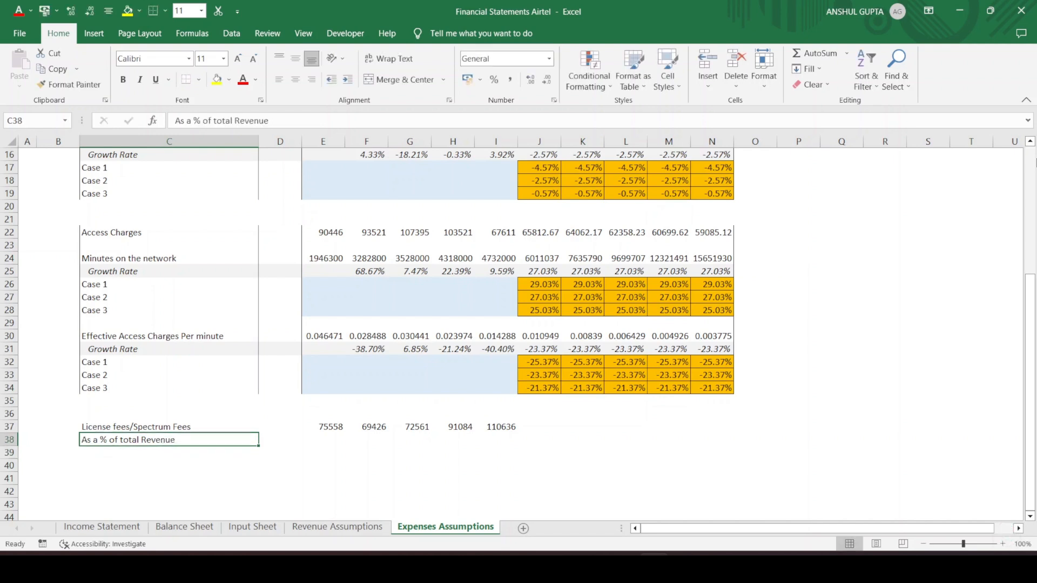
pyautogui.press('Right')
pyautogui.press('Right')
pyautogui.write('=')
pyautogui.press('Up')
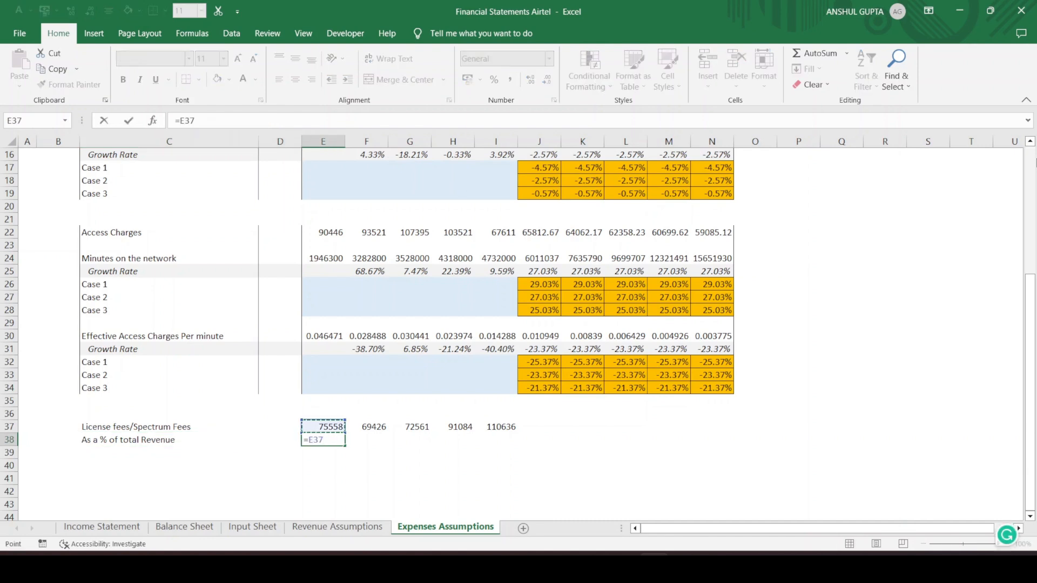
pyautogui.write('/')
pyautogui.click(338, 526)
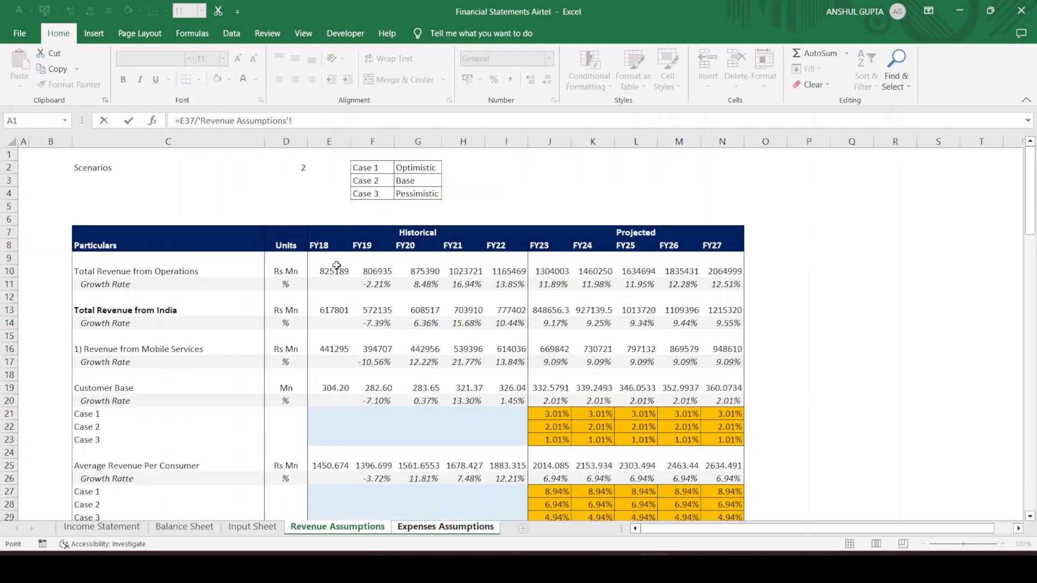
pyautogui.click(344, 271)
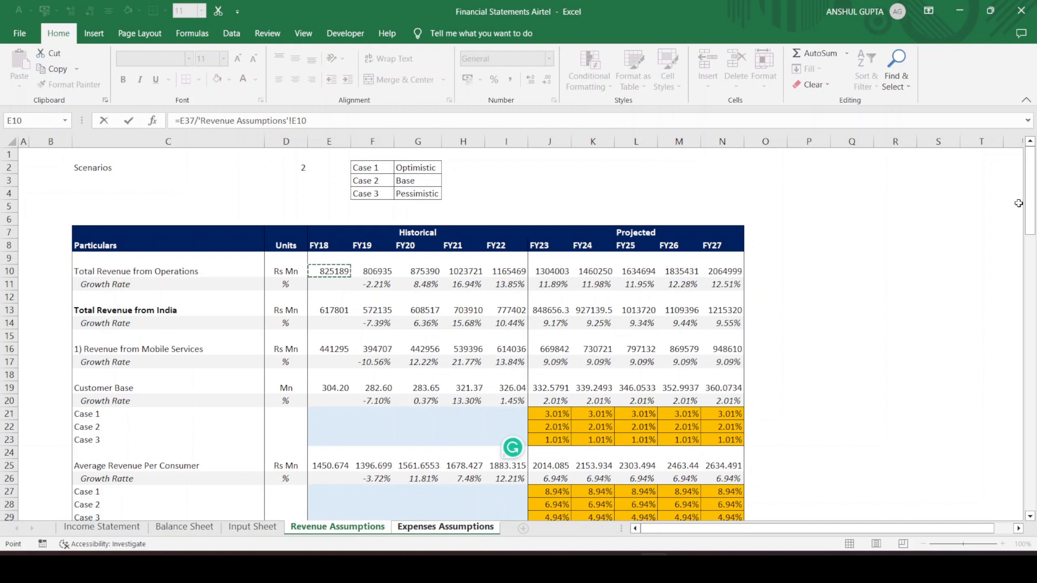
pyautogui.hotkey('ctrl', 'Return')
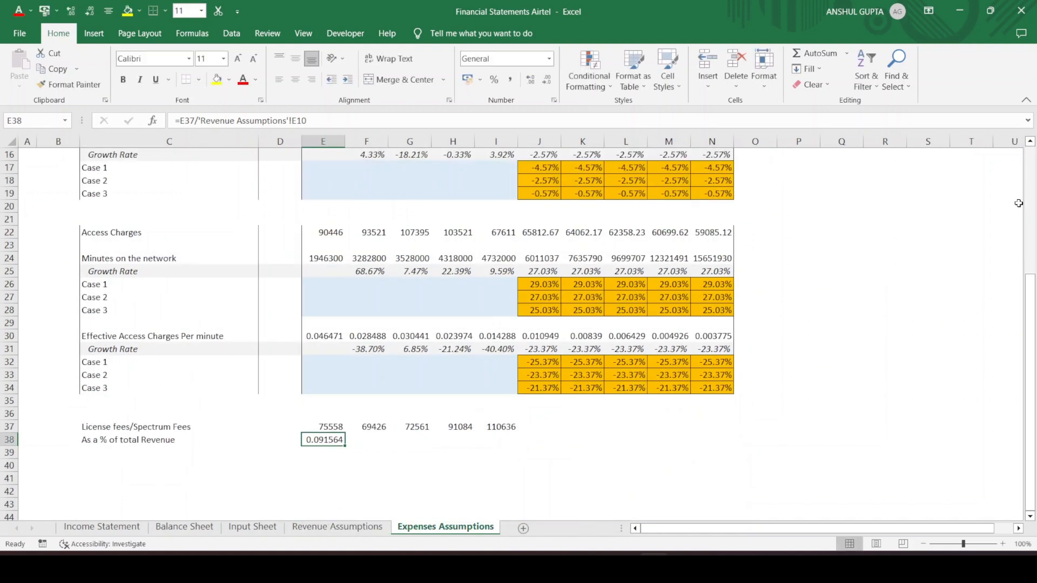
# Copy the license fees ratio formula in E38 and paste it across the historical years E38:I38
pyautogui.hotkey('ctrl', 'c')
pyautogui.hotkey('shift', 'Right')
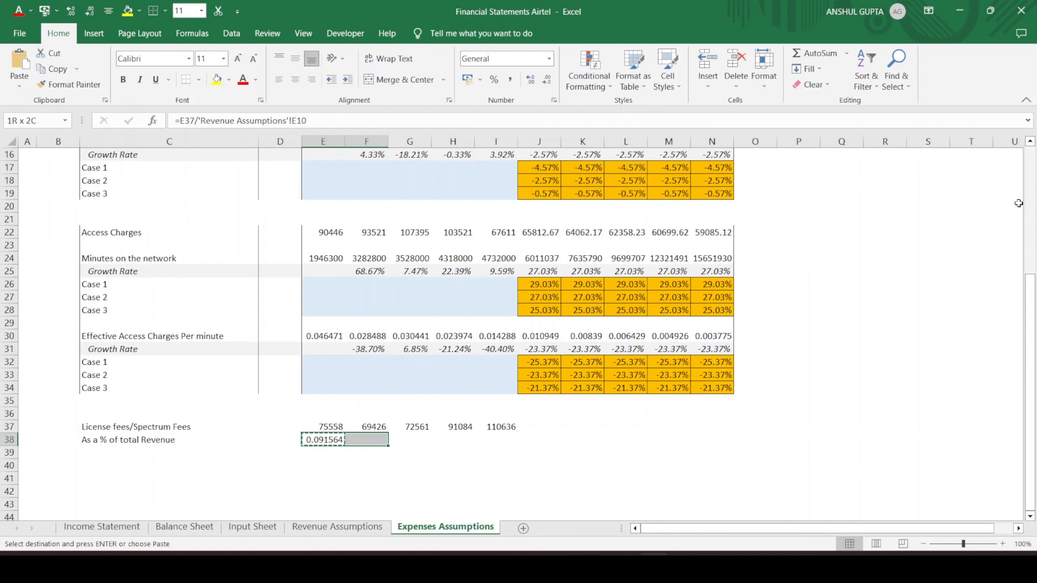
pyautogui.hotkey('shift', 'Right')
pyautogui.hotkey('shift', 'Right')
pyautogui.hotkey('shift', 'Right')
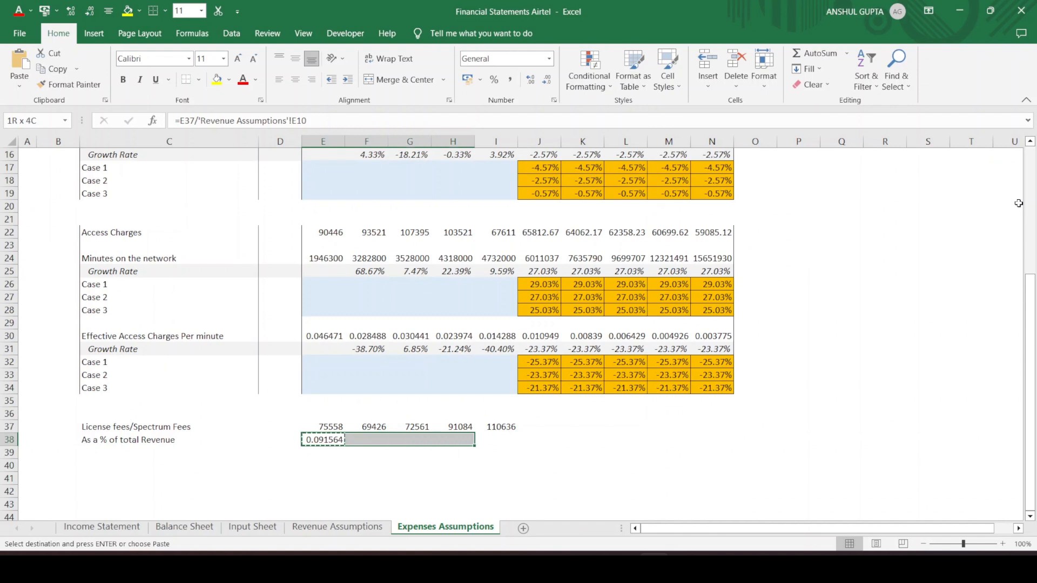
pyautogui.hotkey('ctrl', 'alt', 'v')
pyautogui.press('Return')
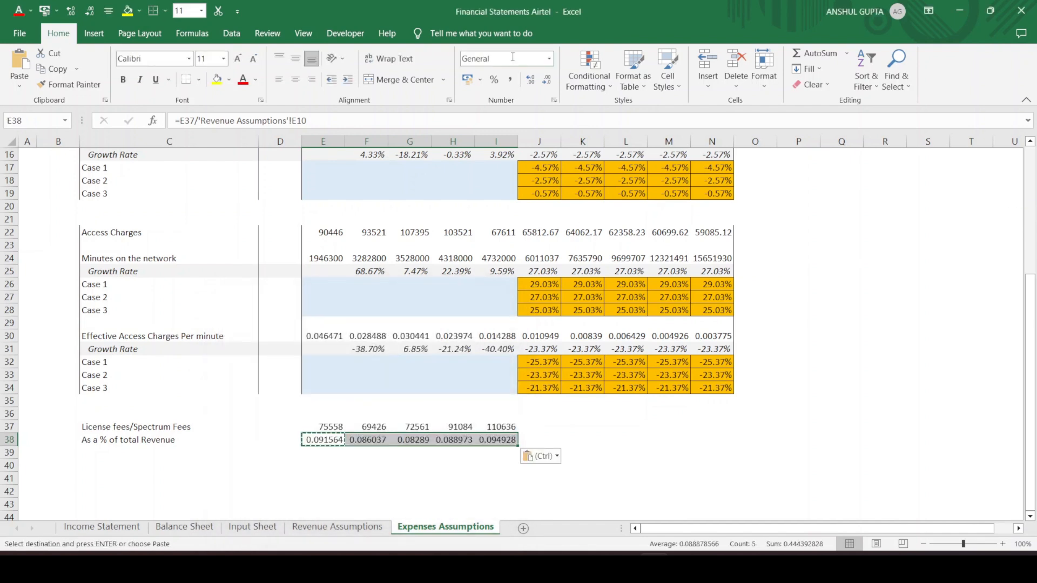
# Format the historical license fees ratios in E38:I38 as percentages with two decimal places
pyautogui.click(493, 79)
pyautogui.click(530, 79)
pyautogui.click(530, 79)
pyautogui.click(568, 440)
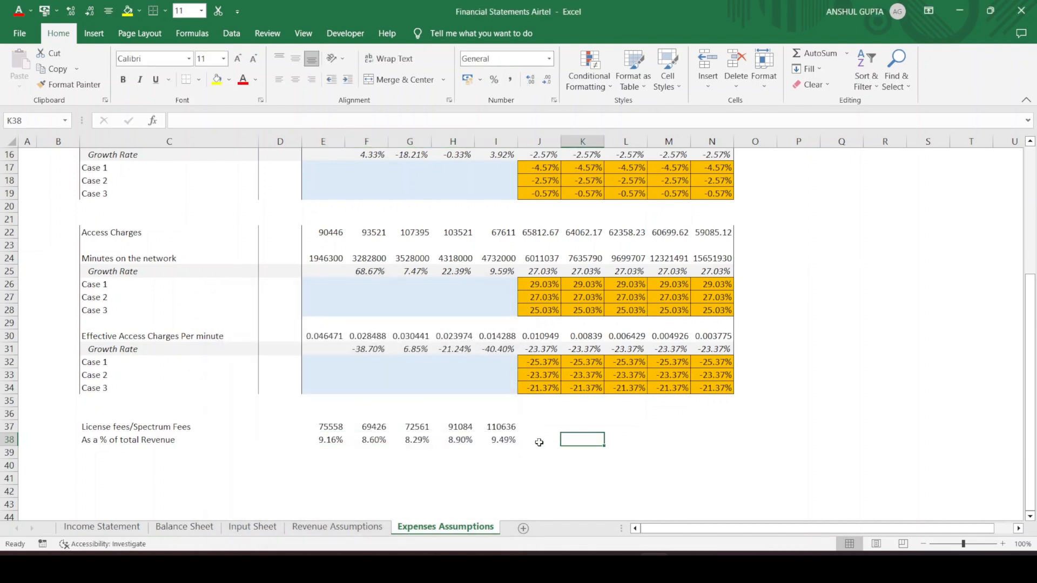
# Copy the Case 3 forecast cells J34:N34 and paste only their formatting onto J38:N38
pyautogui.click(530, 440)
pyautogui.hotkey('shift', 'Right')
pyautogui.hotkey('shift', 'Right')
pyautogui.hotkey('shift', 'Right')
pyautogui.hotkey('shift', 'Right')
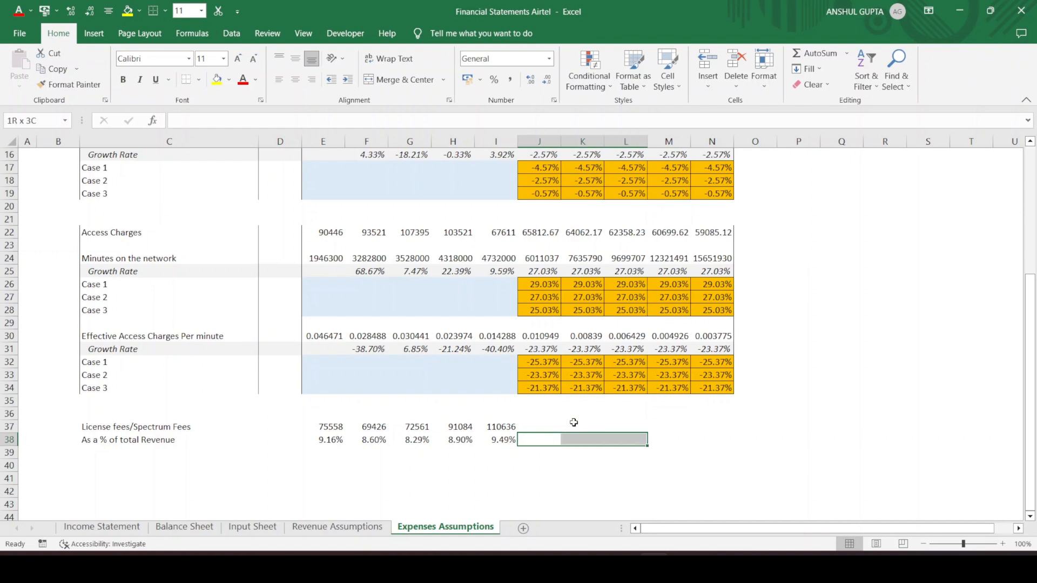
pyautogui.press('Up')
pyautogui.press('Up')
pyautogui.press('Up')
pyautogui.press('Up')
pyautogui.hotkey('shift', 'Right')
pyautogui.hotkey('shift', 'Right')
pyautogui.hotkey('shift', 'Right')
pyautogui.hotkey('shift', 'Right')
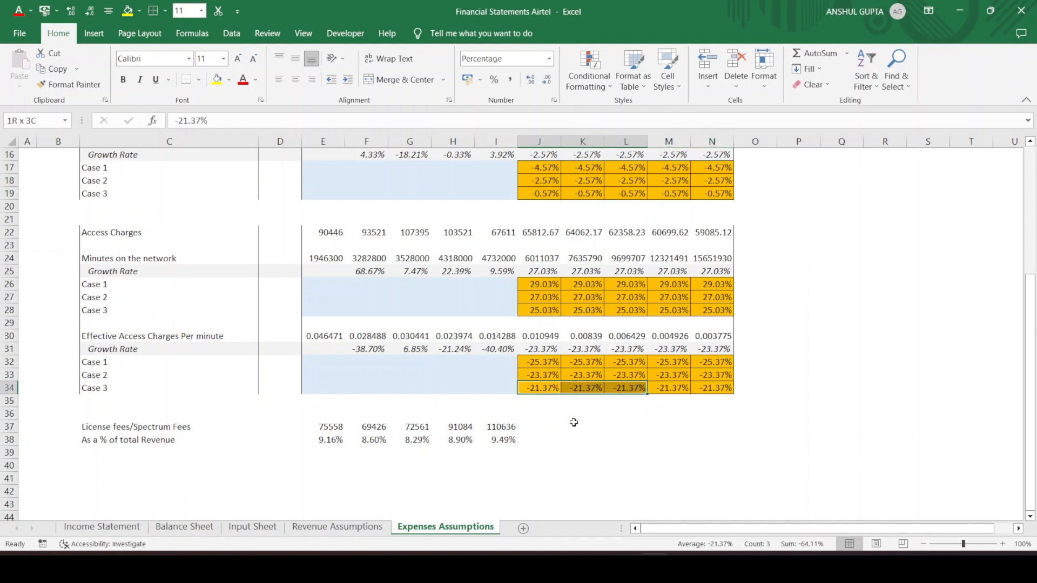
pyautogui.hotkey('ctrl', 'c')
pyautogui.press('Down')
pyautogui.press('Down')
pyautogui.press('Down')
pyautogui.press('Down')
pyautogui.press('Down')
pyautogui.press('Up')
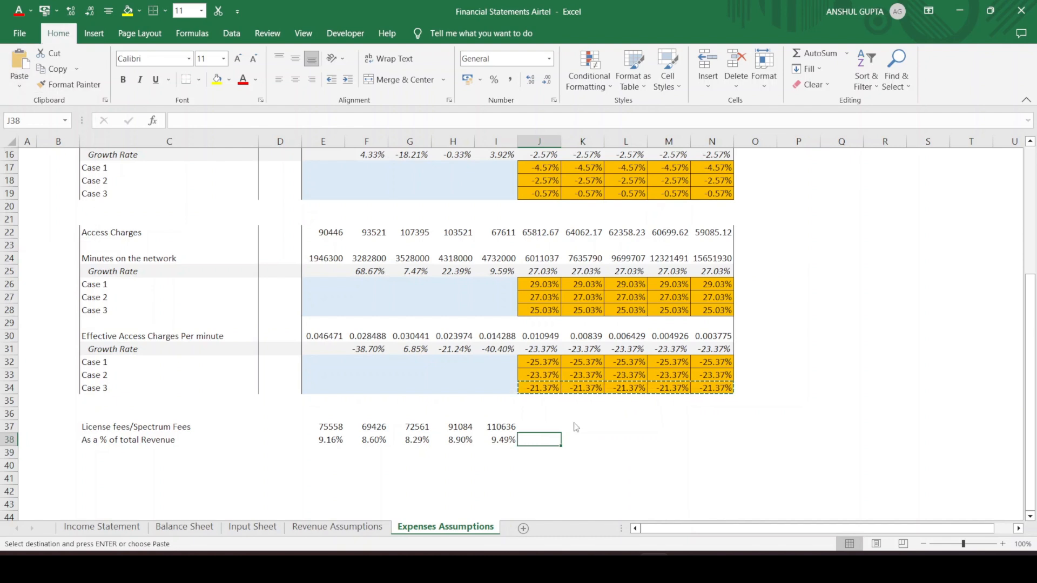
pyautogui.hotkey('ctrl', 'alt', 'v')
pyautogui.press('t')
pyautogui.press('Return')
pyautogui.press('BackSpace')
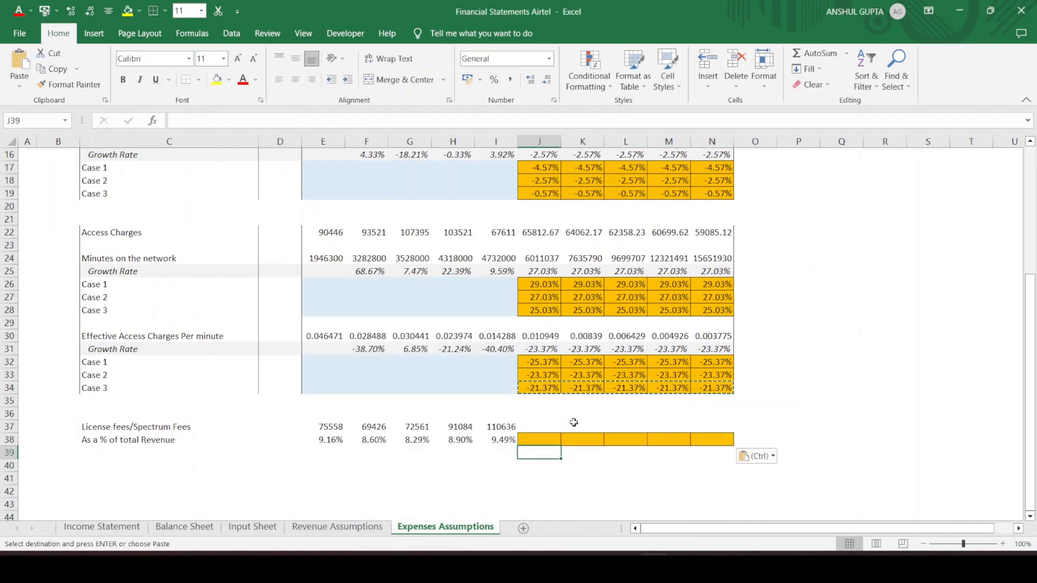
# Enter =AVERAGE(E38:I38) in J38 as the FY23 license fees percentage of total revenue
pyautogui.write('=averaghe')
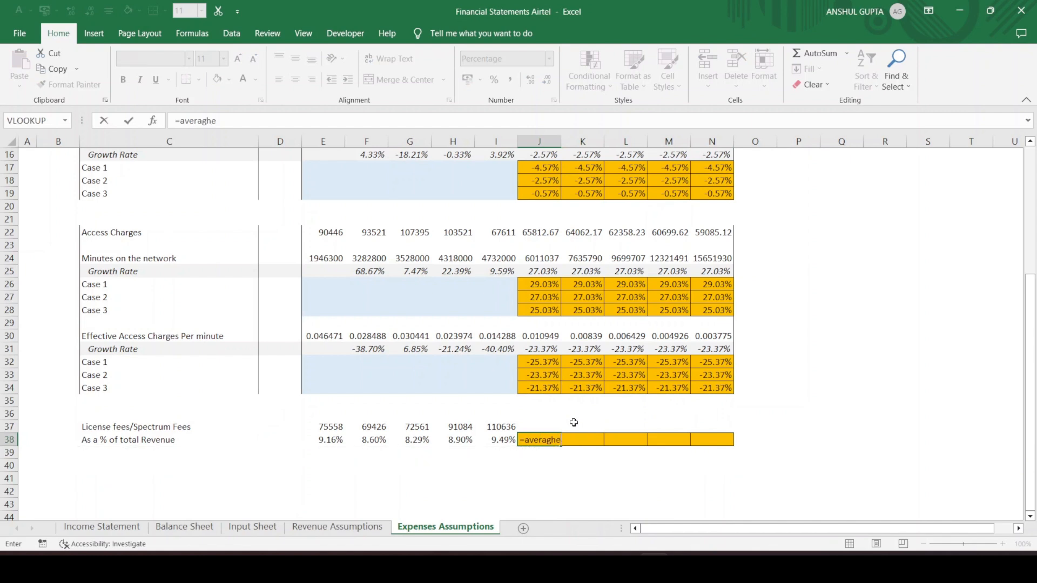
pyautogui.press('BackSpace')
pyautogui.press('BackSpace')
pyautogui.write('e(')
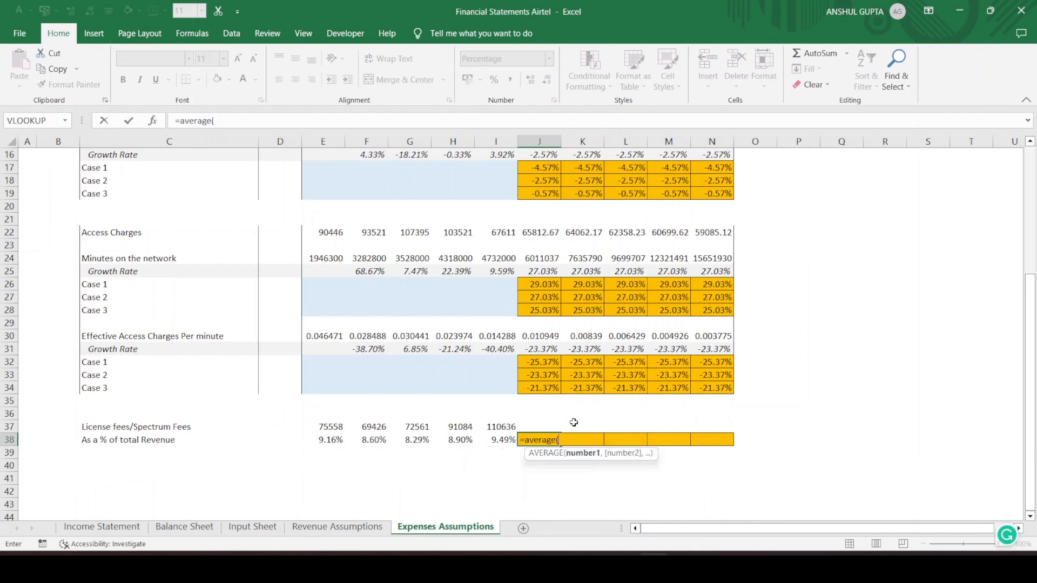
pyautogui.press('Left')
pyautogui.hotkey('shift', 'Left')
pyautogui.hotkey('shift', 'Left')
pyautogui.hotkey('shift', 'Left')
pyautogui.hotkey('shift', 'Left')
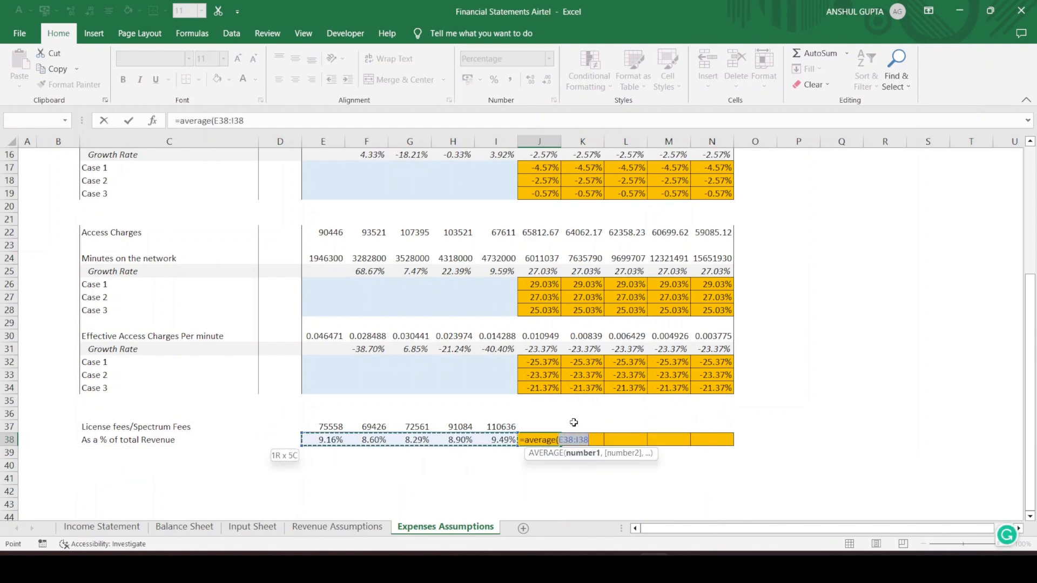
pyautogui.write(')')
pyautogui.hotkey('ctrl', 'Return')
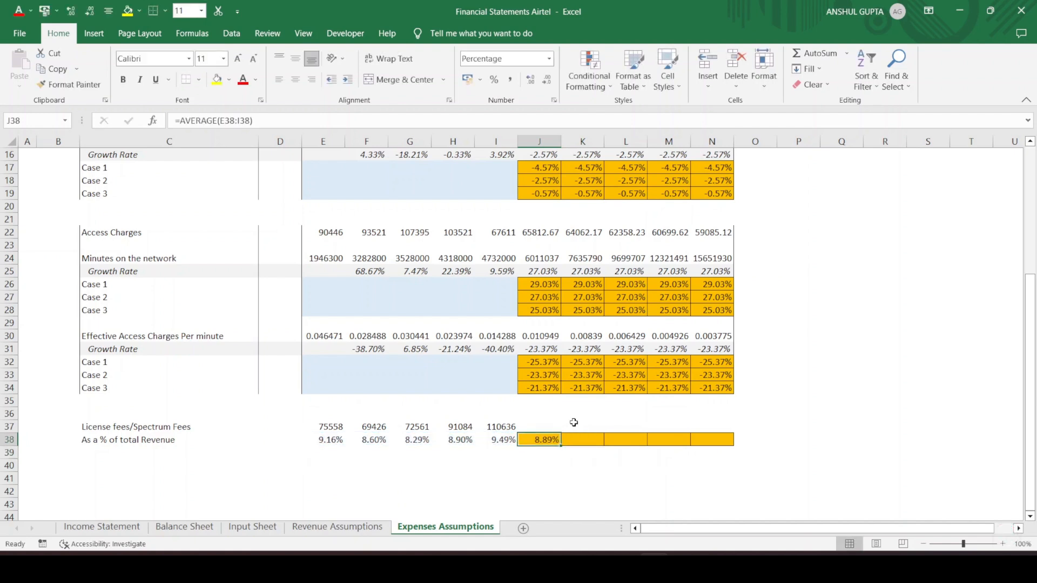
# Copy the average in J38 and paste it as values across the projected years J38:N38
pyautogui.hotkey('ctrl', 'c')
pyautogui.hotkey('shift', 'Right')
pyautogui.hotkey('shift', 'Right')
pyautogui.hotkey('shift', 'Right')
pyautogui.hotkey('shift', 'Right')
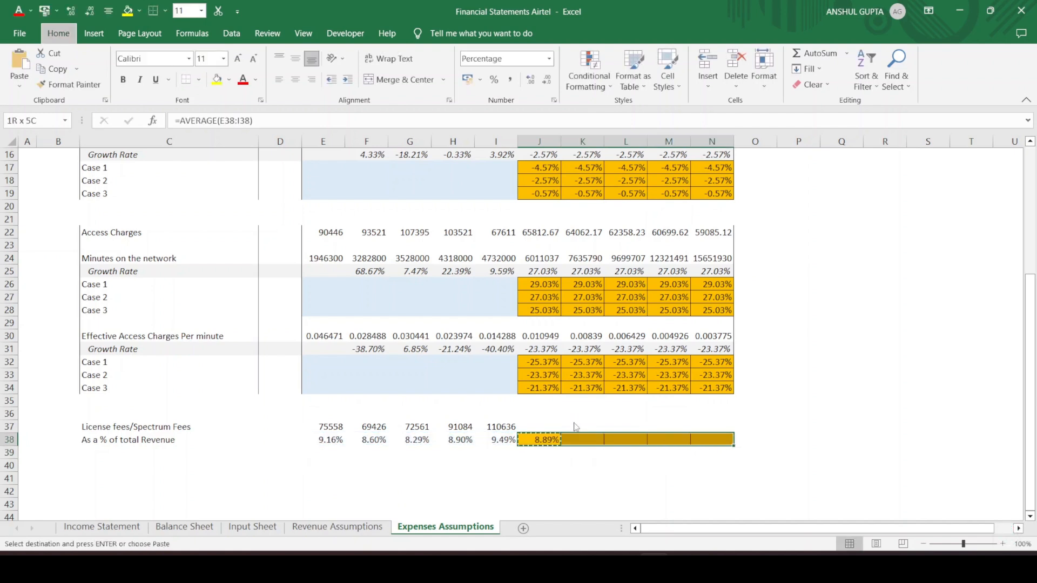
pyautogui.hotkey('ctrl', 'alt', 'v')
pyautogui.press('Return')
pyautogui.press('Escape')
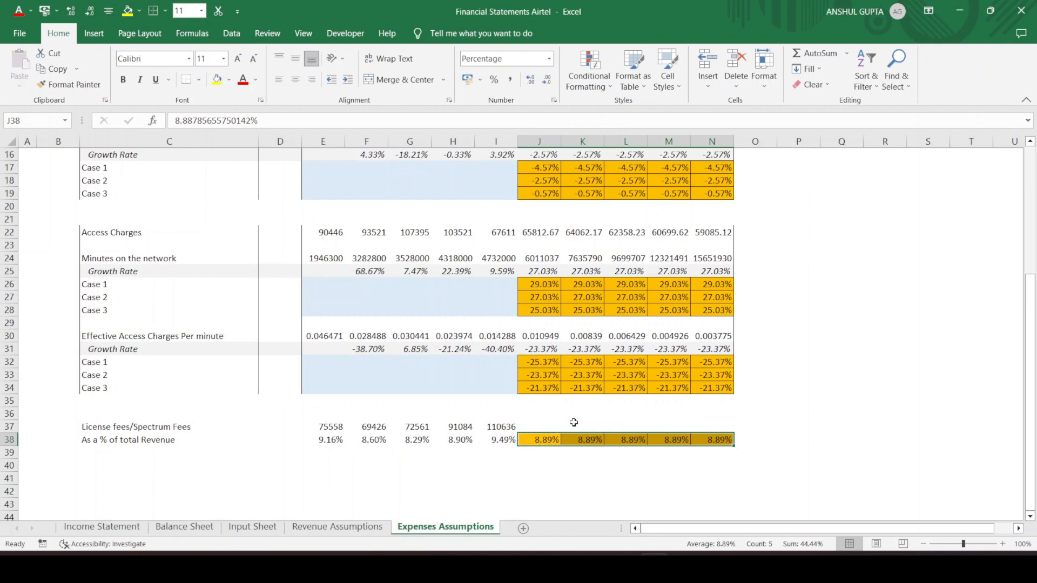
# Enter the FY23 license fees formula =J38*'Revenue Assumptions'!J10 in J37, multiplying the percentage by Total Revenue from Operations
pyautogui.press('Down')
pyautogui.press('Up')
pyautogui.press('Up')
pyautogui.press('Up')
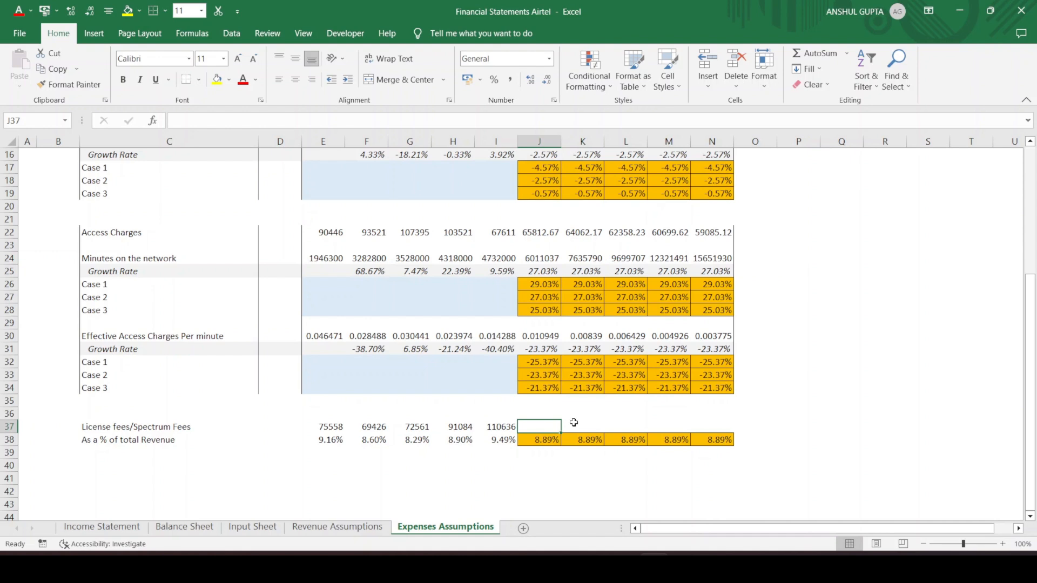
pyautogui.write('=')
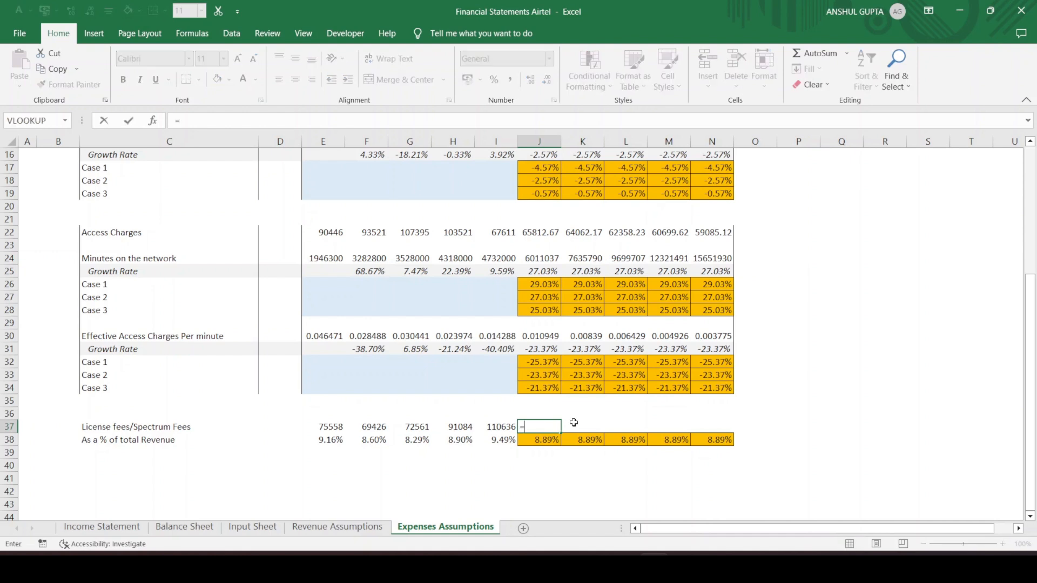
pyautogui.press('Down')
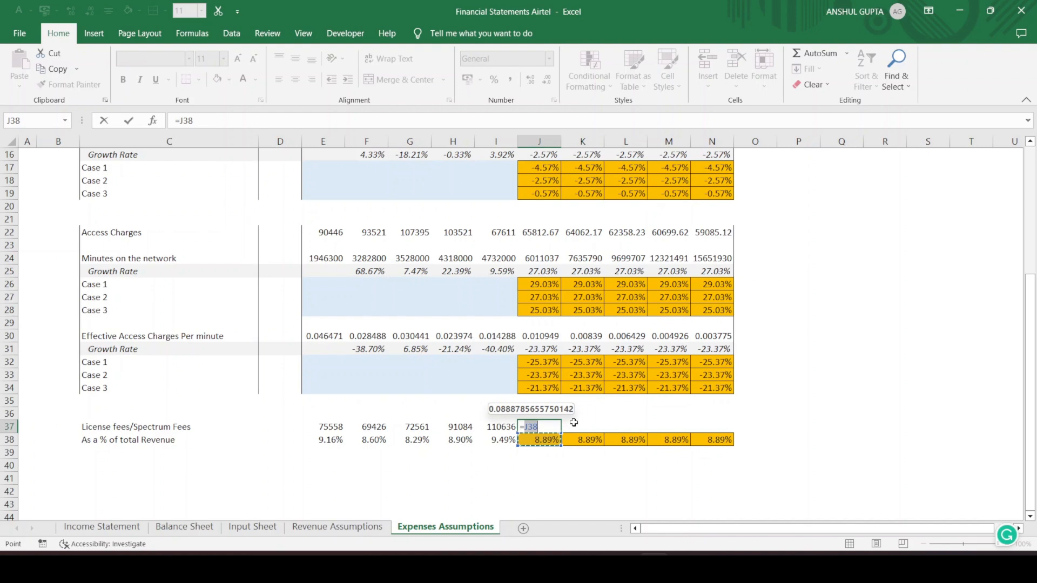
pyautogui.write('*')
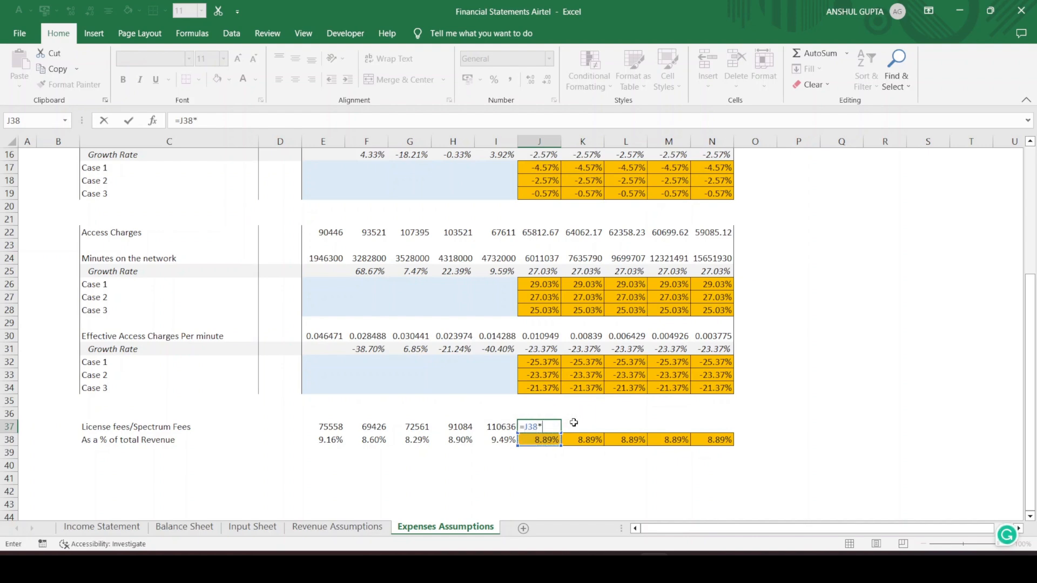
pyautogui.click(340, 527)
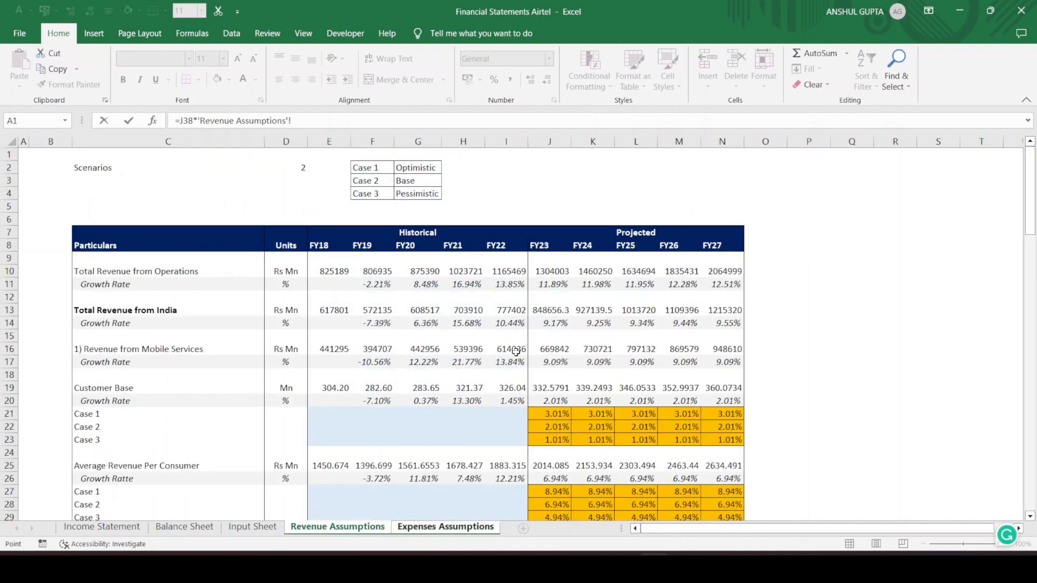
pyautogui.click(556, 270)
pyautogui.press('Return')
# Copy the FY23 license fees in J37 and paste them as values across J37:N37
pyautogui.press('Up')
pyautogui.hotkey('ctrl', 'c')
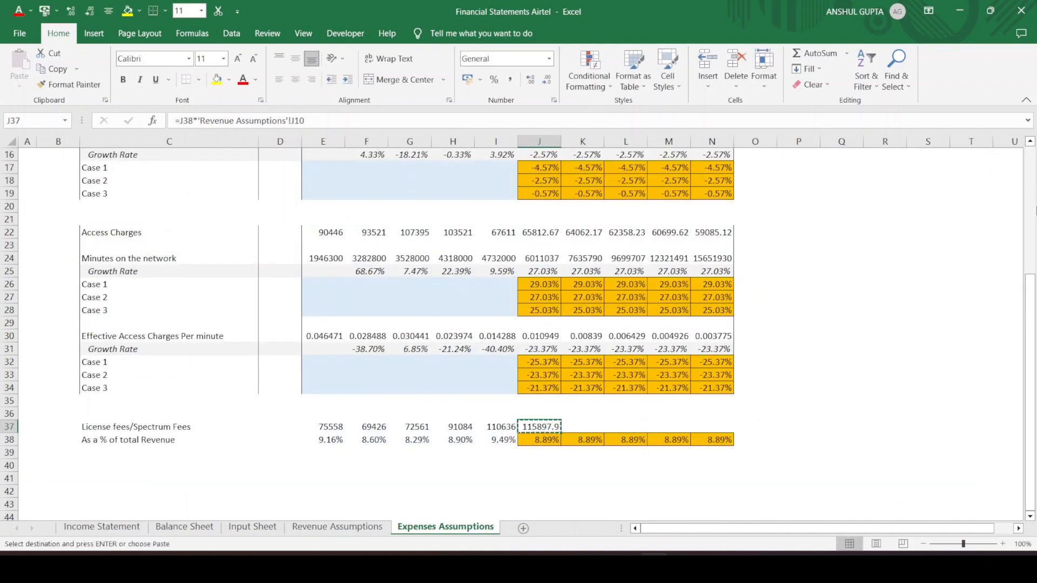
pyautogui.hotkey('shift', 'Right')
pyautogui.hotkey('shift', 'Right')
pyautogui.hotkey('shift', 'Right')
pyautogui.hotkey('shift', 'Right')
pyautogui.hotkey('alt', 'h')
pyautogui.press('v')
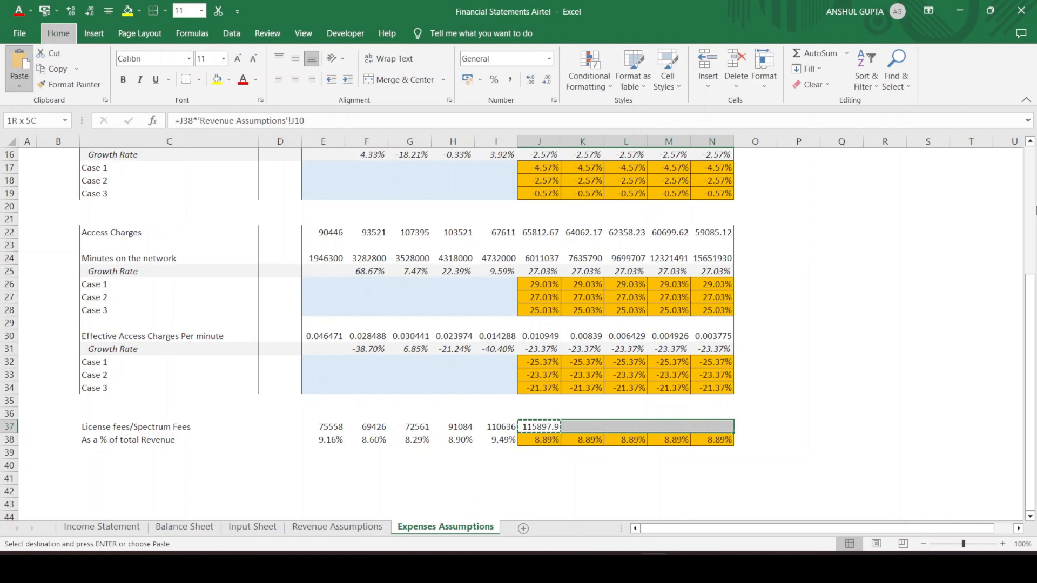
pyautogui.press('s')
pyautogui.press('v')
pyautogui.press('Return')
pyautogui.click(928, 414)
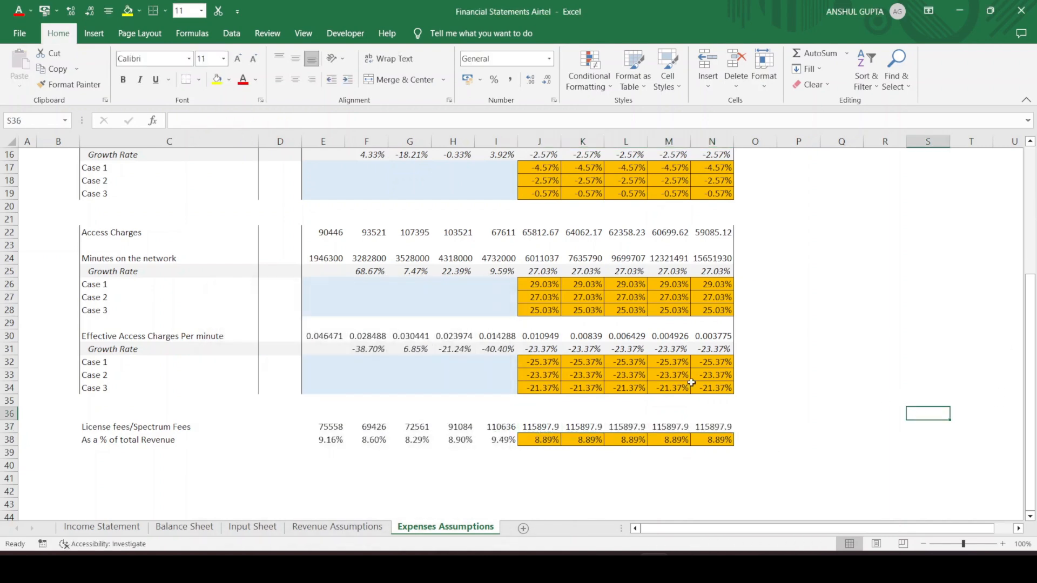
# Check the next operating expense on the Income Statement and enter the label "Employee Benefit Expenses" in C40 of Expenses Assumptions
pyautogui.scroll(-2, 549, 360)
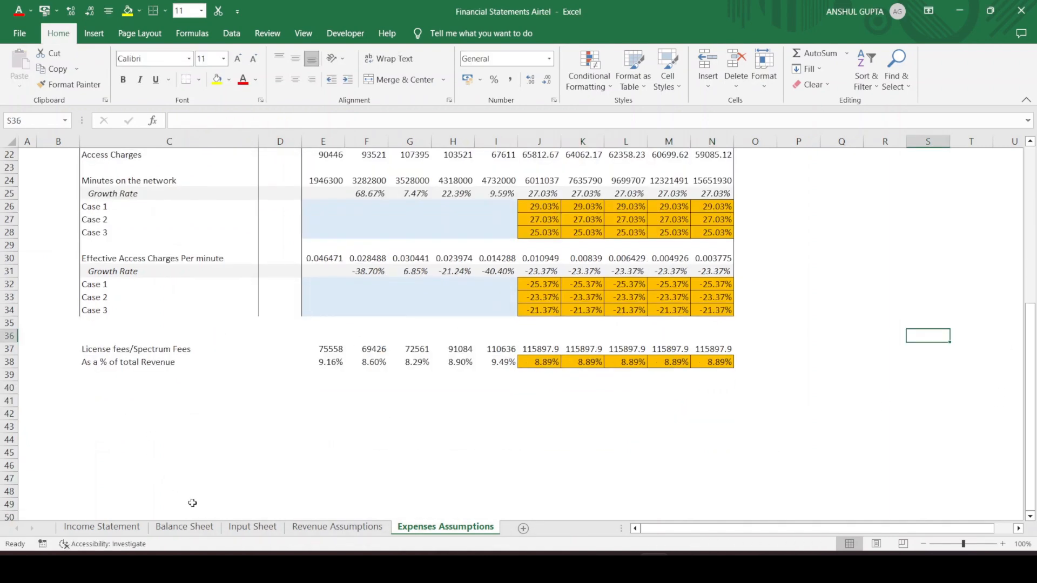
pyautogui.click(138, 528)
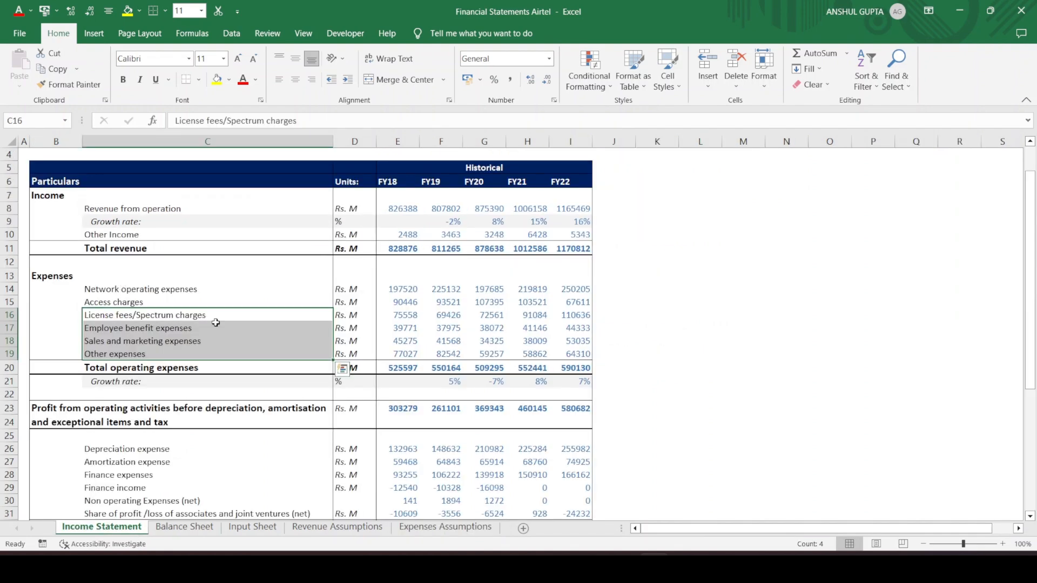
pyautogui.click(452, 530)
pyautogui.click(102, 391)
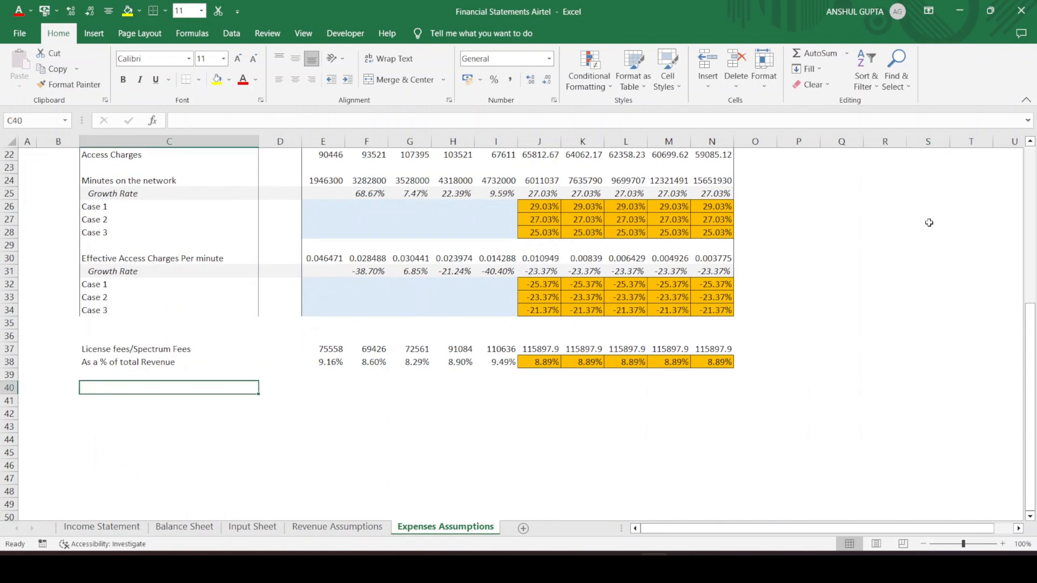
pyautogui.write('Employee BE')
pyautogui.press('BackSpace')
pyautogui.write('enefit E')
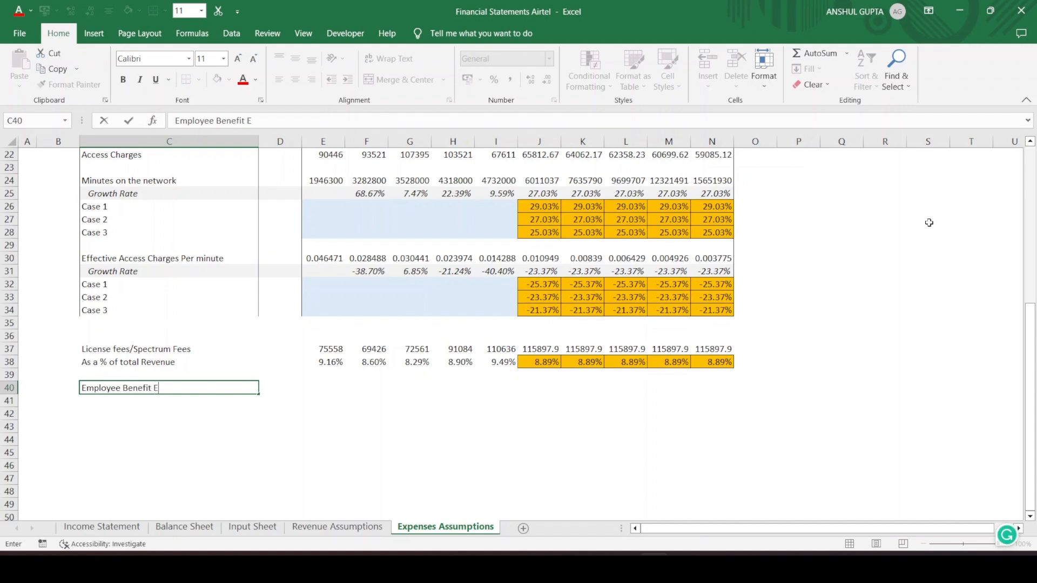
pyautogui.press('Return')
# Copy the label "As a % of total Revenue" from C38 to C41 below Employee Benefit Expenses
pyautogui.press('Up')
pyautogui.press('Up')
pyautogui.press('Up')
pyautogui.hotkey('ctrl', 'c')
pyautogui.press('Down')
pyautogui.press('Down')
pyautogui.press('Down')
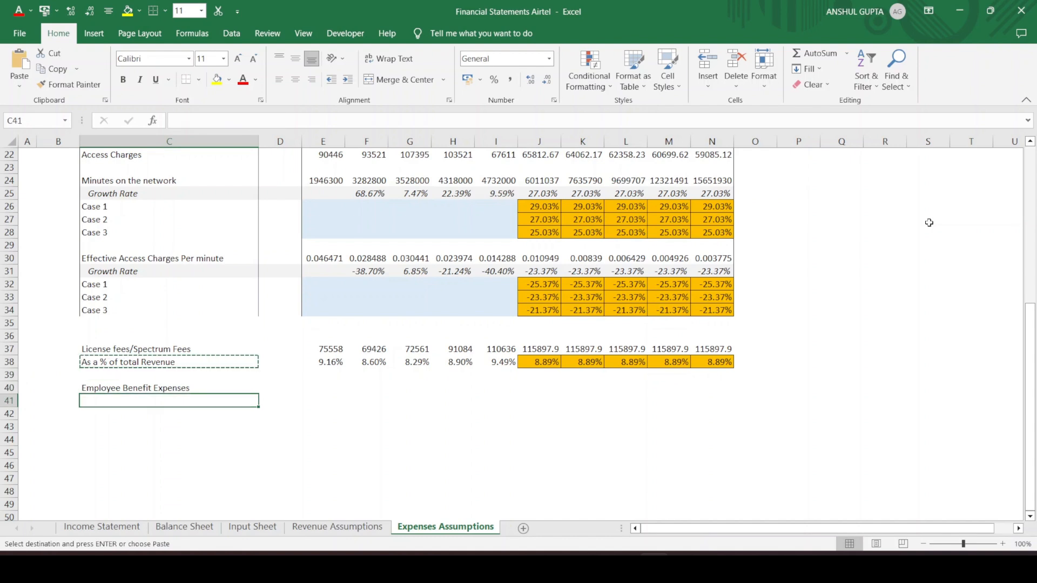
pyautogui.hotkey('ctrl', 'v')
pyautogui.press('Escape')
# Link E41 to the FY18 employee benefit expenses with the formula ='Income Statement'!E17
pyautogui.press('Right')
pyautogui.press('Right')
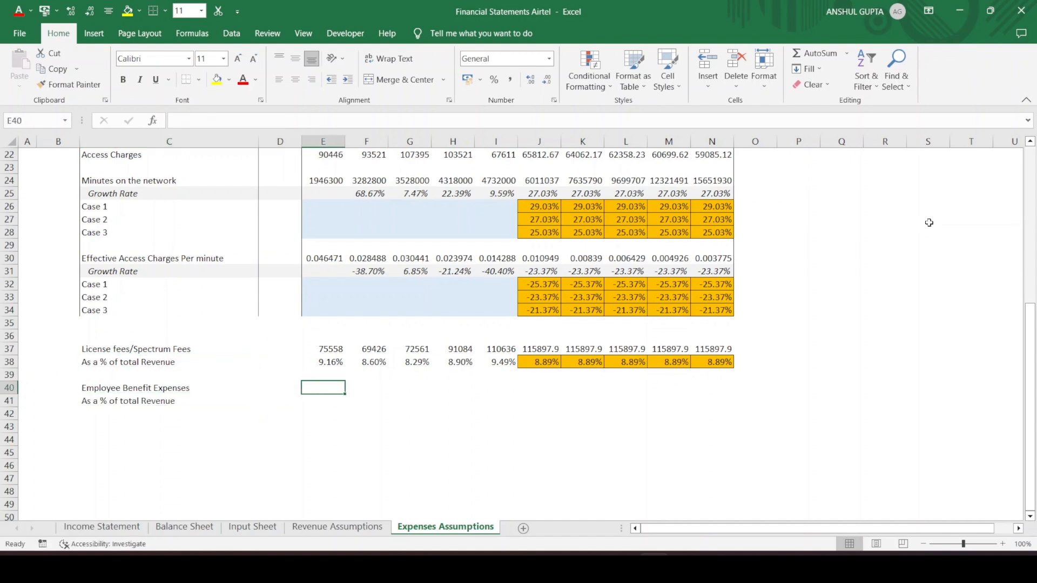
pyautogui.write('=')
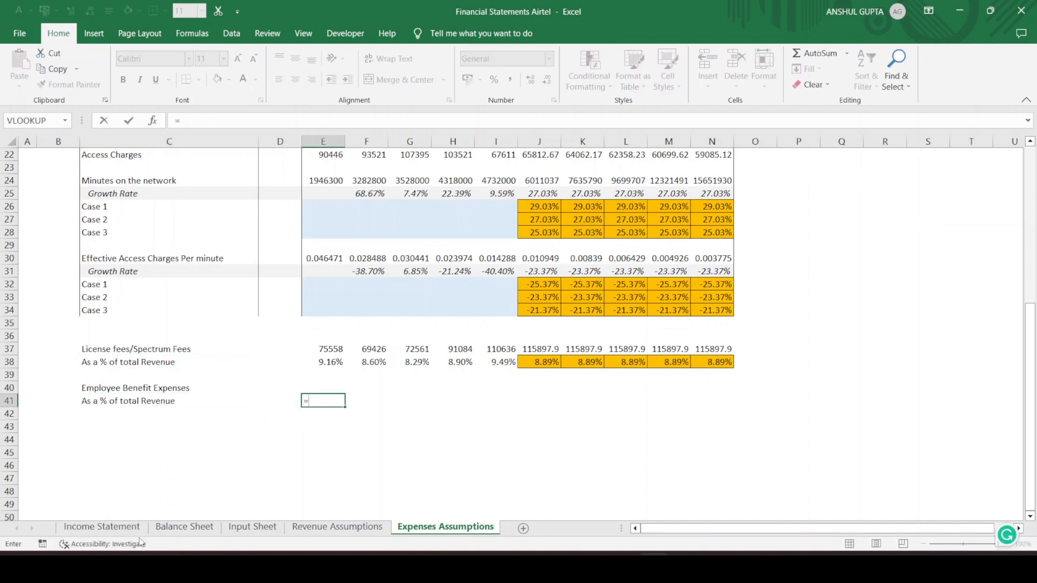
pyautogui.click(102, 527)
pyautogui.moveTo(408, 328); pyautogui.dragTo(448, 328)
pyautogui.press('BackSpace')
pyautogui.press('BackSpace')
pyautogui.press('BackSpace')
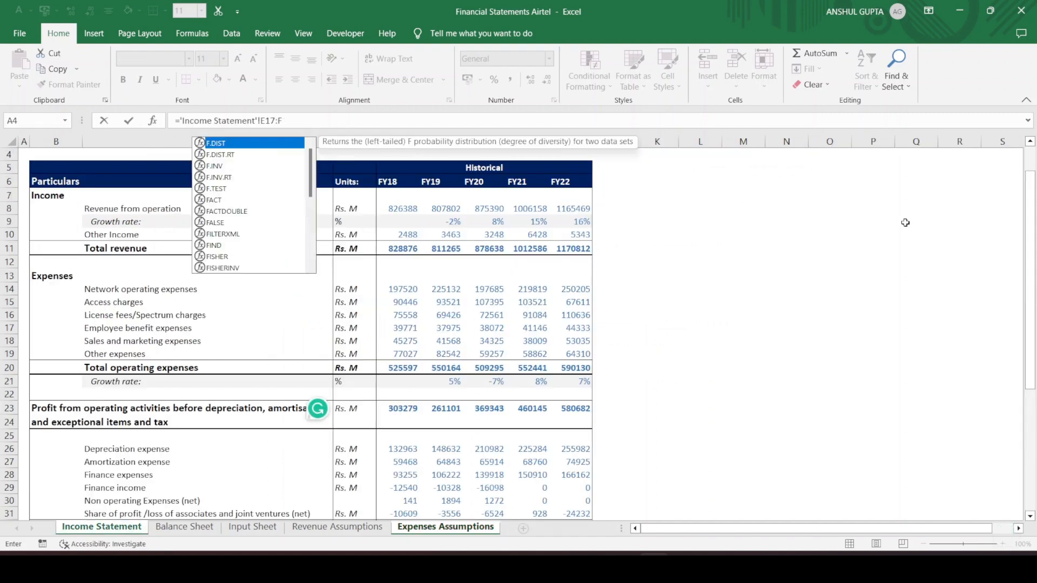
pyautogui.press('Return')
# Copy the employee benefit expenses link in E41 and paste it across the historical years E41:I41
pyautogui.press('Up')
pyautogui.hotkey('ctrl', 'c')
pyautogui.hotkey('shift', 'Right')
pyautogui.hotkey('shift', 'Right')
pyautogui.hotkey('shift', 'Right')
pyautogui.hotkey('shift', 'Right')
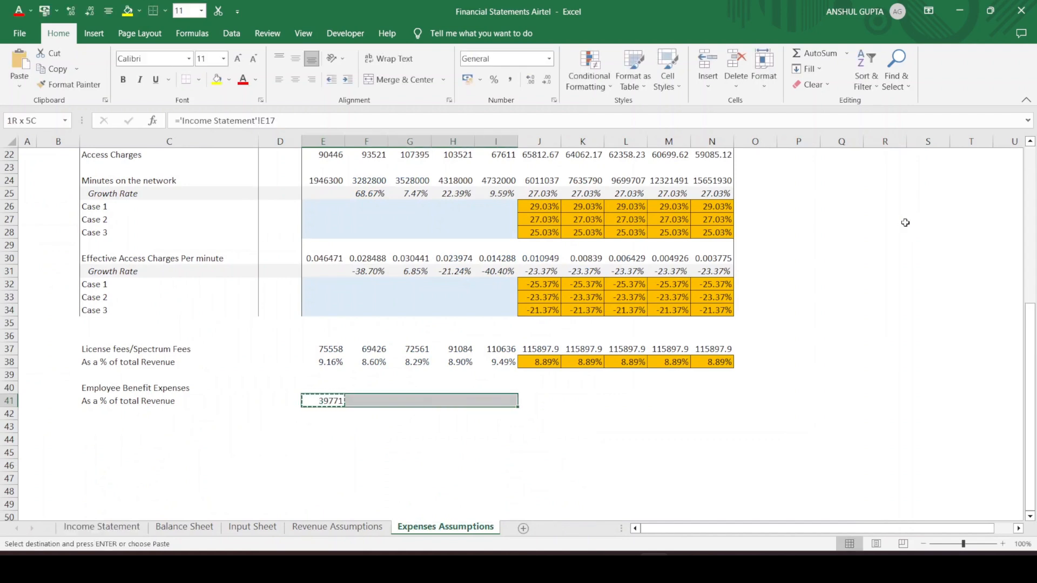
pyautogui.hotkey('ctrl', 'v')
pyautogui.press('Down')
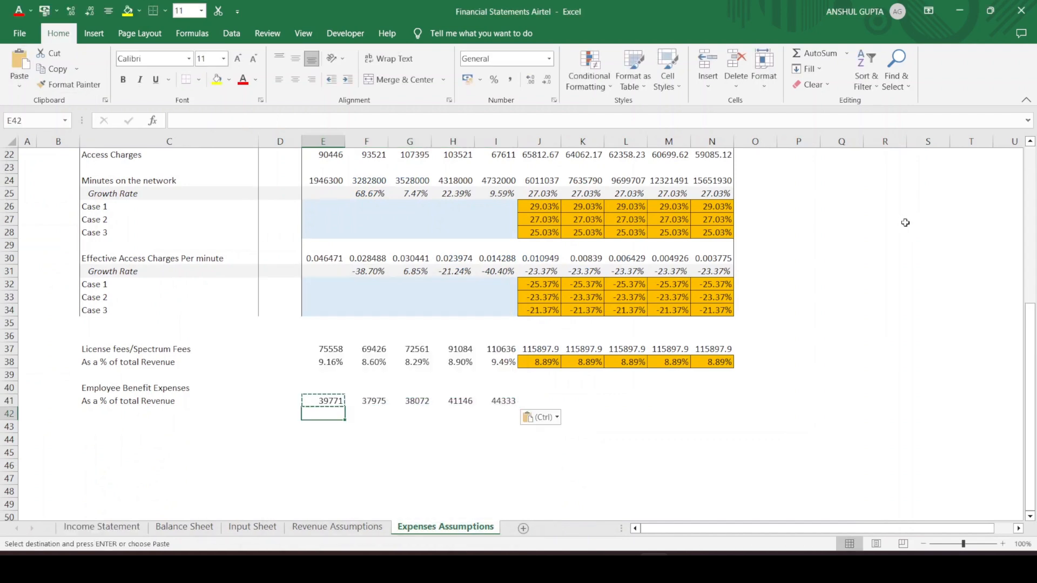
# Move the linked employee benefit expenses from E41:I41 up to E40:I40, leaving the percentage row free
pyautogui.press('Up')
pyautogui.hotkey('shift', 'Right')
pyautogui.hotkey('shift', 'Right')
pyautogui.hotkey('shift', 'Right')
pyautogui.hotkey('shift', 'Right')
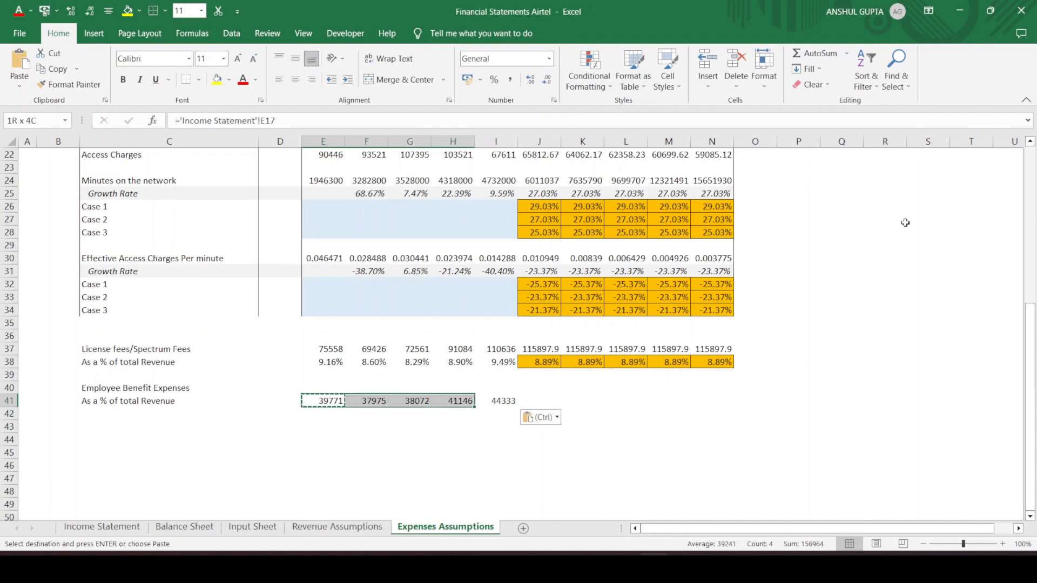
pyautogui.hotkey('ctrl', 'c')
pyautogui.press('Up')
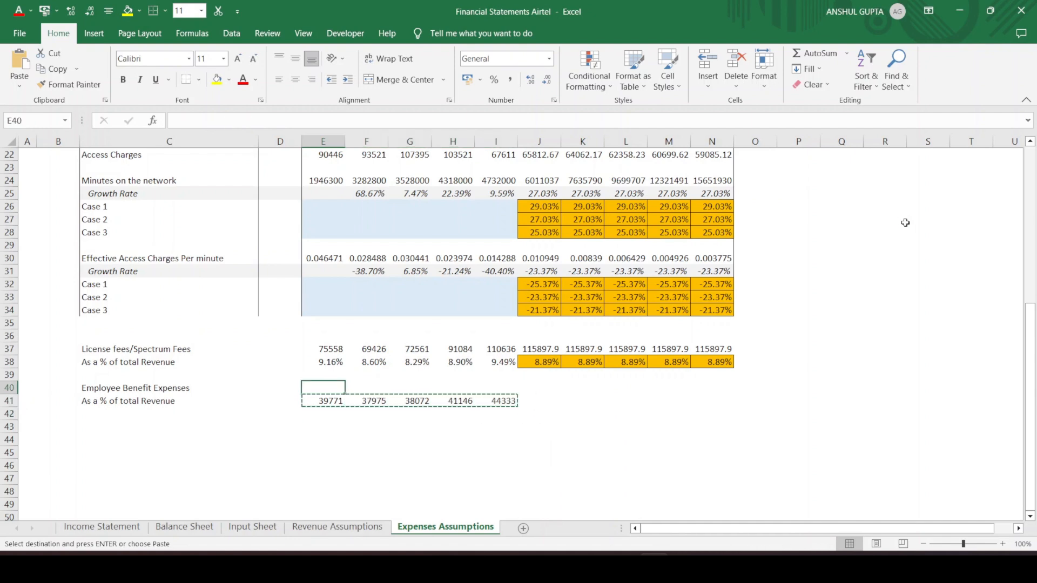
pyautogui.press('Return')
pyautogui.press('Down')
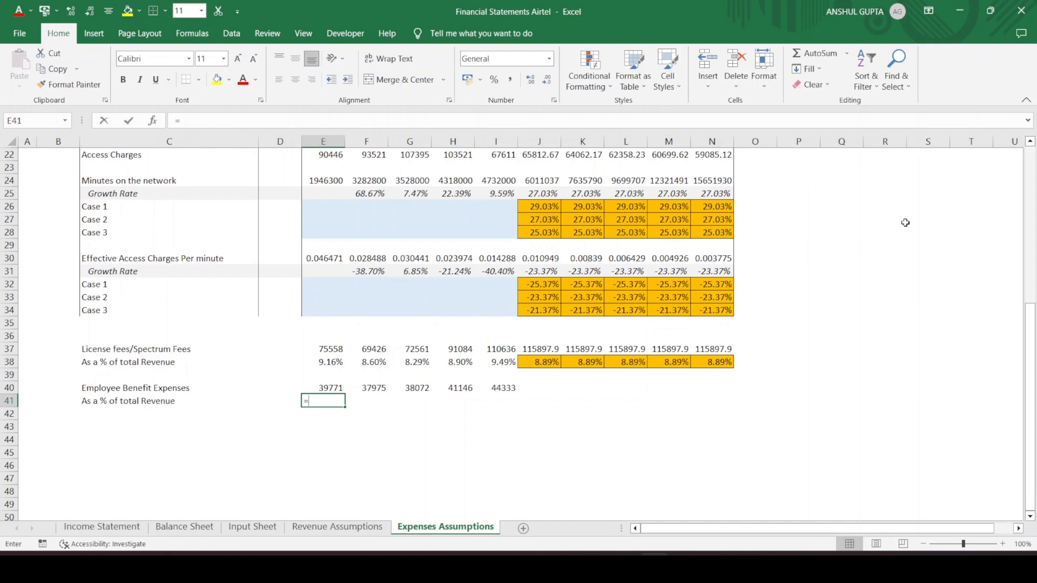
# Calculate FY18 employee benefit expenses as a share of total revenue in E41 with =E40/'Revenue Assumptions'!E10
pyautogui.write('=')
pyautogui.press('Up')
pyautogui.write('/')
pyautogui.click(337, 527)
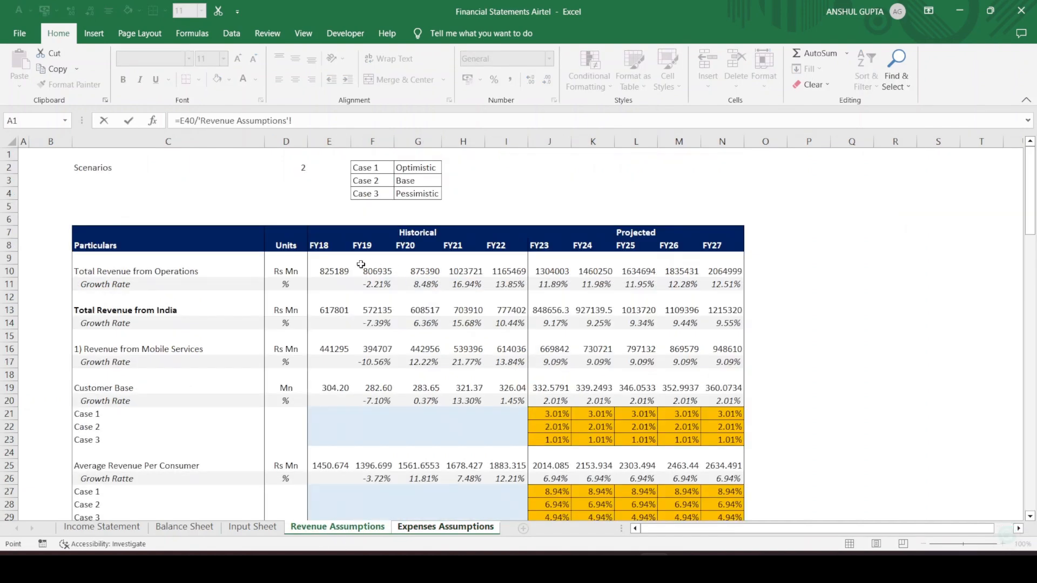
pyautogui.click(340, 274)
pyautogui.press('Return')
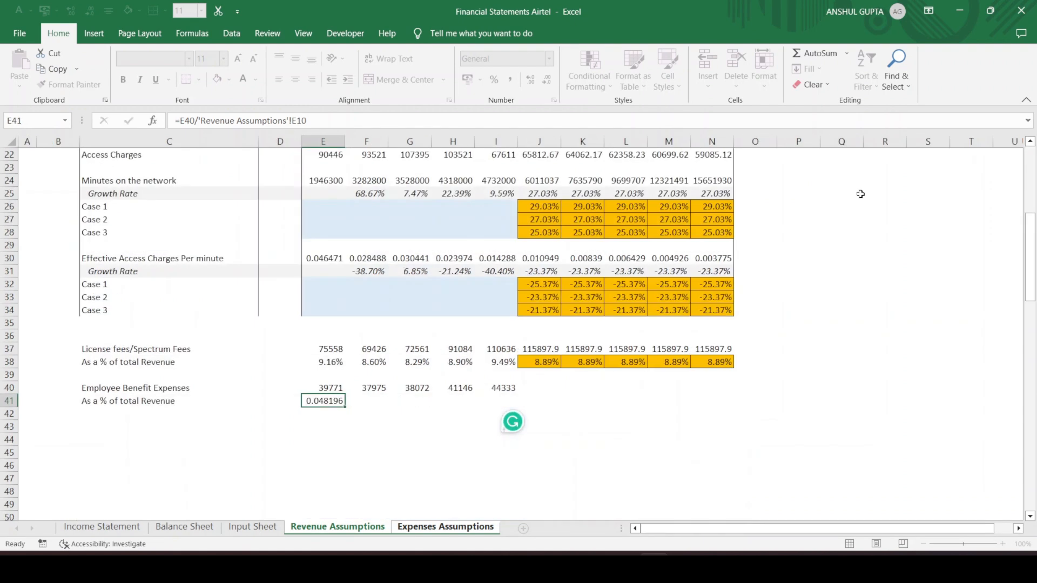
# Copy the percentage-of-revenue formula in E41 across the historical years E41:I41
pyautogui.hotkey('ctrl', 'c')
pyautogui.hotkey('shift', 'Right')
pyautogui.hotkey('shift', 'Right')
pyautogui.hotkey('shift', 'Right')
pyautogui.hotkey('shift', 'Right')
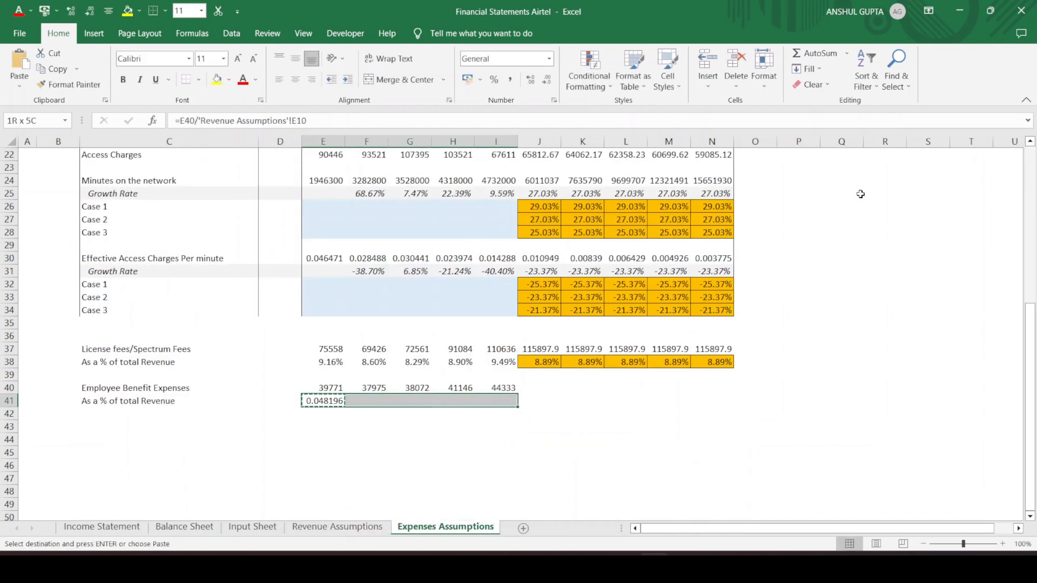
pyautogui.hotkey('ctrl', 'v')
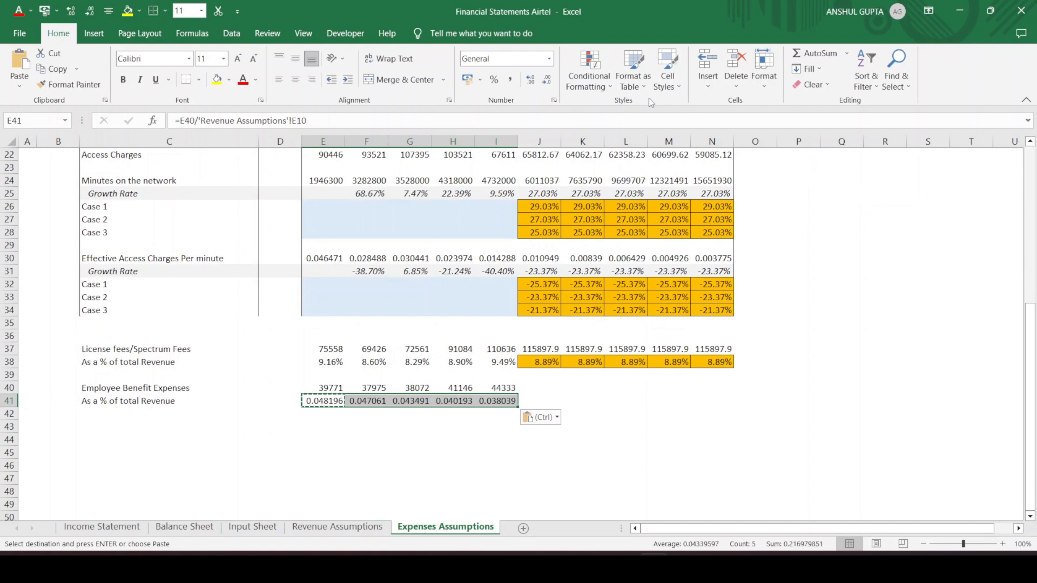
# Format the historical ratios in E41:I41 as percentages with one decimal place
pyautogui.click(494, 80)
pyautogui.click(530, 79)
pyautogui.click(583, 413)
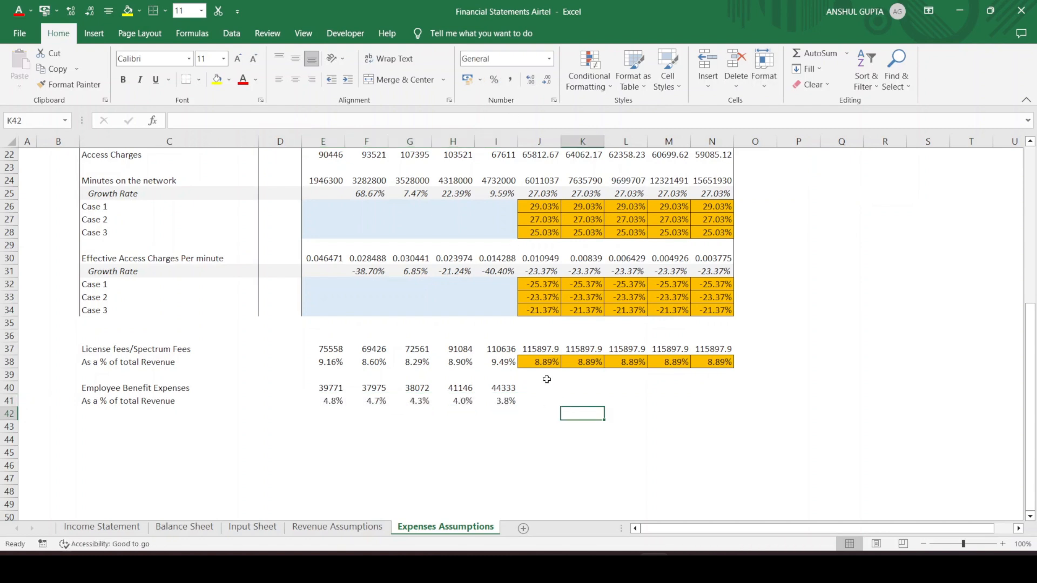
# Copy the highlighted projected percentage cells J38:N38 and paste them into J41:N41 for employee benefit expenses
pyautogui.click(540, 361)
pyautogui.hotkey('shift', 'Right')
pyautogui.hotkey('shift', 'Right')
pyautogui.hotkey('shift', 'Right')
pyautogui.hotkey('shift', 'Right')
pyautogui.hotkey('ctrl', 'c')
pyautogui.press('Down')
pyautogui.press('Down')
pyautogui.press('Down')
pyautogui.hotkey('ctrl', 'v')
# Enter =AVERAGE(E41:I41) in J41 to base the FY23 employee benefit percentage on the historical average
pyautogui.press('Down')
pyautogui.press('Up')
pyautogui.write('=average(')
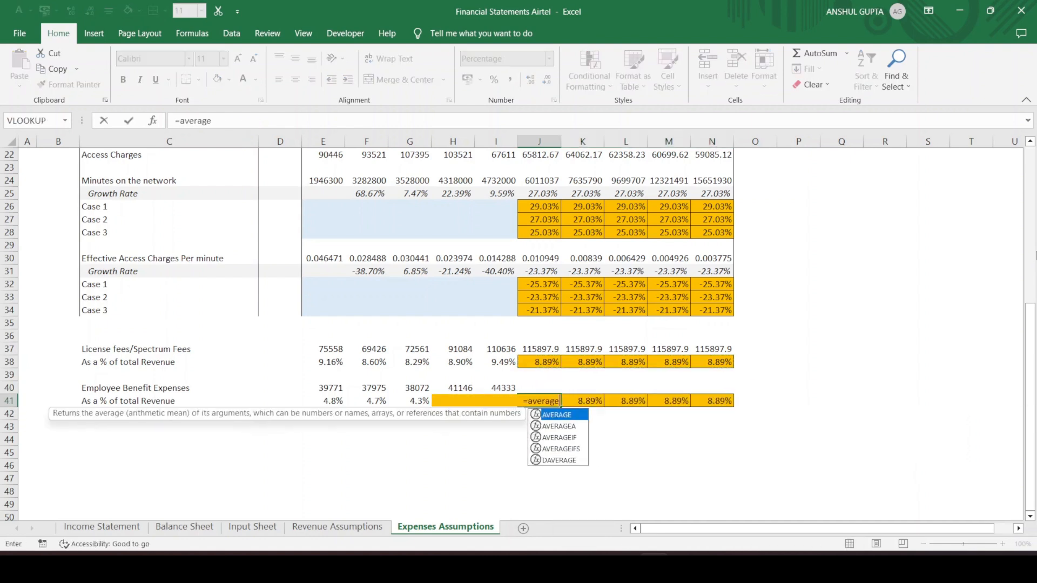
pyautogui.press('Left')
pyautogui.hotkey('shift', 'Left')
pyautogui.hotkey('shift', 'Left')
pyautogui.hotkey('shift', 'Left')
pyautogui.hotkey('shift', 'Left')
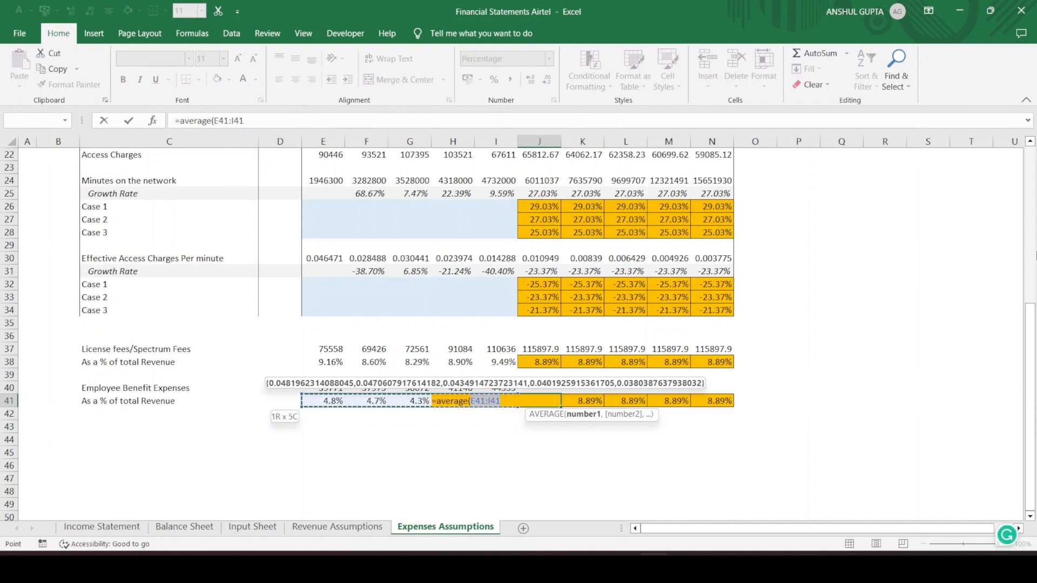
pyautogui.write(')')
pyautogui.press('Return')
pyautogui.press('Up')
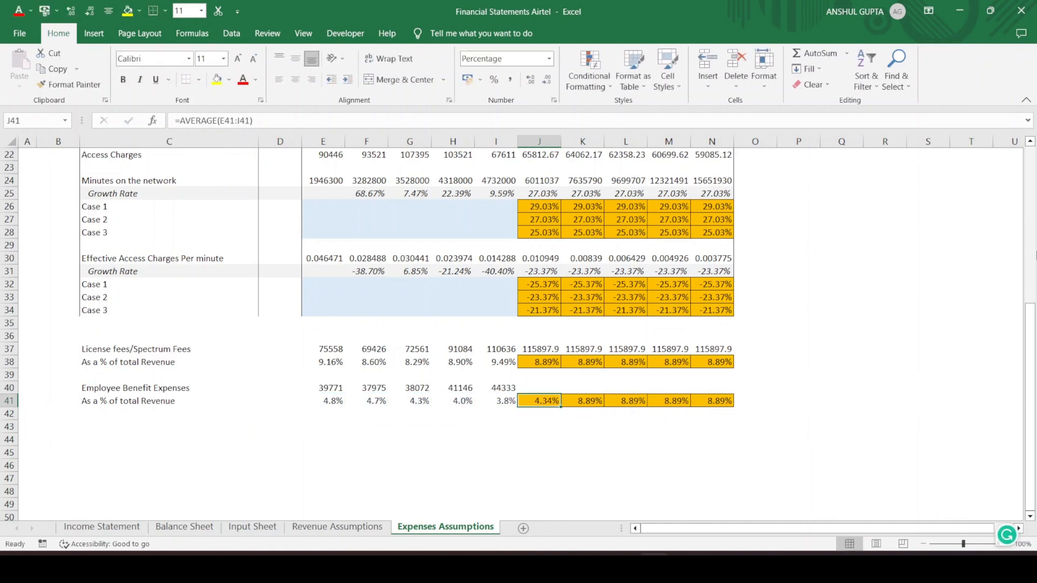
# Copy the average in J41 and paste it as values only across the projected years J41:N41
pyautogui.hotkey('ctrl', 'c')
pyautogui.press('Down')
pyautogui.press('Up')
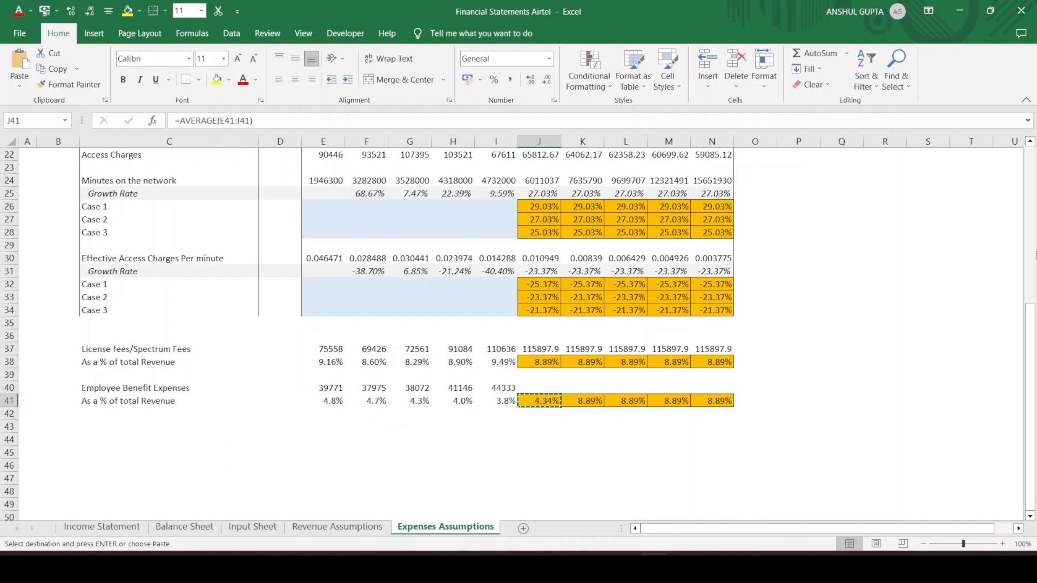
pyautogui.hotkey('shift', 'Right')
pyautogui.hotkey('shift', 'Right')
pyautogui.hotkey('shift', 'Right')
pyautogui.hotkey('shift', 'Right')
pyautogui.press('alt')
pyautogui.press('h')
pyautogui.press('v')
pyautogui.press('s')
pyautogui.press('v')
pyautogui.press('Return')
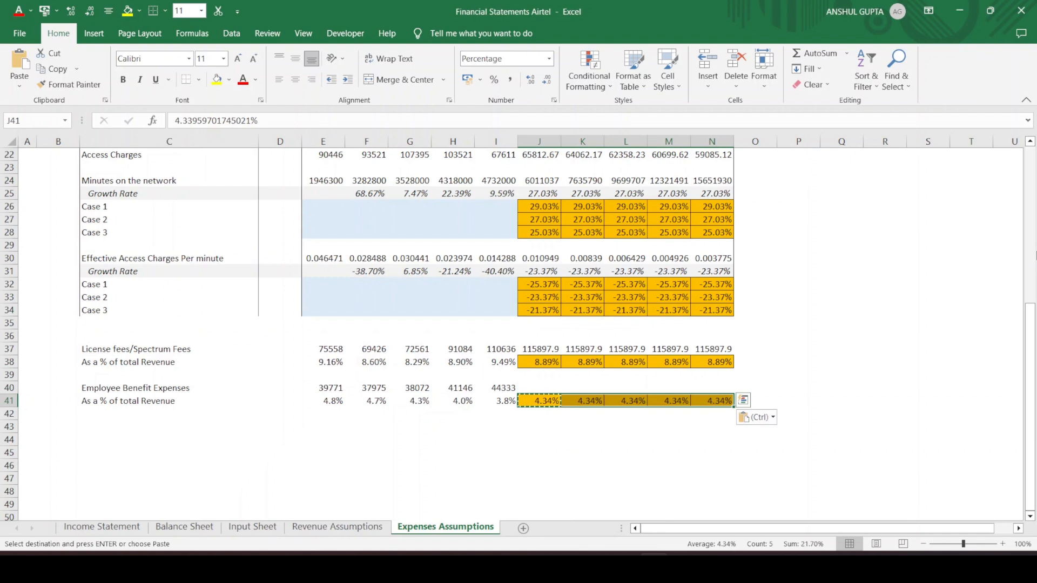
pyautogui.press('Down')
pyautogui.press('Up')
pyautogui.press('Up')
pyautogui.press('Escape')
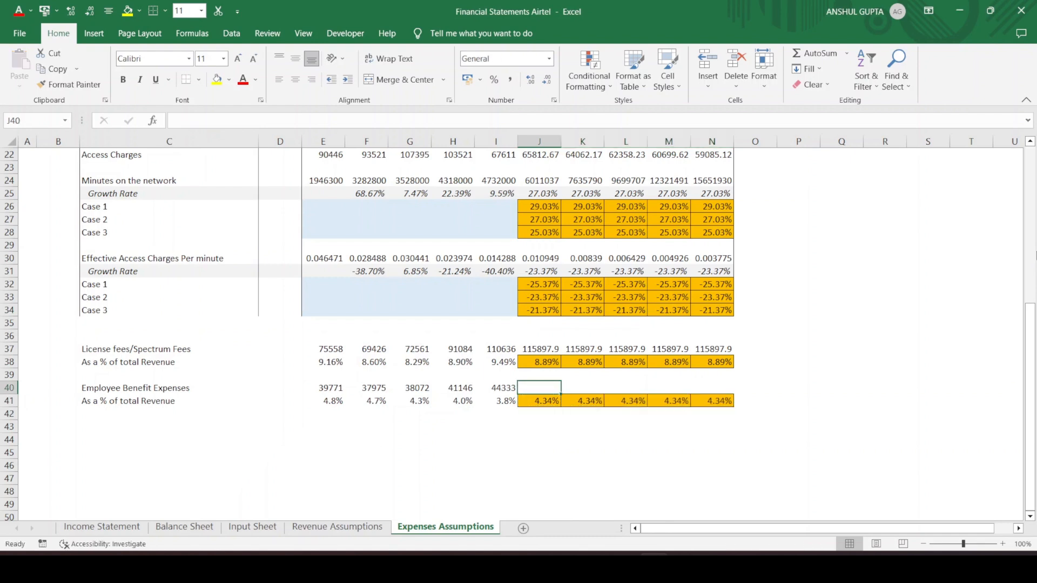
# Project FY23 employee benefit expenses in J40 with the formula =J41*'Revenue Assumptions'!J10
pyautogui.write('=')
pyautogui.press('Down')
pyautogui.write('*')
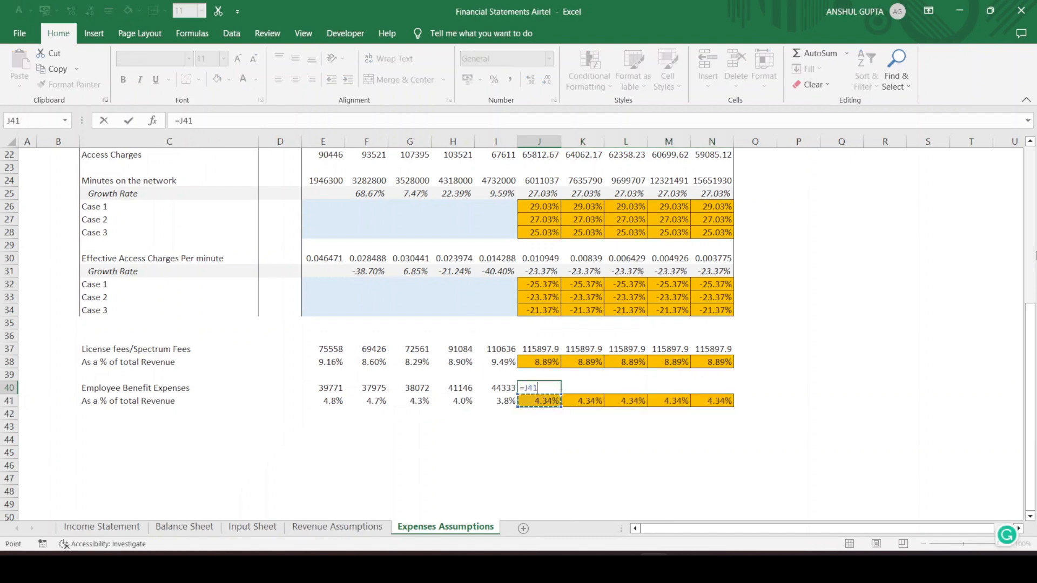
pyautogui.click(365, 526)
pyautogui.click(548, 270)
pyautogui.press('Return')
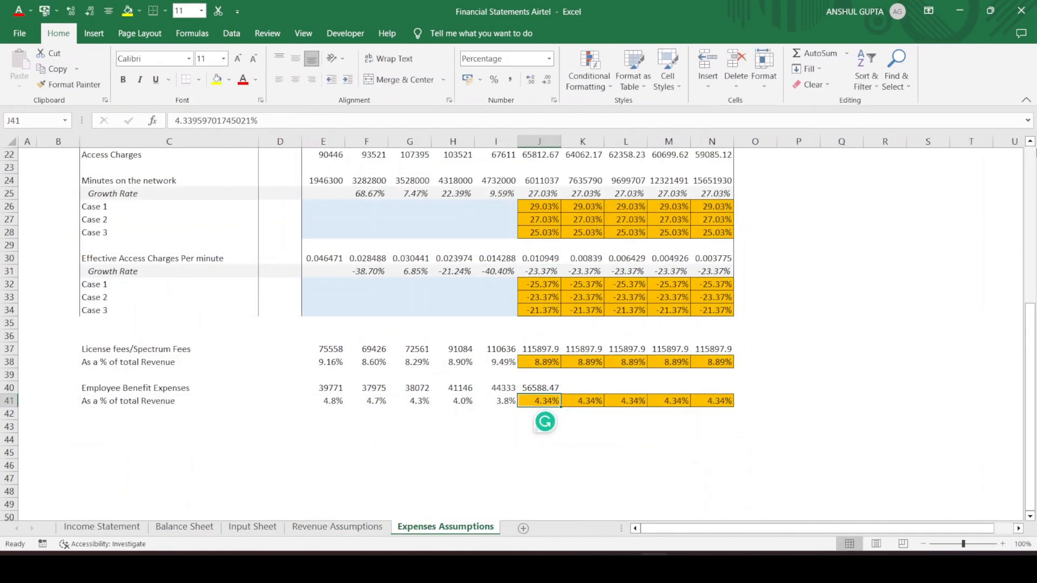
# Check whether the projected license fee and percentage cells in J37 and J38 hold formulas or fixed values
pyautogui.press('Up')
pyautogui.press('Up')
pyautogui.press('Up')
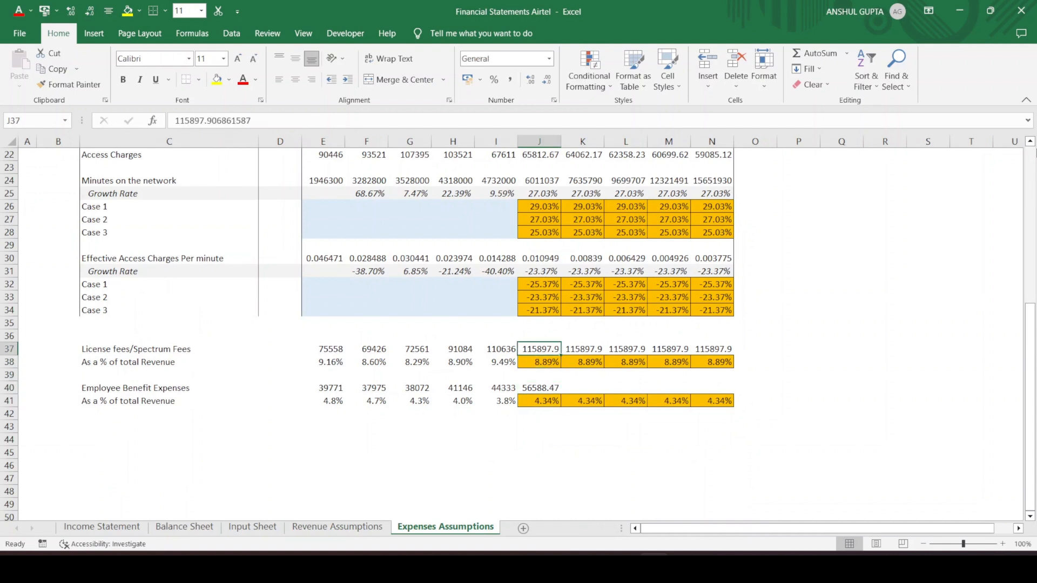
pyautogui.press('Down')
pyautogui.press('Up')
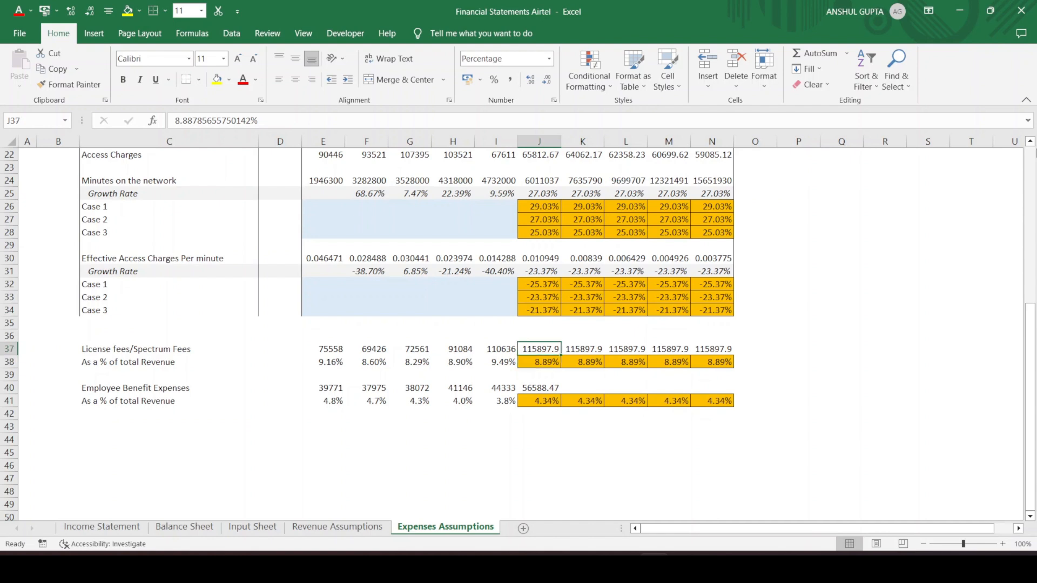
pyautogui.press('Right')
pyautogui.press('Left')
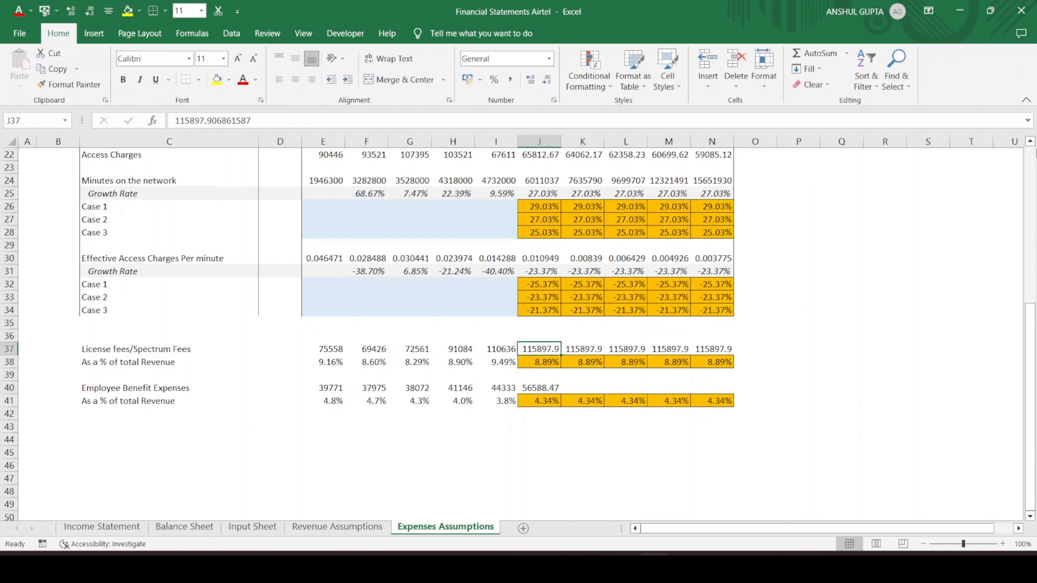
pyautogui.press('Down')
pyautogui.press('Down')
pyautogui.press('Down')
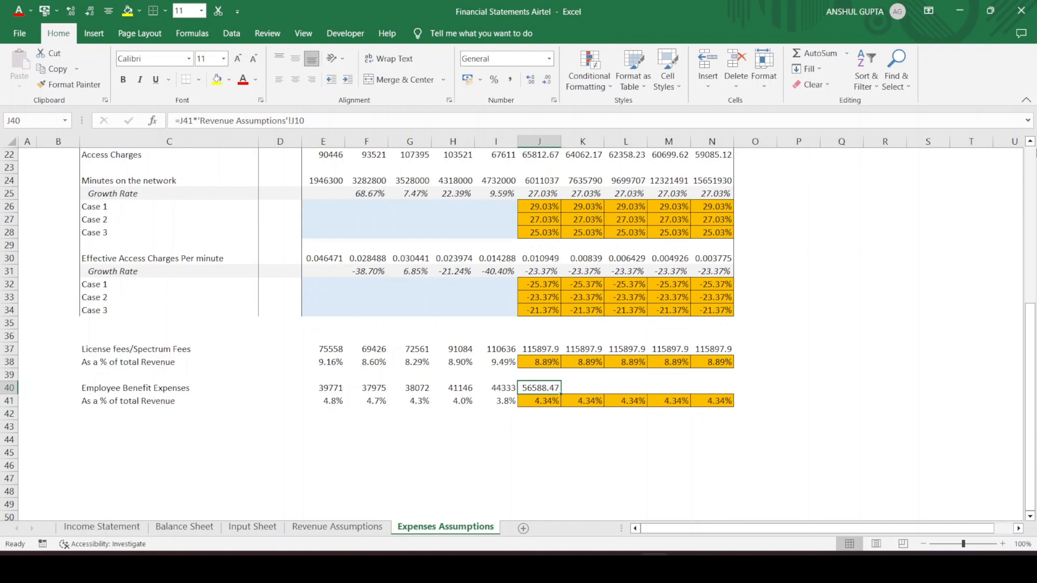
# Copy the employee benefit projection in J40 and paste only its formula across J40:N40
pyautogui.hotkey('ctrl', 'c')
pyautogui.hotkey('shift', 'Right')
pyautogui.hotkey('shift', 'Right')
pyautogui.hotkey('shift', 'Right')
pyautogui.hotkey('shift', 'Right')
pyautogui.hotkey('alt', 'h')
pyautogui.press('v')
pyautogui.press('s')
pyautogui.press('f')
pyautogui.press('Return')
pyautogui.press('Escape')
pyautogui.click(885, 375)
pyautogui.click(667, 386)
pyautogui.click(812, 311)
# Replace the fixed FY23 license fee value in J37 with the formula =J38*'Revenue Assumptions'!J10
pyautogui.click(537, 349)
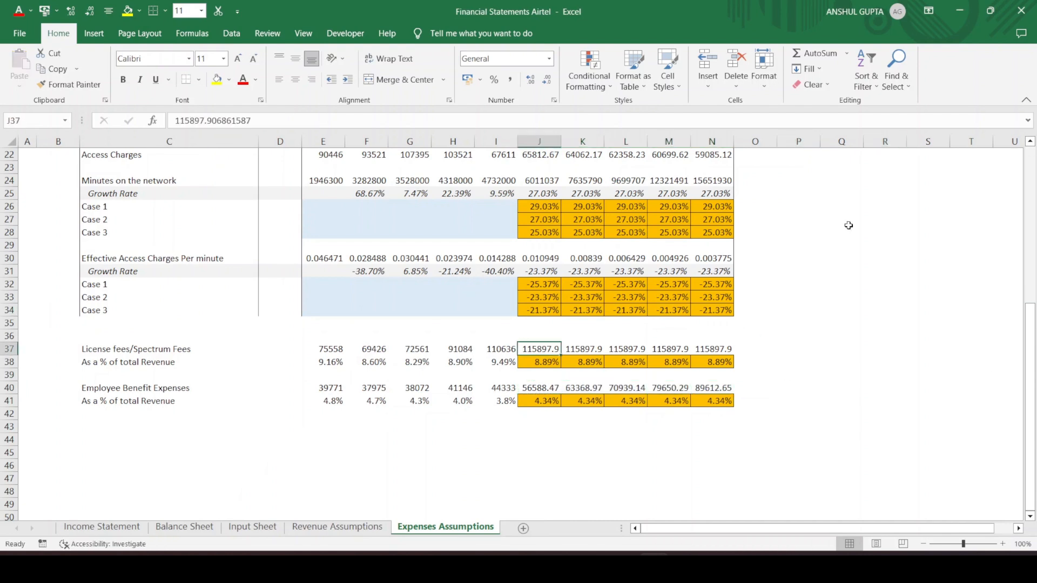
pyautogui.write('=')
pyautogui.press('Down')
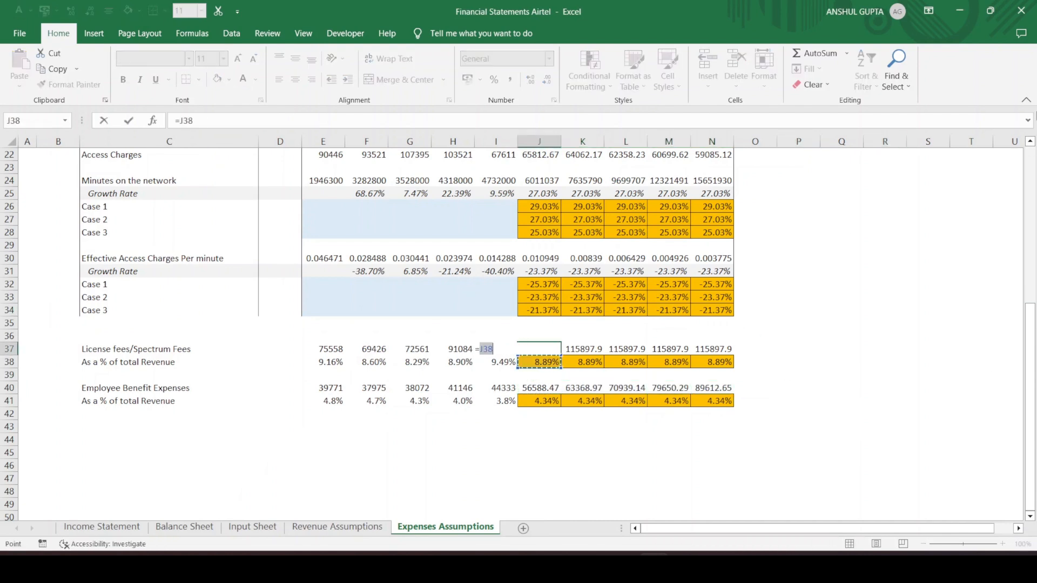
pyautogui.write('*')
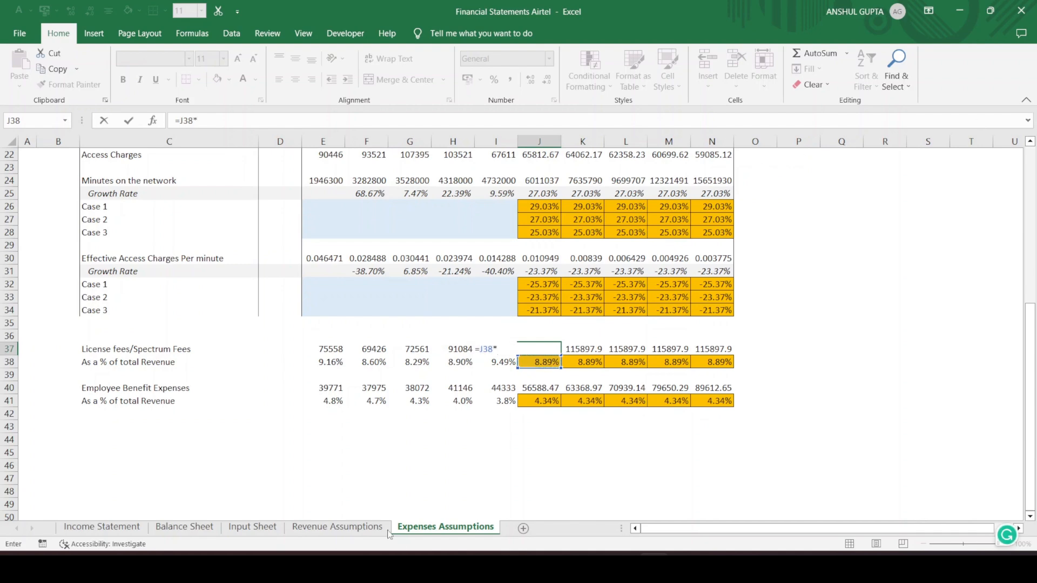
pyautogui.click(337, 527)
pyautogui.click(549, 271)
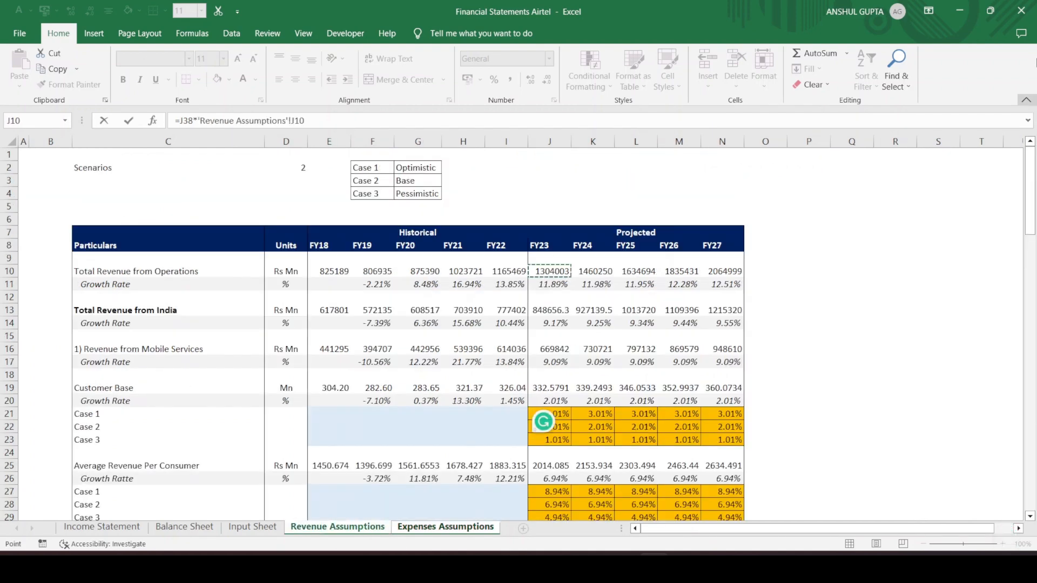
pyautogui.press('Return')
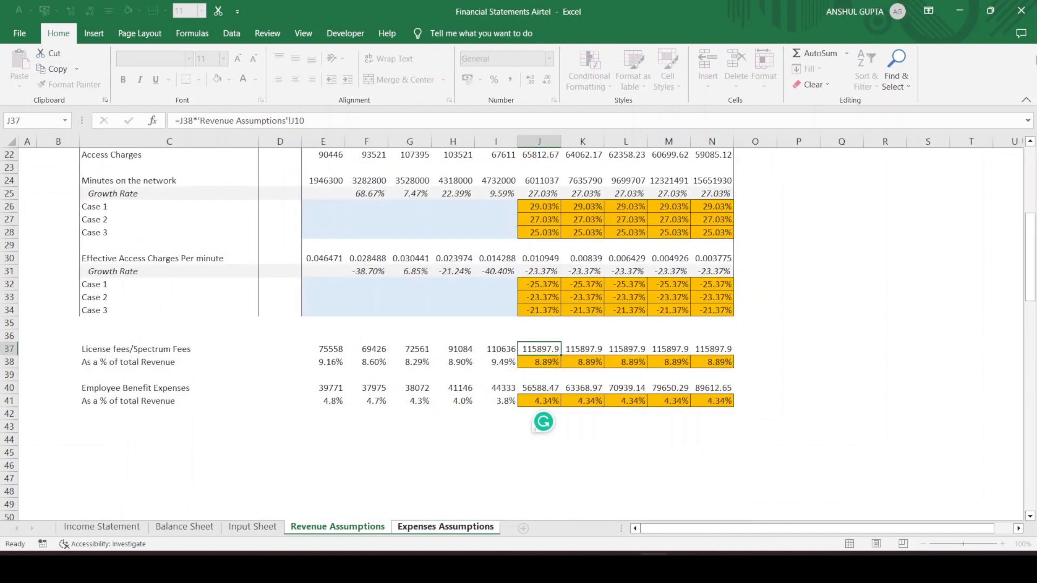
# Copy the license fee projection in J37 and paste only its formula across J37:N37
pyautogui.press('Up')
pyautogui.hotkey('ctrl', 'c')
pyautogui.hotkey('shift', 'Right')
pyautogui.hotkey('shift', 'Right')
pyautogui.hotkey('shift', 'Right')
pyautogui.hotkey('shift', 'Right')
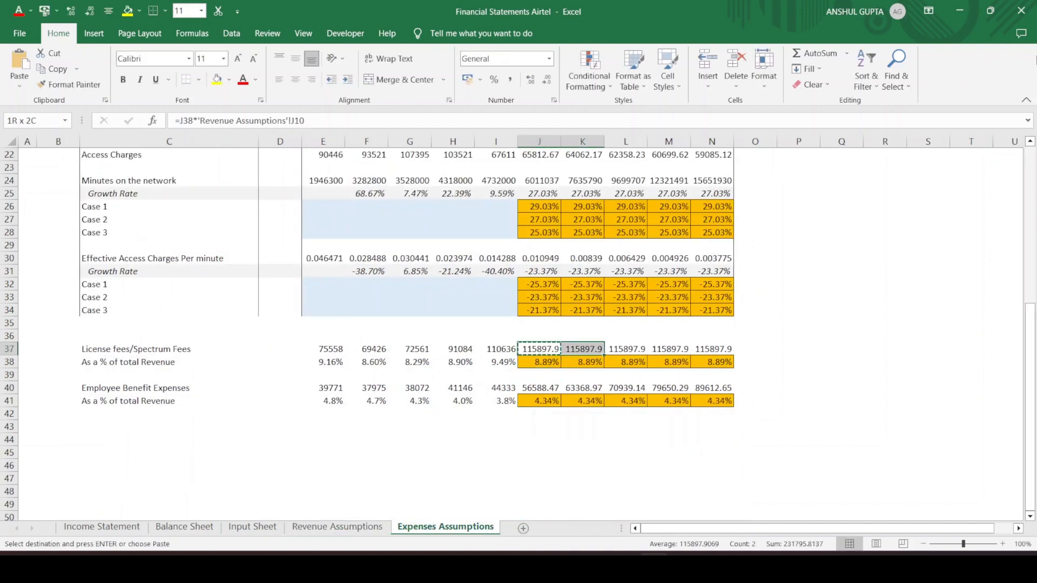
pyautogui.hotkey('ctrl', 'alt', 'v')
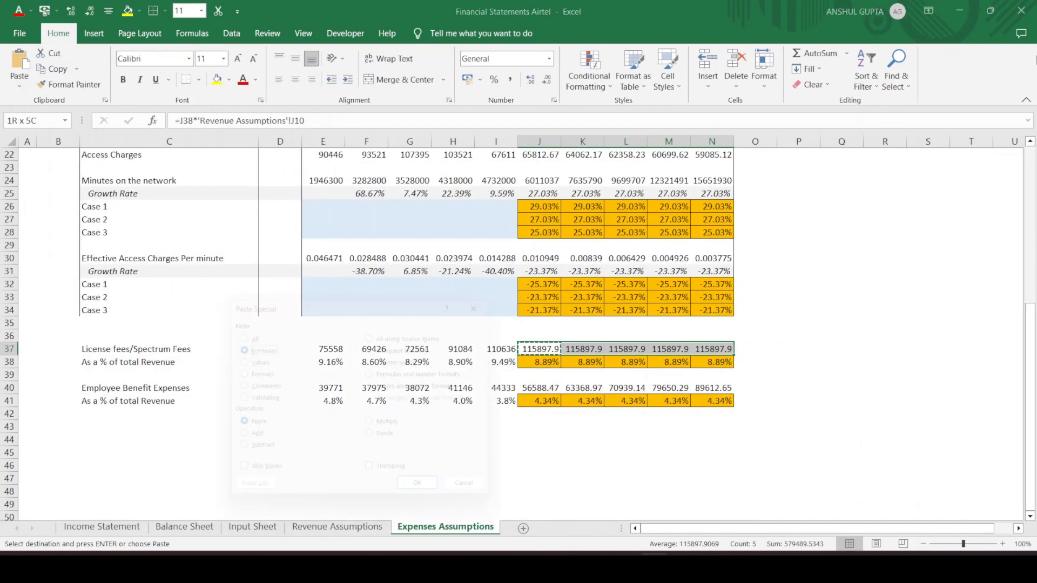
pyautogui.press('Return')
pyautogui.click(897, 360)
pyautogui.press('Escape')
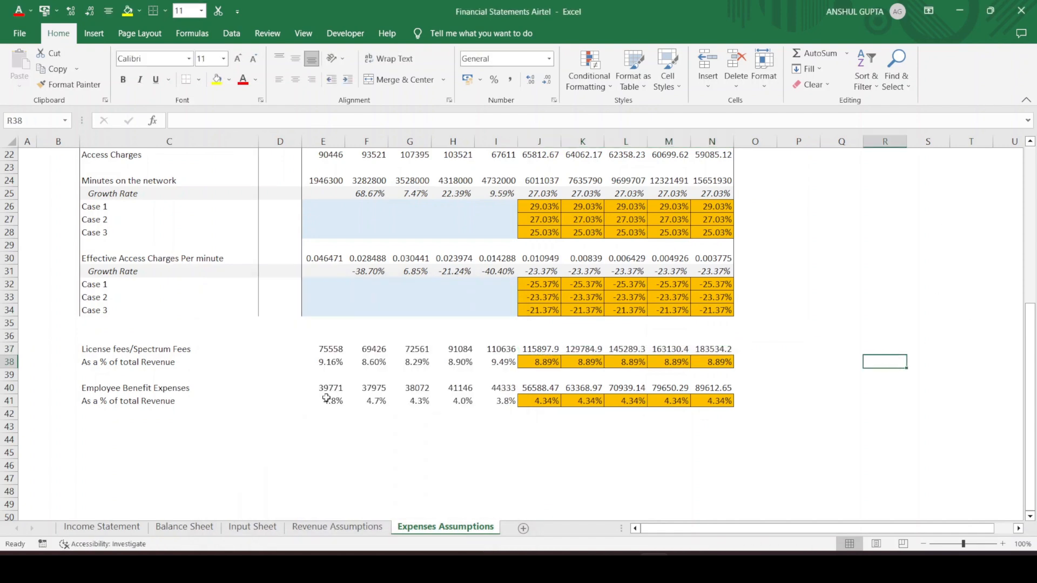
# Look up the next expense item on the Income Statement sheet and enter the label "Sales and marketing expenses" in C43 of Expenses Assumptions
pyautogui.click(148, 430)
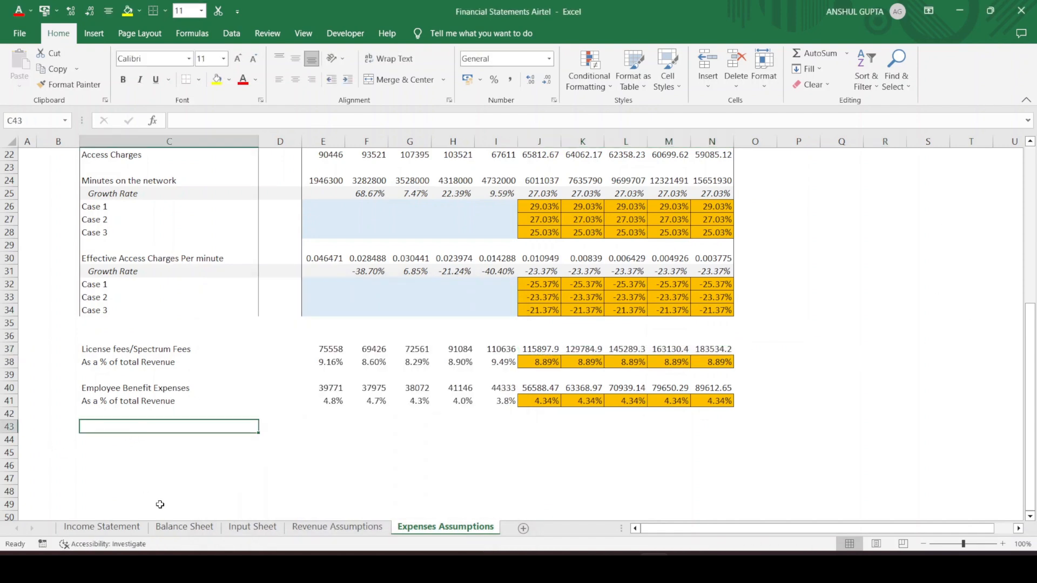
pyautogui.click(102, 527)
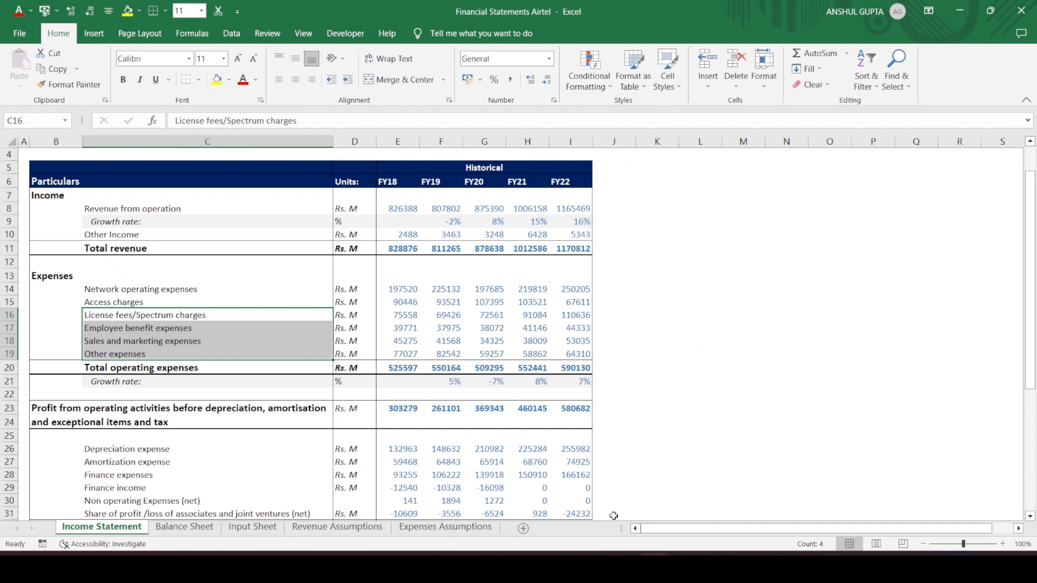
pyautogui.click(446, 527)
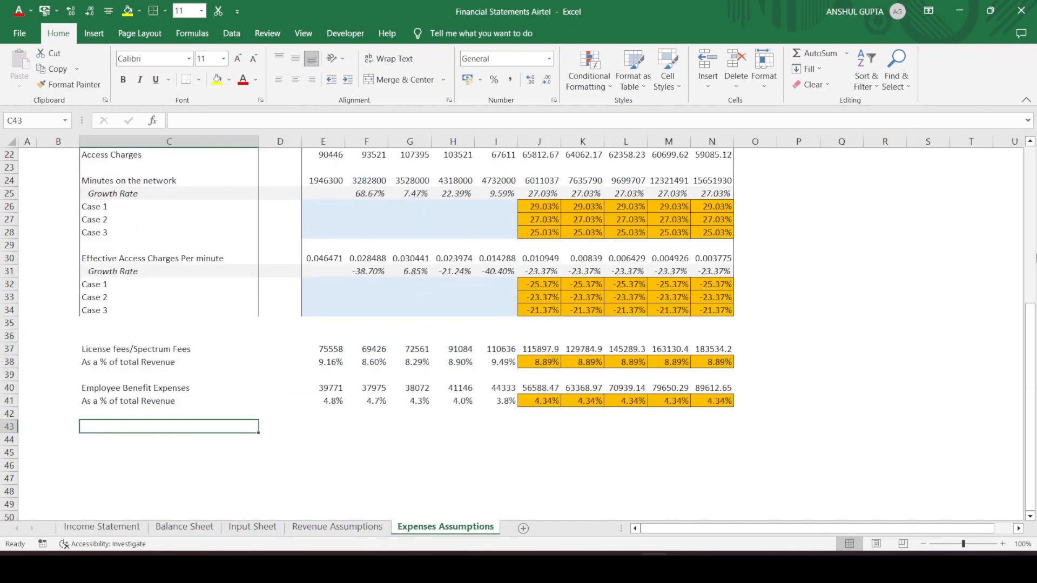
pyautogui.write('Sales and mark')
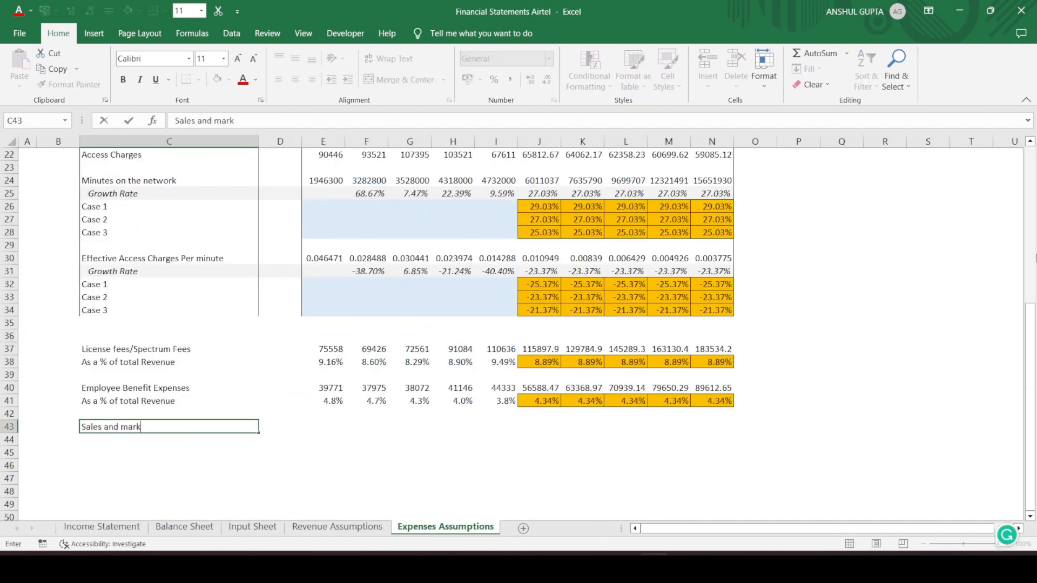
pyautogui.write('eting expens')
pyautogui.press('Return')
# Copy the label "As a % of total Revenue" from C41 to C44 below Sales and marketing expenses
pyautogui.press('Up')
pyautogui.press('Up')
pyautogui.press('Up')
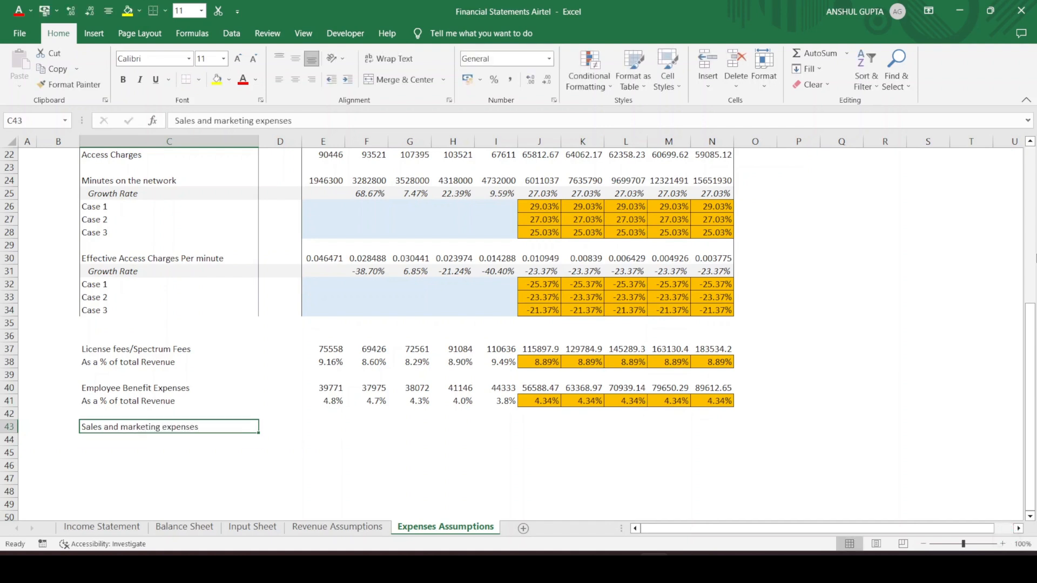
pyautogui.hotkey('ctrl', 'c')
pyautogui.press('Down')
pyautogui.press('Down')
pyautogui.press('Down')
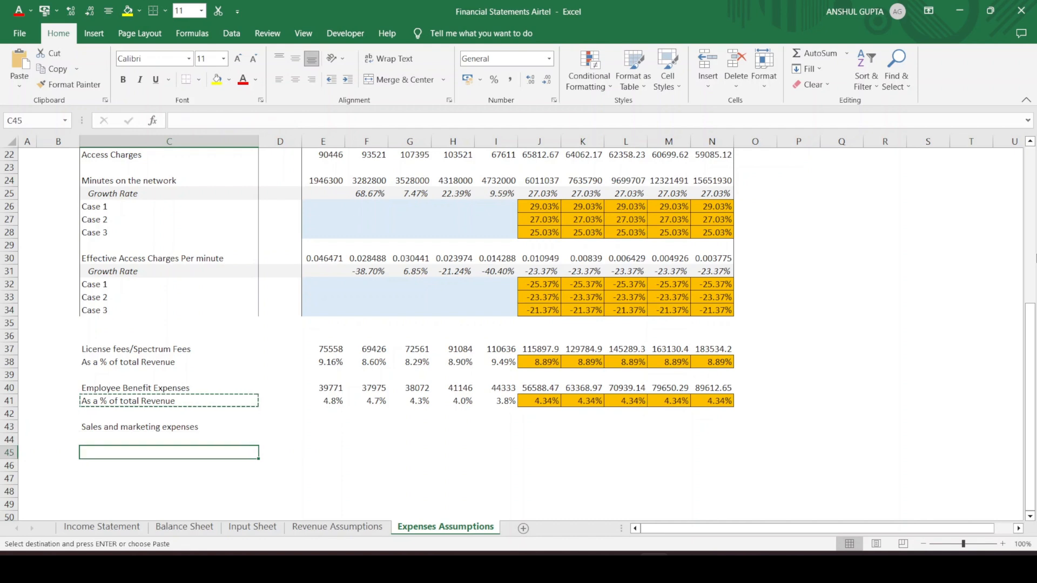
pyautogui.hotkey('ctrl', 'v')
pyautogui.press('Escape')
# Link the FY18 sales and marketing expense in E43 to the Income Statement with ='Income Statement'!E18
pyautogui.press('Right')
pyautogui.press('Right')
pyautogui.press('Up')
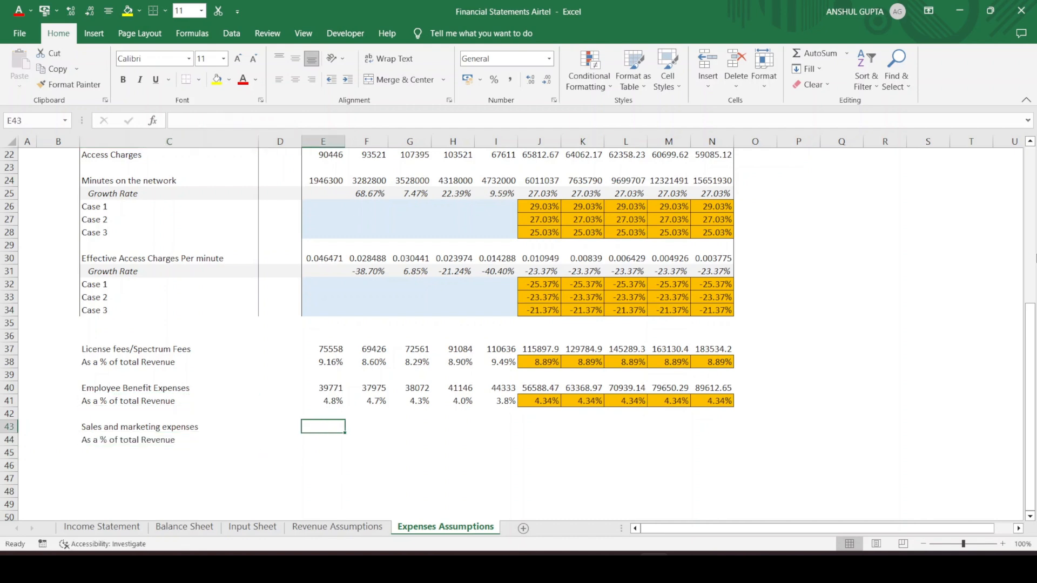
pyautogui.write('=')
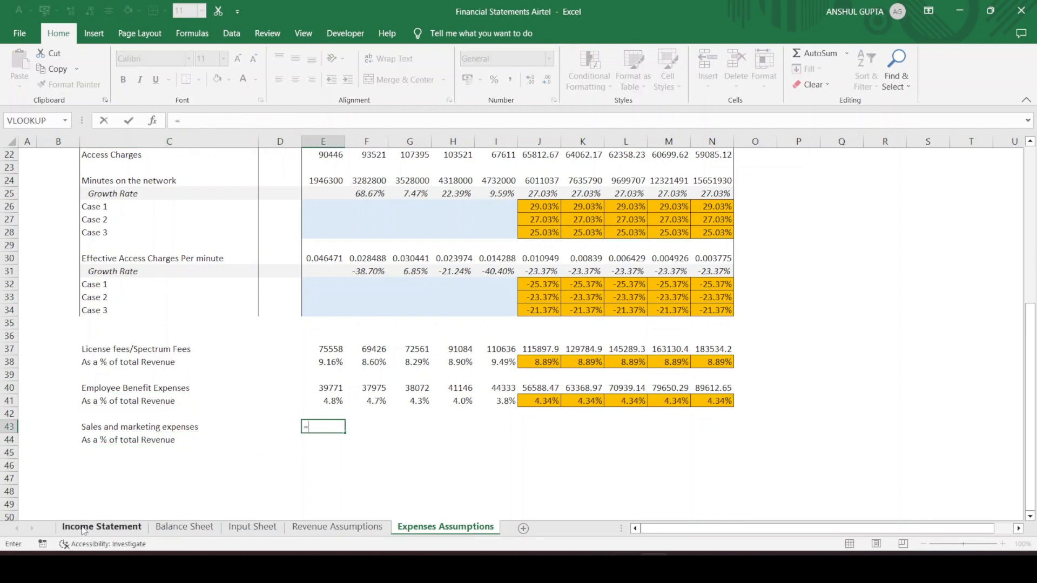
pyautogui.click(103, 530)
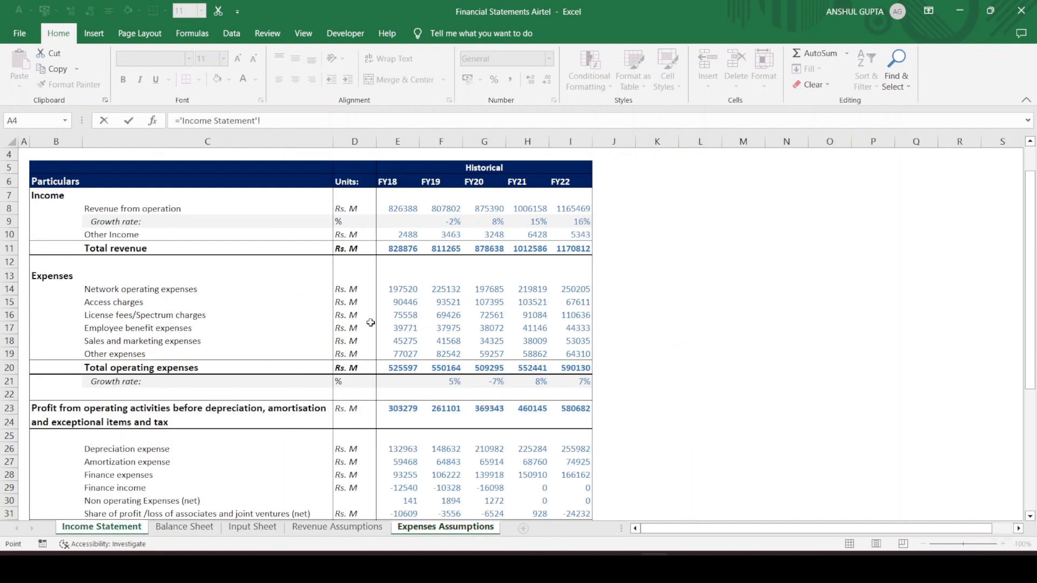
pyautogui.click(401, 341)
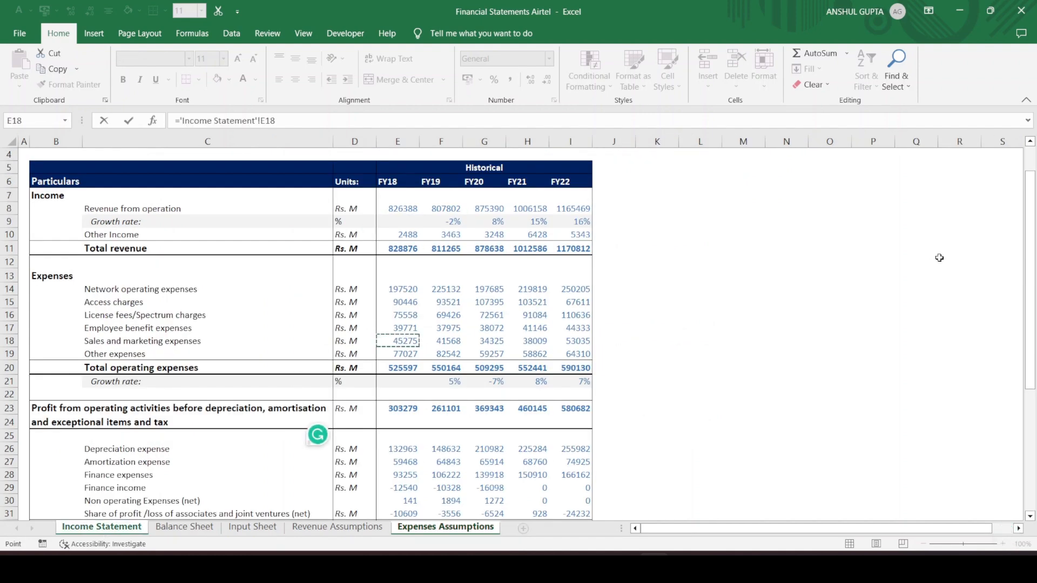
pyautogui.press('Return')
# Copy the sales and marketing expenses link in E43 across the historical years E43:I43
pyautogui.press('Up')
pyautogui.hotkey('ctrl', 'c')
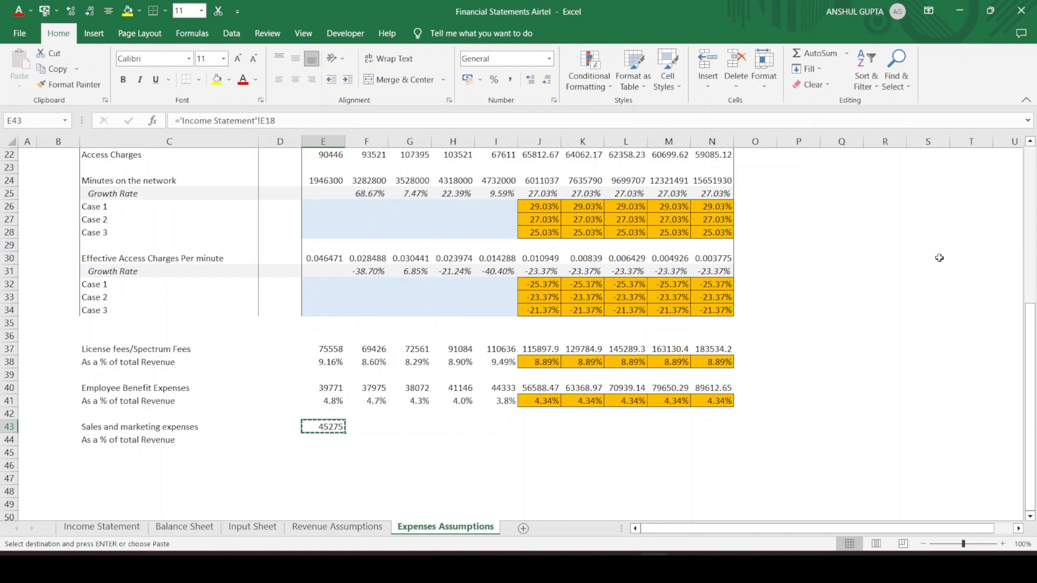
pyautogui.hotkey('shift', 'Right')
pyautogui.hotkey('shift', 'Right')
pyautogui.hotkey('shift', 'Right')
pyautogui.hotkey('shift', 'Right')
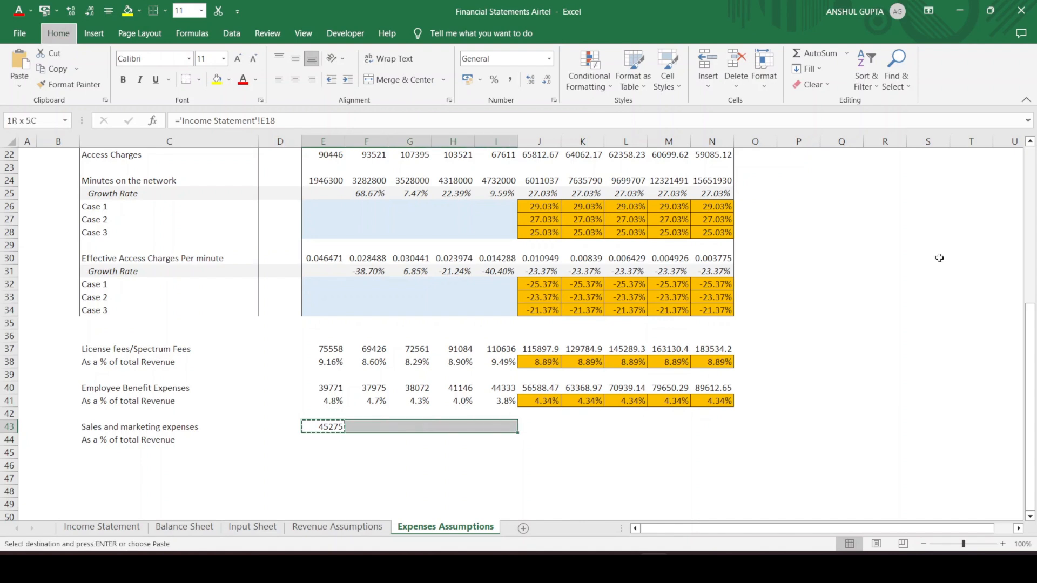
pyautogui.hotkey('ctrl', 'v')
# Calculate FY18 sales and marketing expenses as a share of total revenue in E44 with =E43/'Revenue Assumptions'!E10
pyautogui.press('Down')
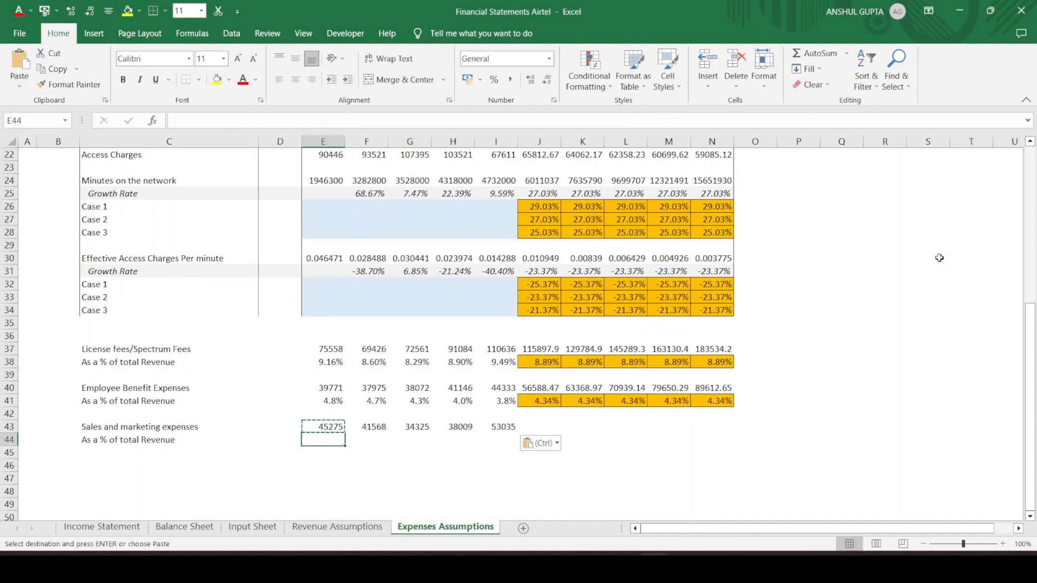
pyautogui.press('Escape')
pyautogui.write('=')
pyautogui.press('Up')
pyautogui.write('/')
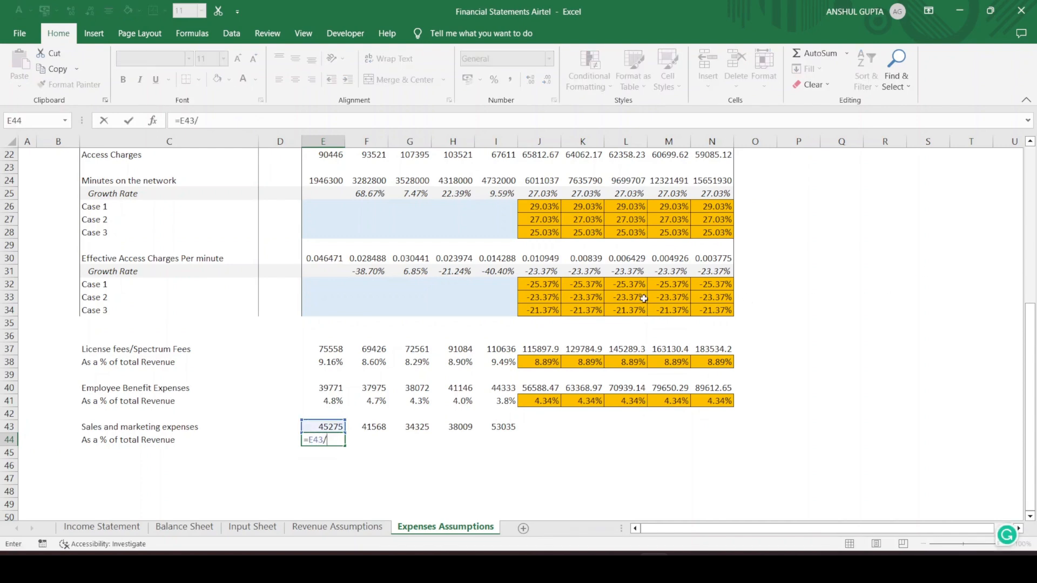
pyautogui.click(338, 528)
pyautogui.click(331, 272)
pyautogui.press('Return')
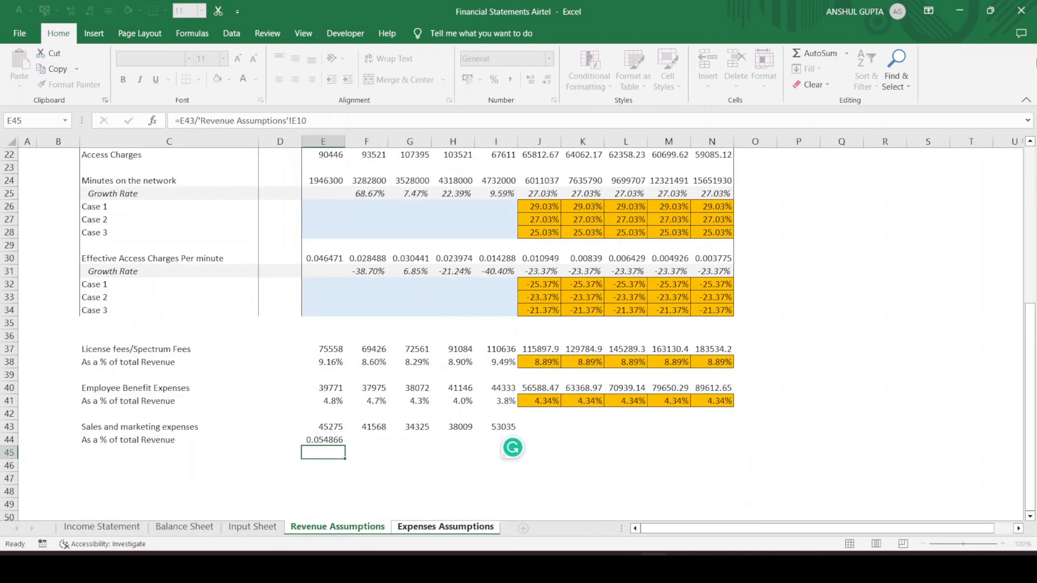
# Copy the sales and marketing percentage formula in E44 across the historical years E44:I44
pyautogui.press('Up')
pyautogui.hotkey('ctrl', 'c')
pyautogui.hotkey('shift', 'Right')
pyautogui.hotkey('shift', 'Right')
pyautogui.hotkey('shift', 'Right')
pyautogui.hotkey('shift', 'Right')
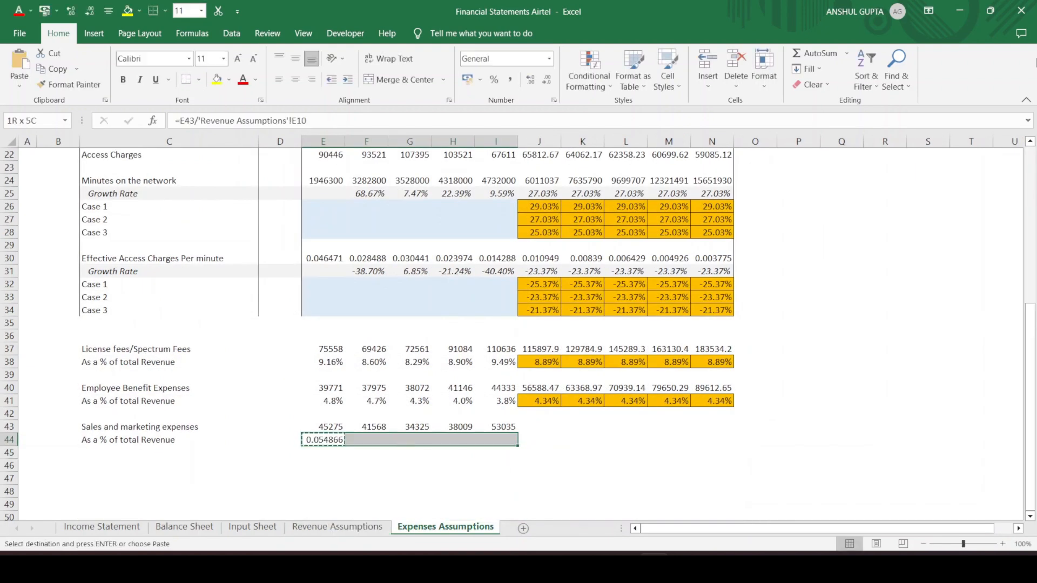
pyautogui.hotkey('ctrl', 'alt', 'v')
pyautogui.press('Return')
pyautogui.press('Escape')
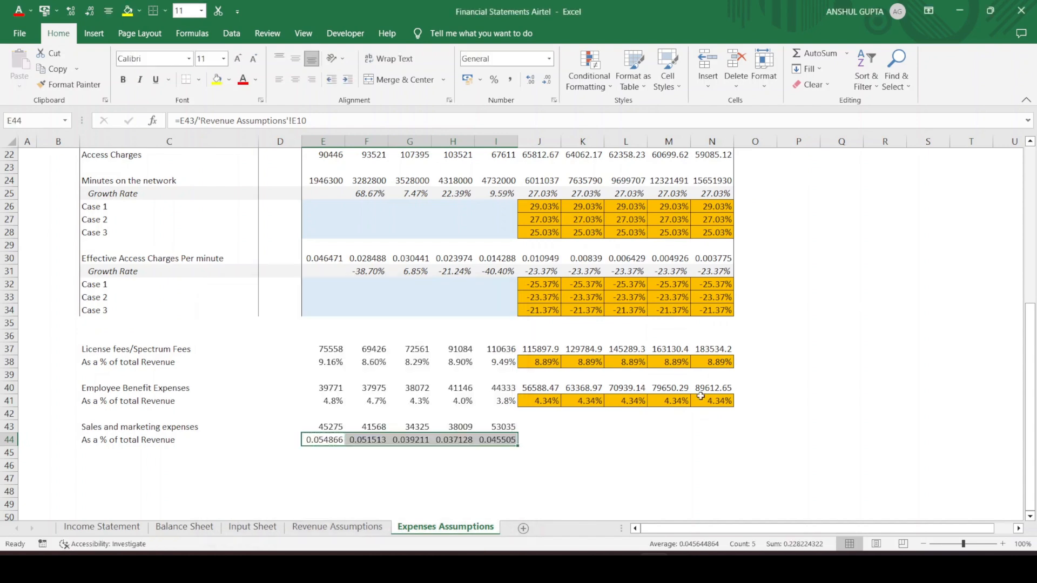
# Copy the projected employee benefit percentages in J41:N41 to J44:N44 in the sales and marketing percentage row
pyautogui.click(668, 428)
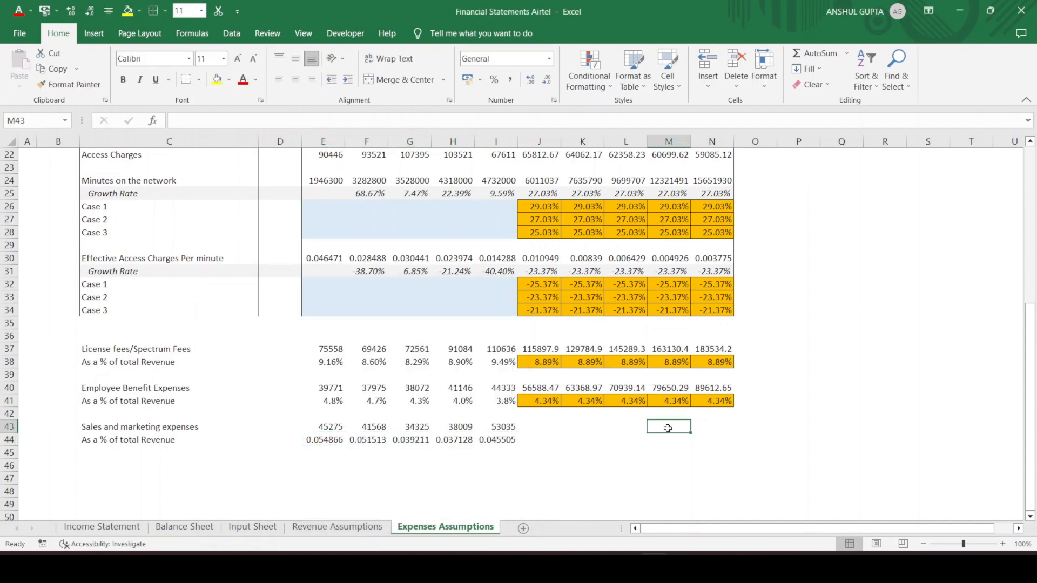
pyautogui.click(542, 429)
pyautogui.press('Down')
pyautogui.press('Up')
pyautogui.press('Up')
pyautogui.press('Up')
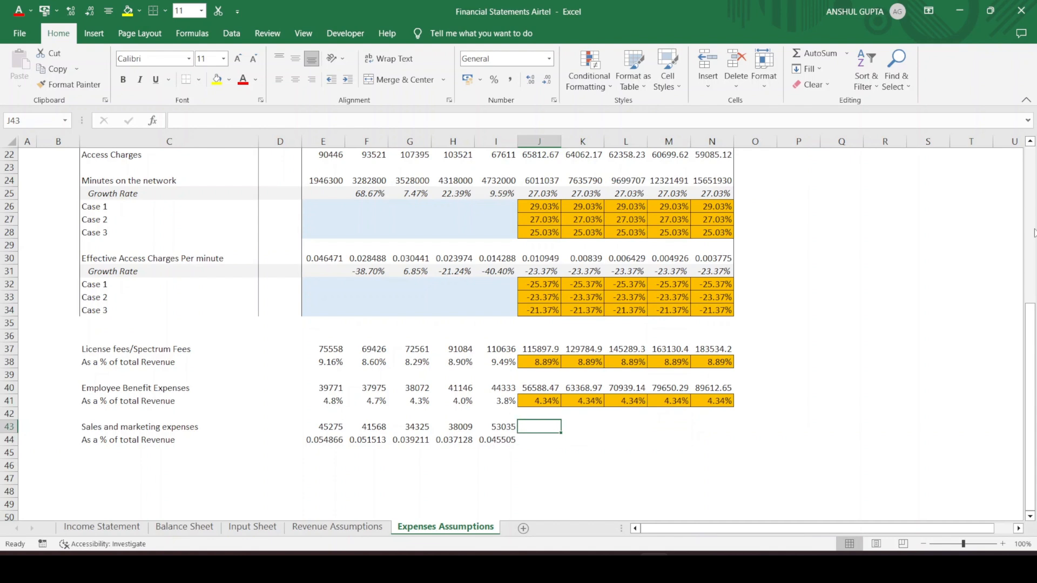
pyautogui.hotkey('shift', 'Right')
pyautogui.hotkey('shift', 'Right')
pyautogui.hotkey('shift', 'Right')
pyautogui.hotkey('shift', 'Right')
pyautogui.hotkey('ctrl', 'c')
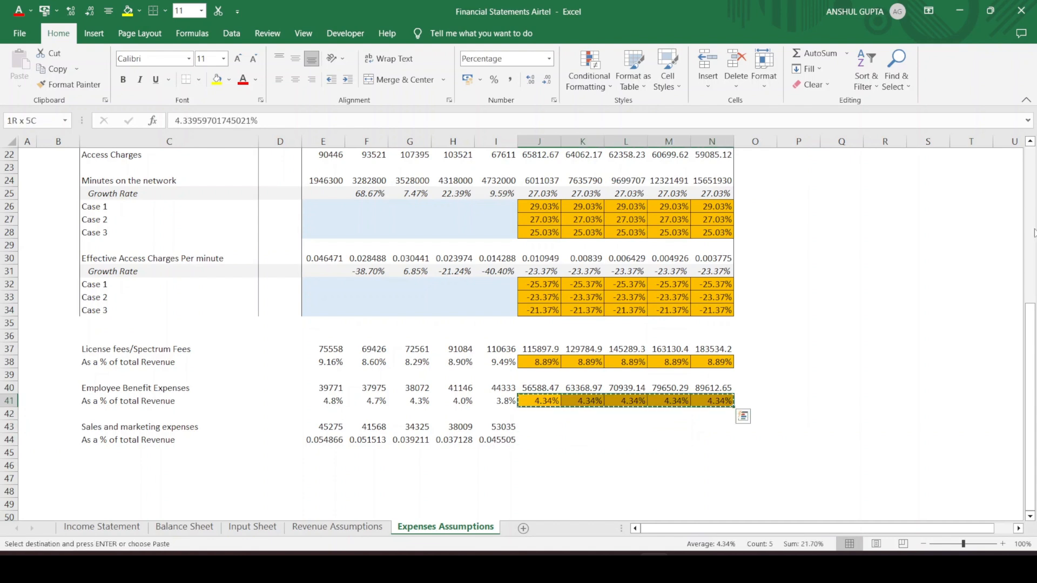
pyautogui.press('Down')
pyautogui.press('Down')
pyautogui.press('Down')
pyautogui.hotkey('ctrl', 'v')
pyautogui.press('Escape')
# Project FY23 sales and marketing expenses in J43 with the formula =J44*'Revenue Assumptions'!J10
pyautogui.press('Up')
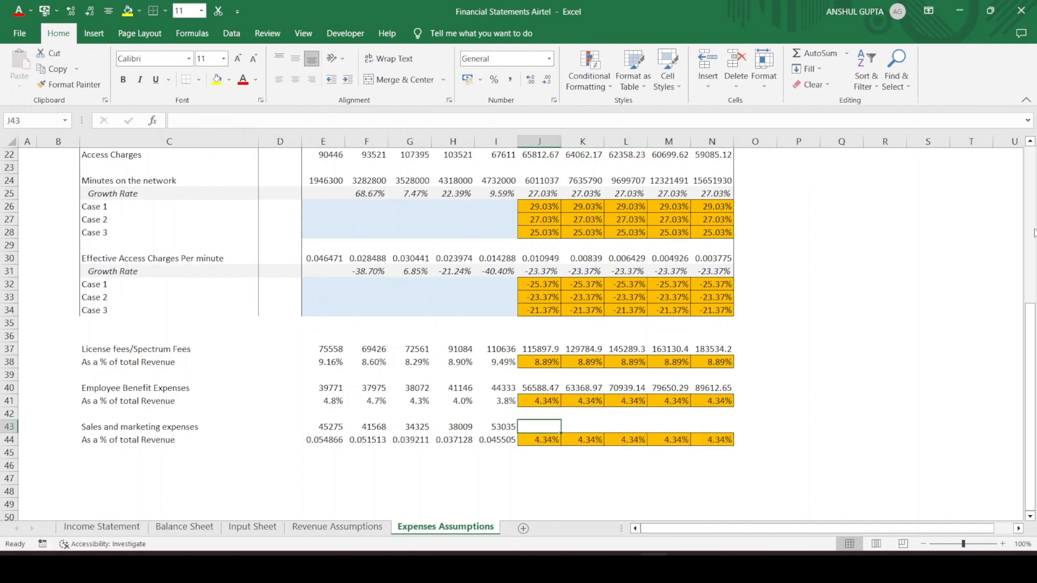
pyautogui.write('=')
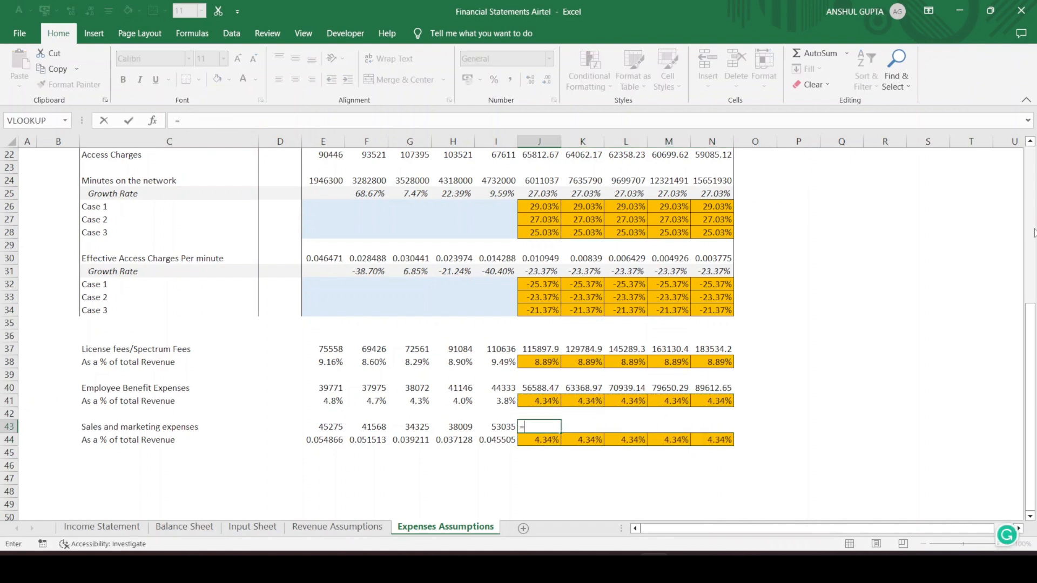
pyautogui.press('Left')
pyautogui.press('Right')
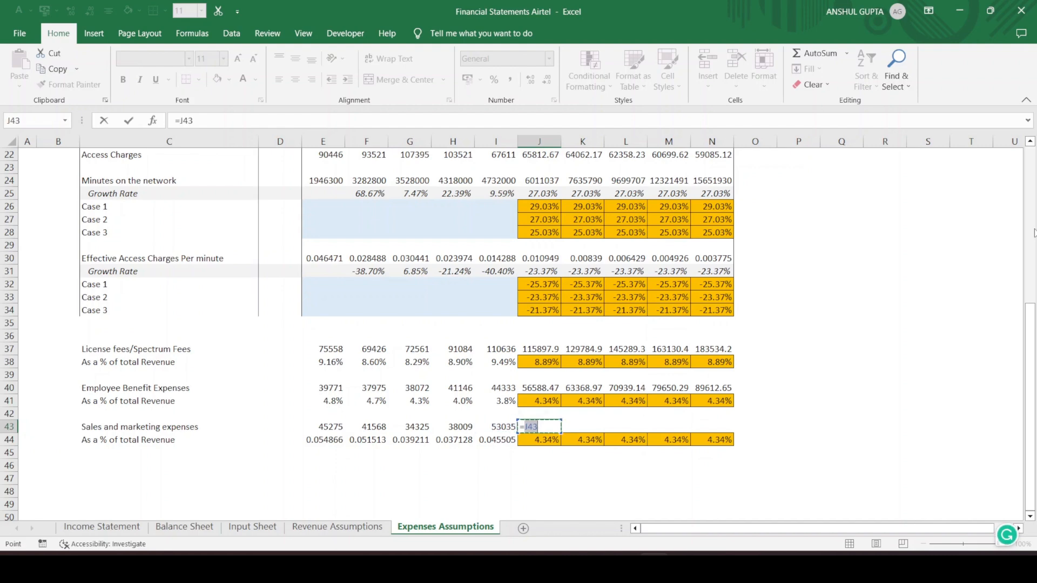
pyautogui.press('Down')
pyautogui.hotkey('ctrl', 'pageup')
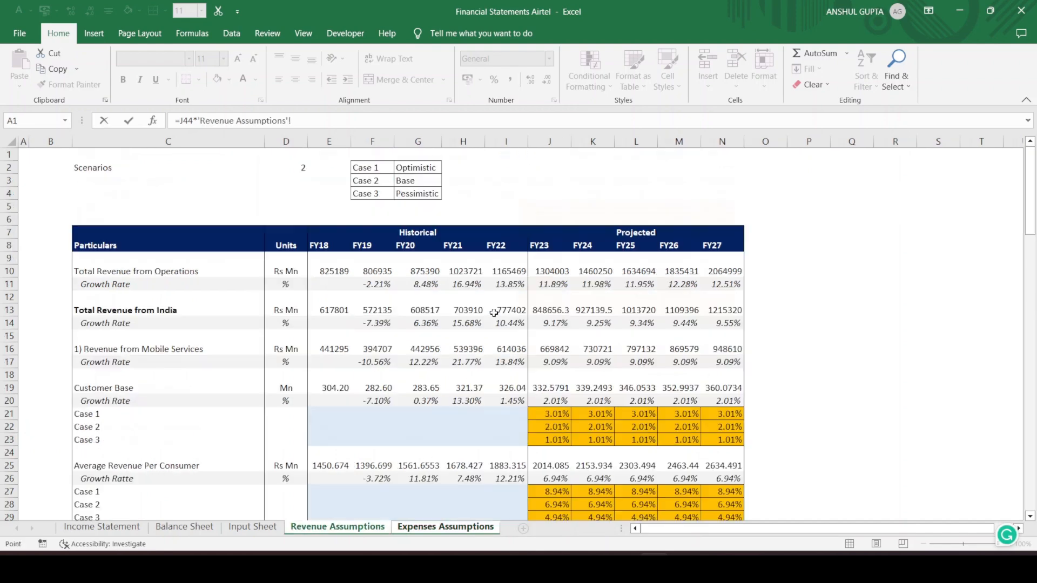
pyautogui.click(549, 271)
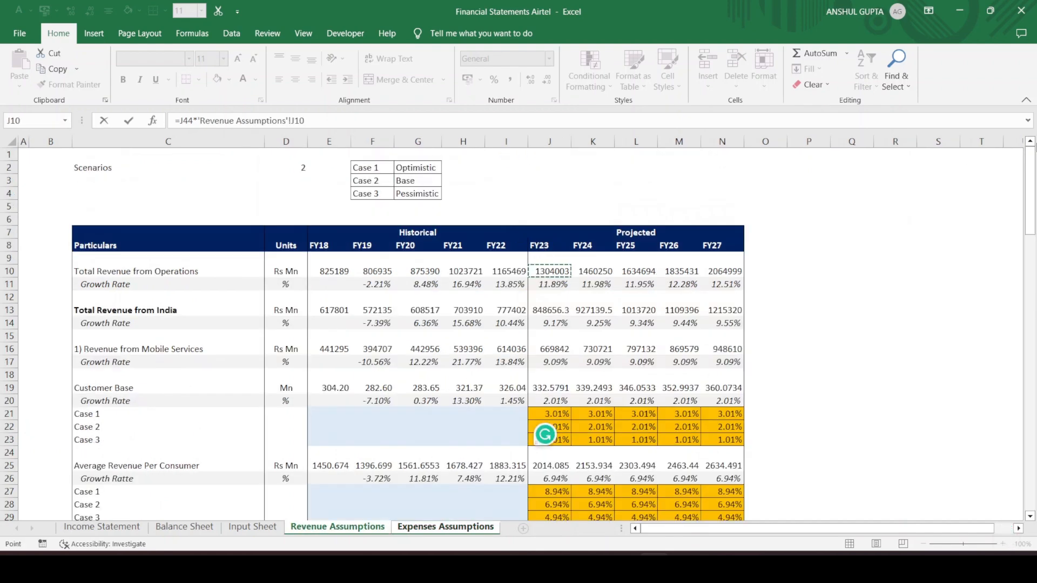
pyautogui.press('Return')
# Copy the sales and marketing projection in J43 and paste only its formula across J43:N43
pyautogui.moveTo(543, 427); pyautogui.dragTo(713, 426)
pyautogui.hotkey('alt', 'e')
pyautogui.press('s')
pyautogui.press('f')
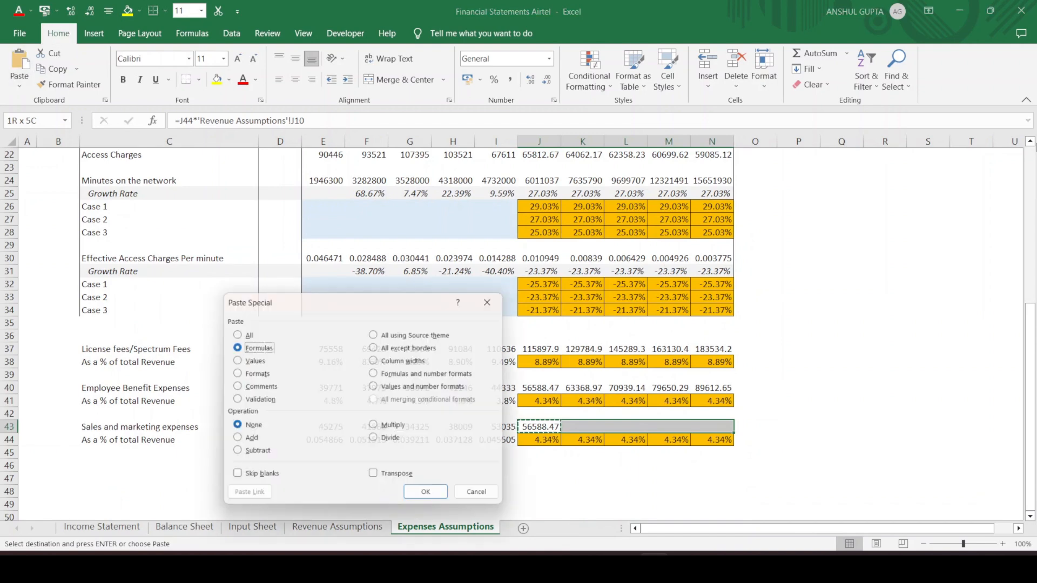
pyautogui.press('Return')
pyautogui.press('Escape')
pyautogui.click(913, 384)
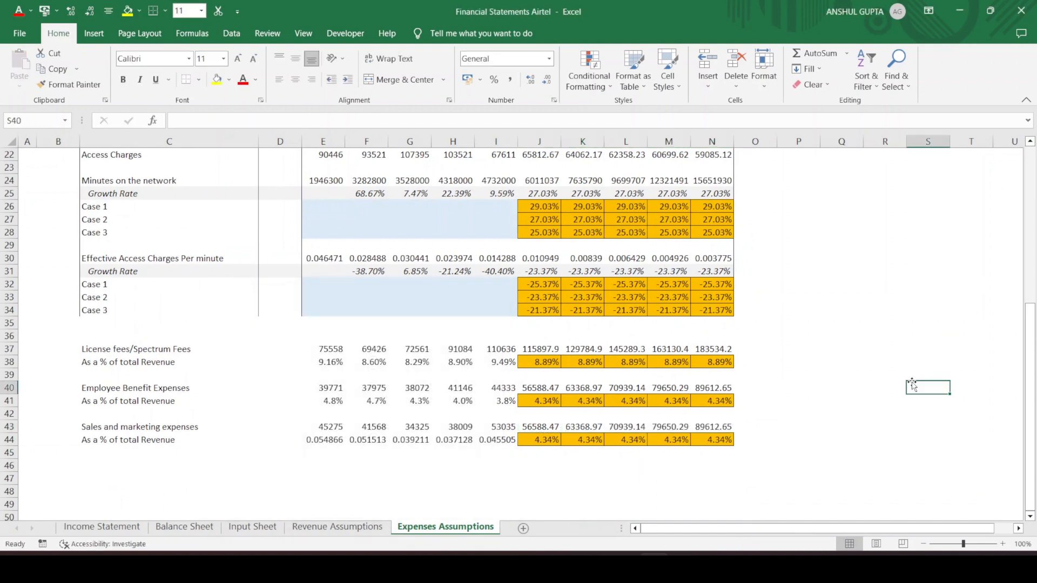
# Format the historical sales and marketing ratios in E44:I44 as percentages with one decimal place
pyautogui.click(815, 402)
pyautogui.moveTo(324, 442); pyautogui.dragTo(499, 437)
pyautogui.click(493, 79)
pyautogui.click(530, 79)
# Look up the next expense item on the Income Statement sheet and enter the label "Other Expenses" in C46 of Expenses Assumptions
pyautogui.click(138, 462)
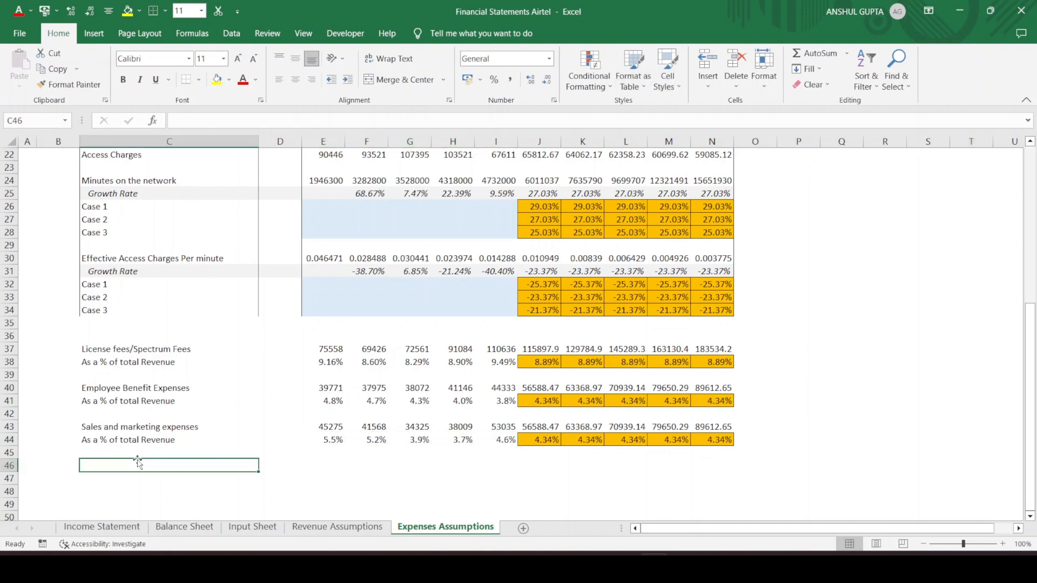
pyautogui.click(102, 527)
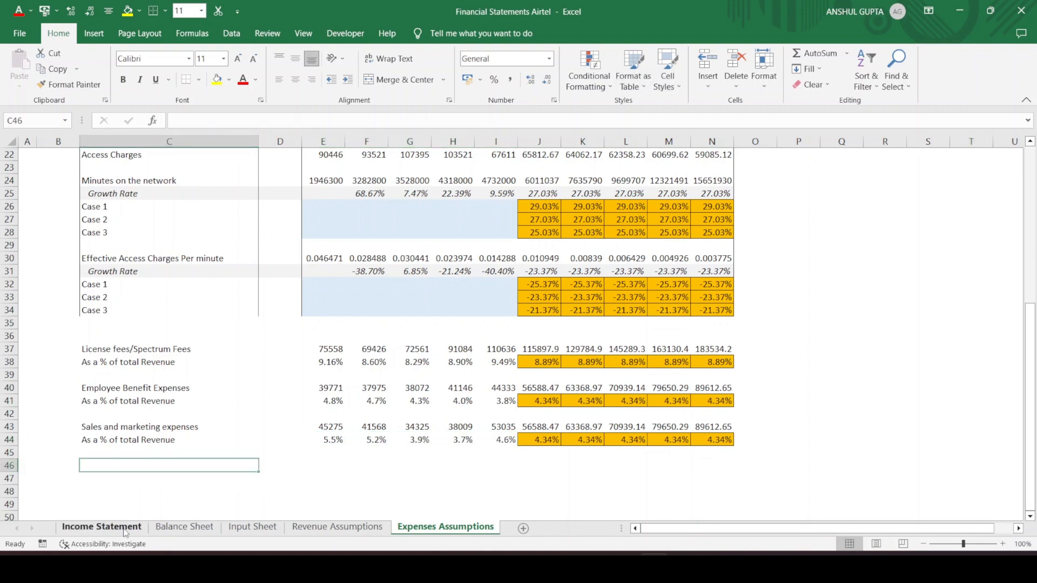
pyautogui.click(445, 527)
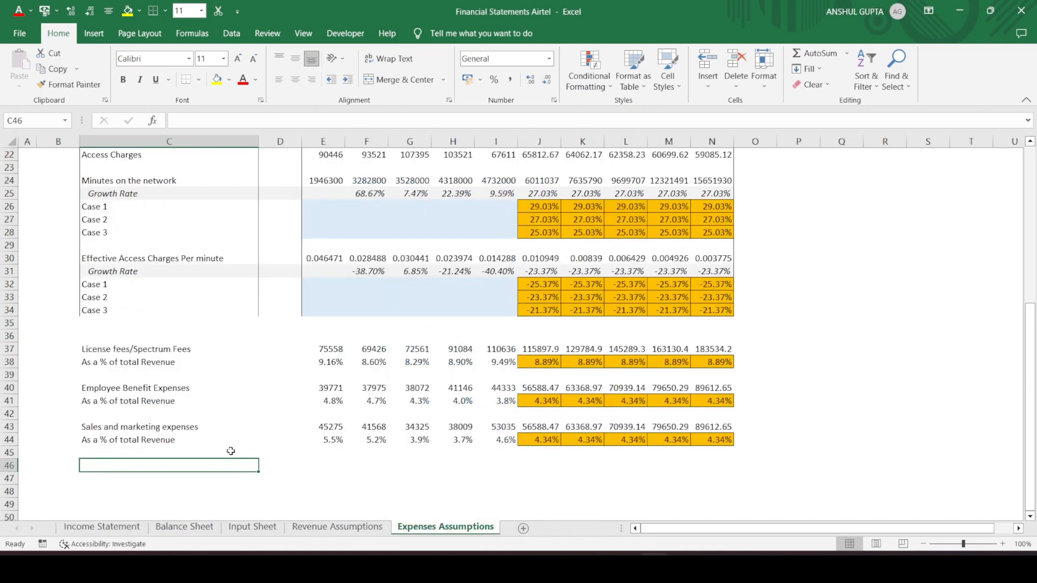
pyautogui.write('Other Expenses')
pyautogui.press('Return')
# Copy the label "As a % of total Revenue" from C44 to C47 below Other Expenses
pyautogui.press('Up')
pyautogui.press('Up')
pyautogui.press('Up')
pyautogui.hotkey('ctrl', 'c')
pyautogui.press('Down')
pyautogui.press('Down')
pyautogui.press('Down')
pyautogui.hotkey('ctrl', 'v')
pyautogui.press('Escape')
# Link the FY18 other expenses in E46 to the Income Statement with ='Income Statement'!E19
pyautogui.press('Right')
pyautogui.press('Right')
pyautogui.press('Right')
pyautogui.press('Left')
pyautogui.press('Up')
pyautogui.write('=')
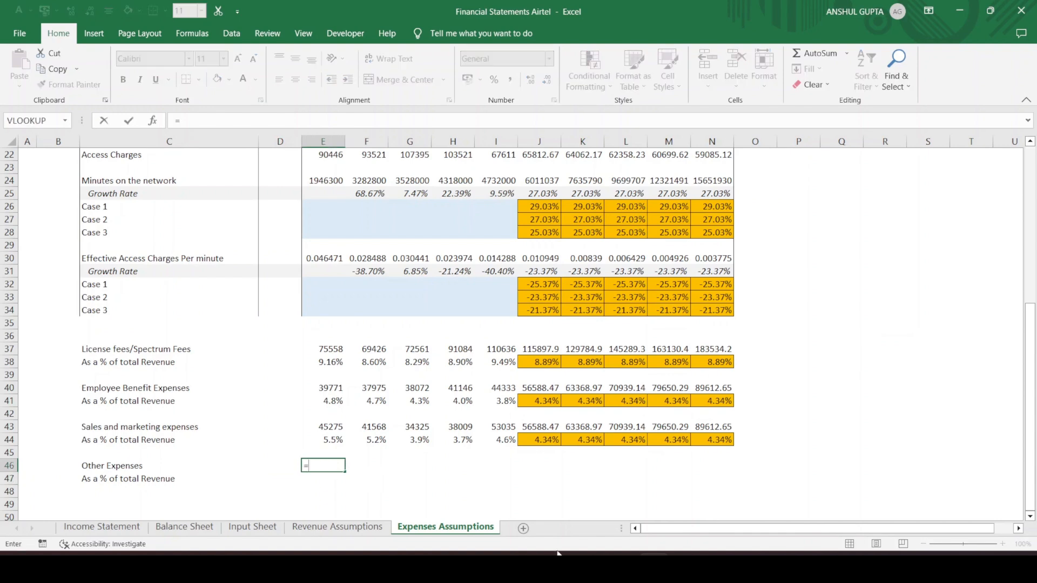
pyautogui.click(119, 531)
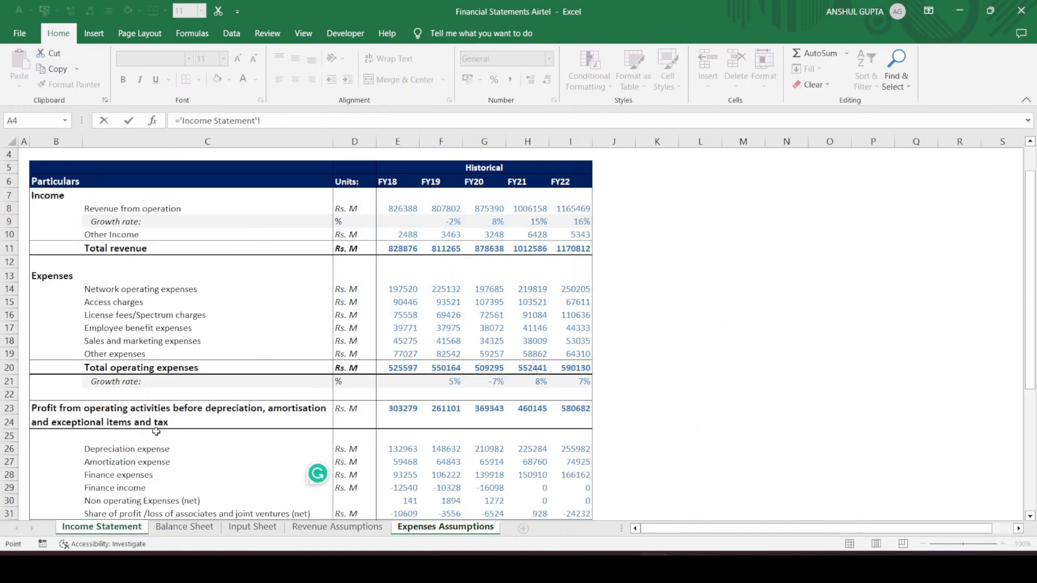
pyautogui.click(406, 355)
pyautogui.press('Return')
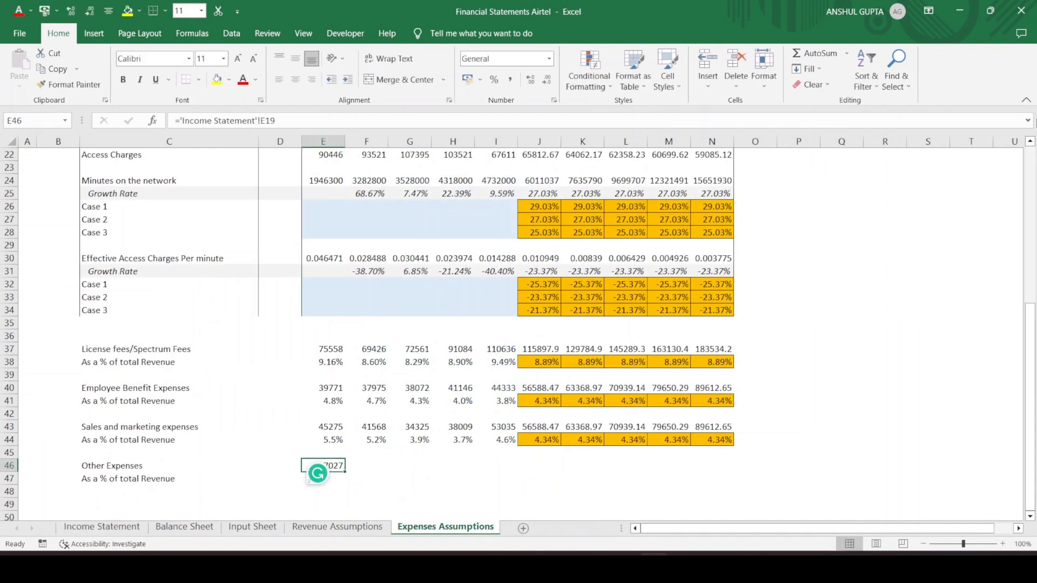
# Copy the other expenses link in E46 and paste only its formula across E46:I46
pyautogui.hotkey('ctrl', 'c')
pyautogui.hotkey('shift', 'Right')
pyautogui.hotkey('shift', 'Right')
pyautogui.hotkey('shift', 'Right')
pyautogui.hotkey('shift', 'Right')
pyautogui.hotkey('alt', 'h')
pyautogui.press('v')
pyautogui.press('s')
pyautogui.press('f')
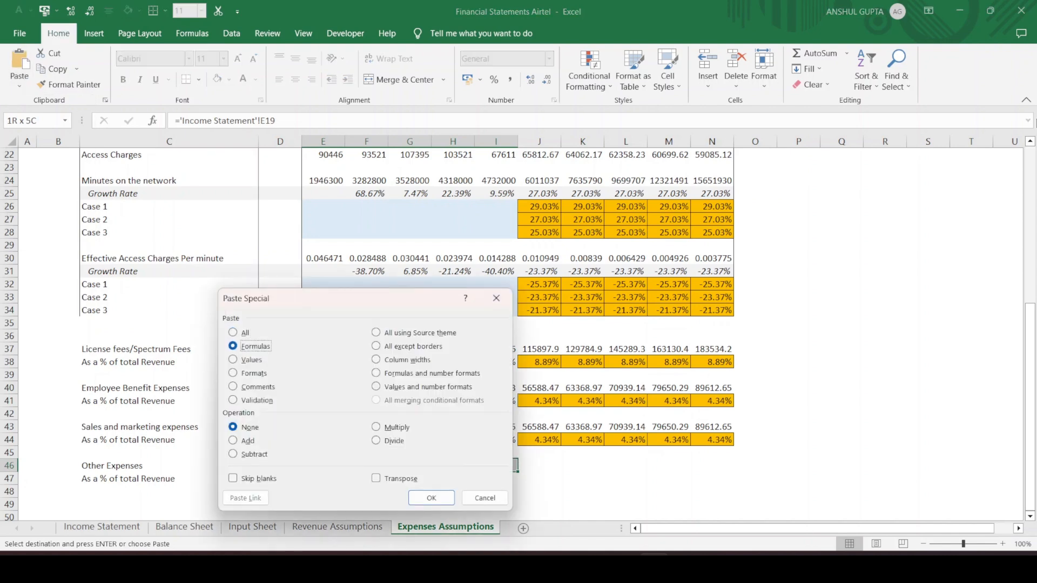
pyautogui.press('Return')
# Calculate FY18 other expenses as a share of total revenue in E47 with =E46/'Revenue Assumptions'!E10
pyautogui.press('Down')
pyautogui.press('Left')
pyautogui.press('Left')
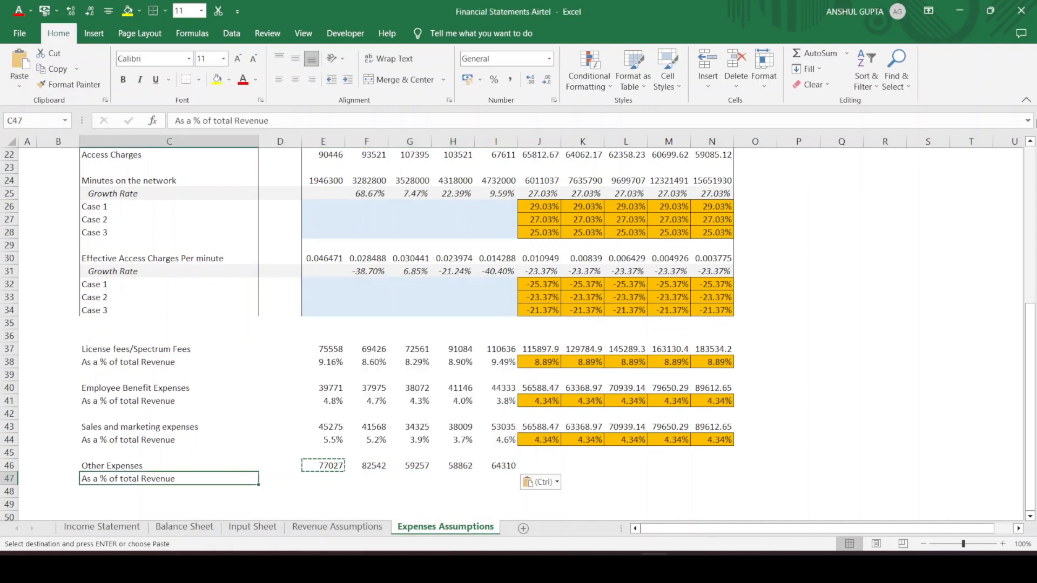
pyautogui.press('Escape')
pyautogui.press('Right')
pyautogui.press('Right')
pyautogui.write('=')
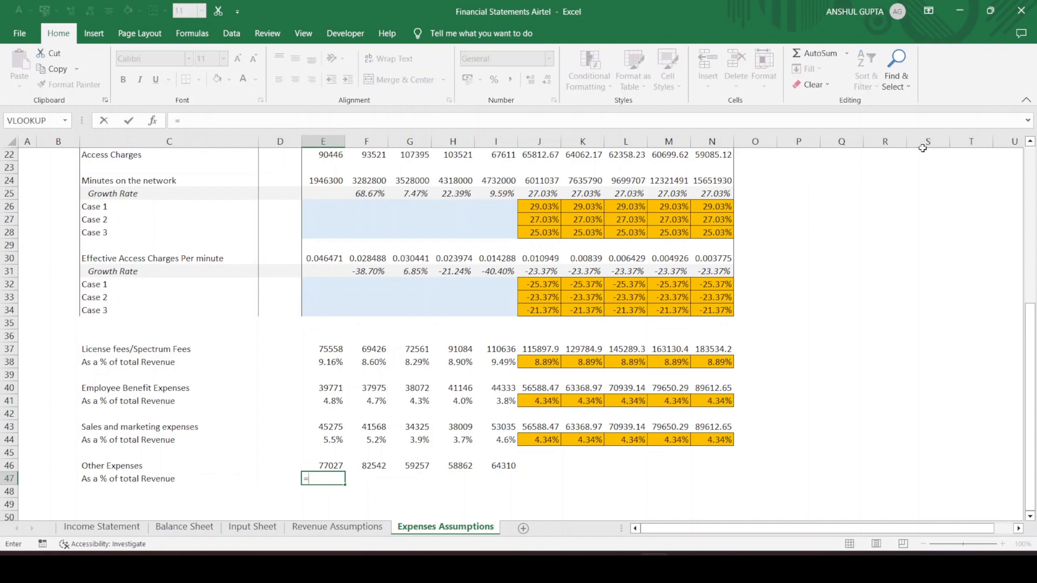
pyautogui.press('Up')
pyautogui.write('/')
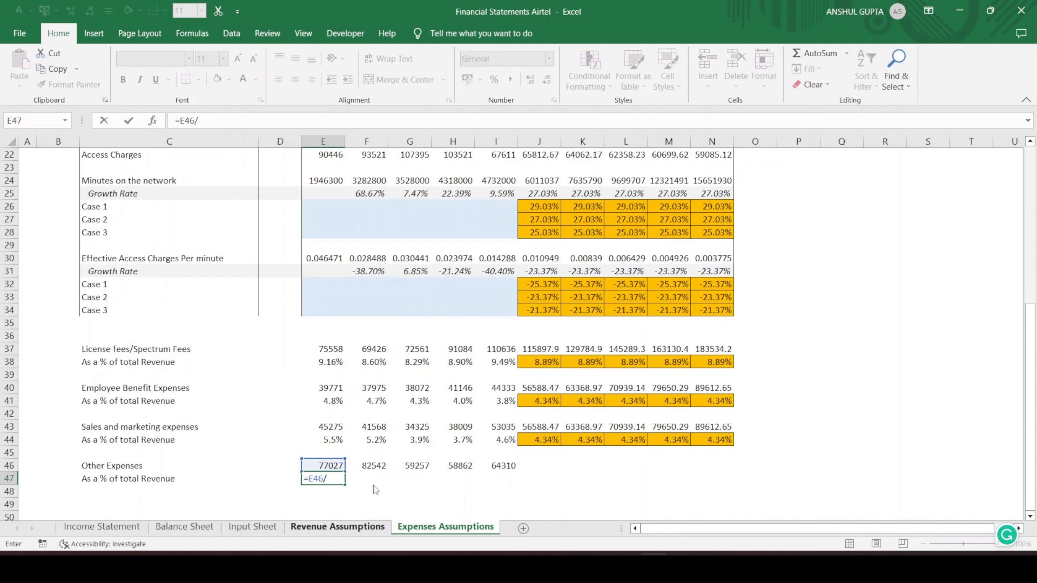
pyautogui.click(361, 528)
pyautogui.click(337, 267)
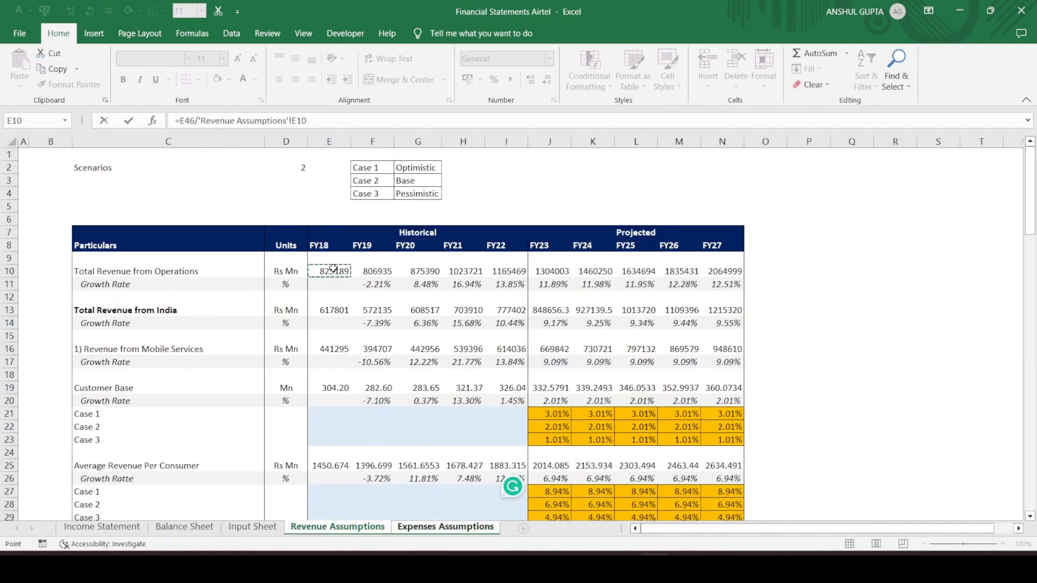
pyautogui.press('Return')
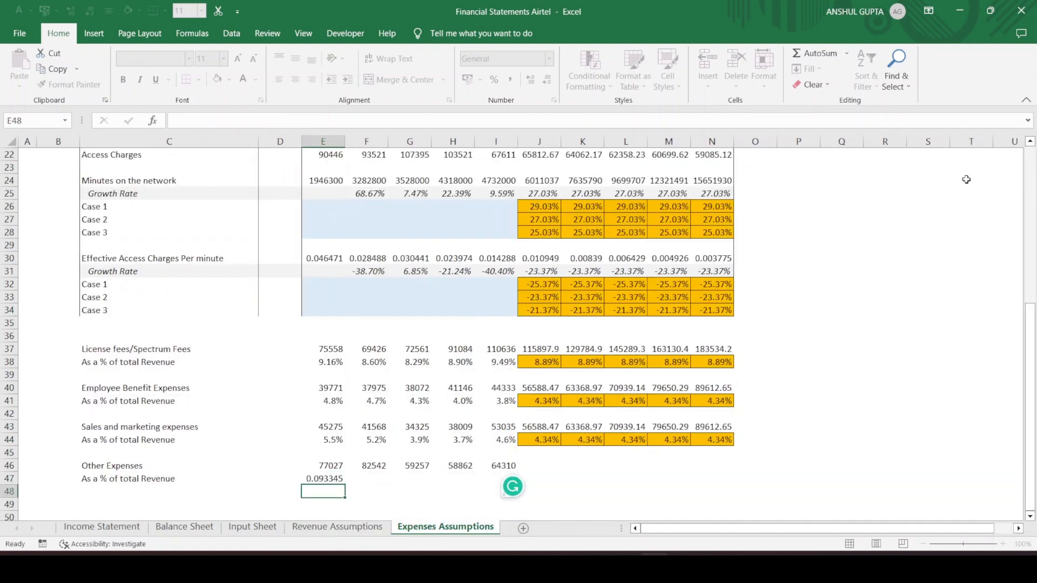
# Copy the other expenses percentage formula in E47 across the historical years E47:I47
pyautogui.hotkey('ctrl', 'c')
pyautogui.hotkey('shift', 'Right')
pyautogui.hotkey('shift', 'Right')
pyautogui.hotkey('shift', 'Right')
pyautogui.hotkey('shift', 'Right')
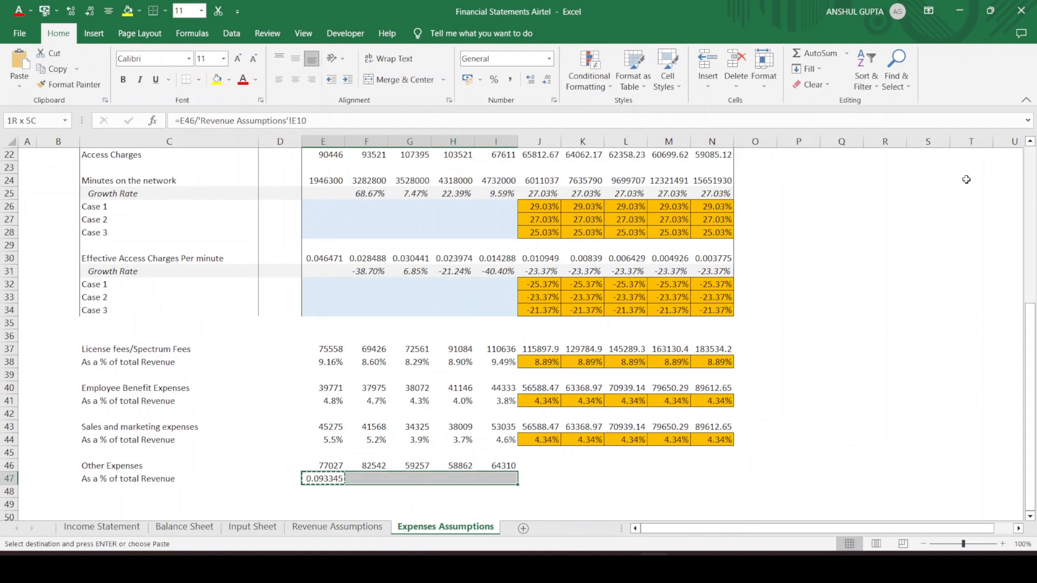
pyautogui.hotkey('ctrl', 'v')
pyautogui.click(327, 441)
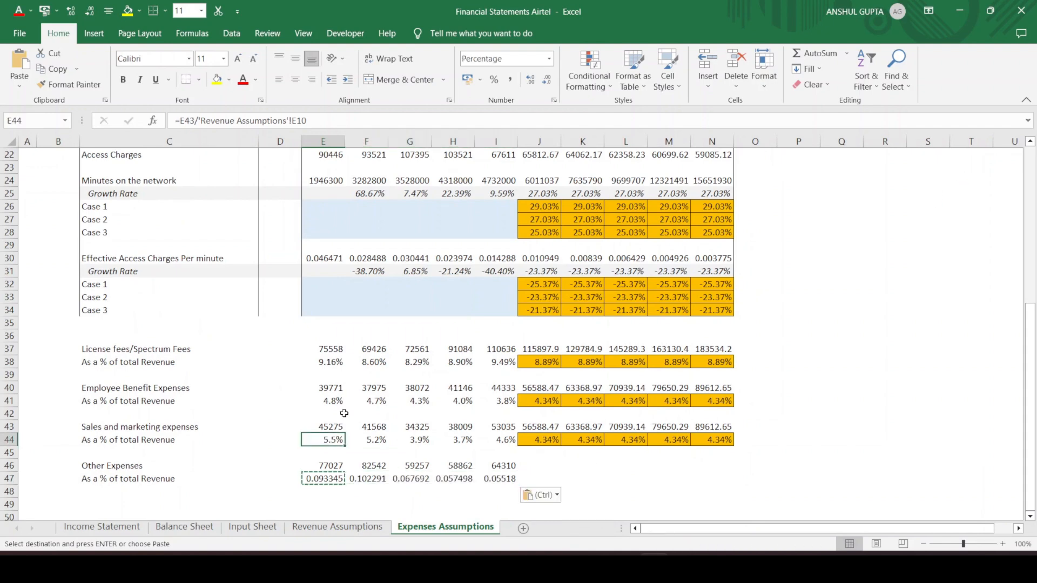
# Format the historical other expenses percentages in E47:I47 as percentages with two decimal places
pyautogui.click(335, 399)
pyautogui.click(332, 362)
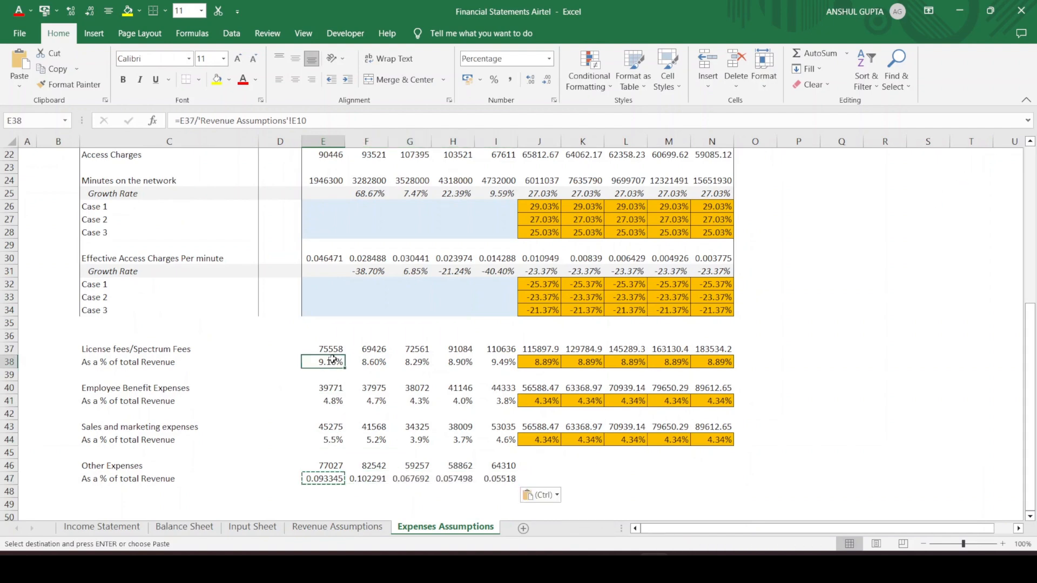
pyautogui.press('Escape')
pyautogui.click(324, 479)
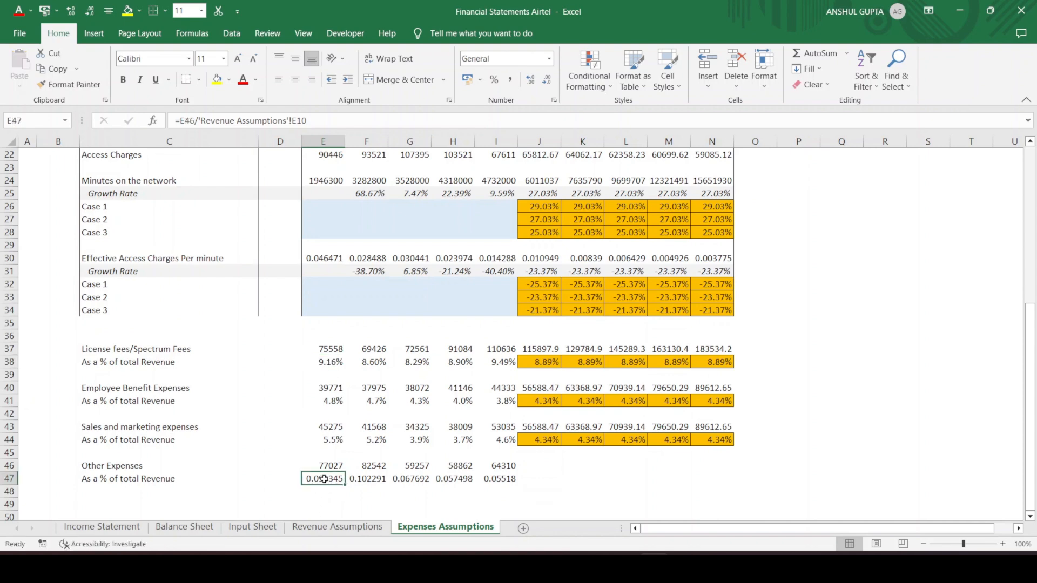
pyautogui.click(330, 363)
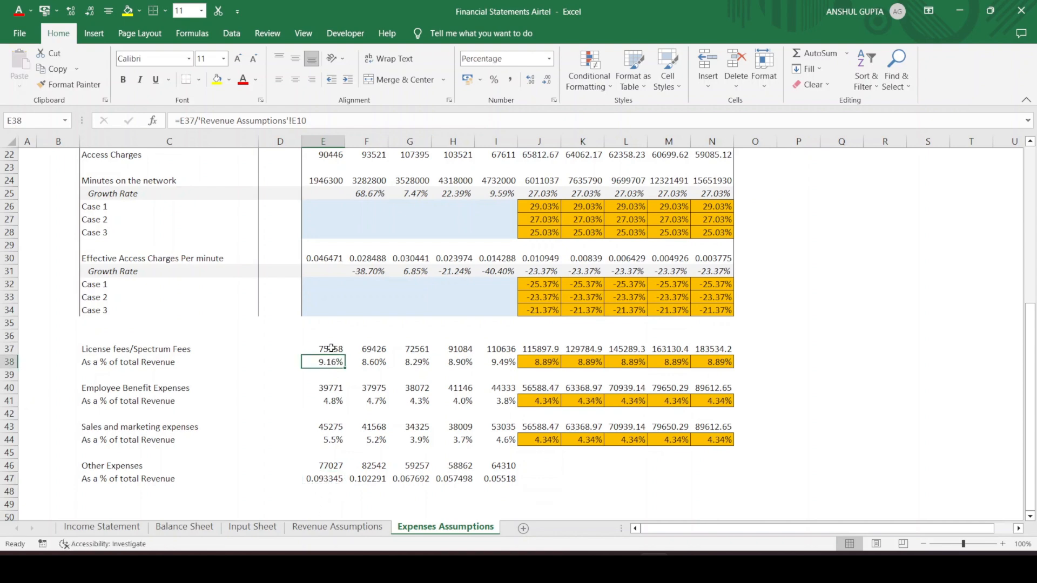
pyautogui.click(337, 401)
pyautogui.click(335, 476)
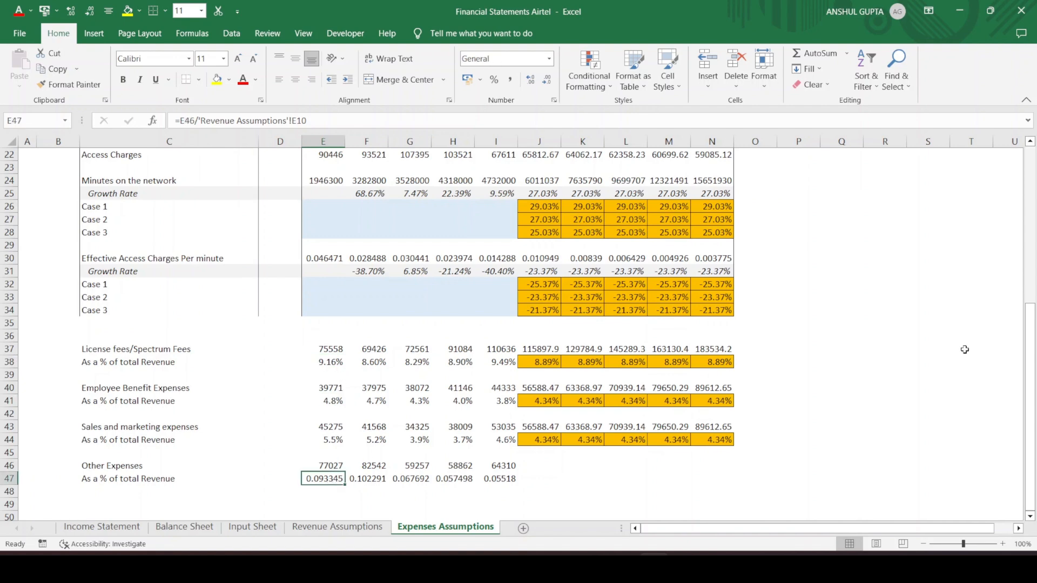
pyautogui.hotkey('shift', 'Right')
pyautogui.hotkey('shift', 'Right')
pyautogui.hotkey('shift', 'Right')
pyautogui.hotkey('shift', 'Right')
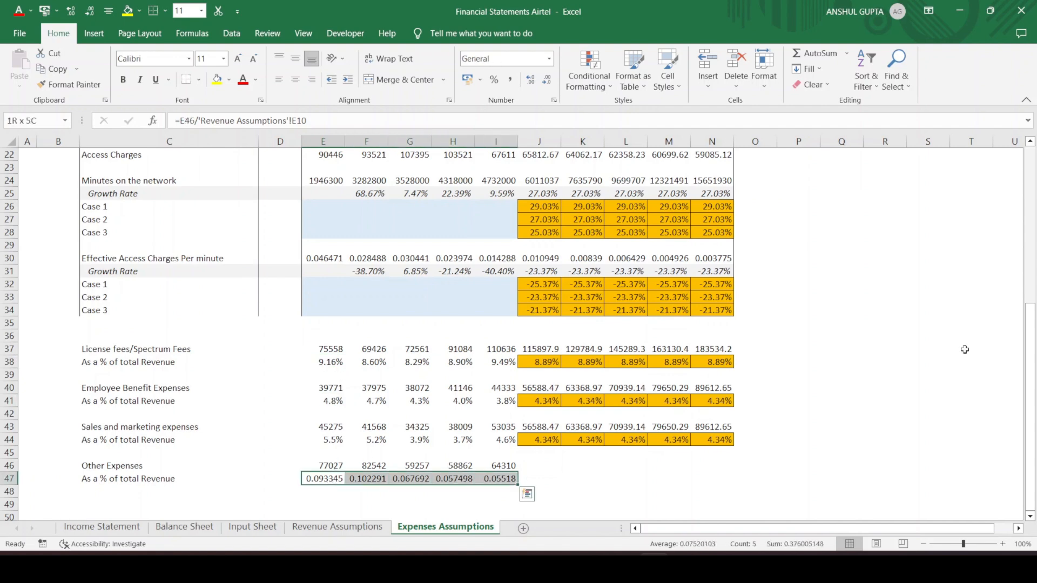
pyautogui.hotkey('ctrl', 'shift', '5')
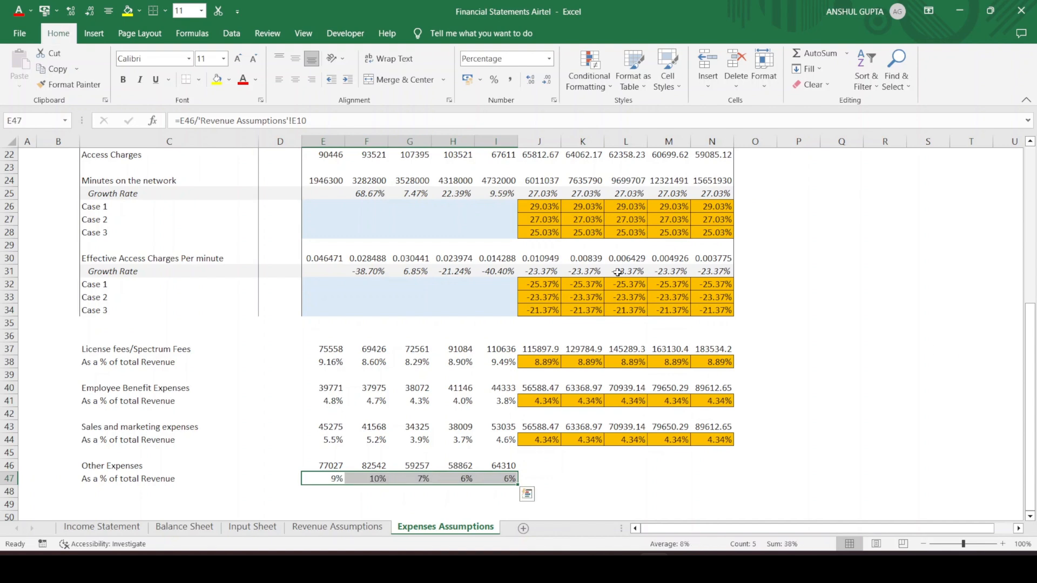
pyautogui.click(531, 79)
pyautogui.click(530, 80)
# Copy the projected sales and marketing percentages J44:N44 with their formatting into the other expenses row J47:N47
pyautogui.moveTo(558, 443); pyautogui.dragTo(718, 441)
pyautogui.hotkey('ctrl', 'c')
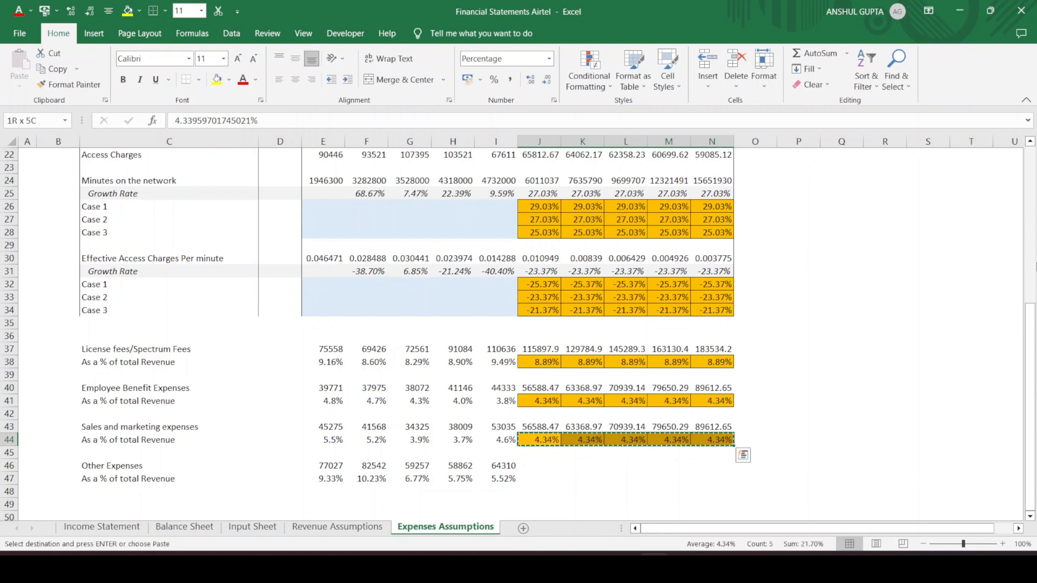
pyautogui.press('Down')
pyautogui.press('Down')
pyautogui.press('Down')
pyautogui.hotkey('shift', 'Right')
pyautogui.hotkey('shift', 'Right')
pyautogui.hotkey('shift', 'Right')
pyautogui.hotkey('shift', 'Right')
pyautogui.hotkey('ctrl', 'v')
# Calculate the average historical other expenses percentage in J47 with =AVERAGE(E47:I47) and copy that cell
pyautogui.press('Left')
pyautogui.press('Right')
pyautogui.write('=aveta')
pyautogui.press('BackSpace')
pyautogui.press('BackSpace')
pyautogui.write('rage')
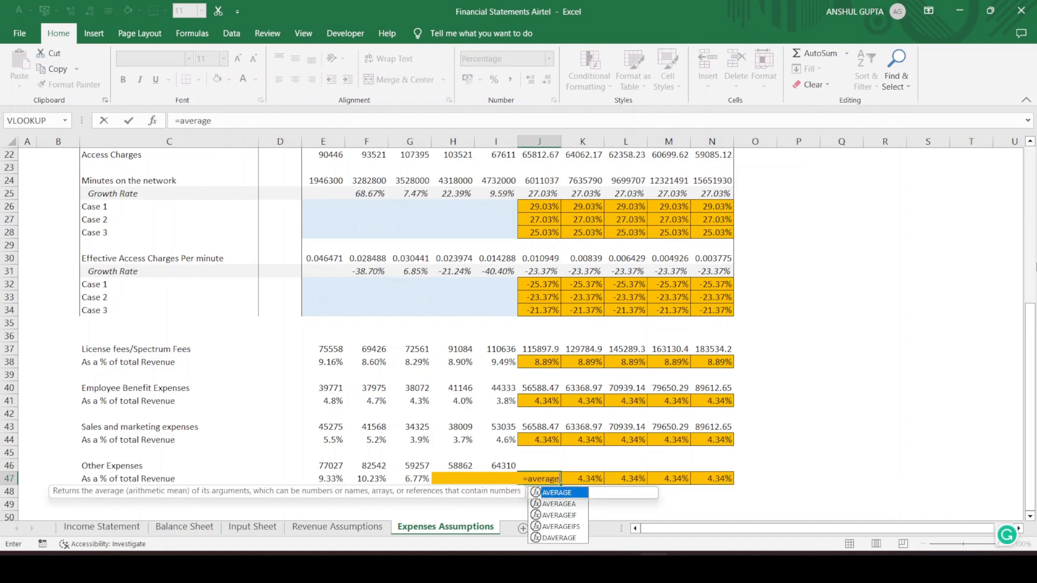
pyautogui.write('(')
pyautogui.press('Left')
pyautogui.hotkey('shift', 'Left')
pyautogui.hotkey('shift', 'Left')
pyautogui.hotkey('shift', 'Left')
pyautogui.hotkey('shift', 'Left')
pyautogui.write(')')
pyautogui.hotkey('ctrl', 'Return')
pyautogui.hotkey('ctrl', 'c')
pyautogui.hotkey('shift', 'Right')
pyautogui.hotkey('shift', 'Right')
pyautogui.hotkey('shift', 'Right')
pyautogui.hotkey('shift', 'Right')
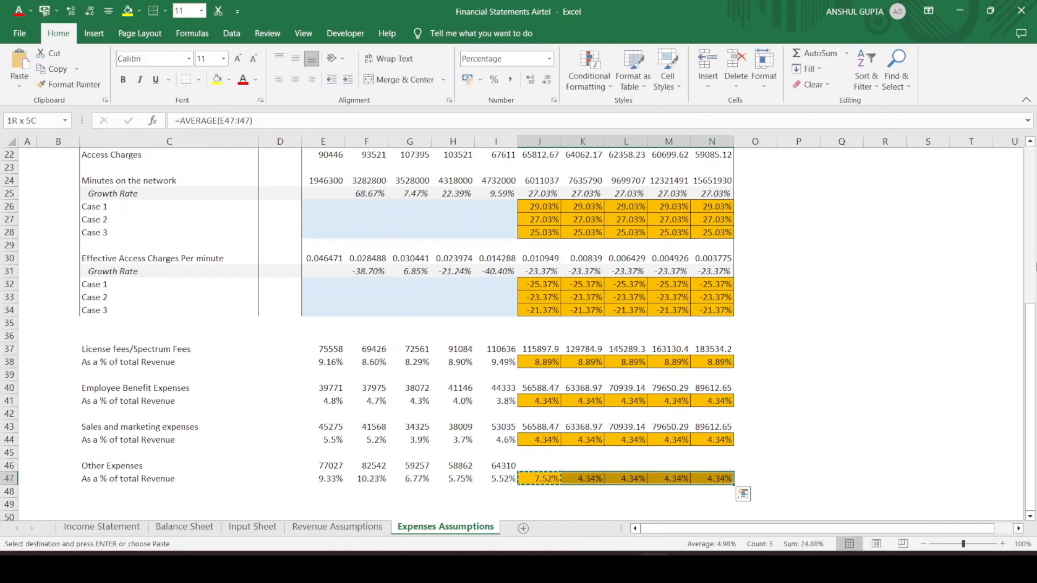
pyautogui.press('alt')
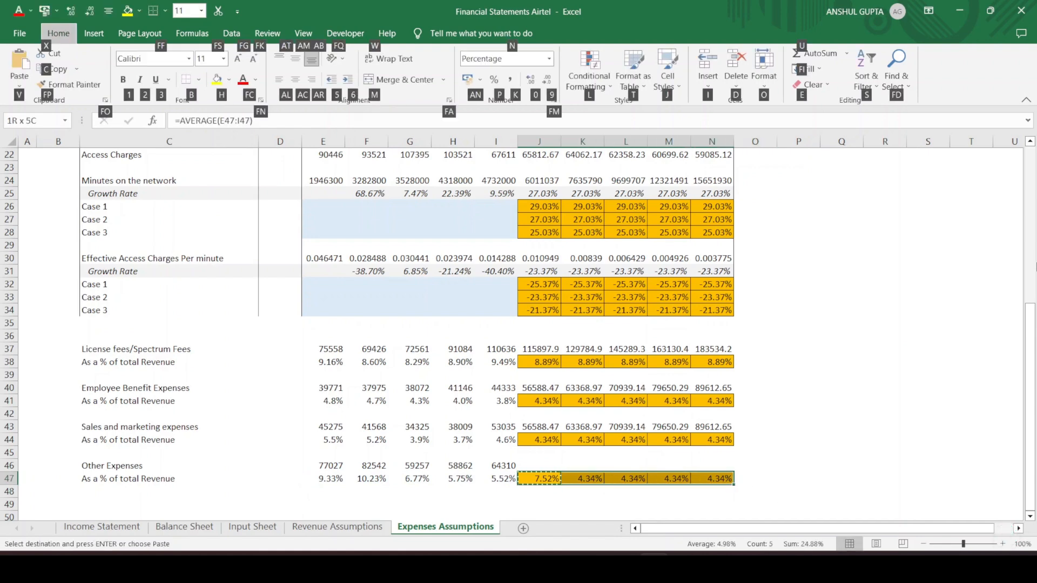
pyautogui.press('h')
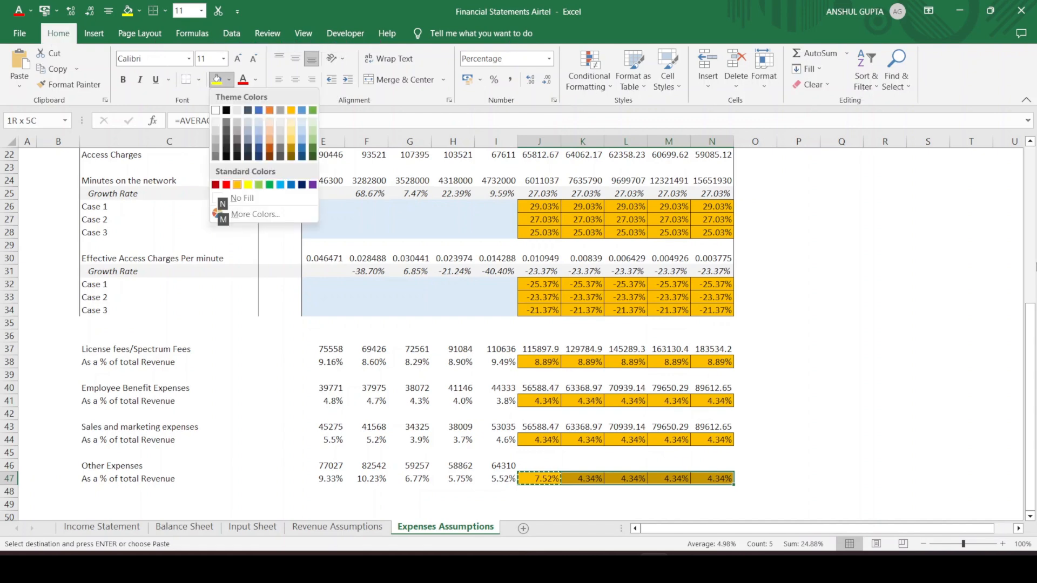
pyautogui.press('Escape')
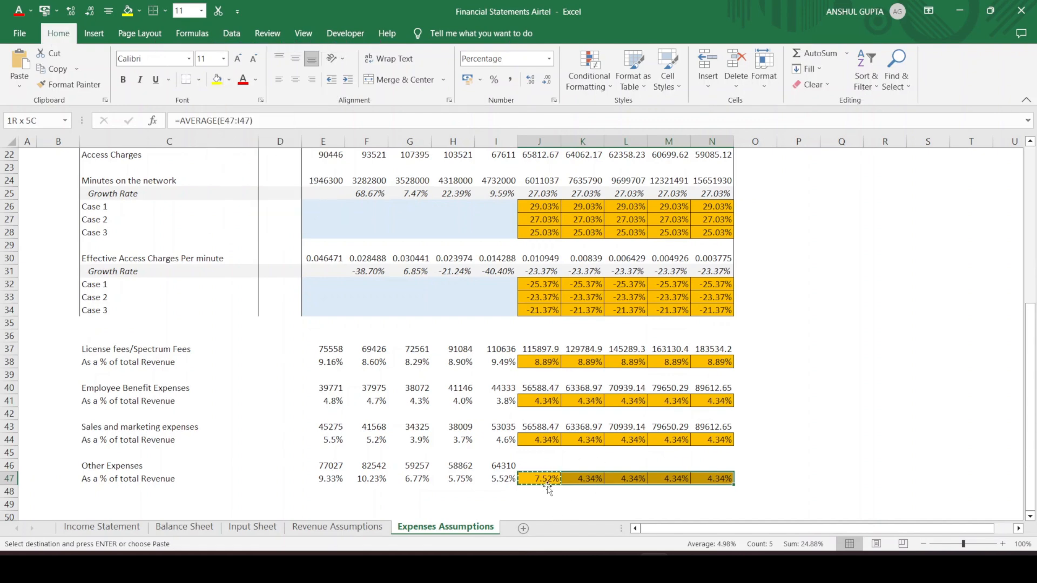
# Paste the copied average other expenses percentage as values only across the projected years J47:N47
pyautogui.click(547, 480)
pyautogui.hotkey('shift', 'Right')
pyautogui.hotkey('shift', 'Right')
pyautogui.hotkey('shift', 'Right')
pyautogui.hotkey('shift', 'Right')
pyautogui.hotkey('ctrl', 'alt', 'v')
pyautogui.press('v')
pyautogui.press('Return')
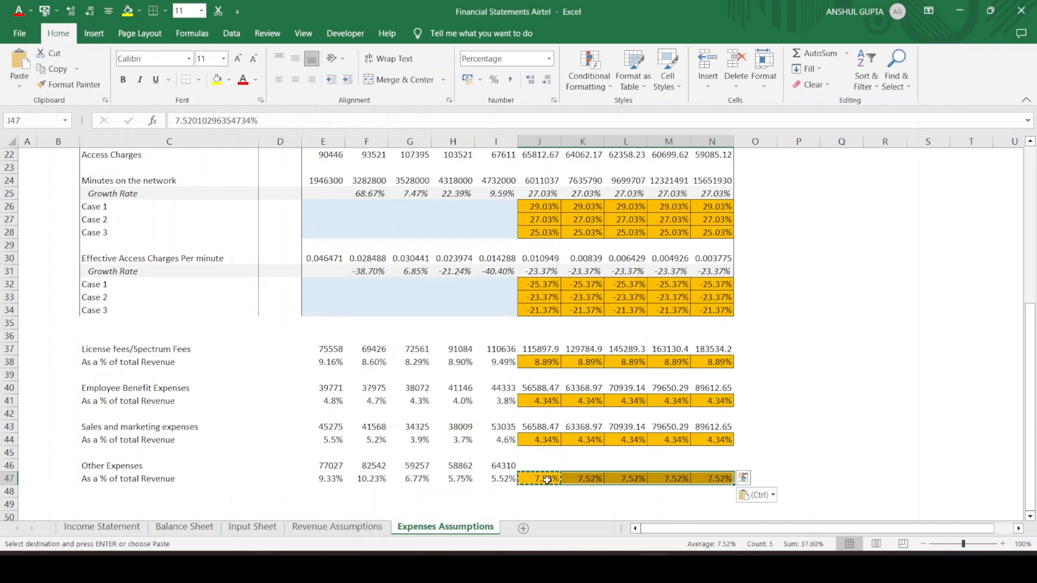
# Project FY23 other expenses in J46 from its revenue percentage with =J47*'Revenue Assumptions'!J10
pyautogui.press('Up')
pyautogui.press('Up')
pyautogui.press('Escape')
pyautogui.press('Down')
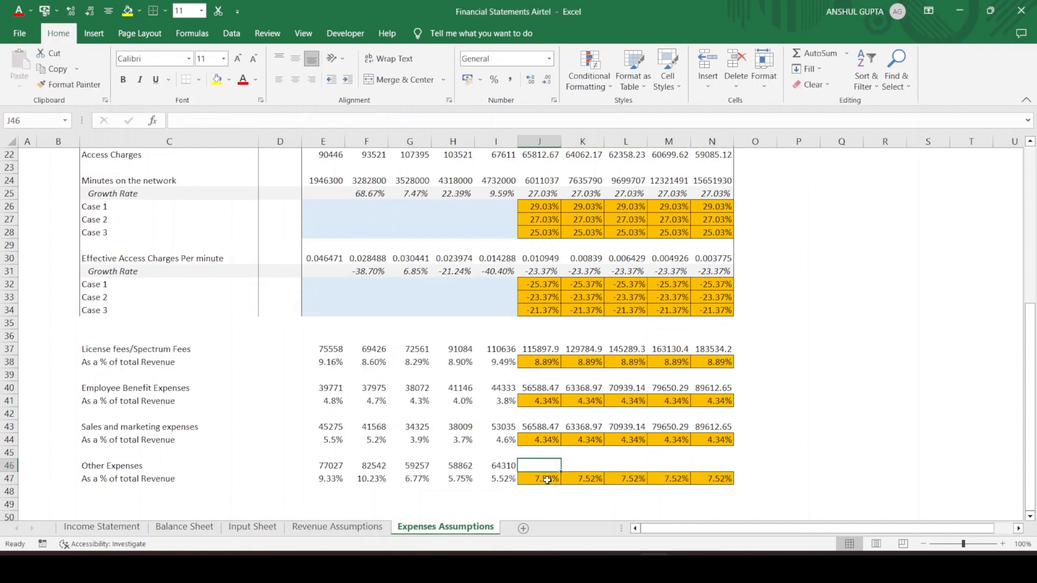
pyautogui.write('=')
pyautogui.press('Down')
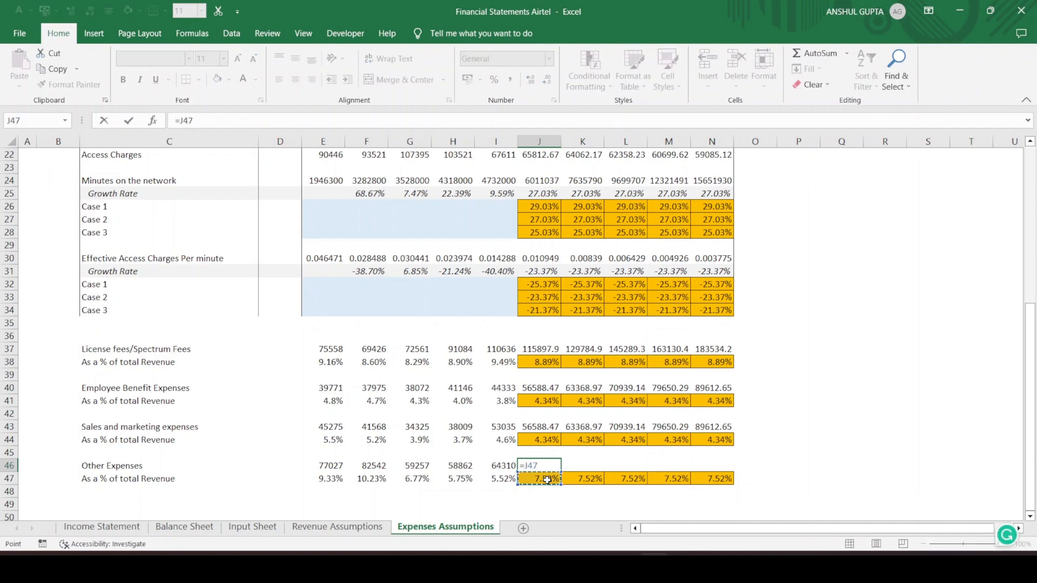
pyautogui.write('*')
pyautogui.click(337, 526)
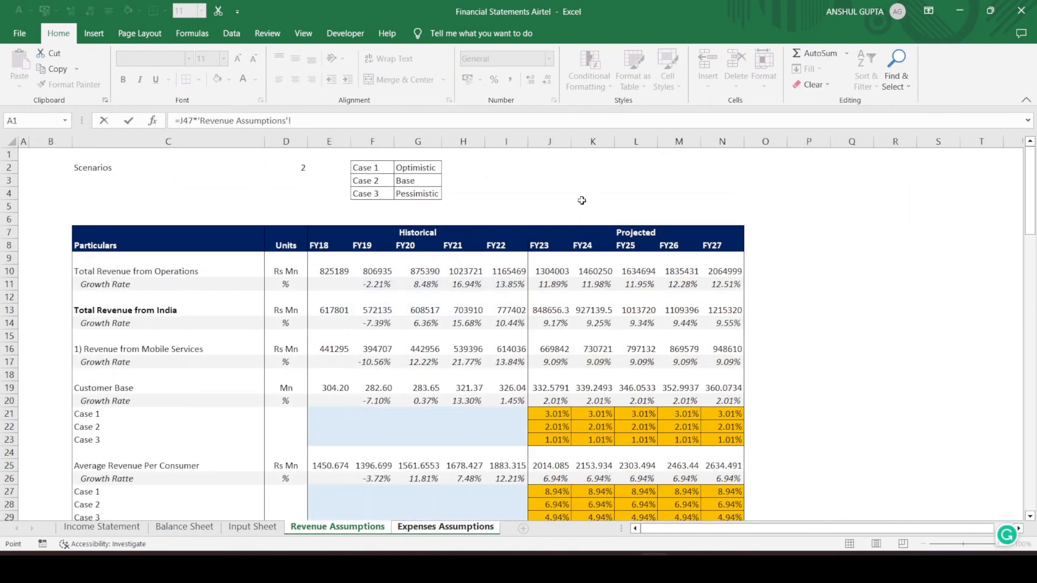
pyautogui.click(550, 270)
pyautogui.hotkey('ctrl', 'Return')
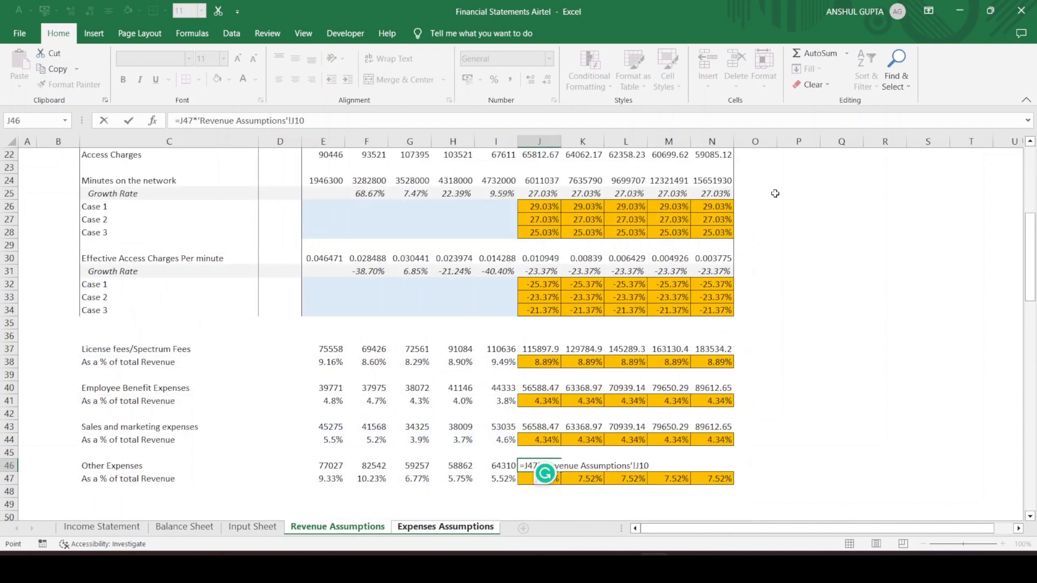
# Copy the projected other expenses formula in J46 and paste only its formula across J46:N46
pyautogui.hotkey('ctrl', 'c')
pyautogui.hotkey('shift', 'Right')
pyautogui.hotkey('shift', 'Right')
pyautogui.hotkey('shift', 'Right')
pyautogui.hotkey('shift', 'Right')
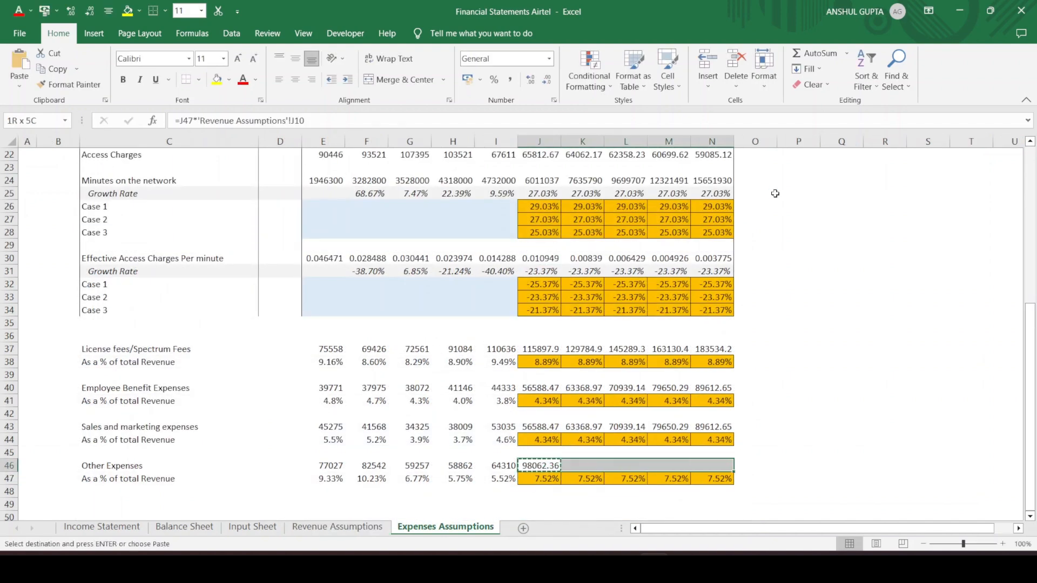
pyautogui.hotkey('ctrl', 'alt', 'v')
pyautogui.press('f')
pyautogui.press('Return')
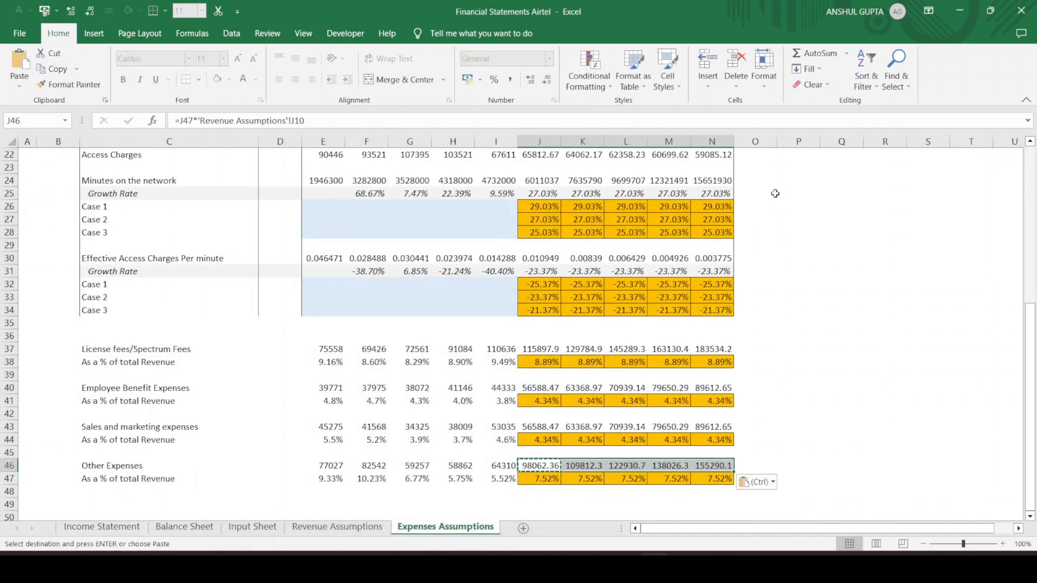
pyautogui.click(780, 363)
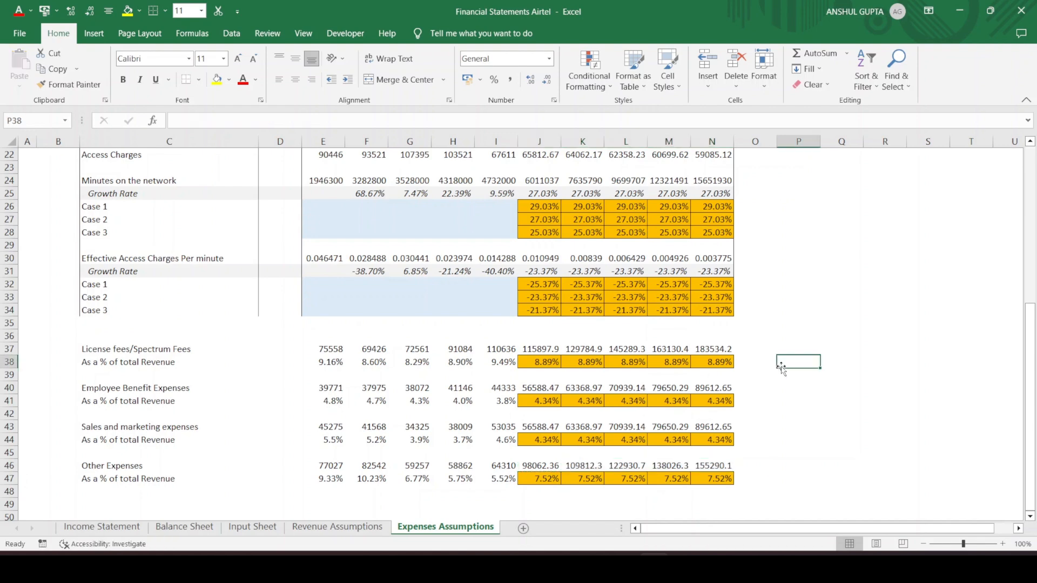
# Apply an outside border around the lower expense block C20:N48
pyautogui.scroll(6, 746, 335)
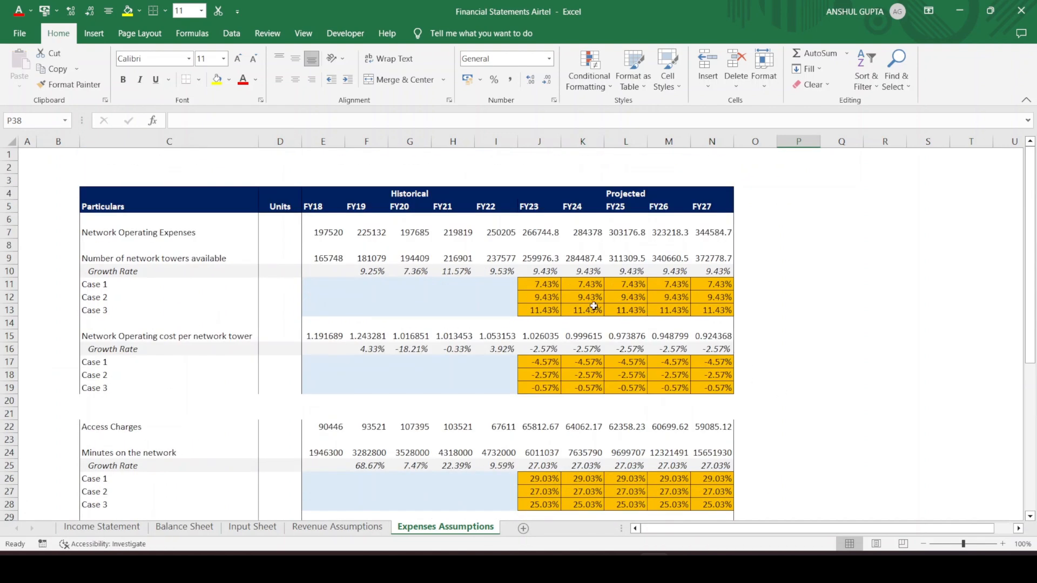
pyautogui.scroll(-2, 397, 303)
pyautogui.scroll(-2, 222, 313)
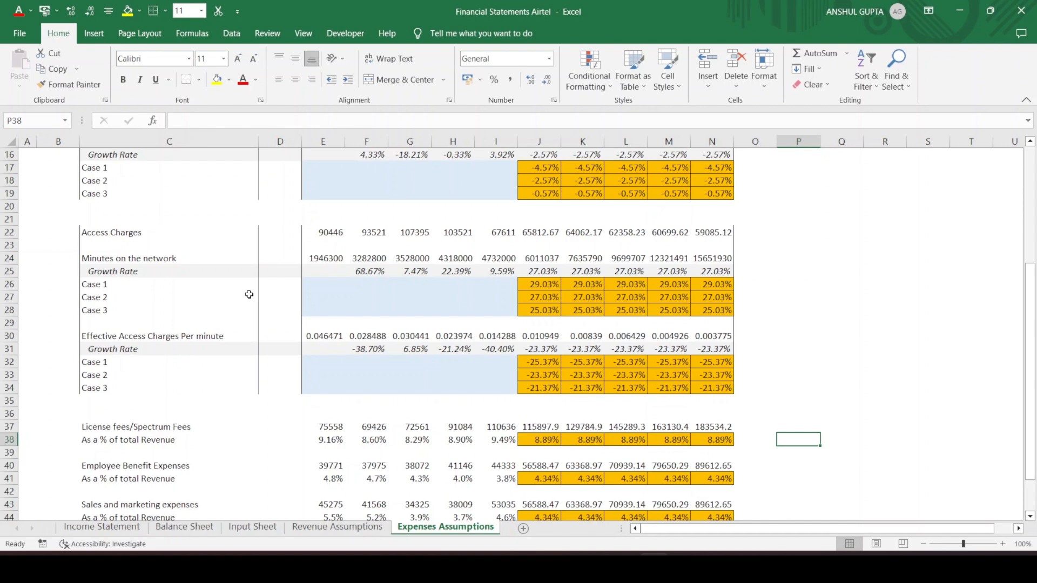
pyautogui.scroll(2, 249, 294)
pyautogui.click(89, 284)
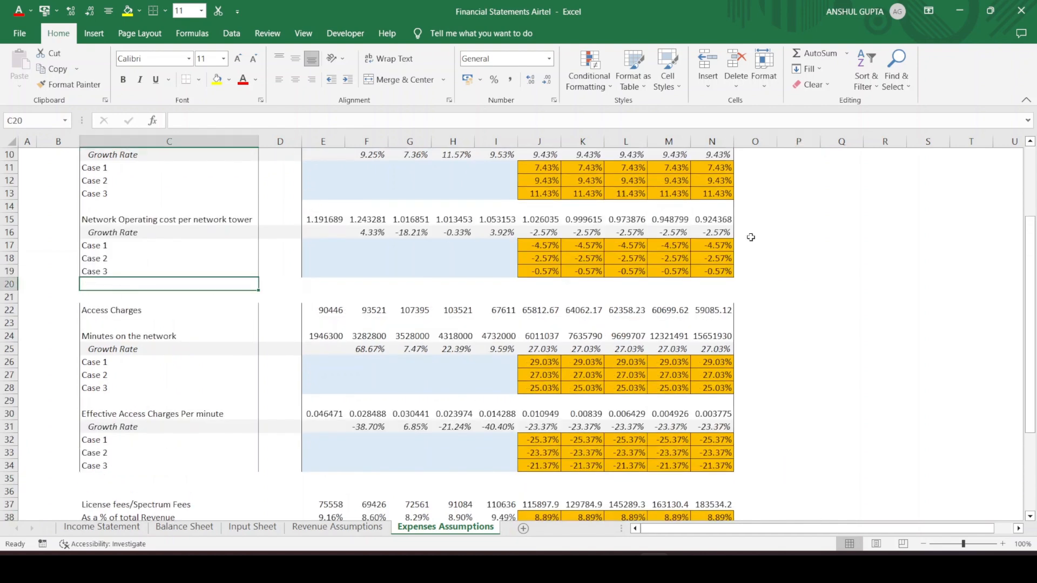
pyautogui.hotkey('shift', 'Right')
pyautogui.hotkey('shift', 'Right')
pyautogui.hotkey('shift', 'Right')
pyautogui.hotkey('shift', 'Right')
pyautogui.hotkey('shift', 'Right')
pyautogui.hotkey('shift', 'Right')
pyautogui.hotkey('shift', 'Right')
pyautogui.hotkey('shift', 'Right')
pyautogui.hotkey('shift', 'Right')
pyautogui.hotkey('shift', 'Right')
pyautogui.hotkey('shift', 'Right')
pyautogui.hotkey('shift', 'Right')
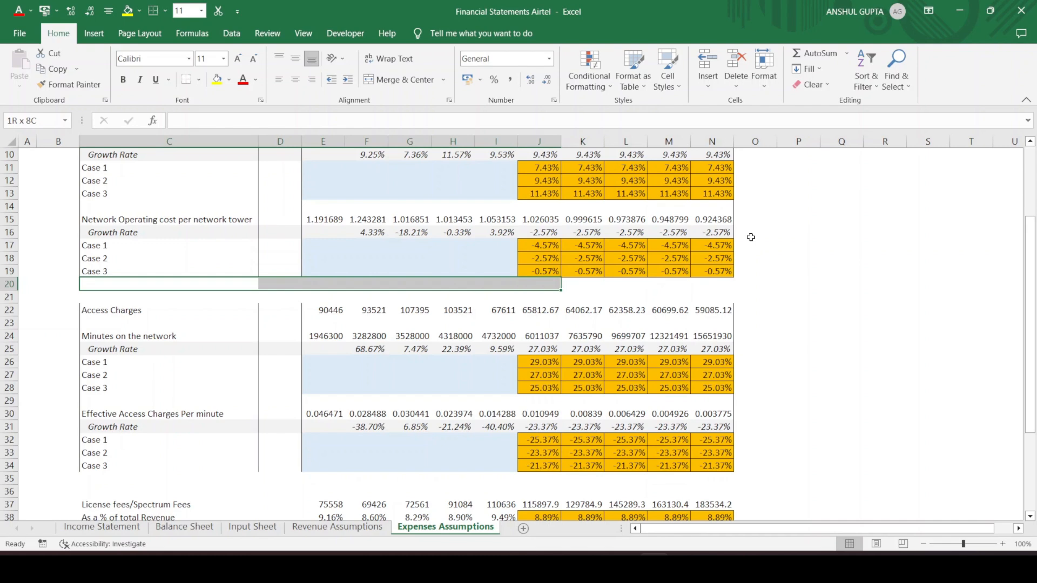
pyautogui.hotkey('shift', 'Left')
pyautogui.hotkey('shift', 'Down')
pyautogui.hotkey('shift', 'Down')
pyautogui.hotkey('shift', 'Down')
pyautogui.hotkey('shift', 'Down')
pyautogui.hotkey('shift', 'Down')
pyautogui.hotkey('shift', 'Down')
pyautogui.hotkey('shift', 'Down')
pyautogui.hotkey('shift', 'Down')
pyautogui.hotkey('shift', 'Down')
pyautogui.hotkey('shift', 'Down')
pyautogui.hotkey('shift', 'Down')
pyautogui.hotkey('shift', 'Down')
pyautogui.hotkey('shift', 'Down')
pyautogui.hotkey('shift', 'Down')
pyautogui.hotkey('shift', 'Down')
pyautogui.hotkey('shift', 'Down')
pyautogui.hotkey('shift', 'Down')
pyautogui.hotkey('shift', 'Down')
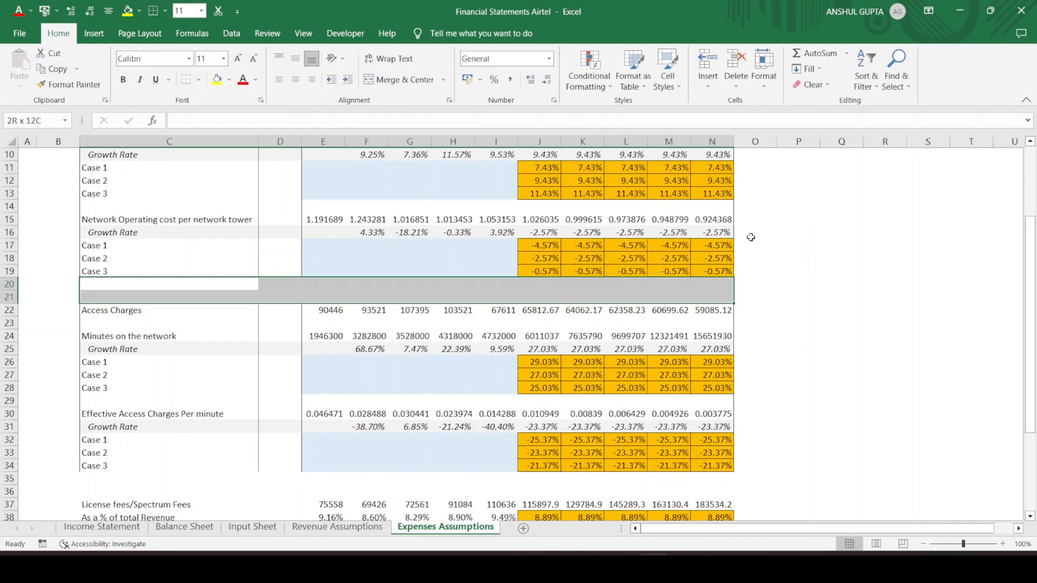
pyautogui.hotkey('shift', 'Down')
pyautogui.hotkey('shift', 'Down')
pyautogui.hotkey('shift', 'Down')
pyautogui.hotkey('shift', 'Down')
pyautogui.hotkey('shift', 'Down')
pyautogui.hotkey('shift', 'Down')
pyautogui.hotkey('shift', 'Down')
pyautogui.hotkey('shift', 'Down')
pyautogui.hotkey('shift', 'Down')
pyautogui.hotkey('shift', 'Down')
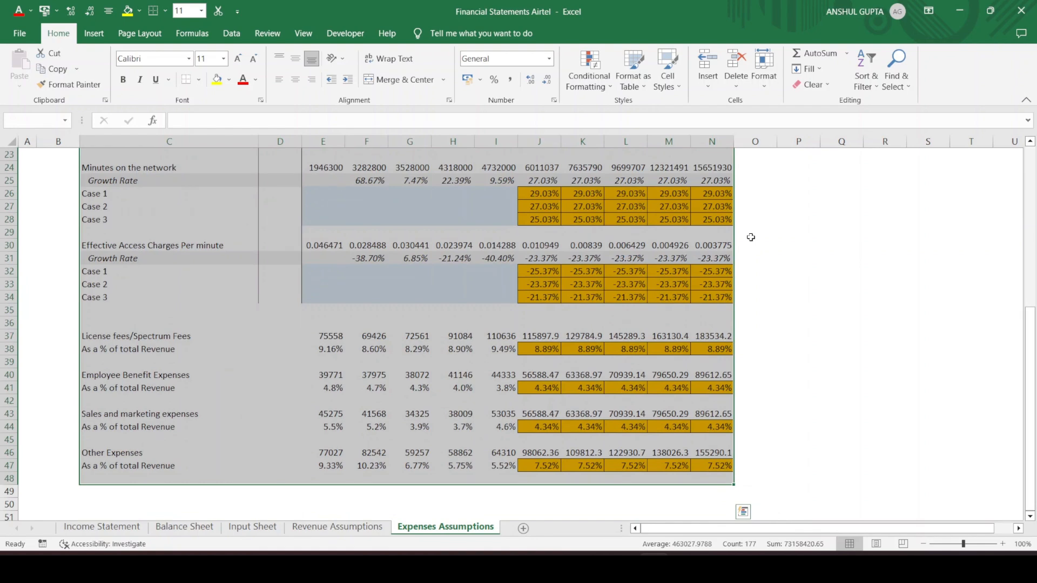
# Apply an outside border around the Units column cells D20:D48
pyautogui.press('Left')
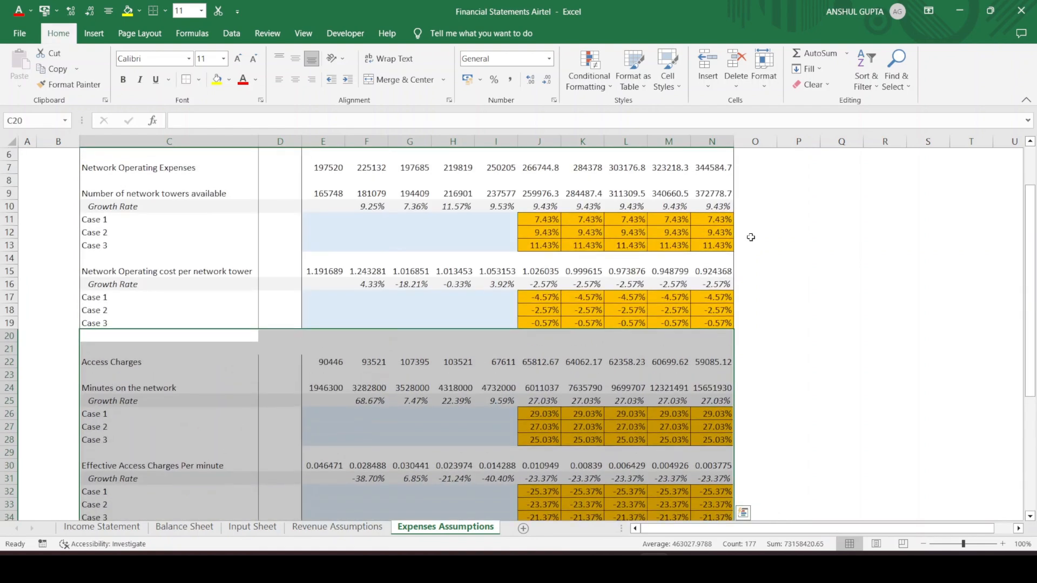
pyautogui.press('Right')
pyautogui.press('Right')
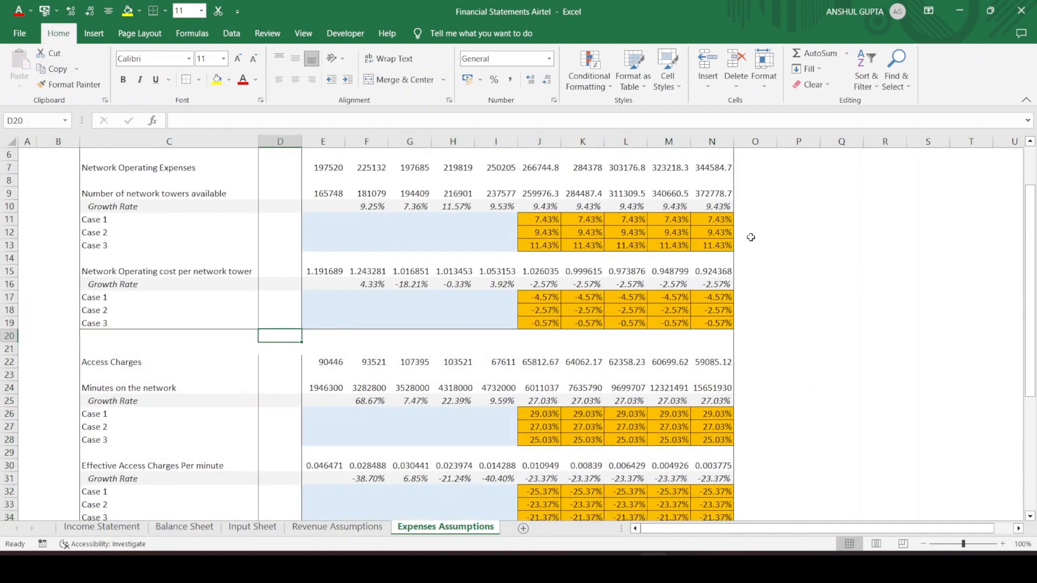
pyautogui.hotkey('shift', 'Down')
pyautogui.hotkey('shift', 'Down')
pyautogui.hotkey('shift', 'Down')
pyautogui.hotkey('shift', 'Down')
pyautogui.hotkey('shift', 'Down')
pyautogui.hotkey('shift', 'Down')
pyautogui.hotkey('shift', 'Down')
pyautogui.hotkey('shift', 'Down')
pyautogui.hotkey('shift', 'Down')
pyautogui.hotkey('shift', 'Down')
pyautogui.hotkey('shift', 'Down')
pyautogui.hotkey('shift', 'Down')
pyautogui.hotkey('shift', 'Down')
pyautogui.hotkey('shift', 'Down')
pyautogui.hotkey('shift', 'Down')
pyautogui.hotkey('shift', 'Down')
pyautogui.hotkey('shift', 'Down')
pyautogui.hotkey('shift', 'Down')
pyautogui.hotkey('shift', 'Down')
pyautogui.hotkey('shift', 'Down')
pyautogui.hotkey('shift', 'Down')
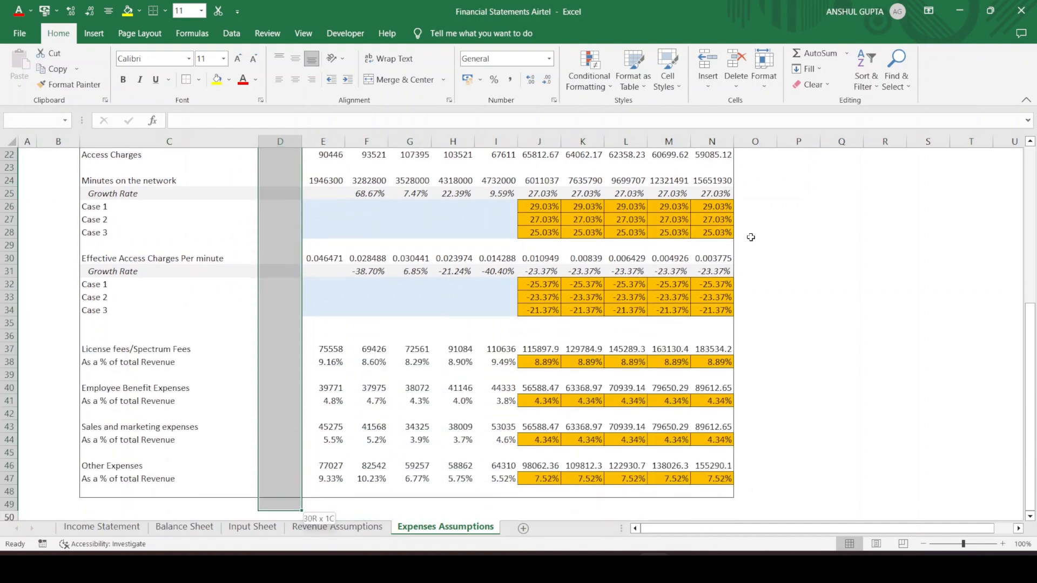
pyautogui.hotkey('shift', 'Up')
pyautogui.hotkey('shift', 'Up')
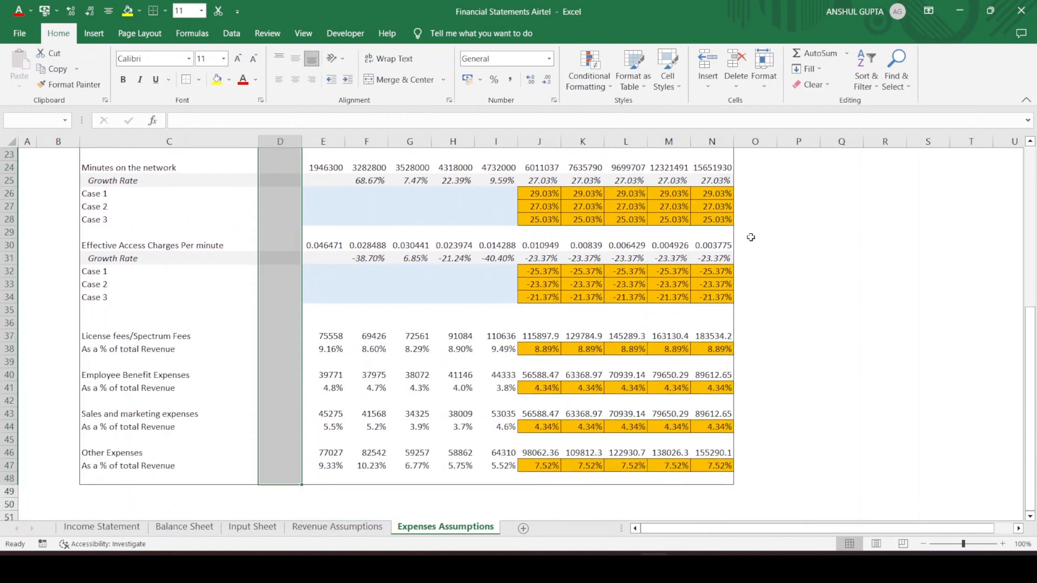
pyautogui.scroll(6, 751, 237)
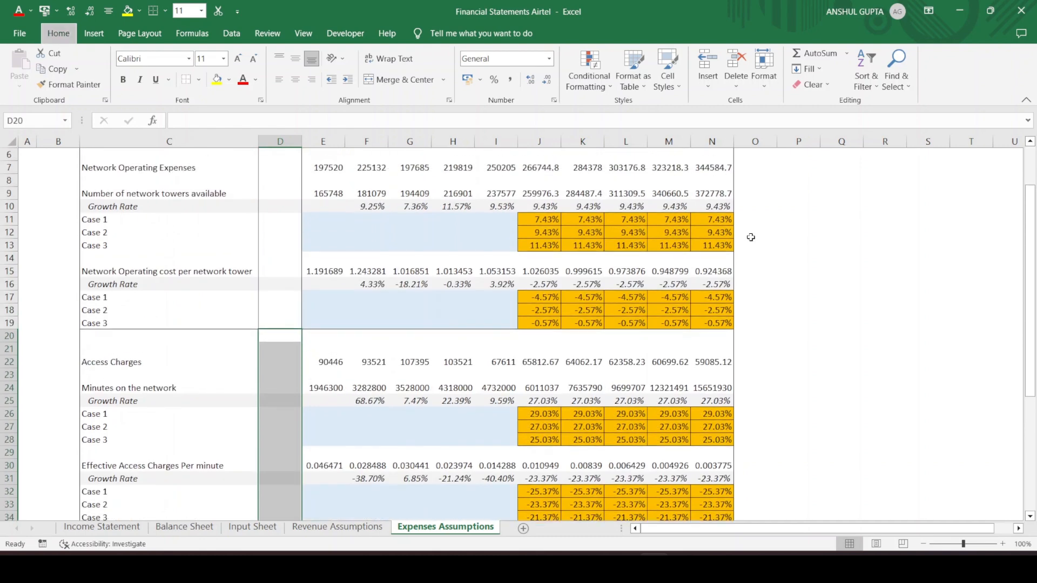
pyautogui.hotkey('alt', 'h')
pyautogui.press('b')
pyautogui.press('s')
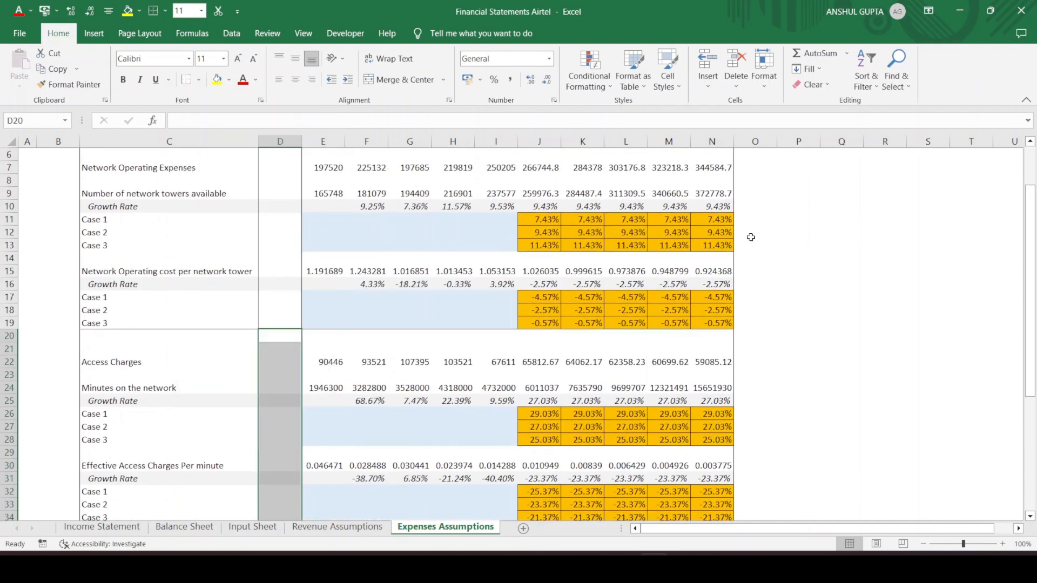
pyautogui.press('Up')
pyautogui.press('Up')
pyautogui.press('Down')
pyautogui.press('Down')
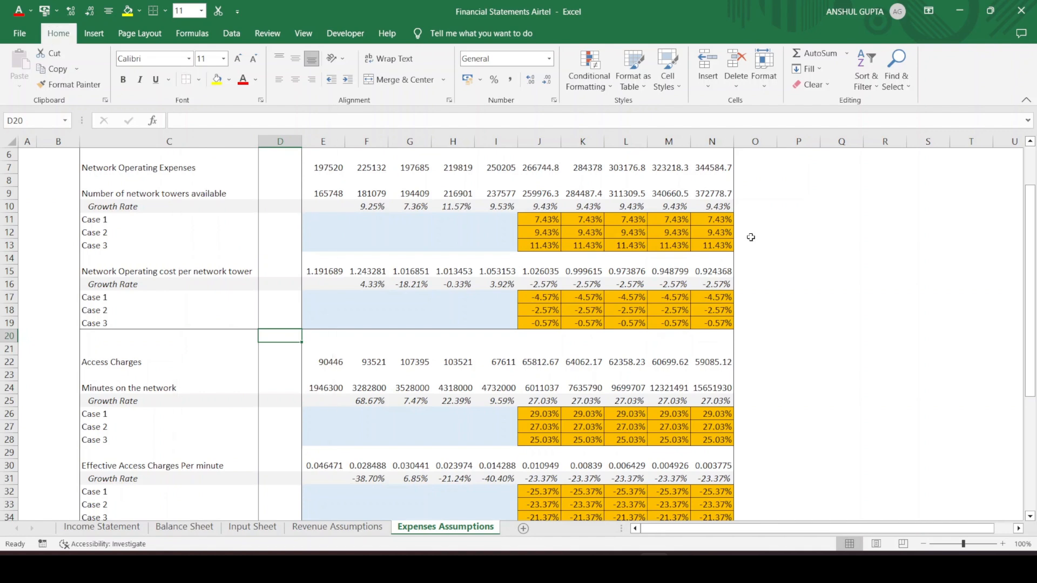
# Remove the top border from C20:D20, clearing the line below the network operating cost block in the Particulars and Units columns
pyautogui.press('Down')
pyautogui.press('Down')
pyautogui.press('Up')
pyautogui.press('Up')
pyautogui.press('Down')
pyautogui.press('Down')
pyautogui.press('Up')
pyautogui.press('Left')
pyautogui.press('Left')
pyautogui.press('Right')
pyautogui.press('Up')
pyautogui.press('Up')
pyautogui.press('Up')
pyautogui.press('Down')
pyautogui.press('Down')
pyautogui.press('Up')
pyautogui.press('Up')
pyautogui.press('Up')
pyautogui.press('Up')
pyautogui.press('Up')
pyautogui.press('Up')
pyautogui.press('Up')
pyautogui.press('Up')
pyautogui.press('Up')
pyautogui.press('Up')
pyautogui.press('Up')
pyautogui.press('Up')
pyautogui.press('Up')
pyautogui.press('Up')
pyautogui.press('Up')
pyautogui.press('Down')
pyautogui.press('Down')
pyautogui.press('Down')
pyautogui.press('Down')
pyautogui.press('Down')
pyautogui.press('Down')
pyautogui.press('Down')
pyautogui.press('Down')
pyautogui.press('Down')
pyautogui.press('Down')
pyautogui.press('Down')
pyautogui.press('Down')
pyautogui.press('Down')
pyautogui.press('Down')
pyautogui.press('Down')
pyautogui.press('Down')
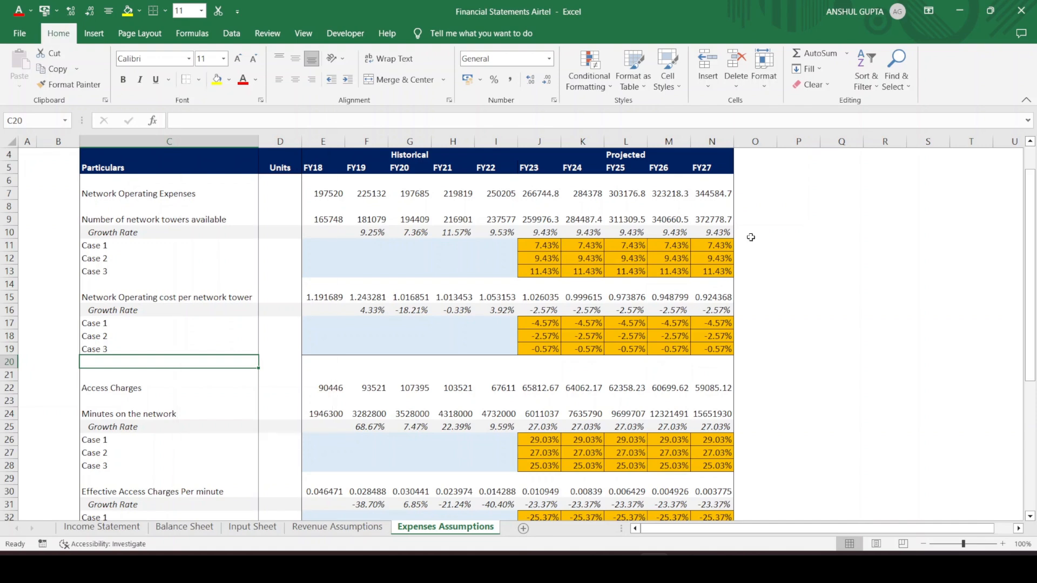
pyautogui.press('Right')
pyautogui.press('Right')
pyautogui.hotkey('shift', 'Right')
pyautogui.hotkey('shift', 'Right')
pyautogui.hotkey('shift', 'Right')
pyautogui.hotkey('shift', 'Right')
pyautogui.hotkey('shift', 'Right')
pyautogui.hotkey('shift', 'Right')
pyautogui.hotkey('shift', 'Right')
pyautogui.hotkey('shift', 'Right')
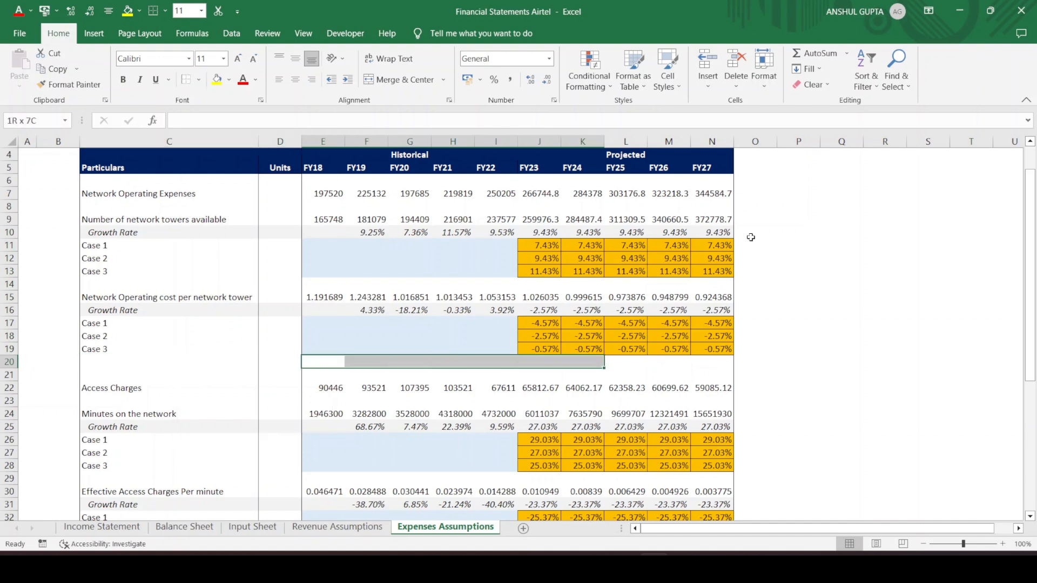
pyautogui.hotkey('shift', 'Right')
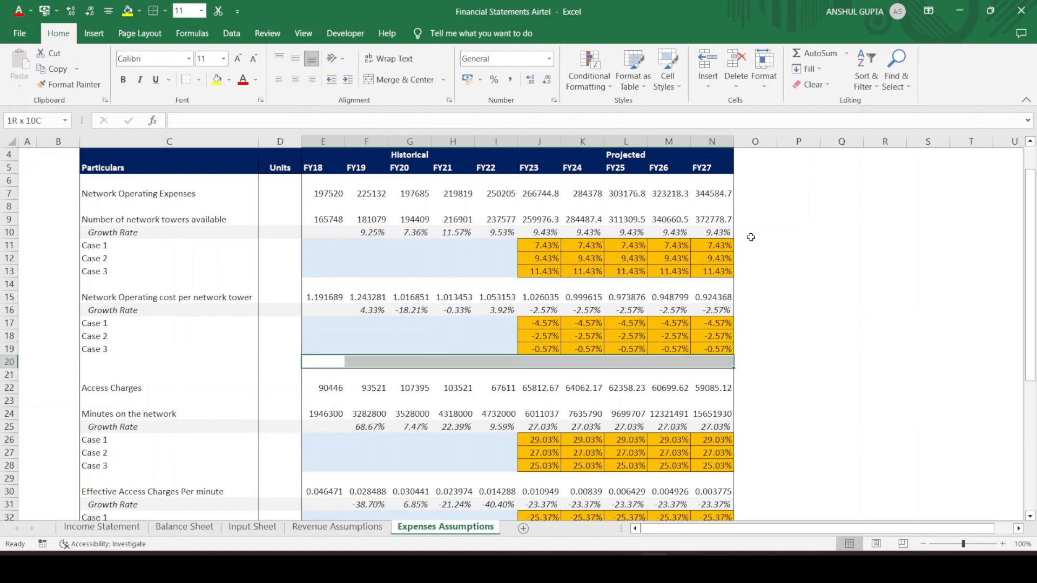
# Review the expense table from Network Operating Expenses and Access Charges down to Other Expenses
pyautogui.click(320, 298)
pyautogui.scroll(1, 197, 261)
pyautogui.click(182, 239)
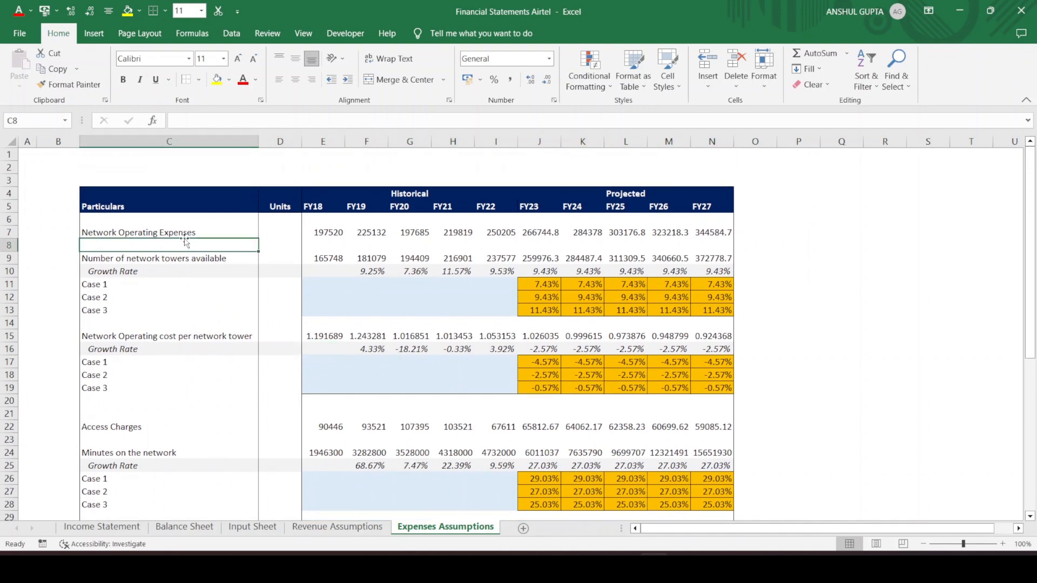
pyautogui.scroll(-4, 194, 235)
pyautogui.click(126, 275)
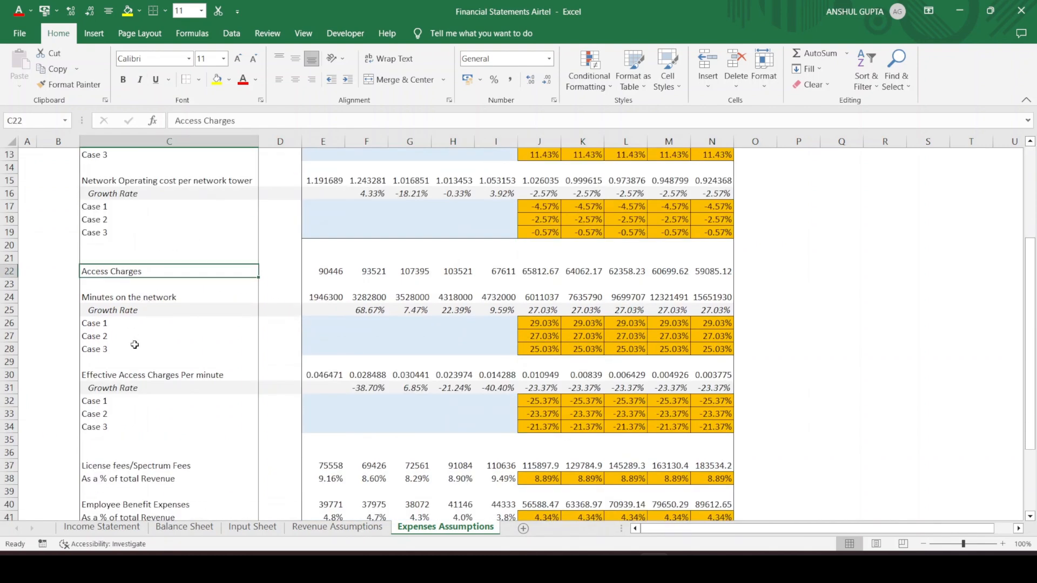
pyautogui.scroll(-1, 156, 380)
pyautogui.scroll(-1, 150, 421)
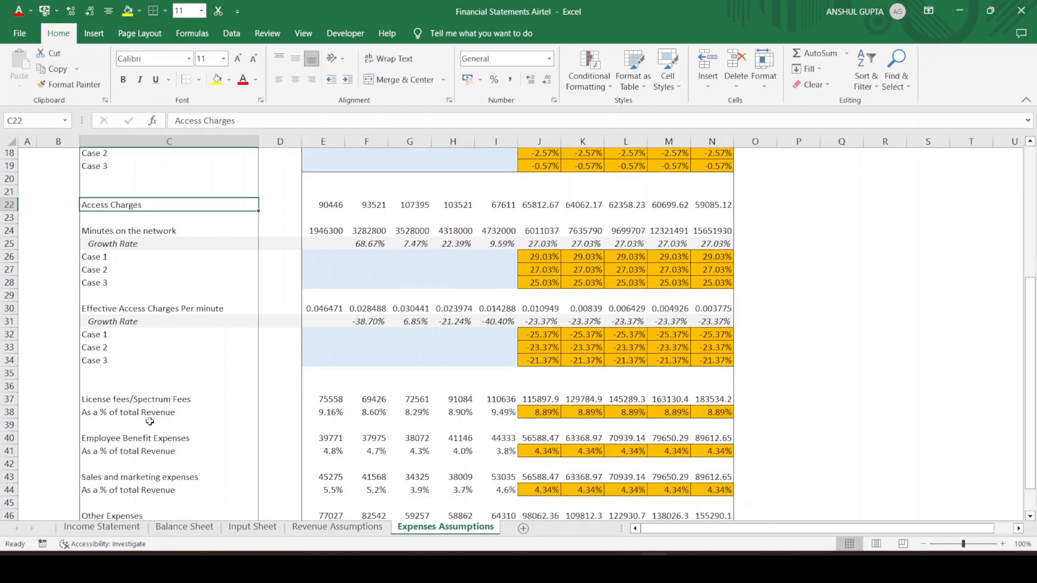
pyautogui.scroll(-2, 150, 445)
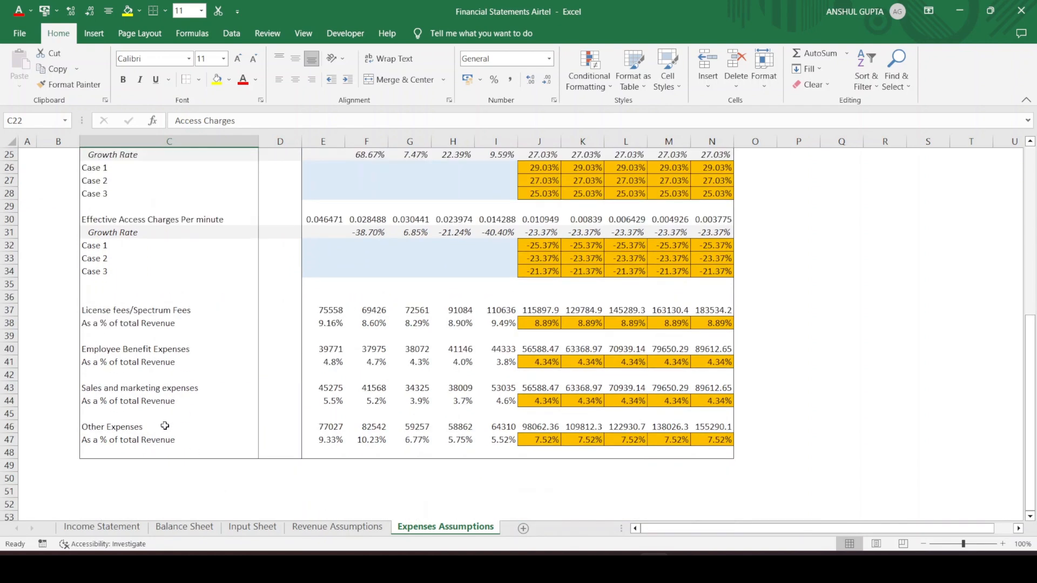
pyautogui.scroll(2, 569, 344)
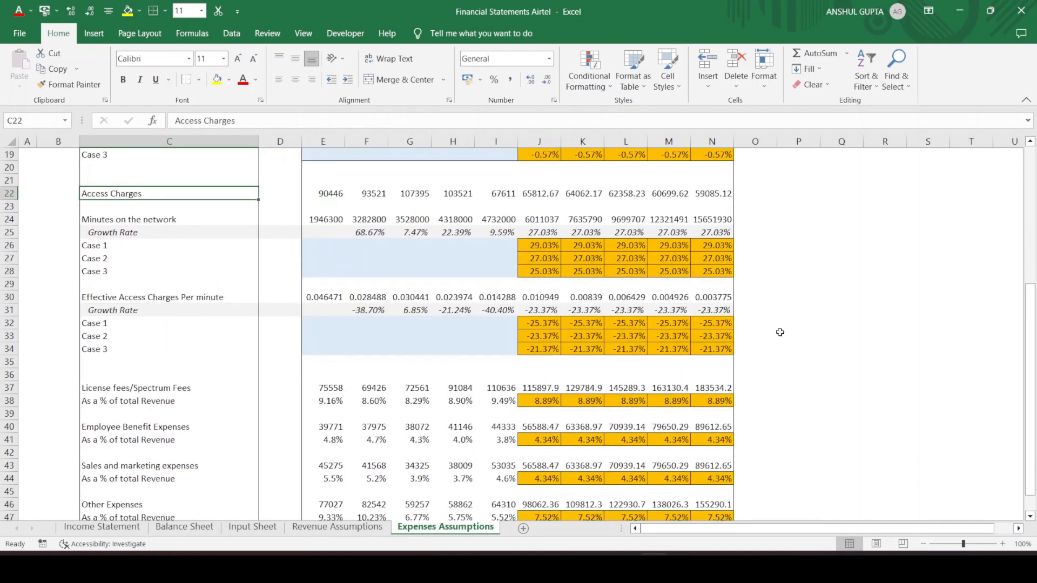
pyautogui.scroll(3, 767, 334)
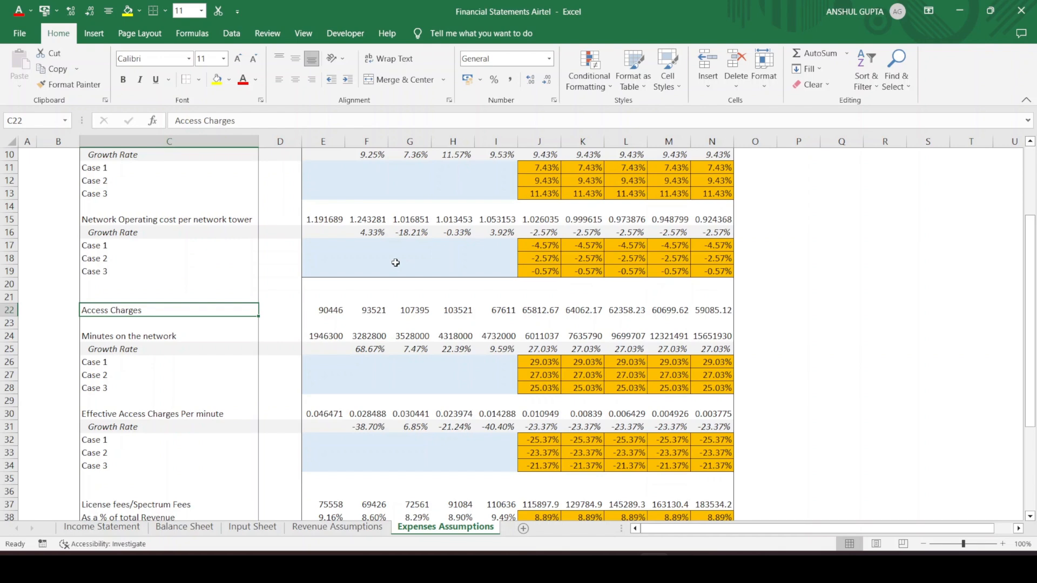
# Remove the top border from E20:N20 to clear the remaining dividing line between the network cost and access charges blocks
pyautogui.press('Right')
pyautogui.press('Right')
pyautogui.press('Up')
pyautogui.press('Up')
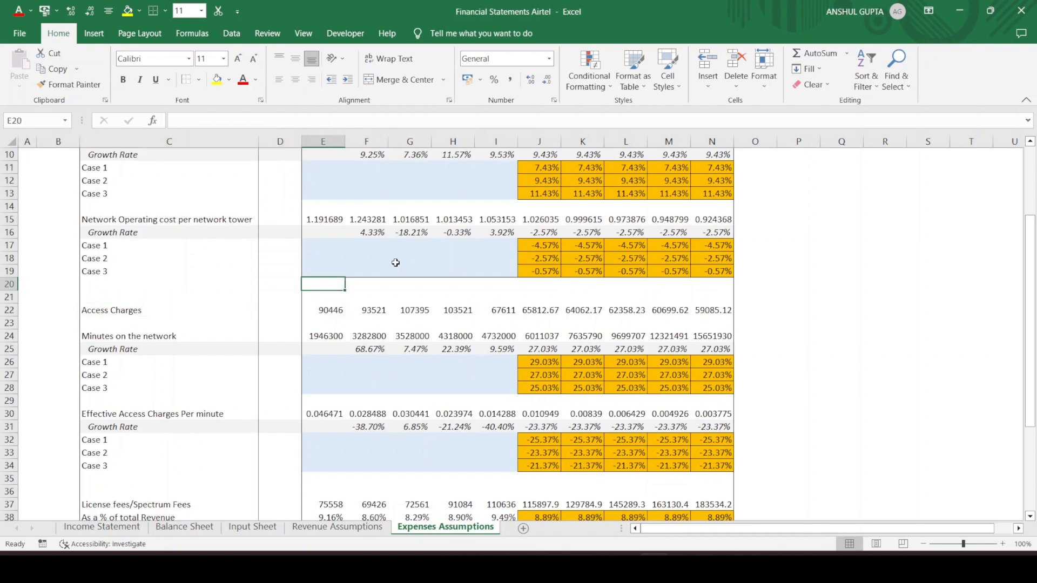
pyautogui.hotkey('shift', 'Right')
pyautogui.hotkey('shift', 'Right')
pyautogui.hotkey('shift', 'Right')
pyautogui.hotkey('shift', 'Right')
pyautogui.hotkey('shift', 'Right')
pyautogui.hotkey('shift', 'Right')
pyautogui.hotkey('shift', 'Right')
pyautogui.hotkey('shift', 'Right')
pyautogui.hotkey('shift', 'Right')
pyautogui.press('alt')
pyautogui.press('h')
pyautogui.press('b')
pyautogui.press('o')
pyautogui.press('alt')
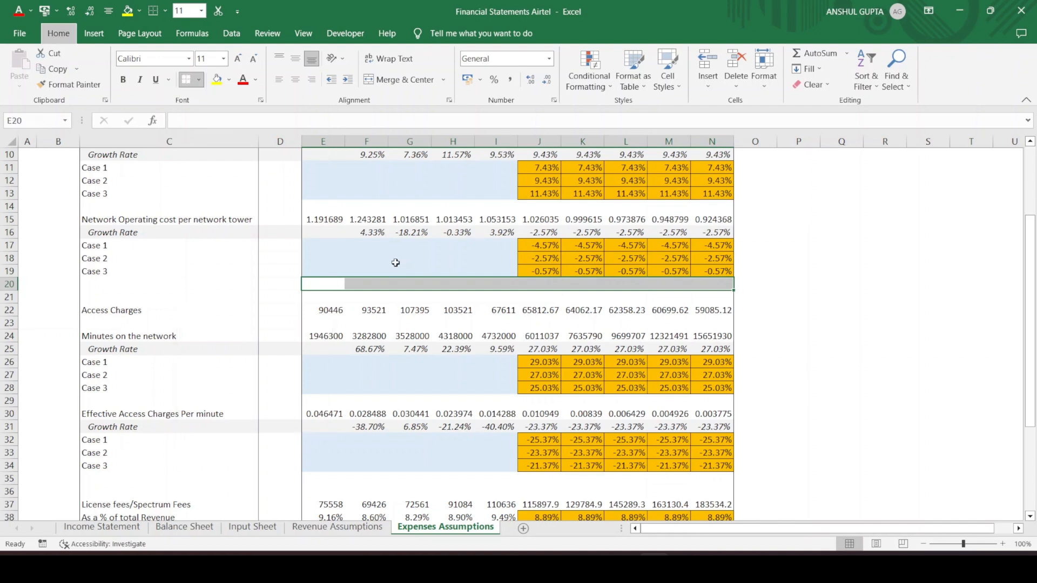
pyautogui.press('alt')
pyautogui.press('h')
pyautogui.press('b')
pyautogui.press('o')
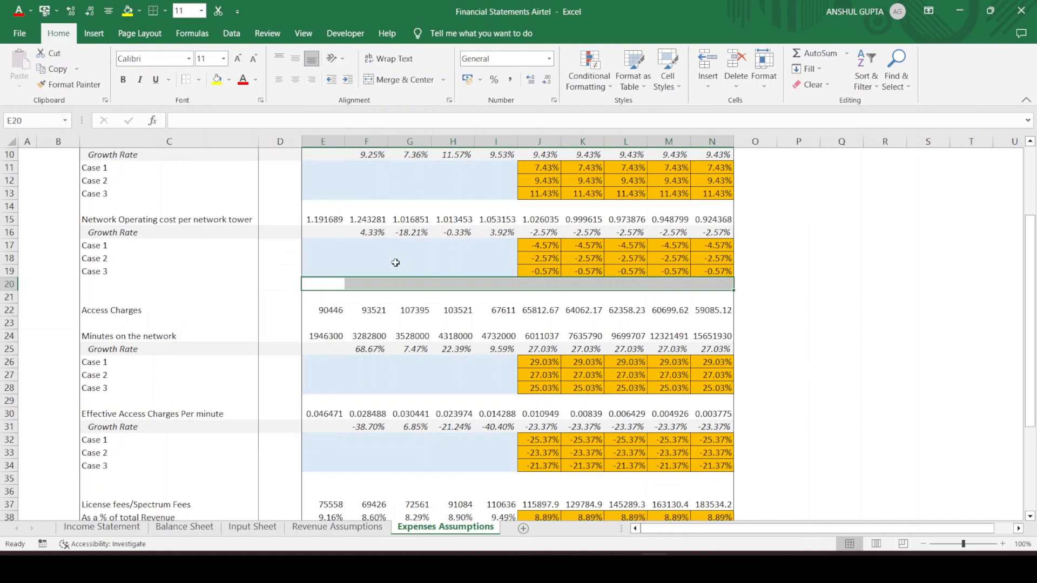
pyautogui.press('Down')
pyautogui.press('Up')
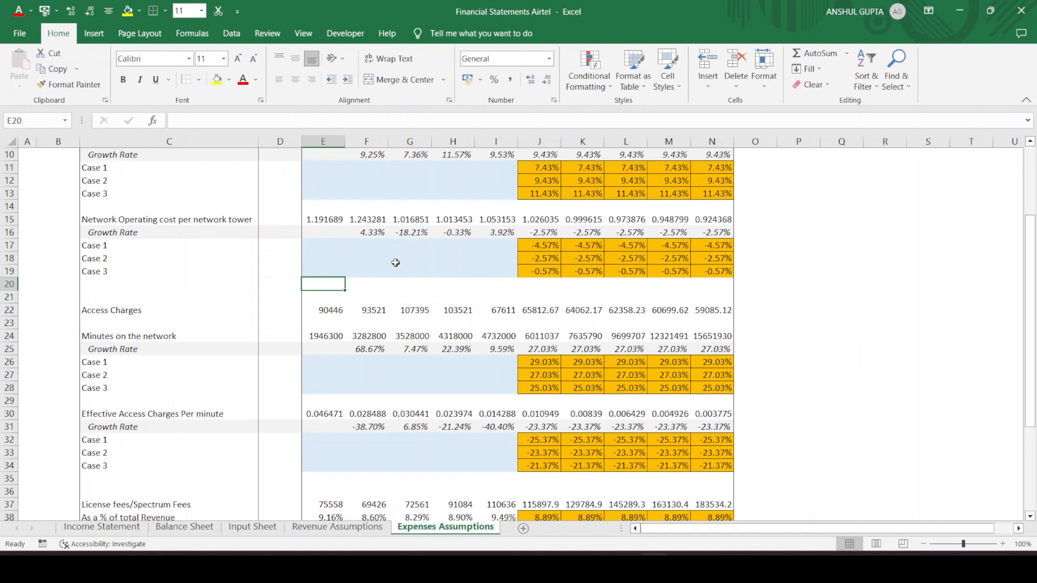
# Restore the bottom border under the projected Case 3 growth rates in J19:N19
pyautogui.press('Right')
pyautogui.press('Right')
pyautogui.press('Right')
pyautogui.press('Right')
pyautogui.press('Right')
pyautogui.press('Up')
pyautogui.hotkey('shift', 'Right')
pyautogui.hotkey('shift', 'Right')
pyautogui.hotkey('shift', 'Right')
pyautogui.hotkey('shift', 'Right')
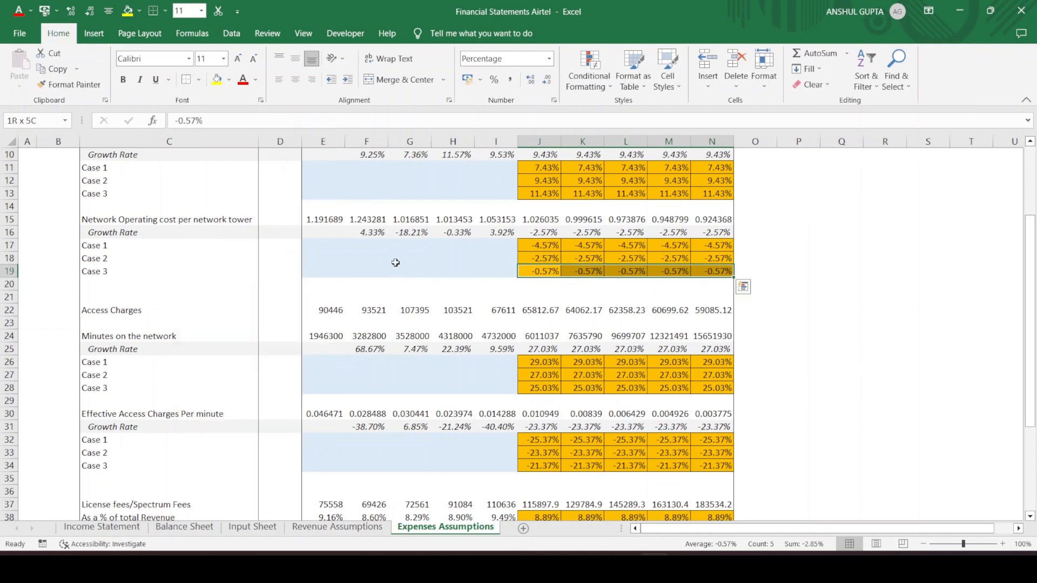
pyautogui.press('Down')
pyautogui.press('Down')
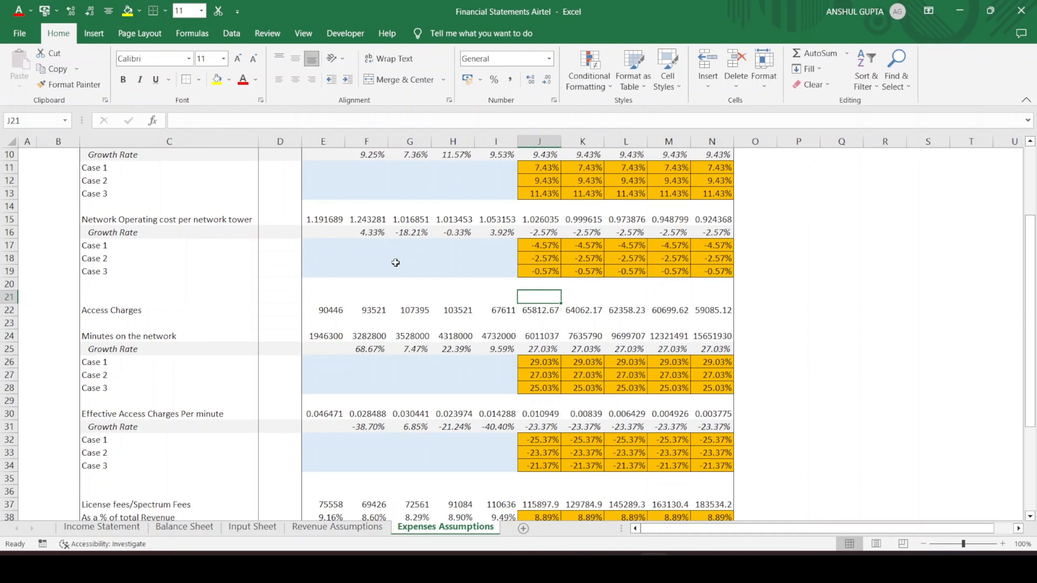
pyautogui.scroll(3, 395, 263)
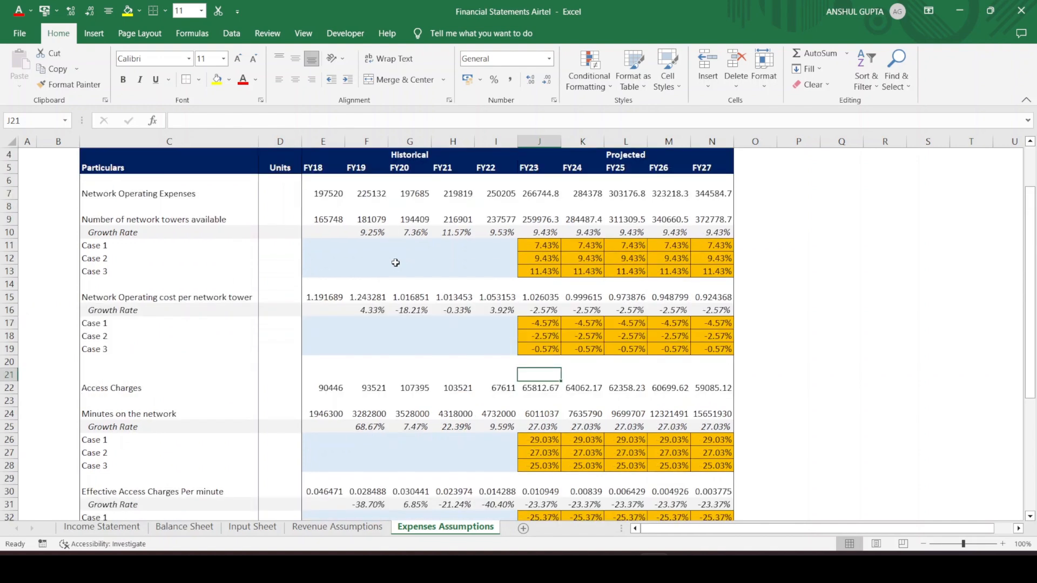